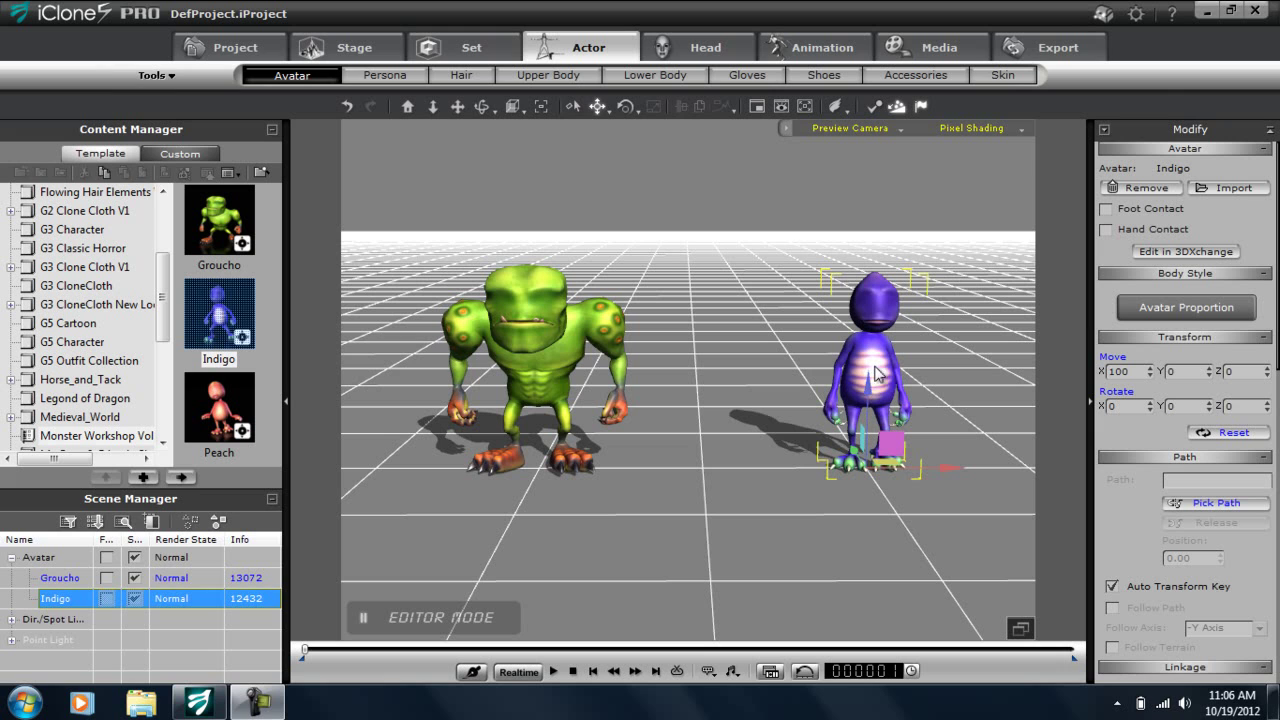
Step: Save the green Groucho avatar's head as a custom face named groucho
left_click(550, 367)
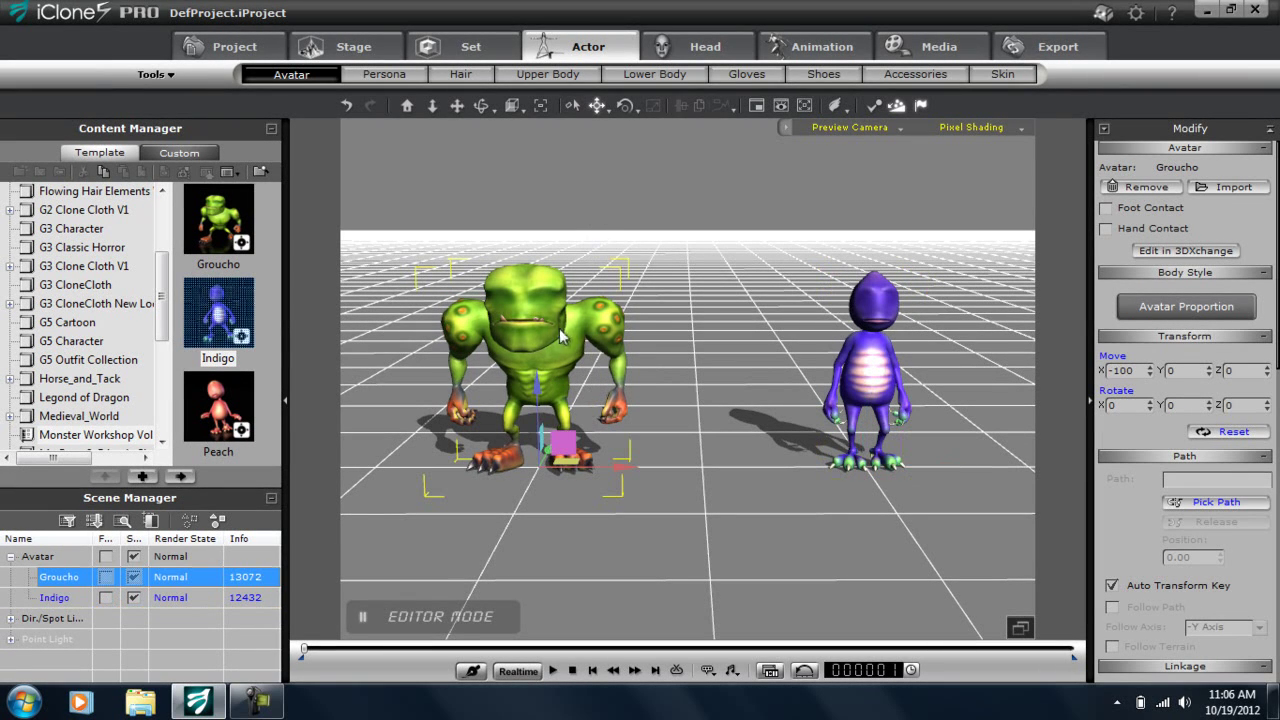
left_click(705, 50)
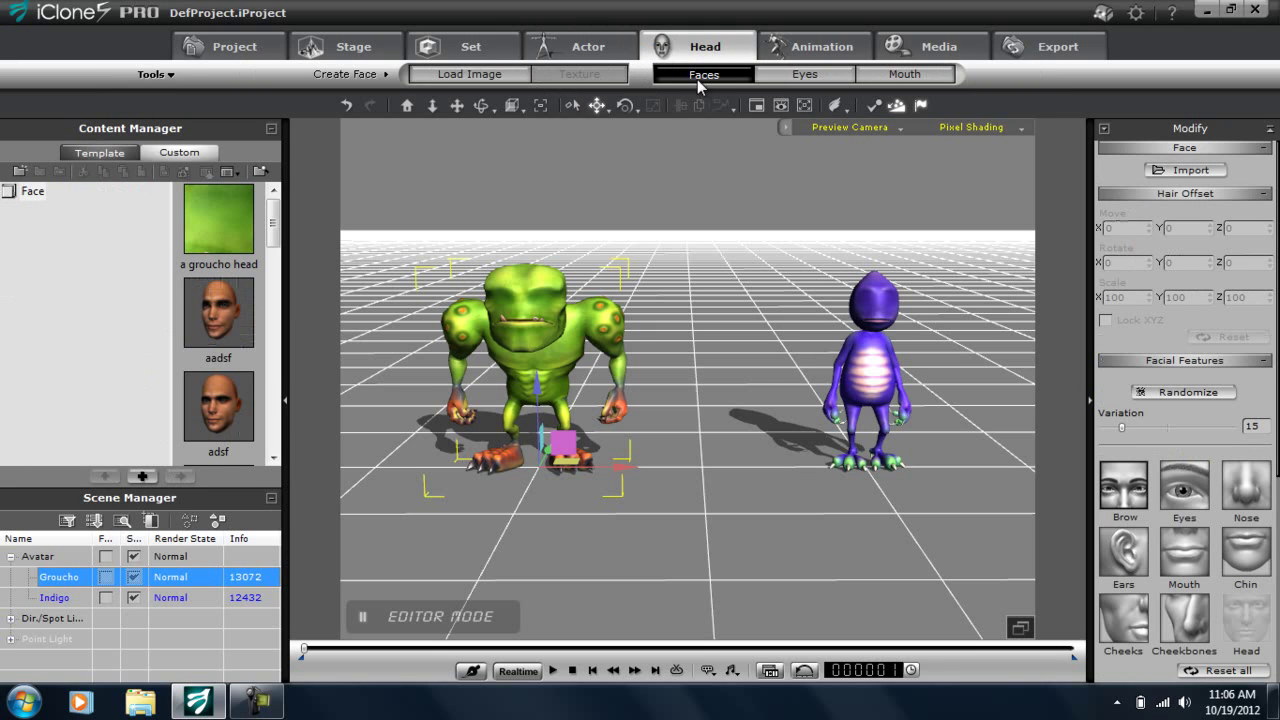
left_click(143, 477)
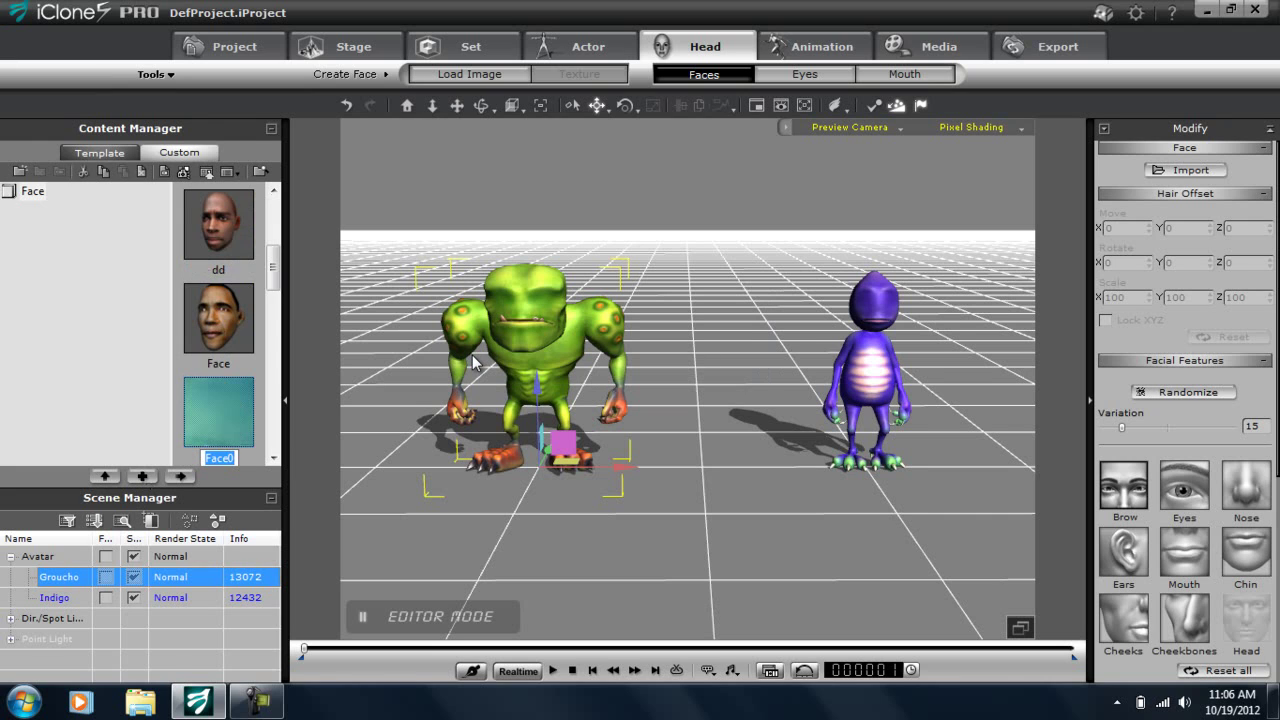
type("groucho")
key("Return")
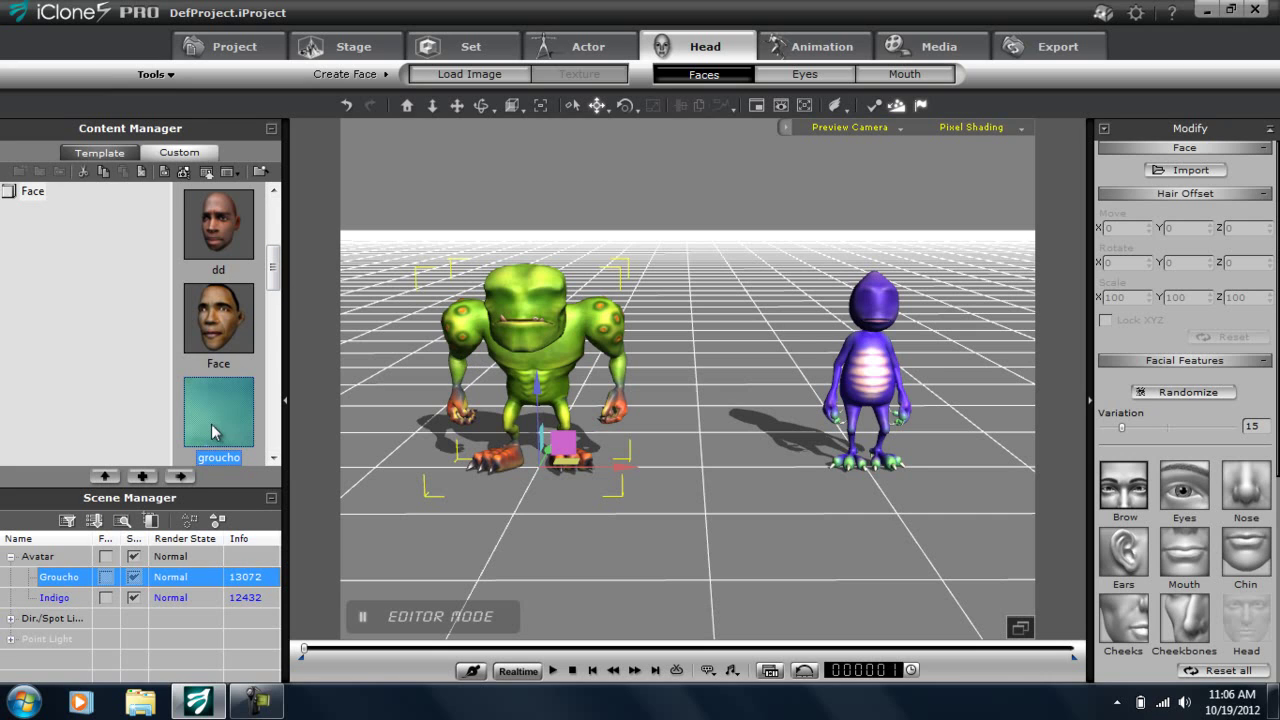
Step: Apply the saved groucho face to the Indigo avatar and delete the Groucho avatar from the scene
left_click(876, 378)
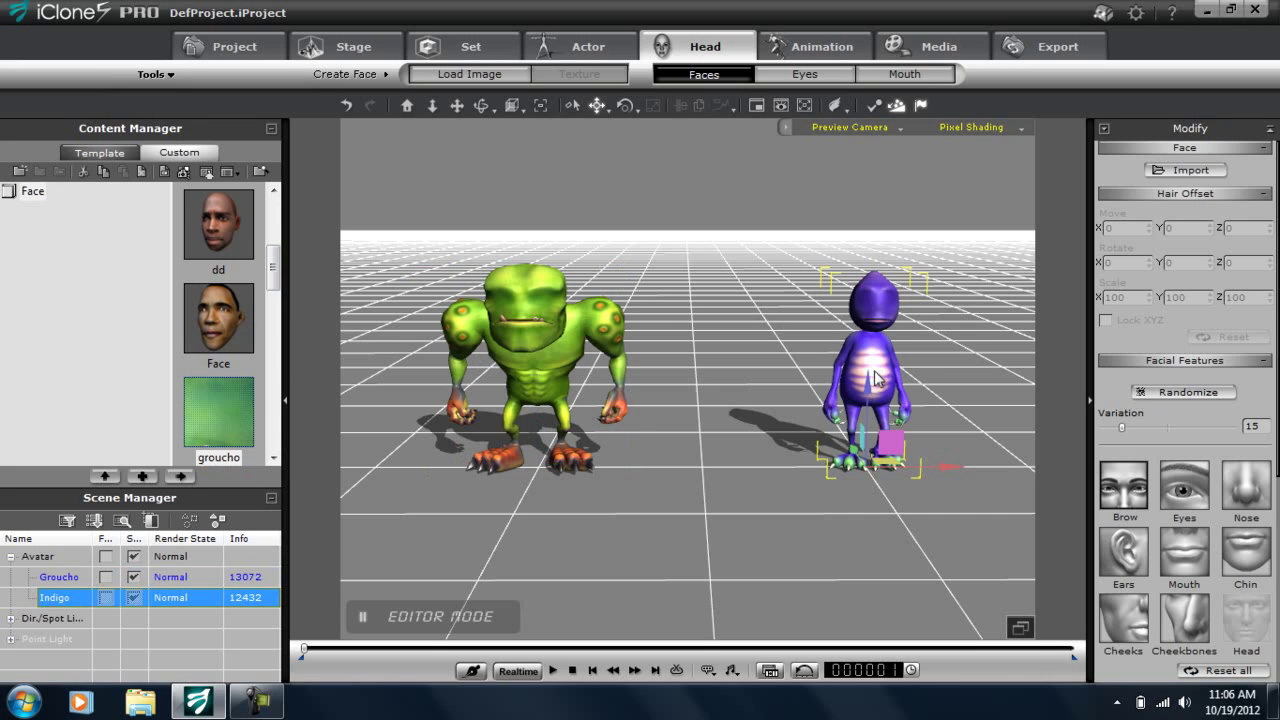
double_click(225, 412)
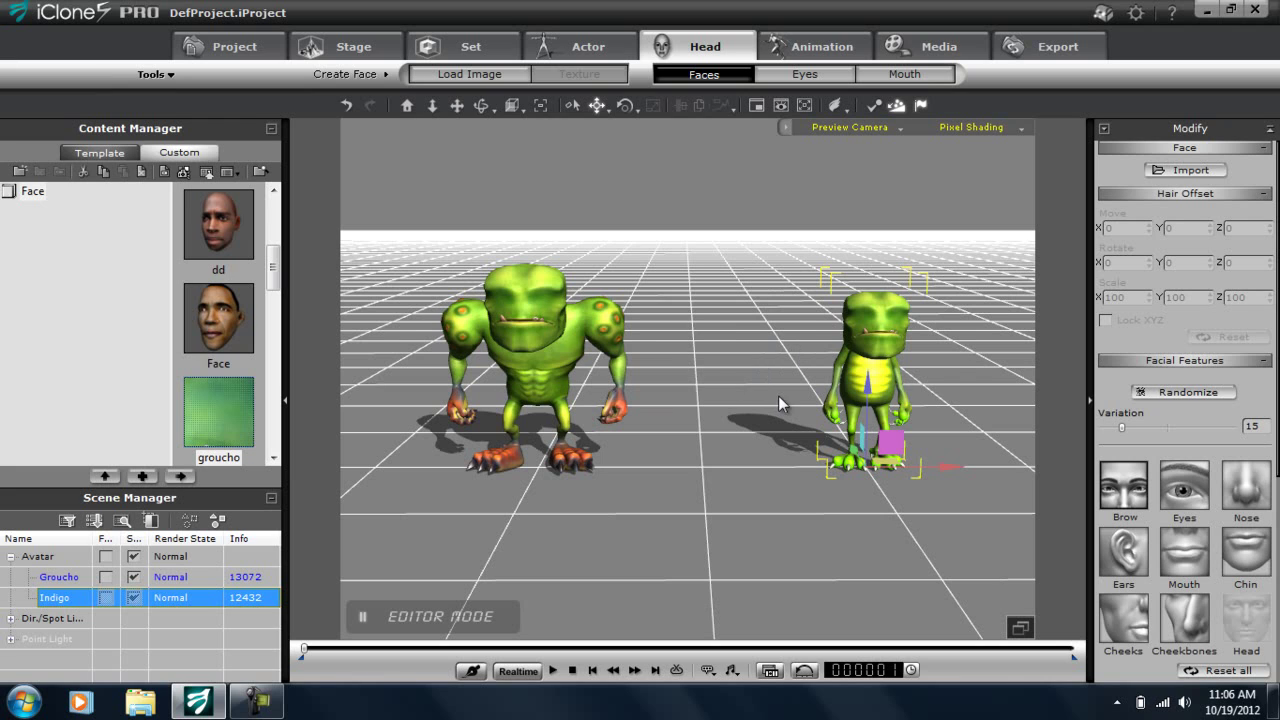
left_click(538, 369)
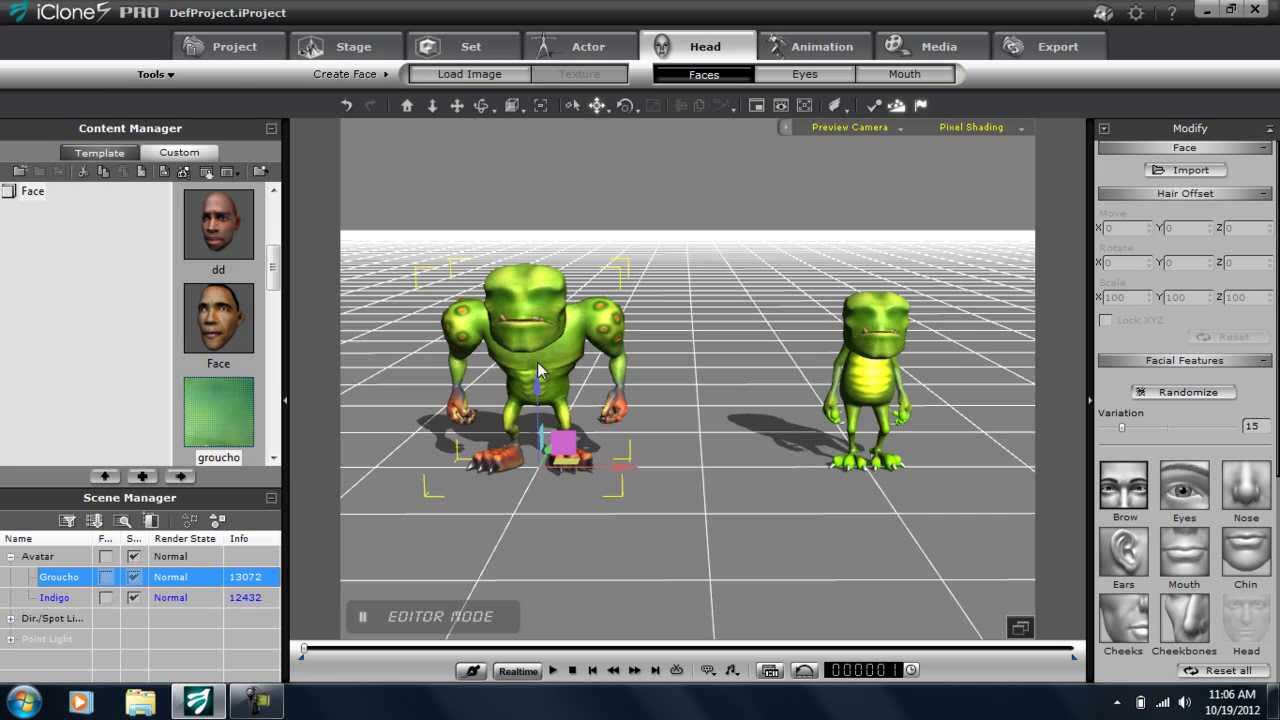
key("Delete")
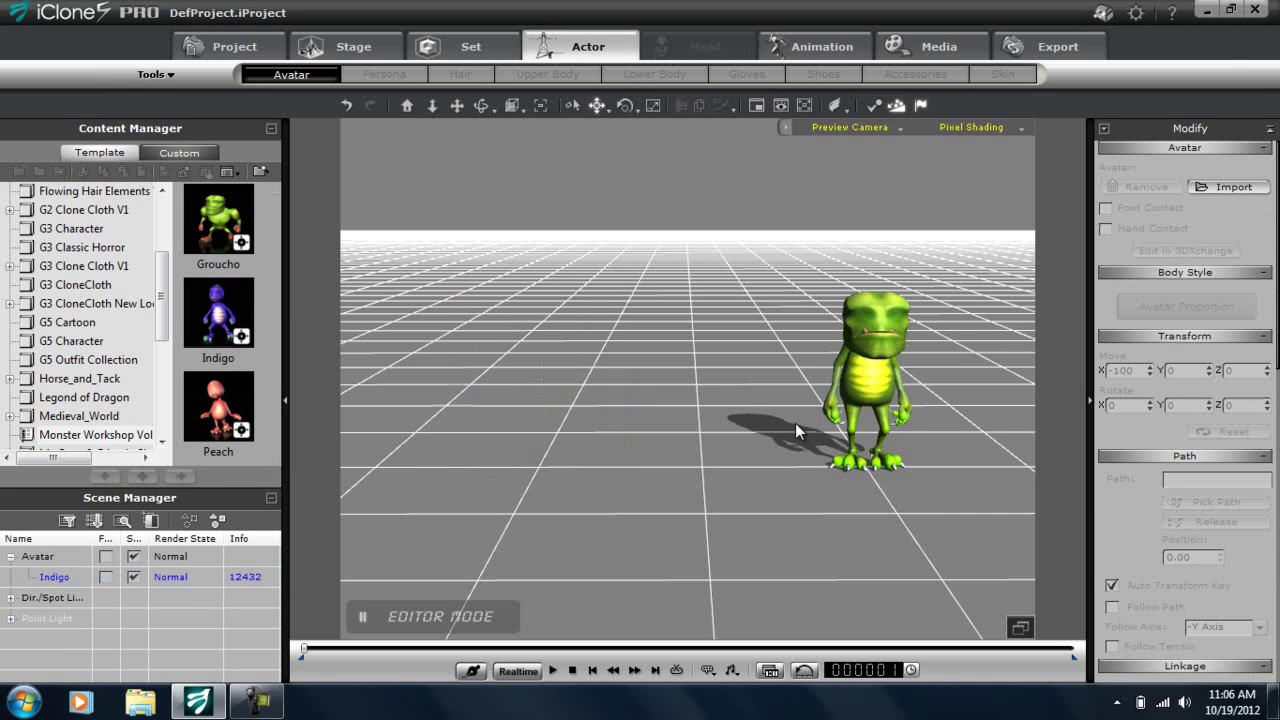
Step: Add the Eye 01 accessory from the Monster Workshop Puppet Parts to the Indigo avatar
left_click(868, 388)
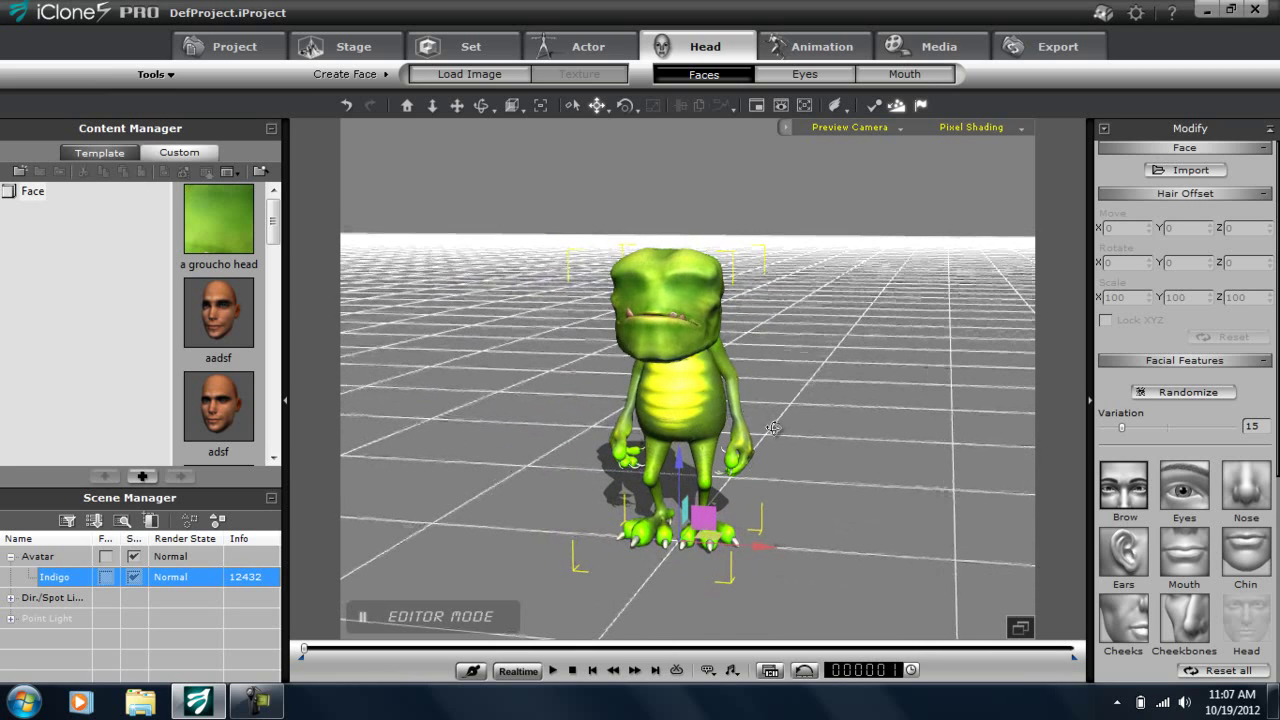
left_click(586, 48)
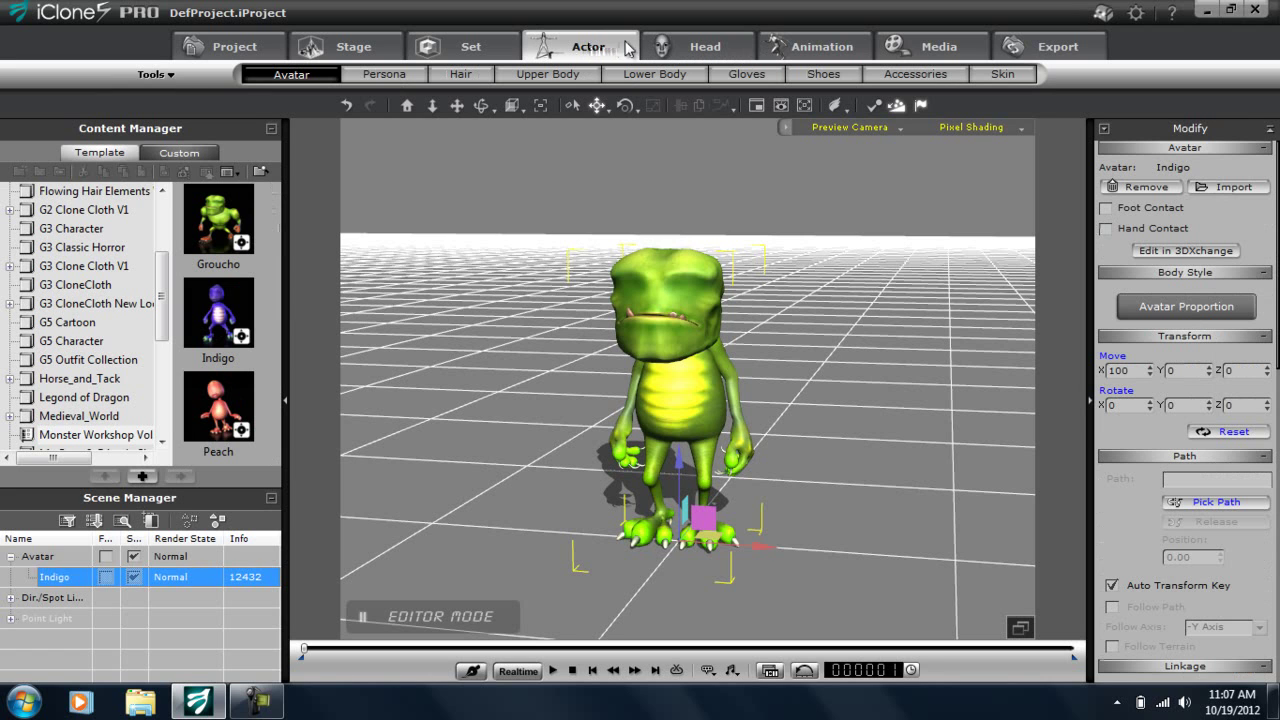
left_click(915, 73)
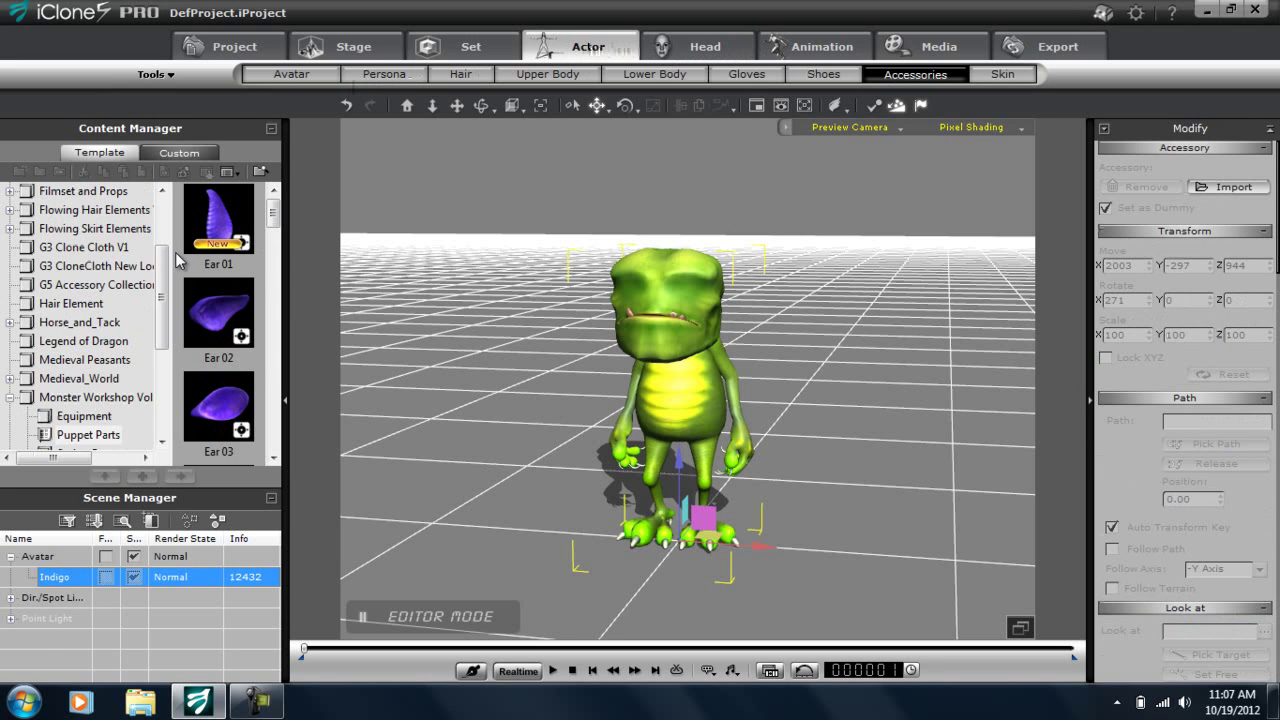
left_click_drag(274, 213, 277, 242)
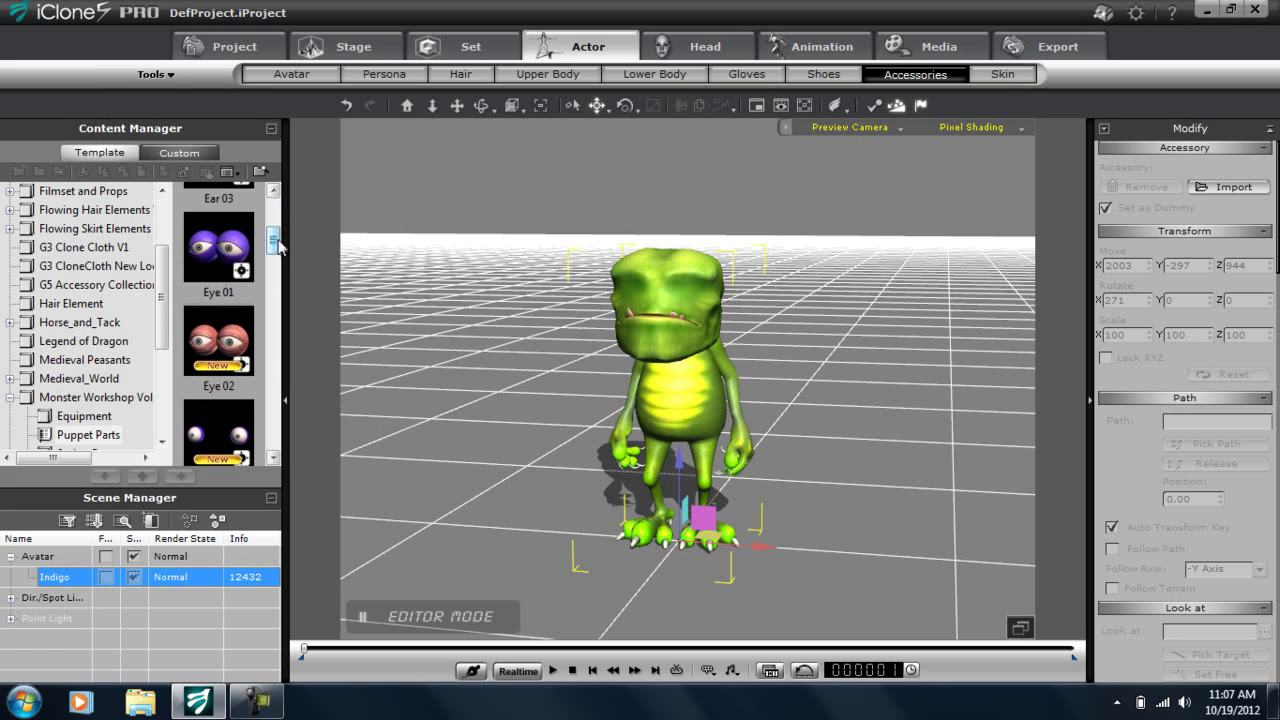
double_click(228, 251)
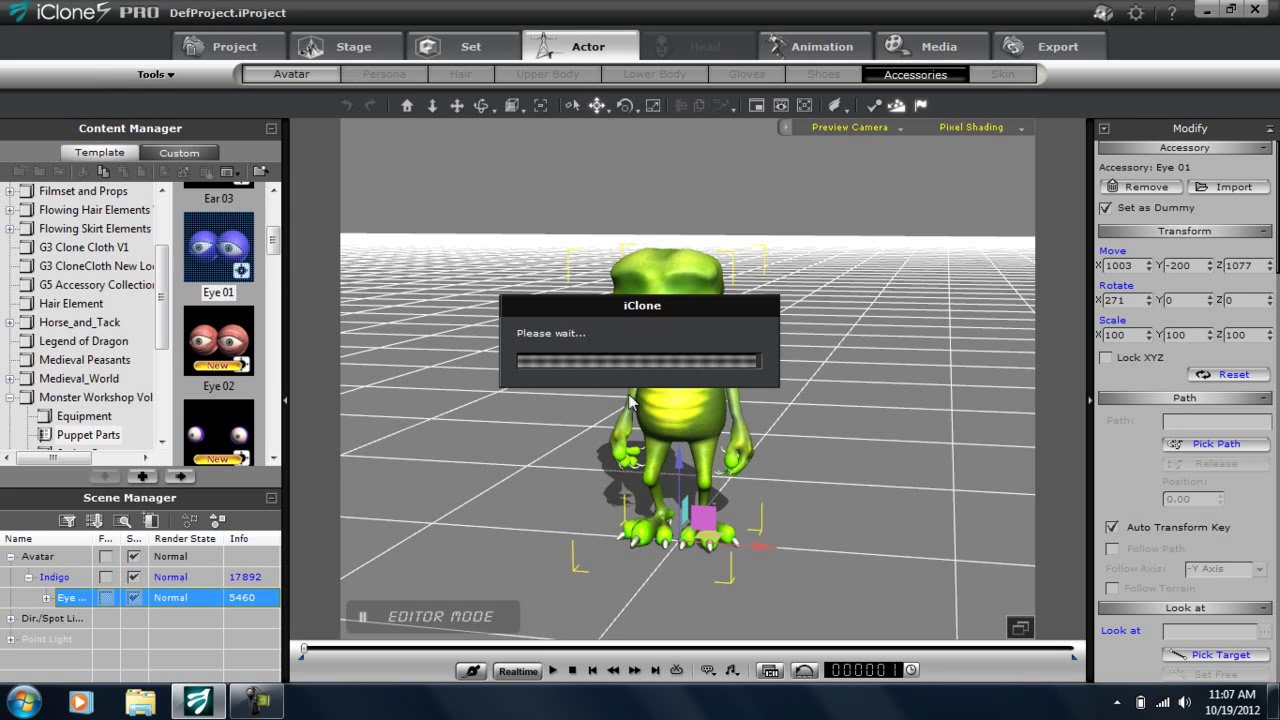
Step: Move the Eye 01 accessory onto the front of the face at about Y -278, Z 948, and scale it uniformly to about 81
middle_click_drag(703, 334, 515, 390)
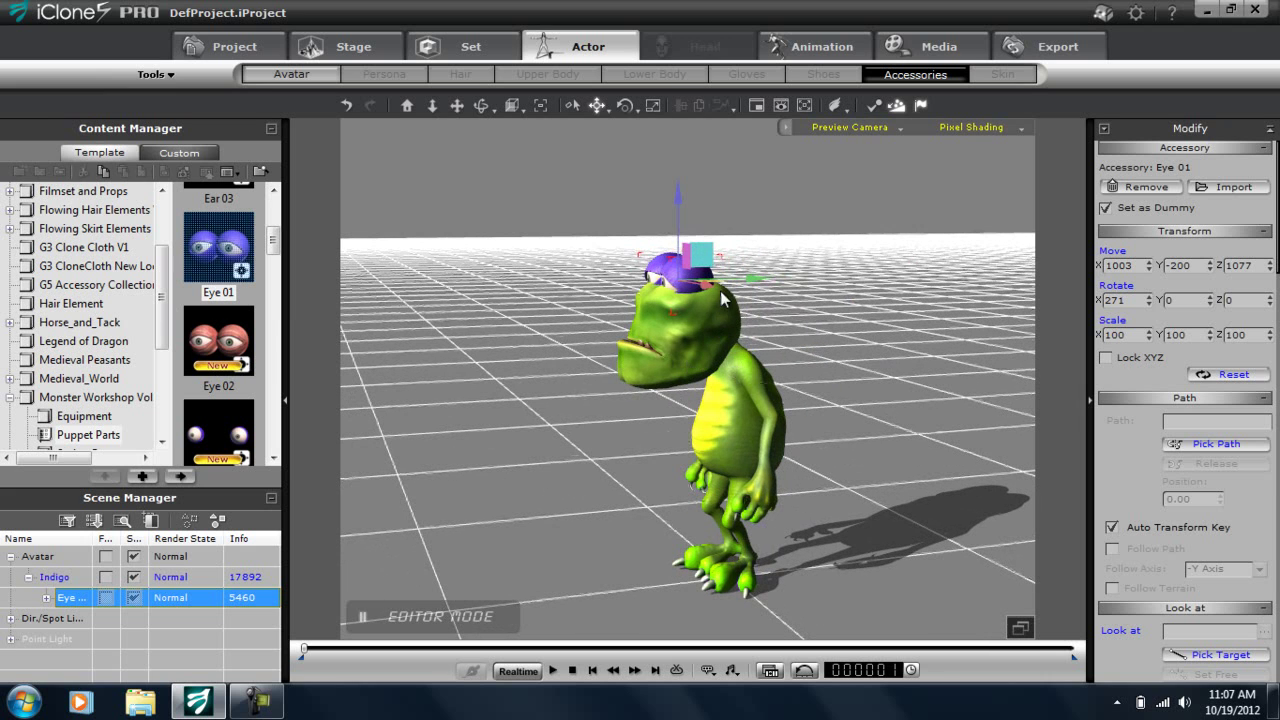
left_click_drag(707, 250, 685, 287)
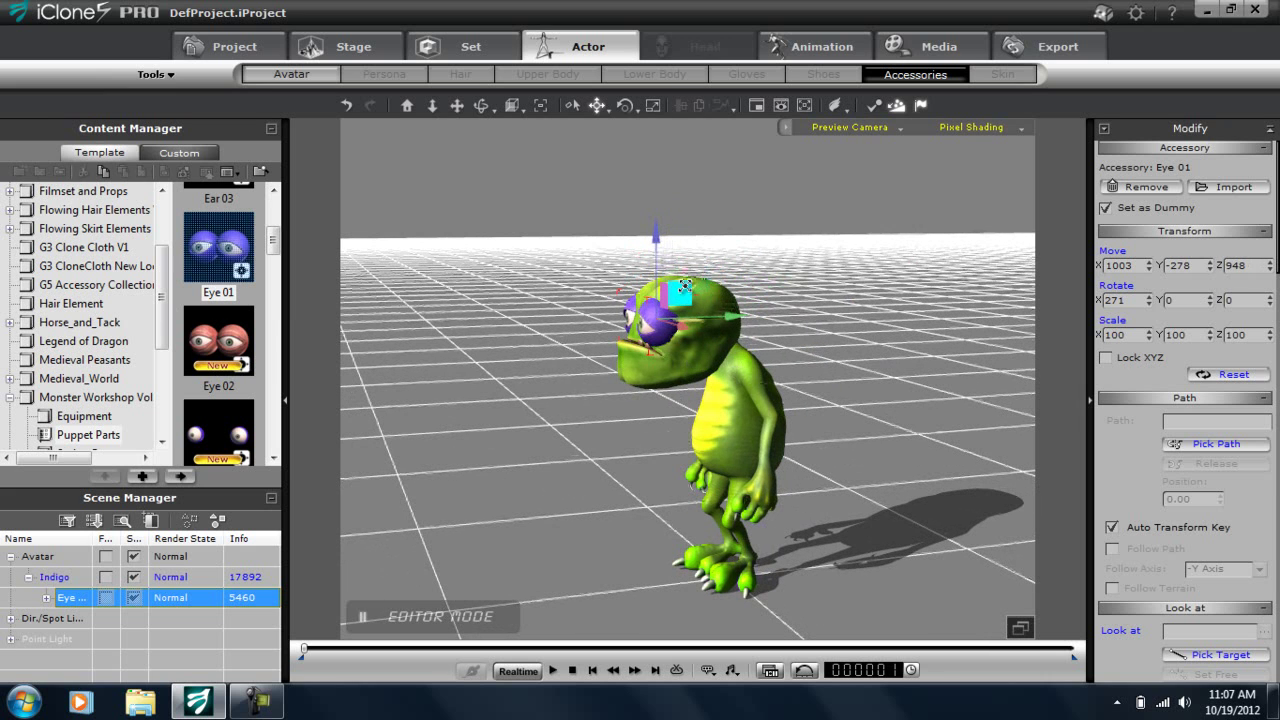
middle_click_drag(622, 463, 1040, 434)
middle_click_drag(700, 466, 762, 413)
scroll(762, 413, "down", 3)
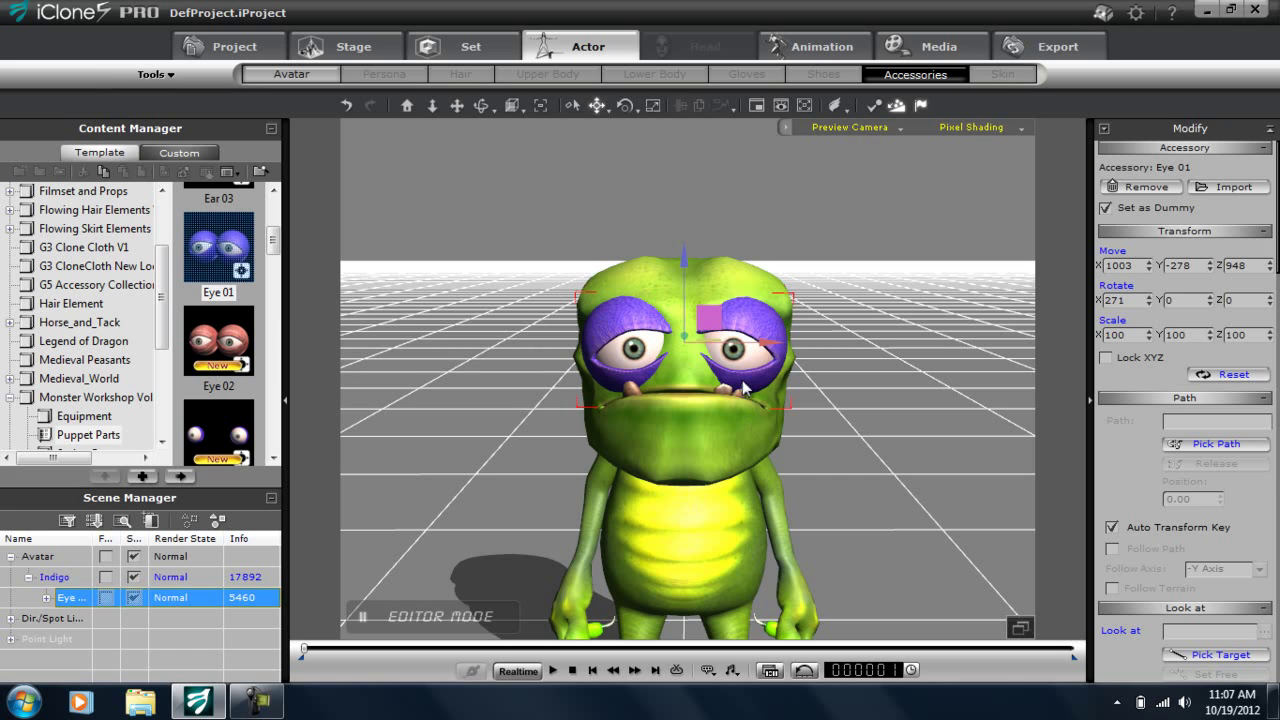
key("r")
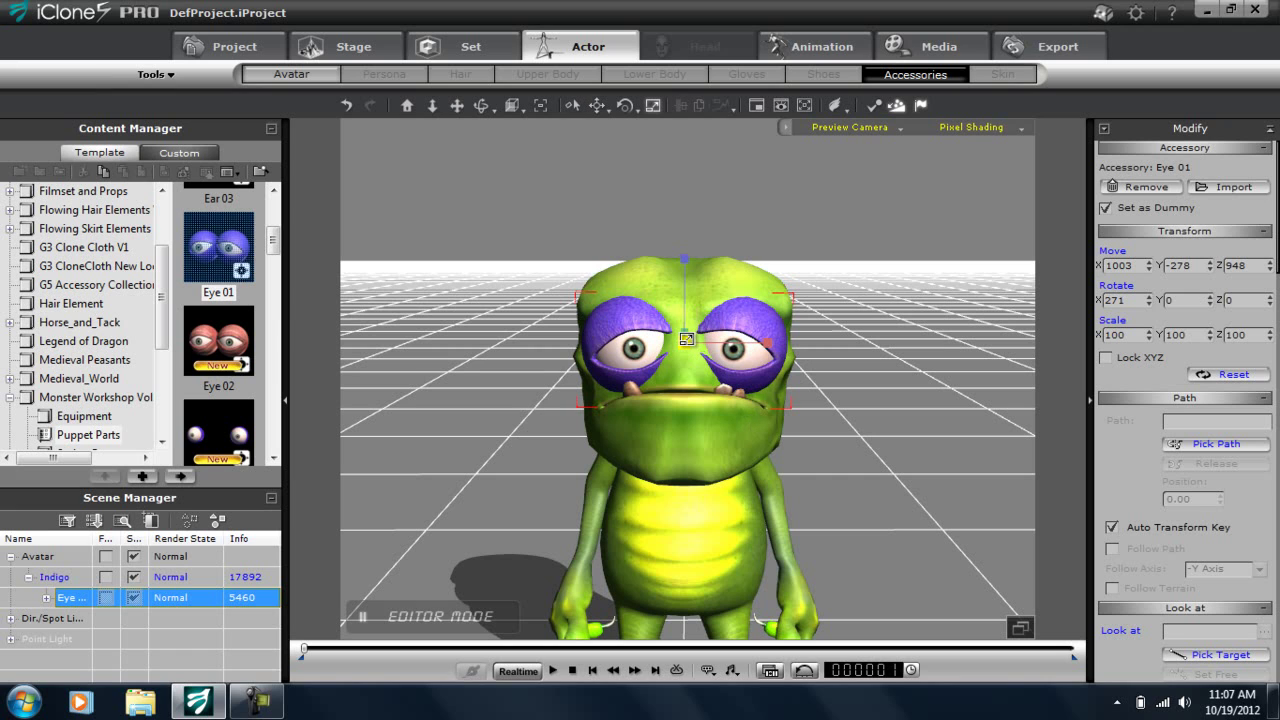
left_click_drag(695, 345, 663, 377)
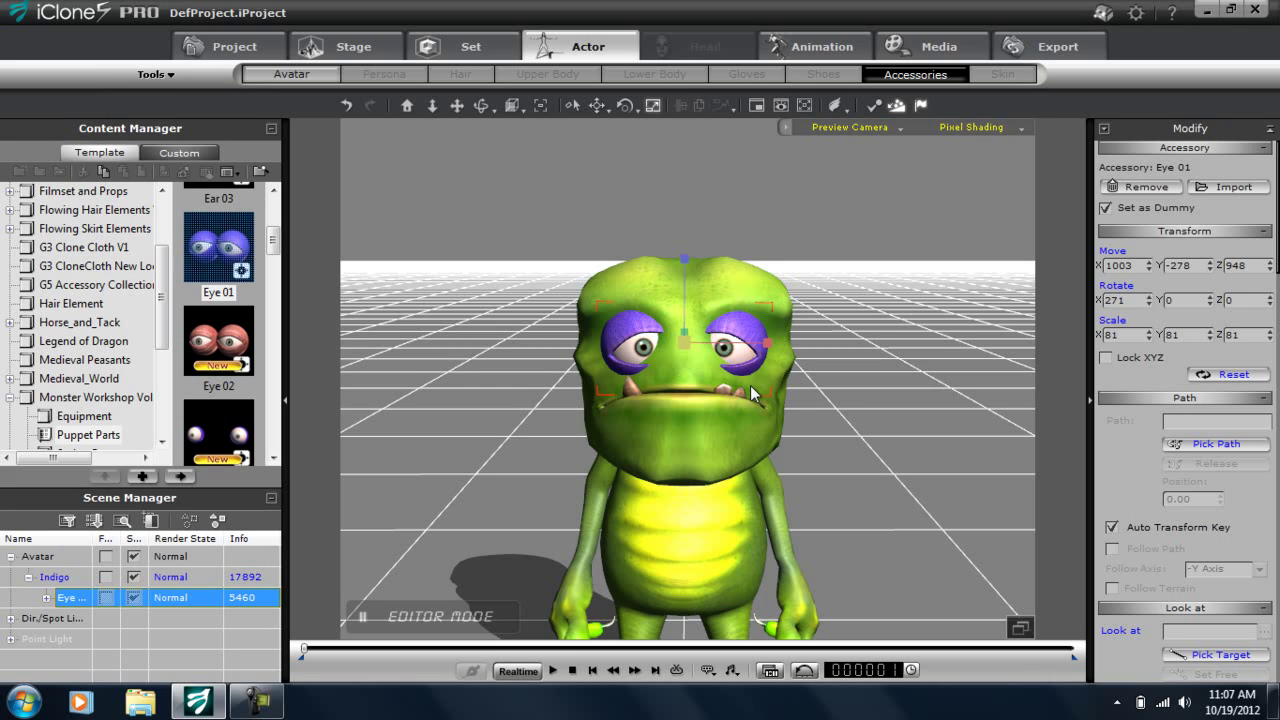
Step: Spread the two eyes of Eye 01 apart, placing Dummy_L at about X 1105 and Dummy_R at about X 900
left_click(271, 129)
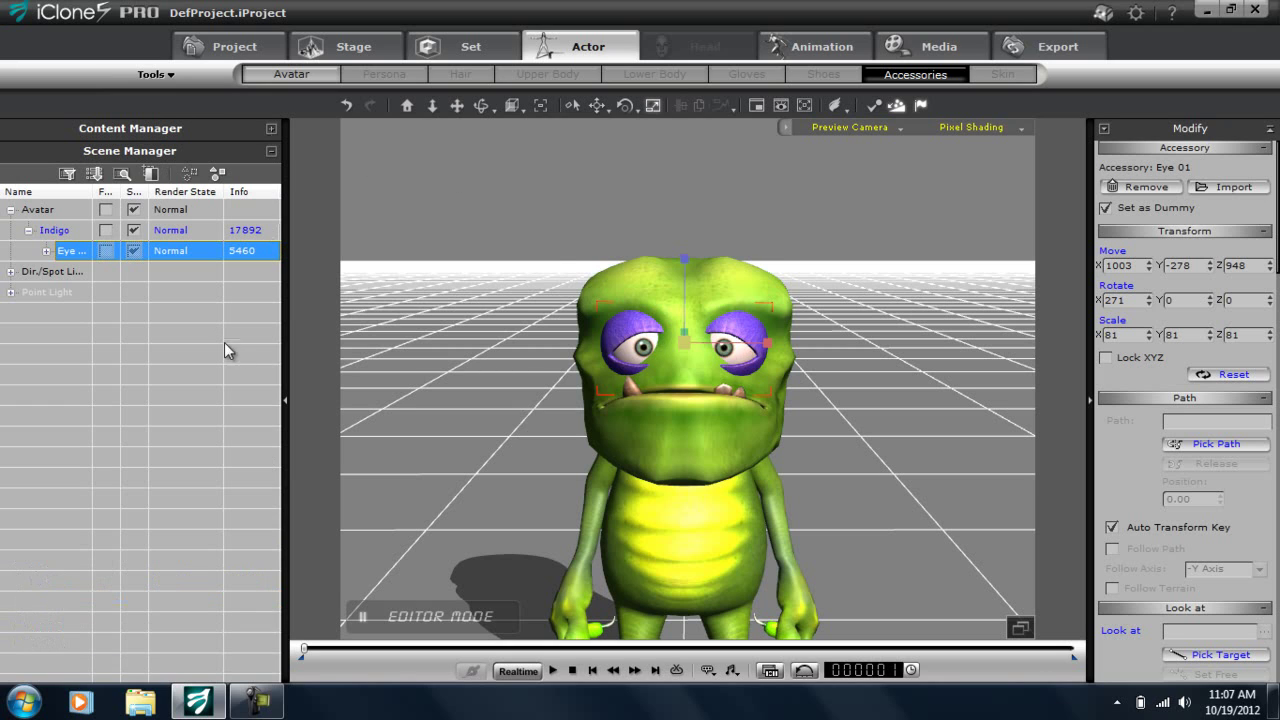
left_click(46, 251)
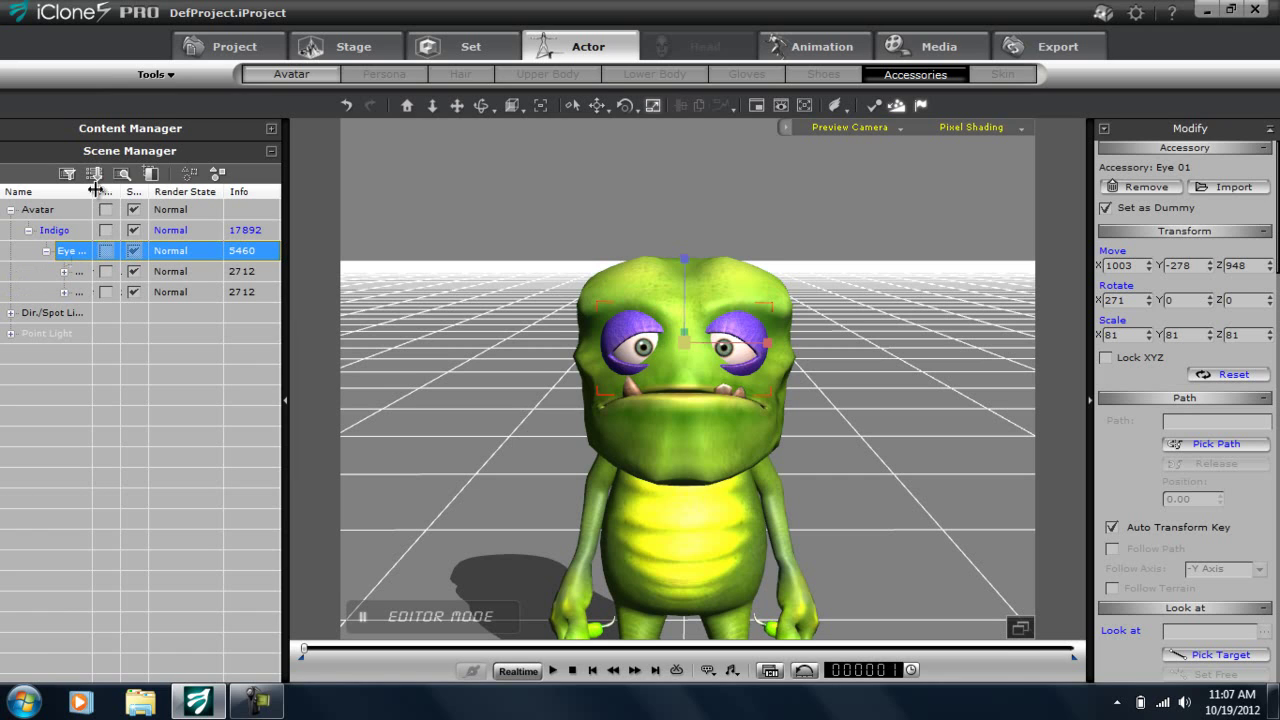
left_click_drag(92, 190, 163, 192)
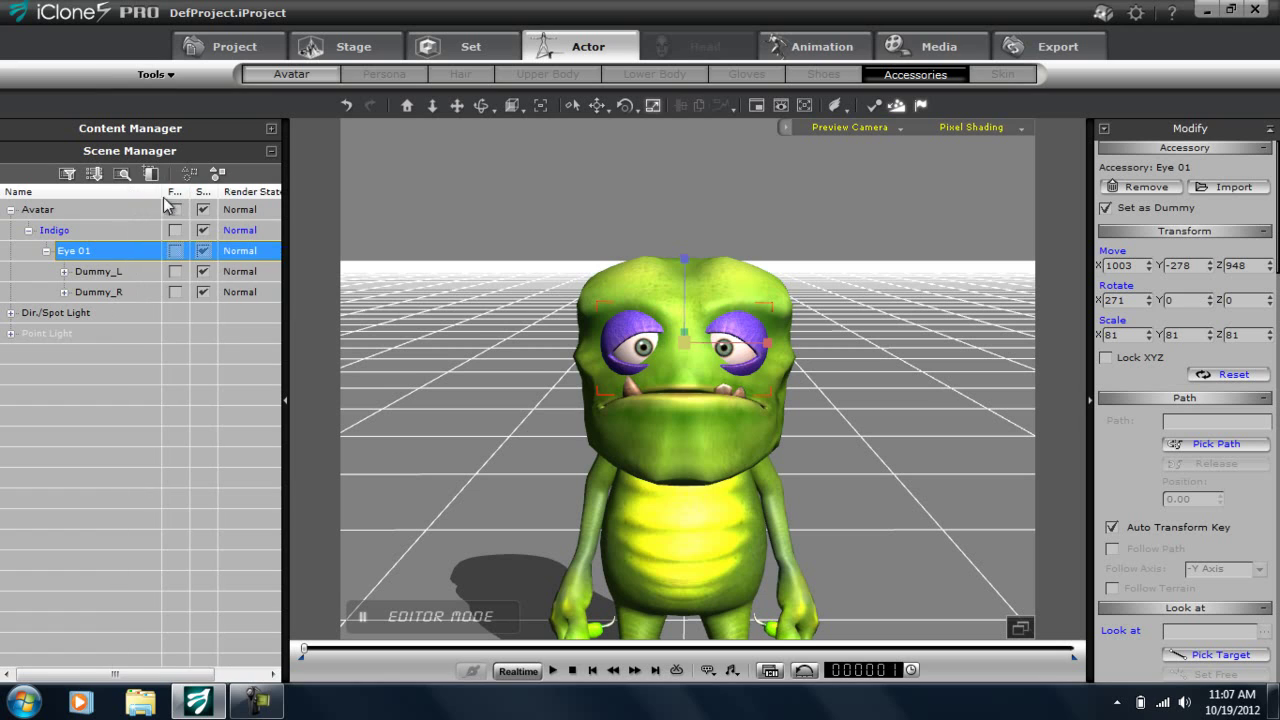
left_click(100, 272)
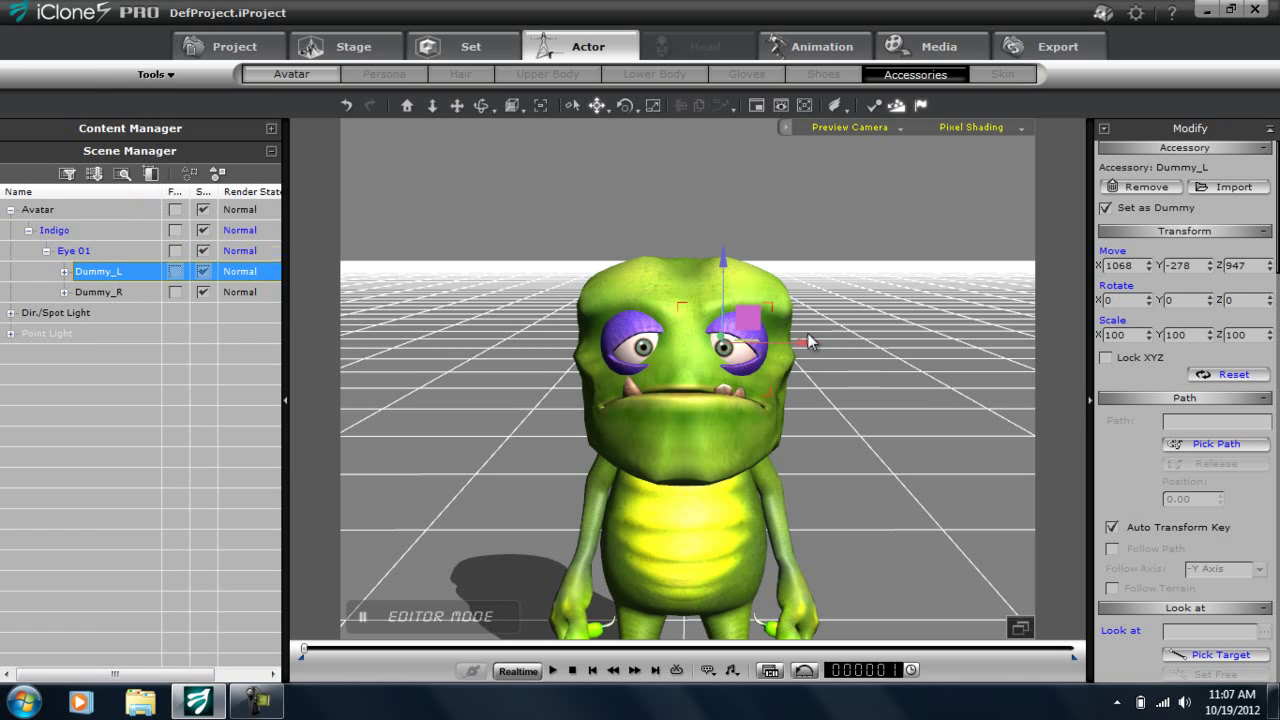
left_click_drag(807, 343, 831, 343)
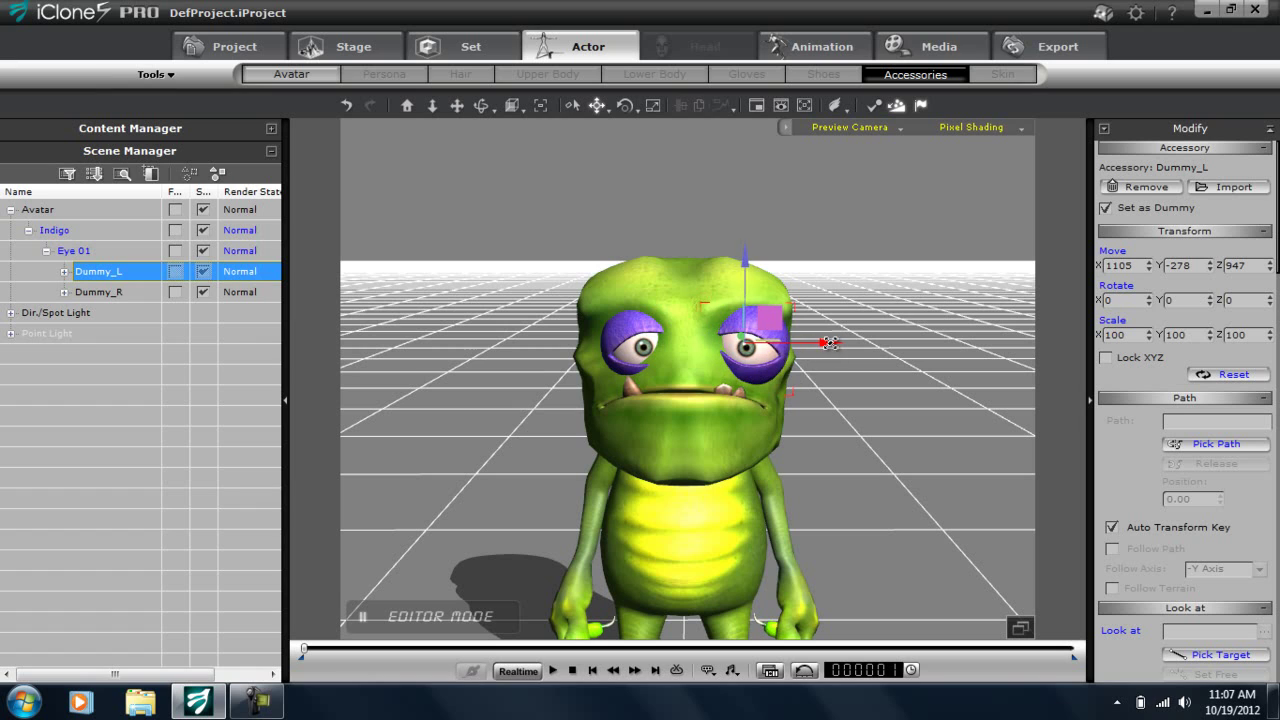
left_click(96, 293)
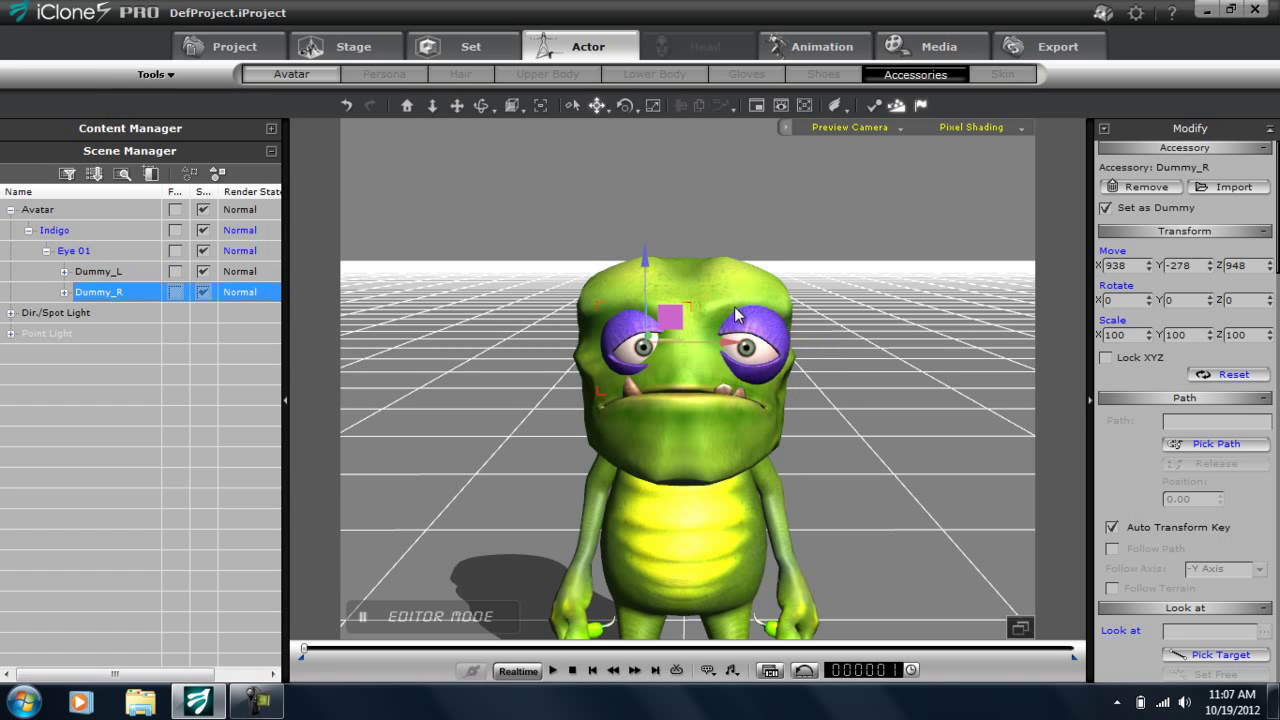
left_click_drag(718, 345, 666, 358)
Step: Turn the eyes outward by rotating Dummy_R to about Z 343 and Dummy_L to about Z 20
key("e")
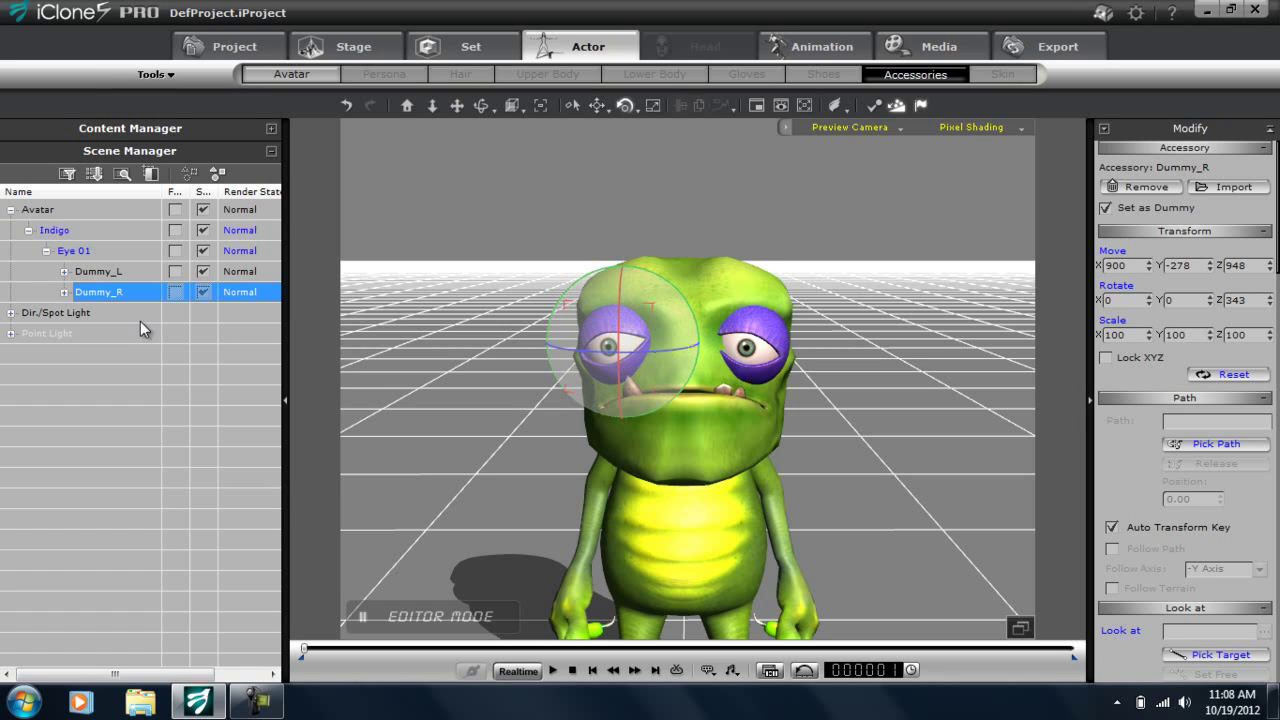
left_click(96, 272)
left_click_drag(780, 351, 800, 352)
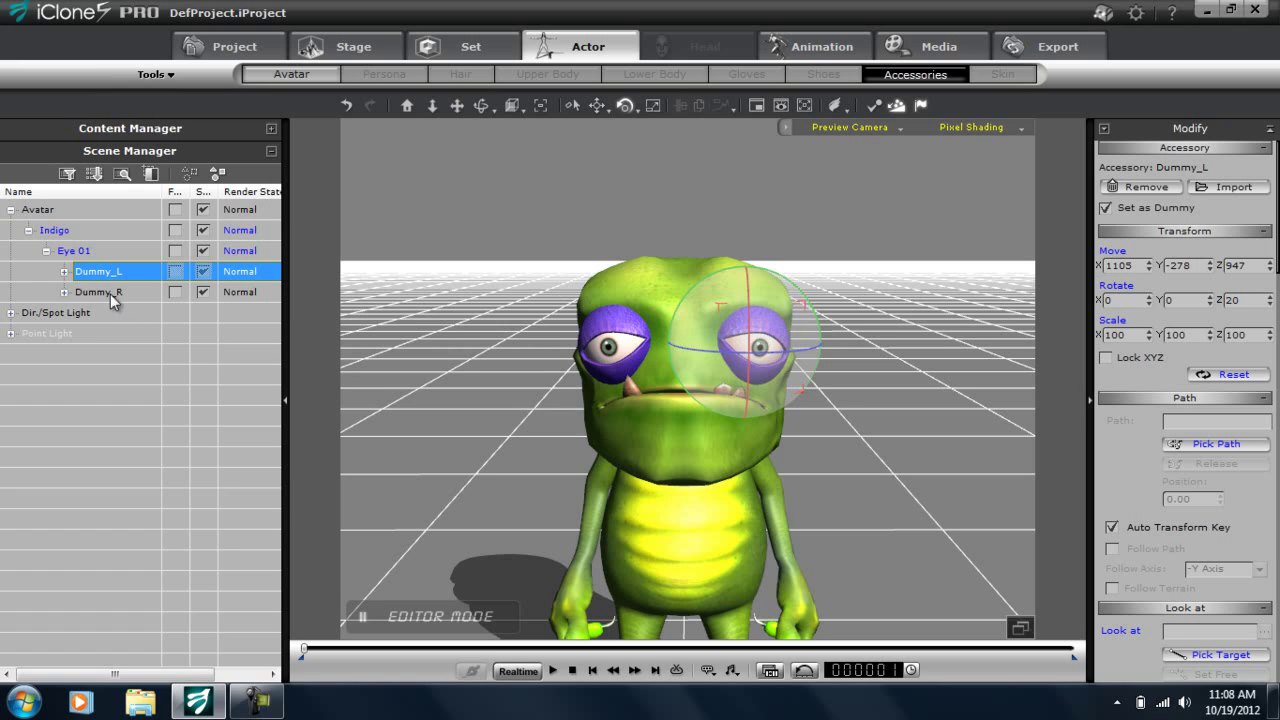
Step: Go through the sub-parts of Dummy_L, try moving its Eyelid away from the head, and undo the move
left_click(64, 271)
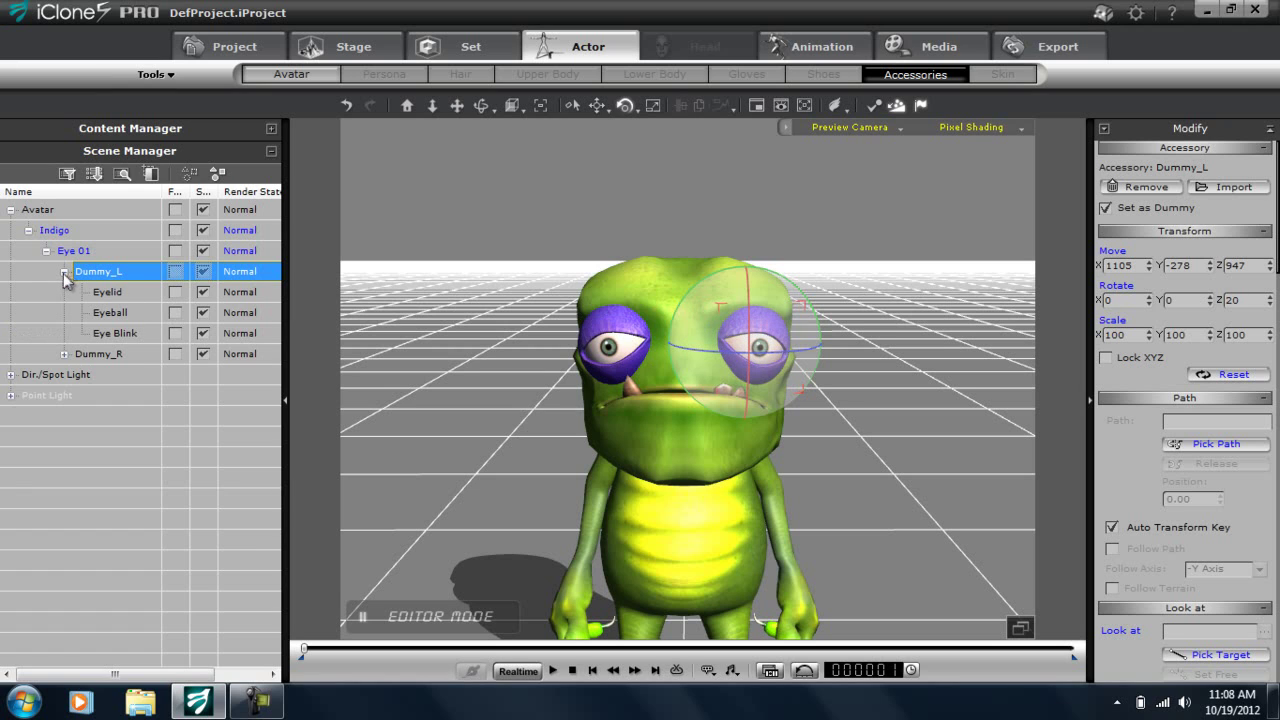
left_click(122, 294)
left_click(117, 312)
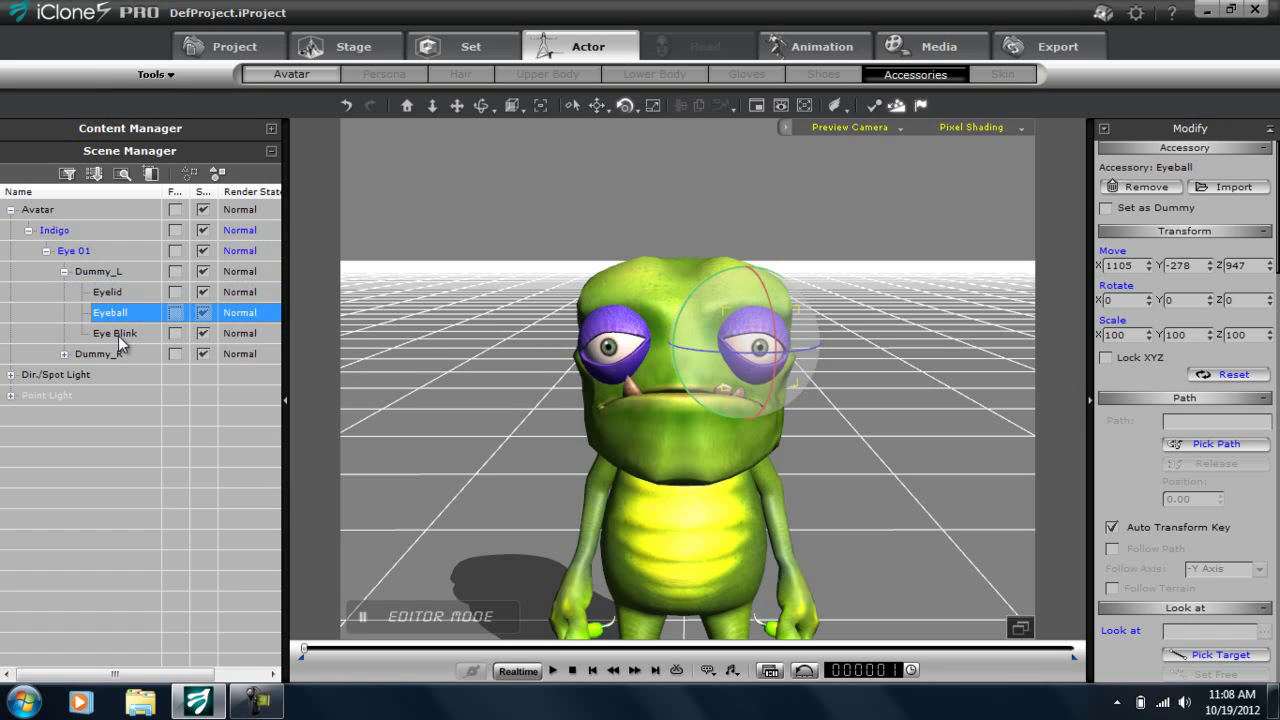
left_click(117, 333)
left_click(120, 291)
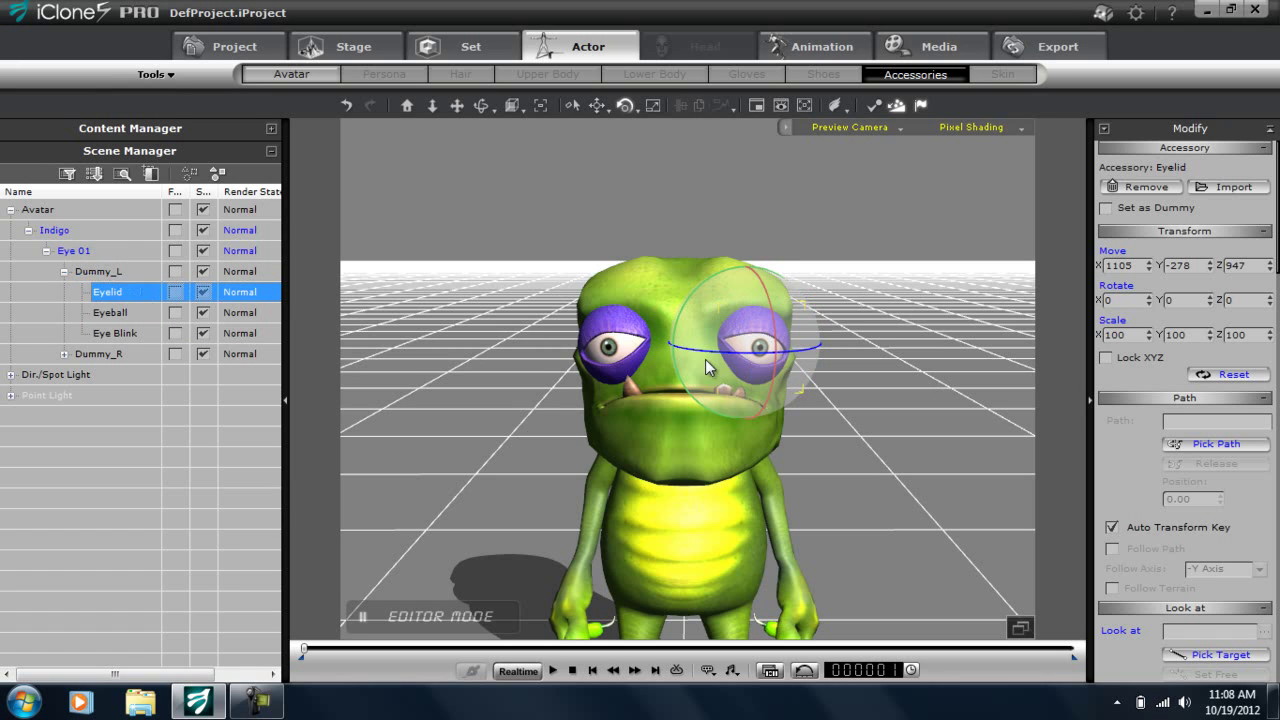
left_click_drag(776, 320, 859, 272)
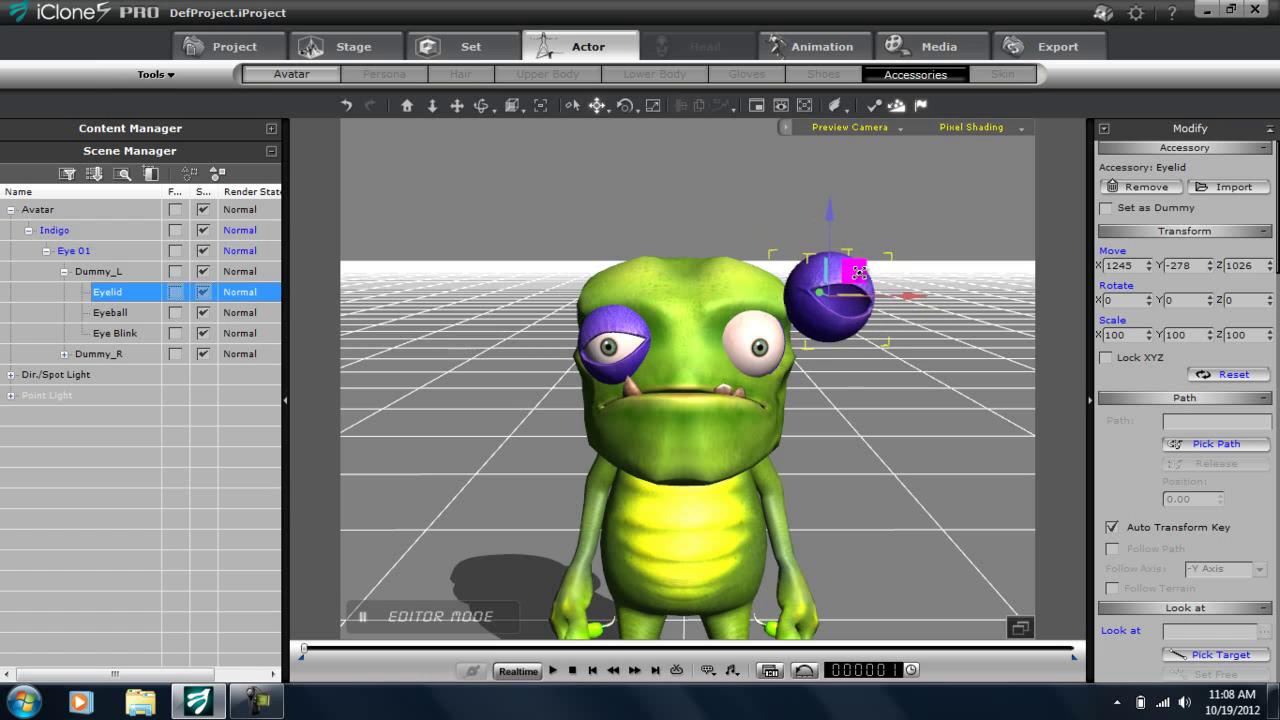
key("ctrl+z")
Step: Try moving the Eyeball of Dummy_L out beside the head and undo the move
left_click(113, 314)
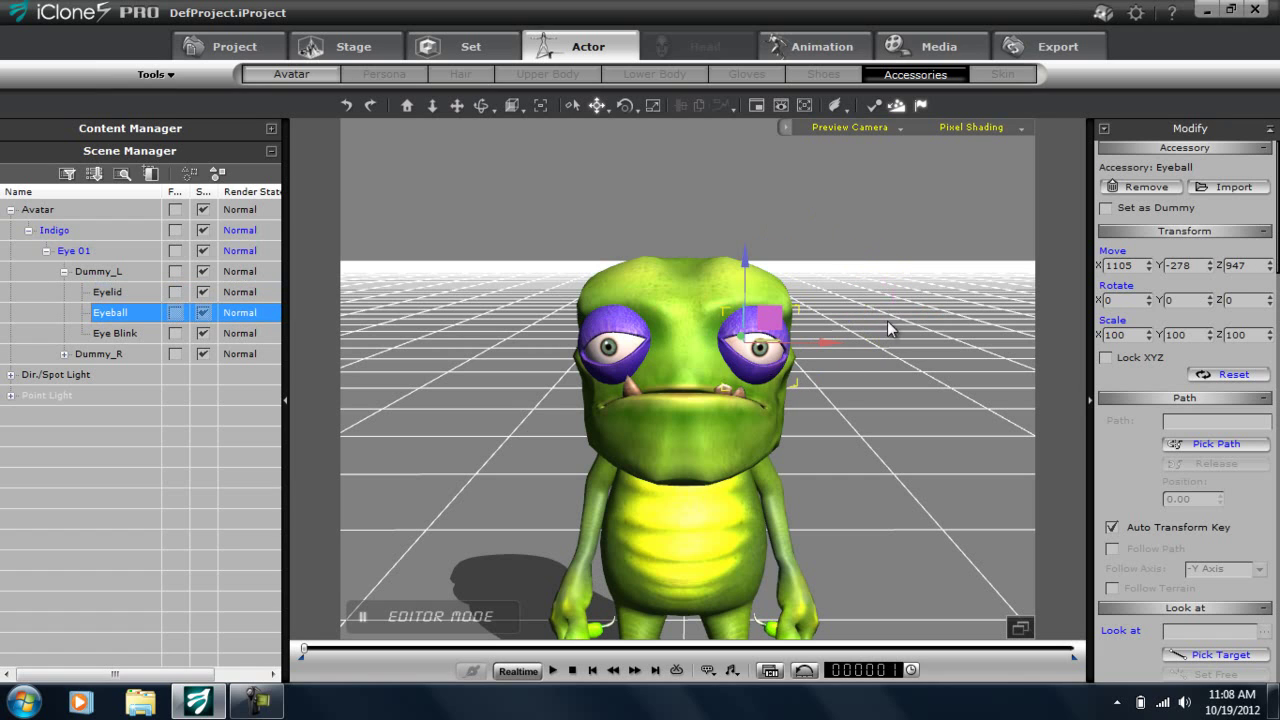
left_click_drag(778, 316, 890, 332)
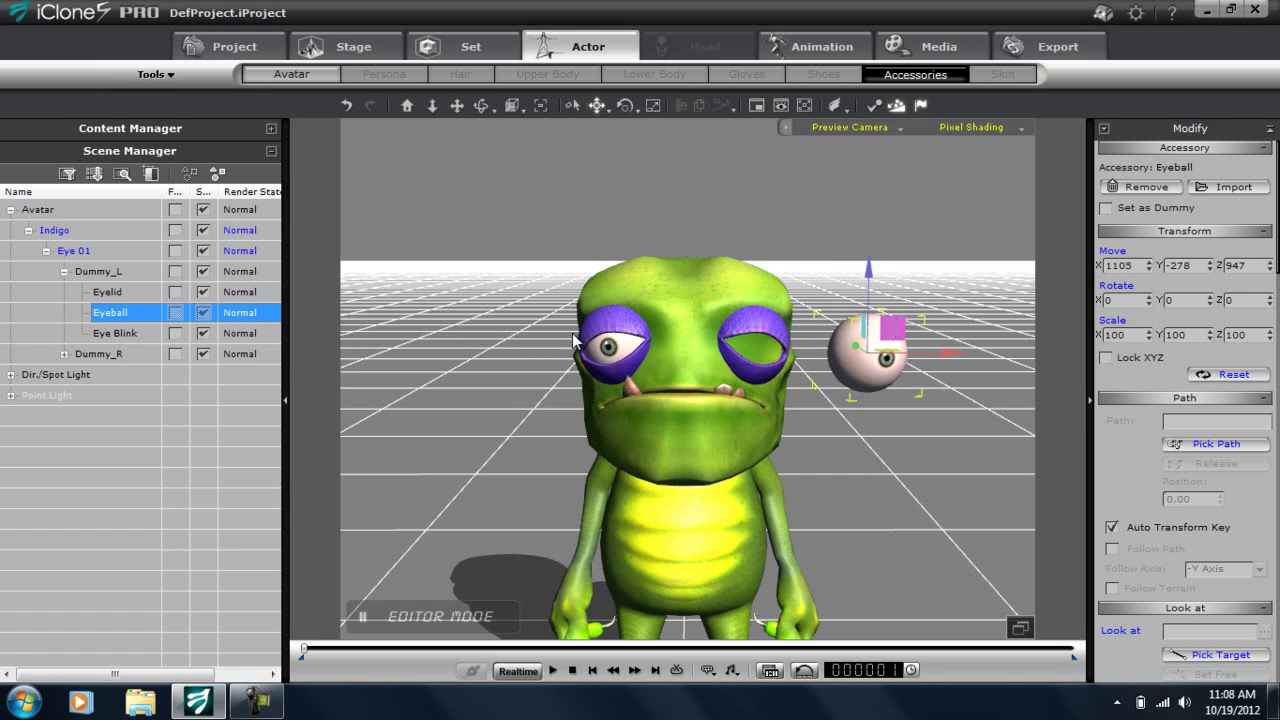
key("ctrl+z")
Step: Try moving the Eye Blink part of Dummy_L away from the head and undo the move
left_click(118, 333)
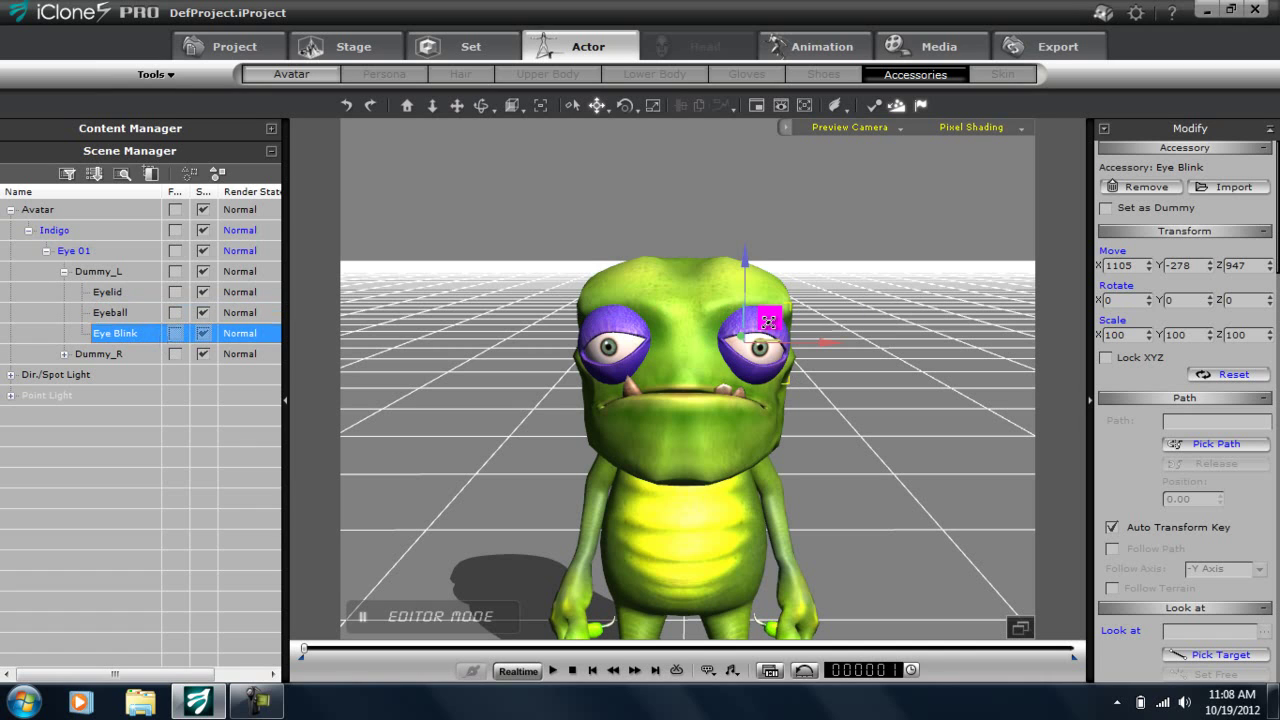
left_click_drag(771, 320, 950, 307)
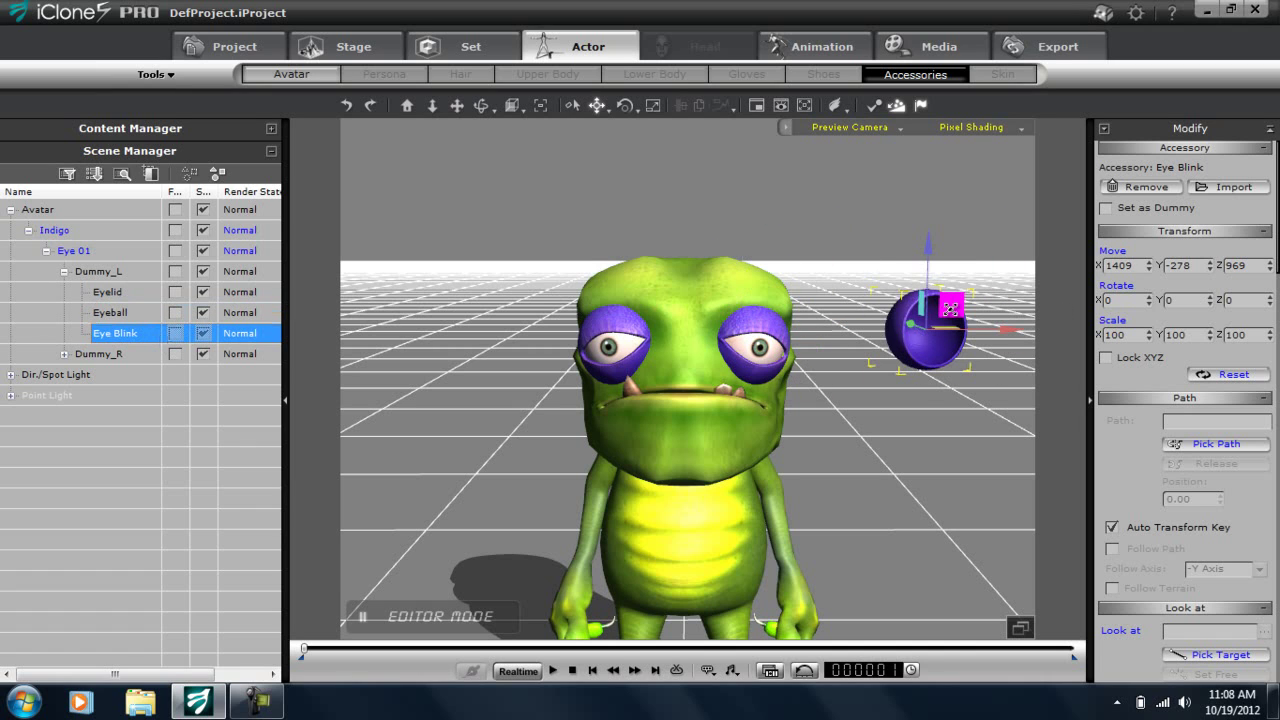
key("ctrl+z")
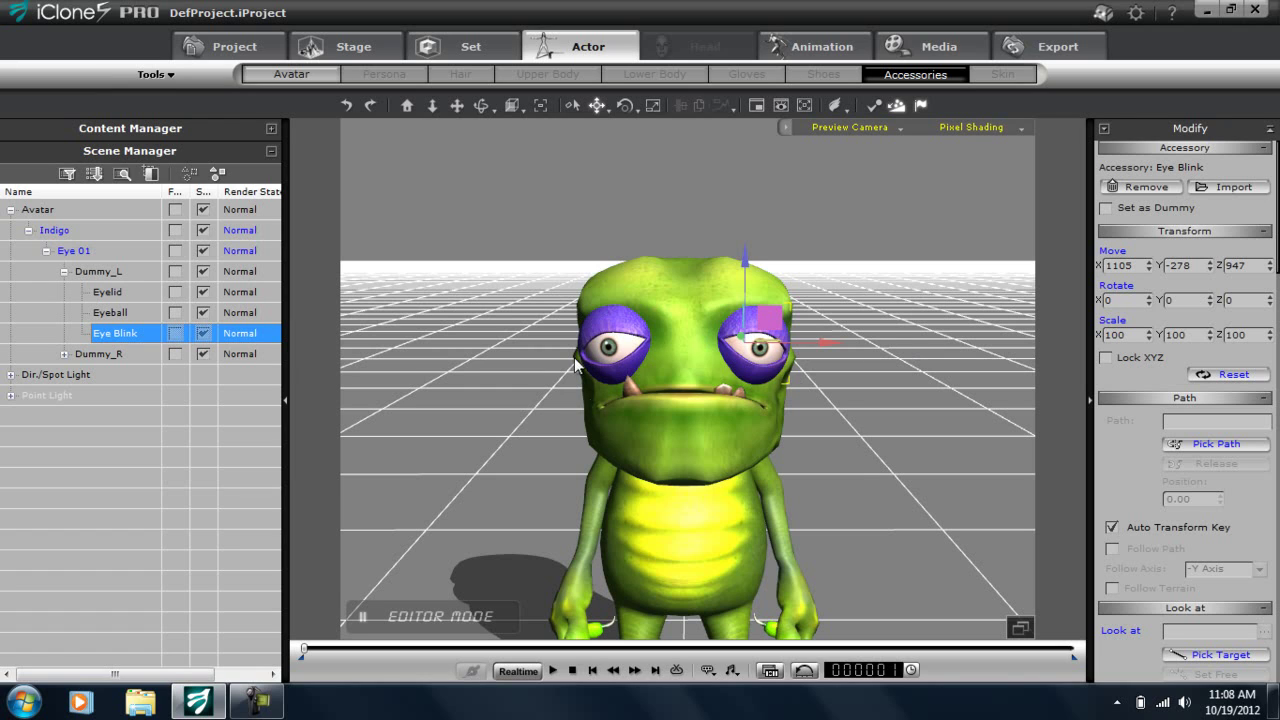
Step: Expand the Content Manager again and choose the Eyelid material of Dummy_L for editing
left_click(271, 128)
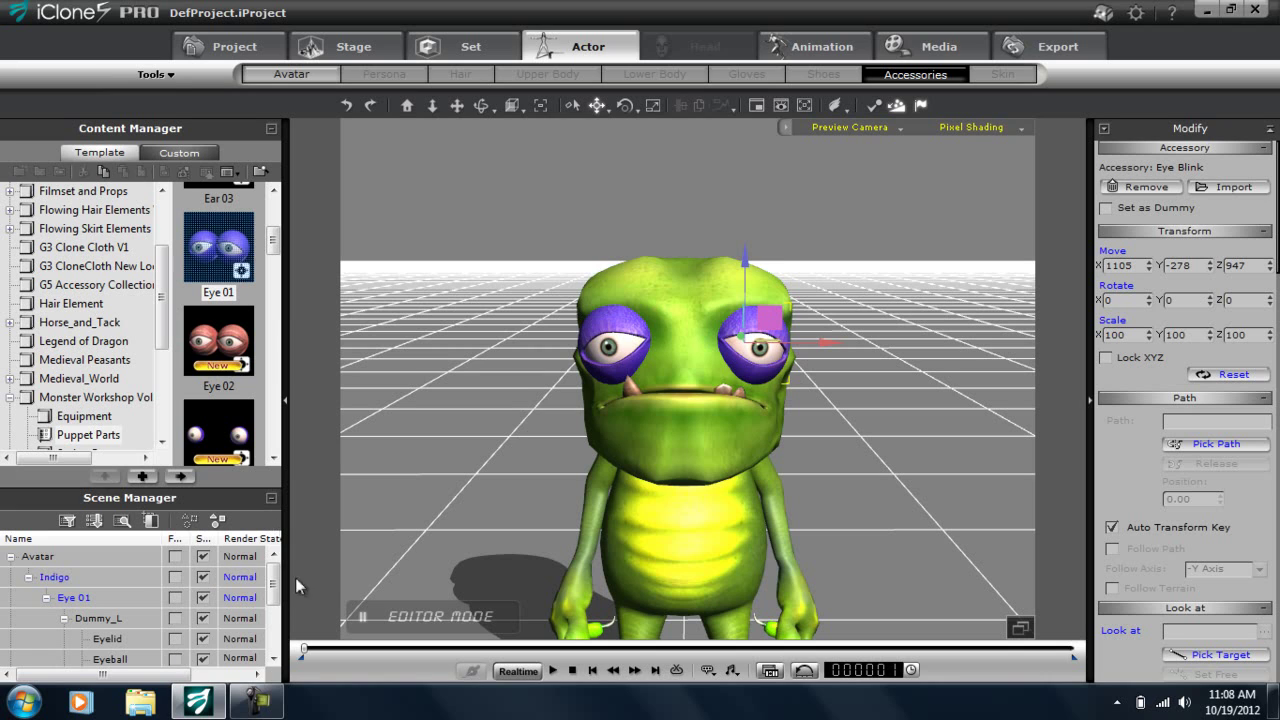
scroll(272, 590, "down", 2)
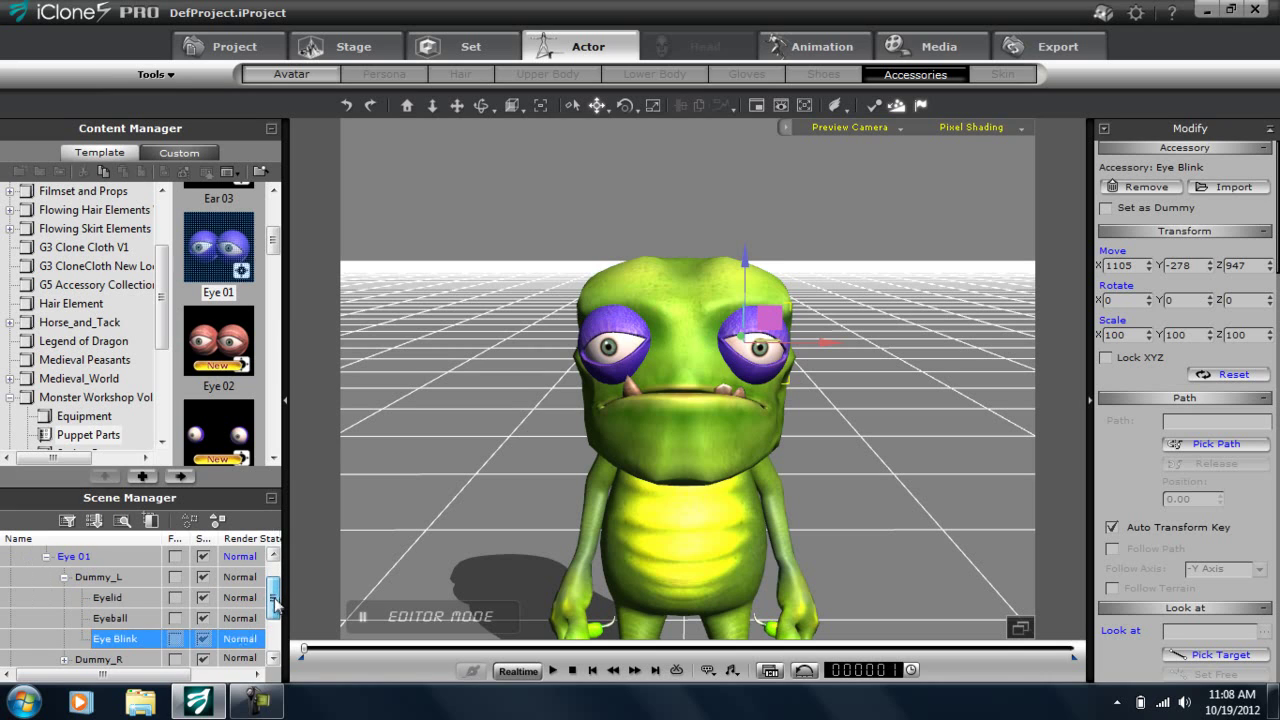
left_click(108, 598)
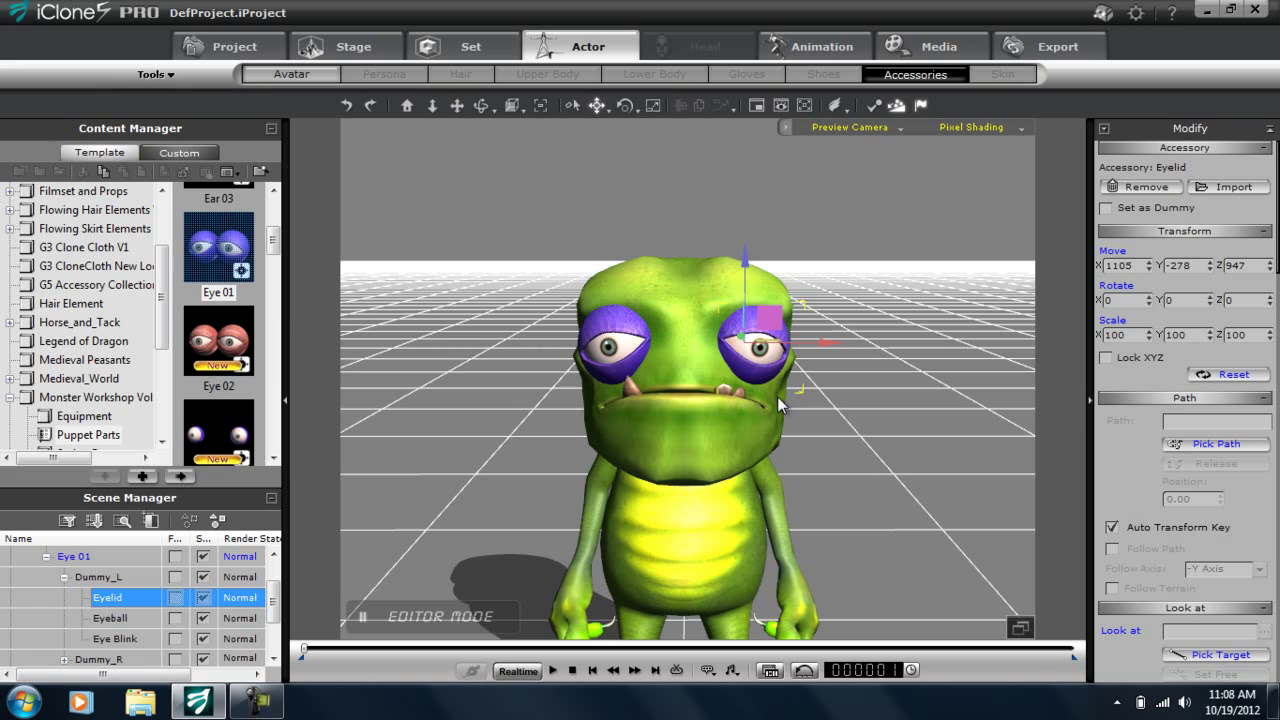
left_click(88, 579)
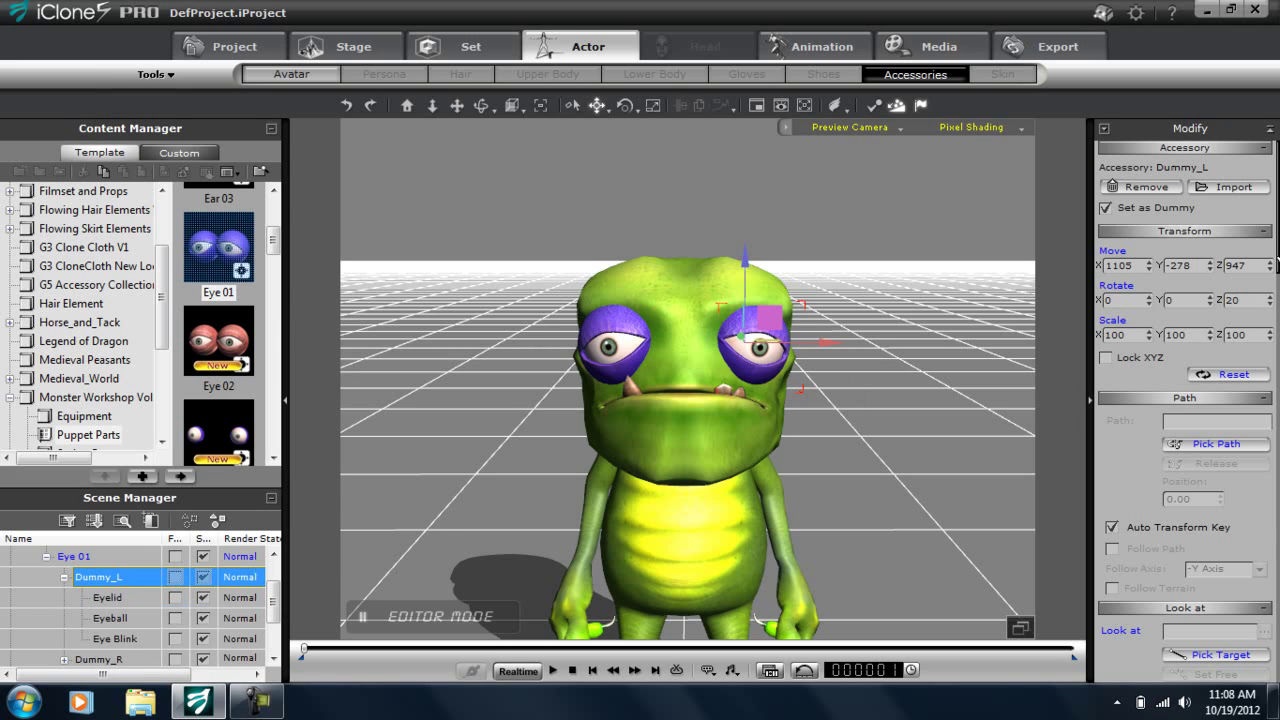
left_click_drag(1277, 263, 1277, 566)
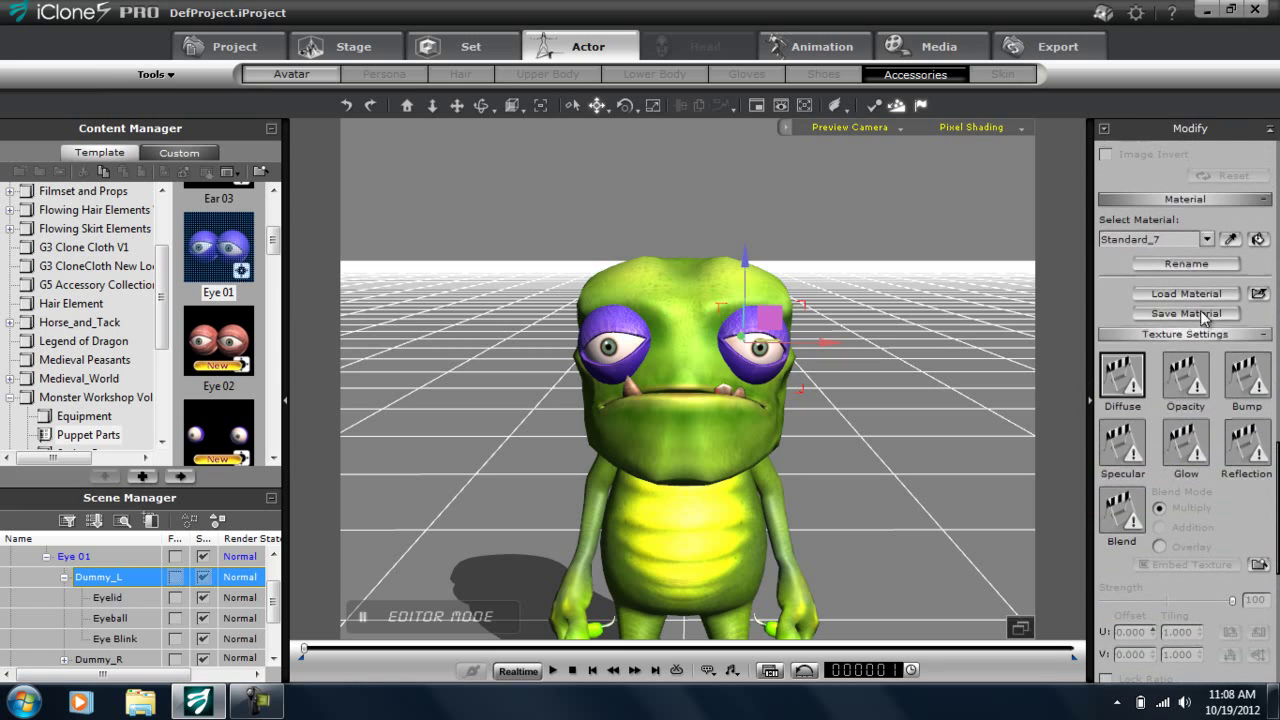
left_click(1207, 239)
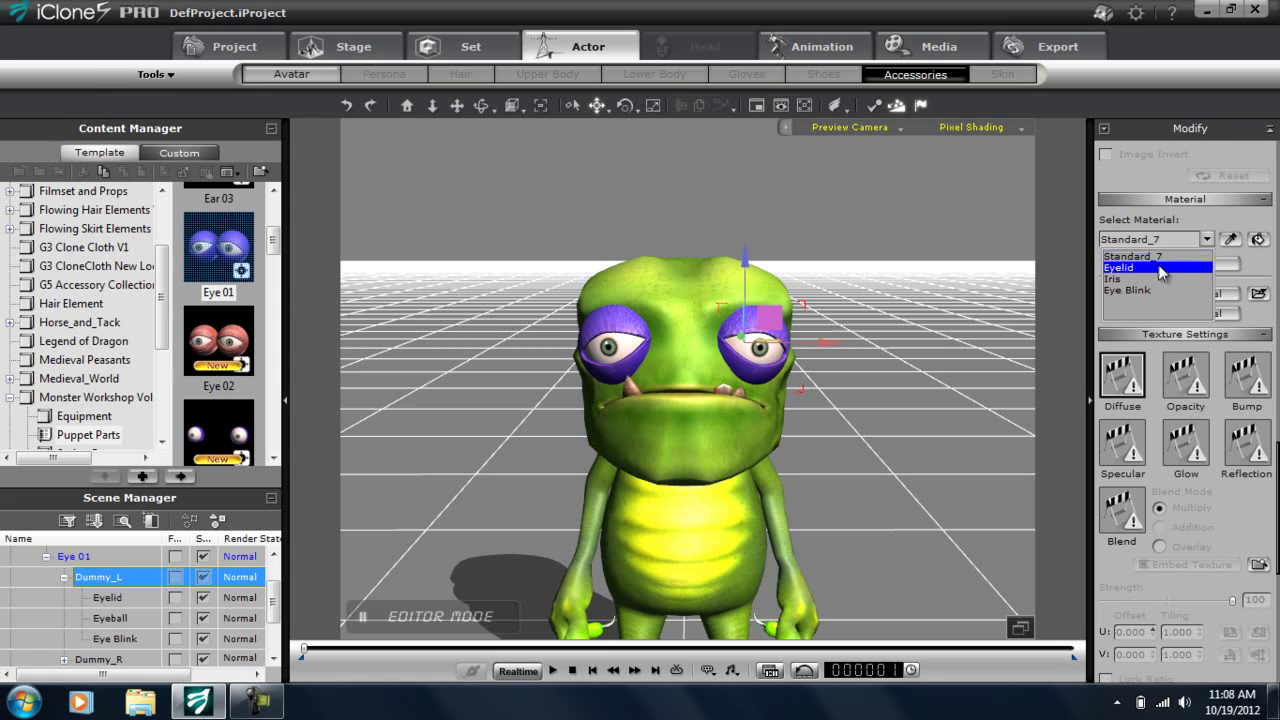
left_click(1162, 268)
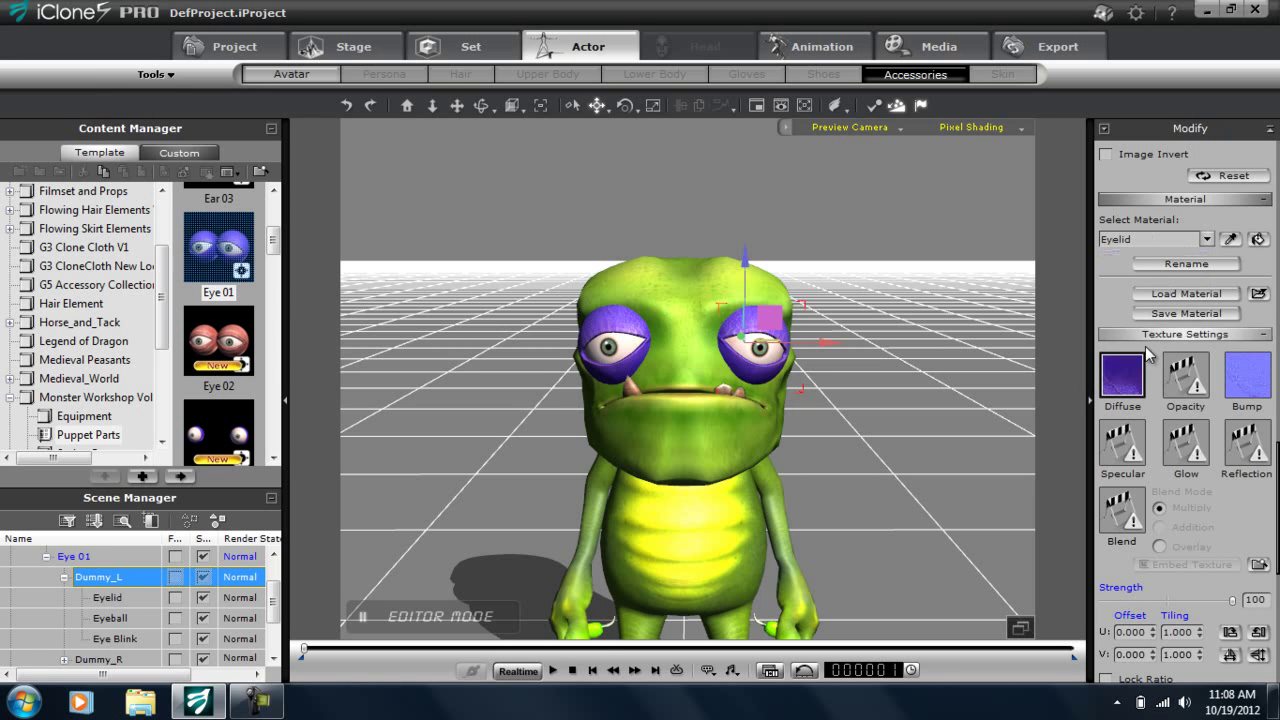
Step: Load Eye 01_Groucho_01.iMtl from the Monster Workshop Vol.1 Eye folder onto the Eyelid material of Dummy_L
left_click(1183, 295)
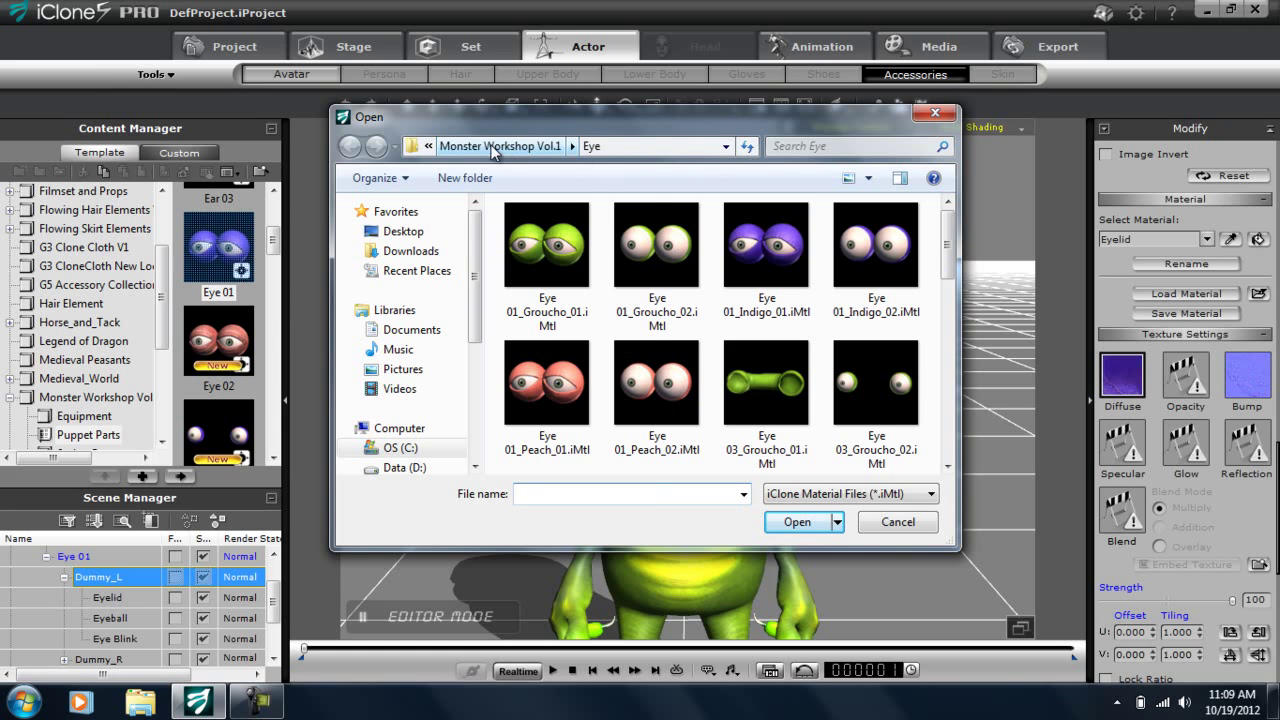
left_click(428, 146)
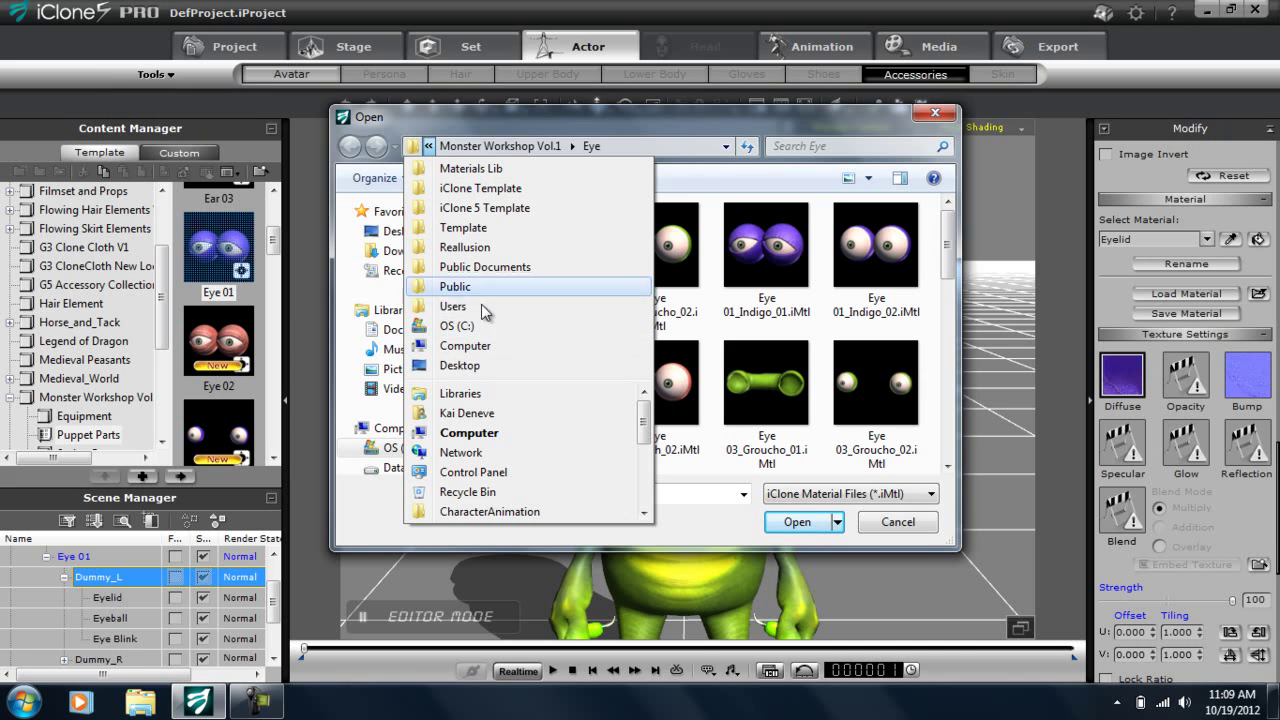
left_click(569, 146)
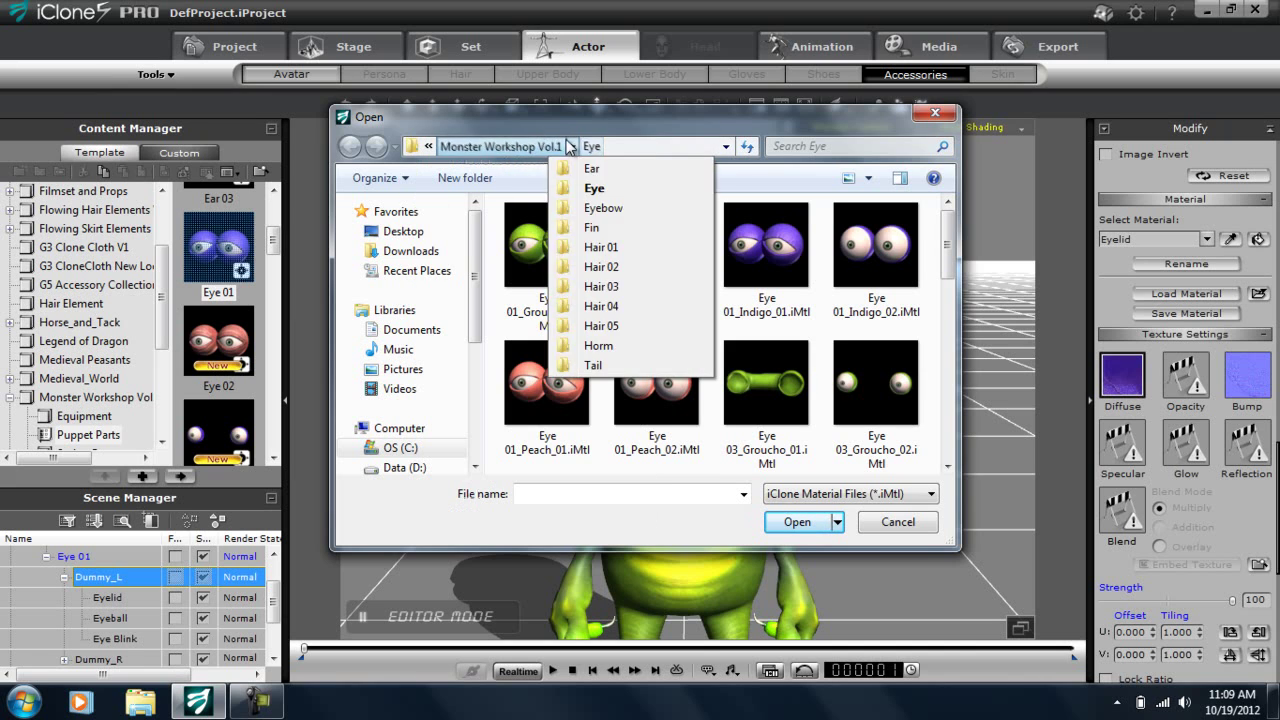
left_click(569, 146)
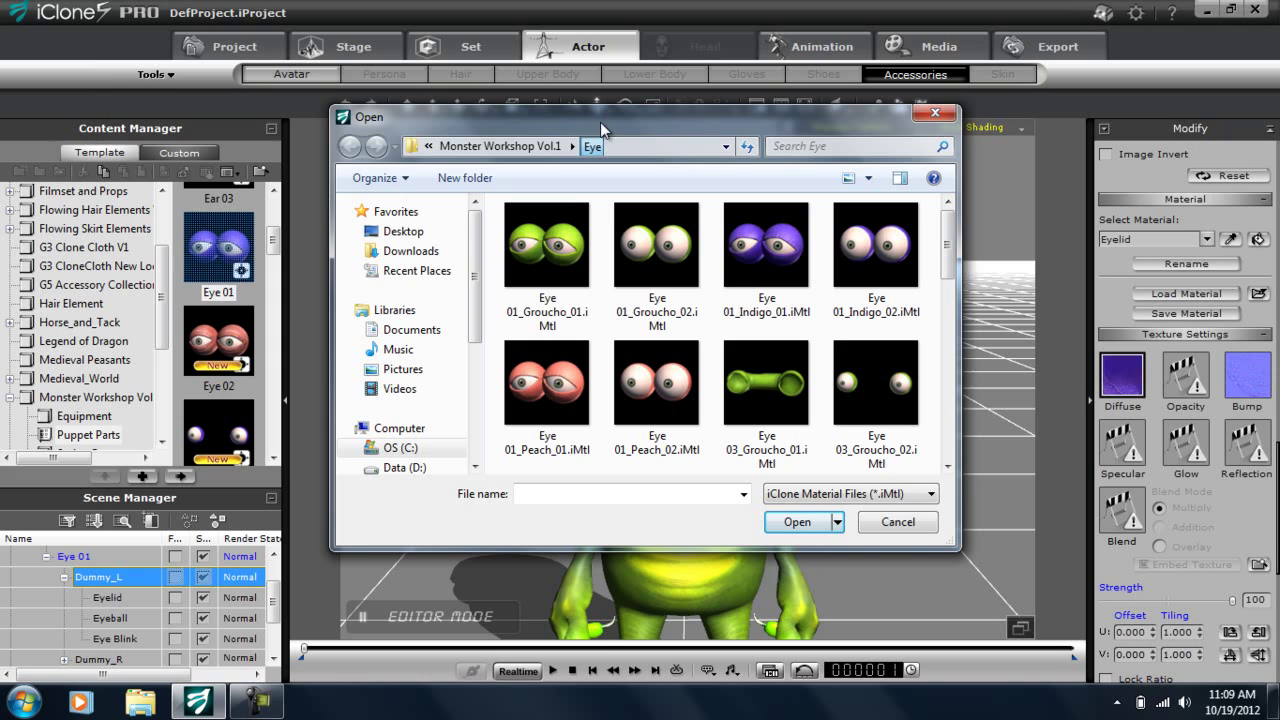
left_click(560, 255)
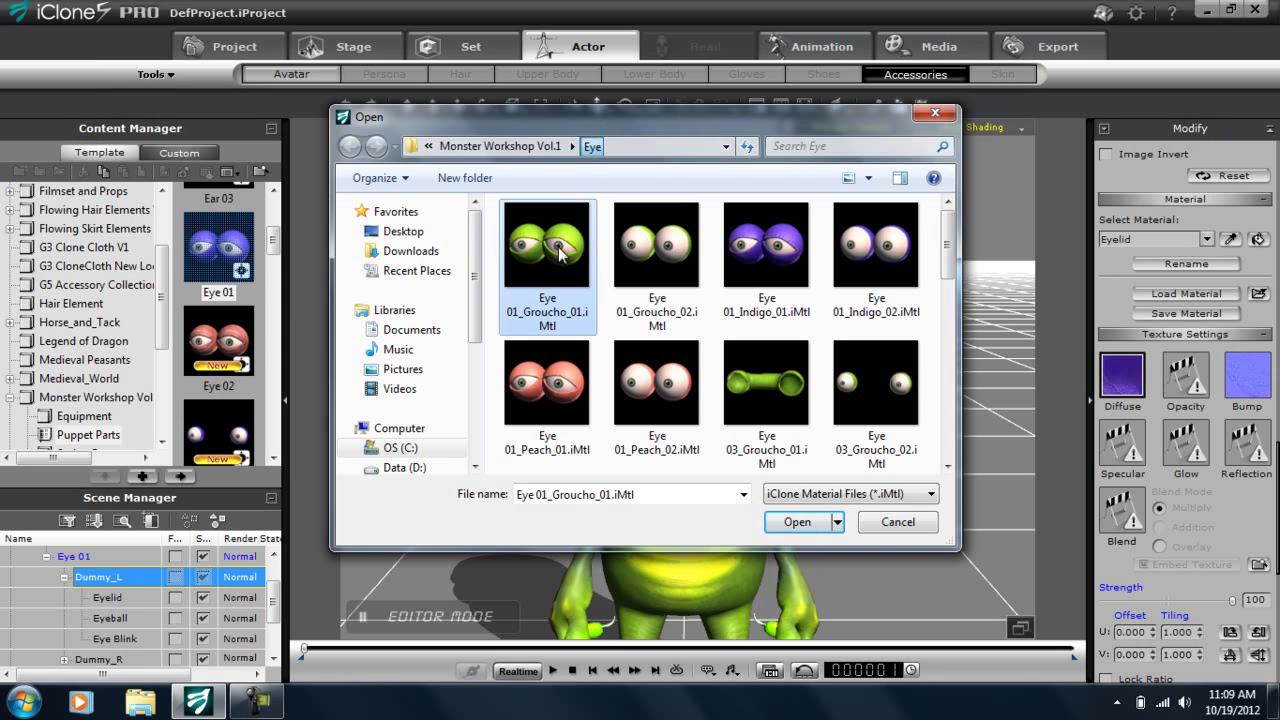
left_click(796, 521)
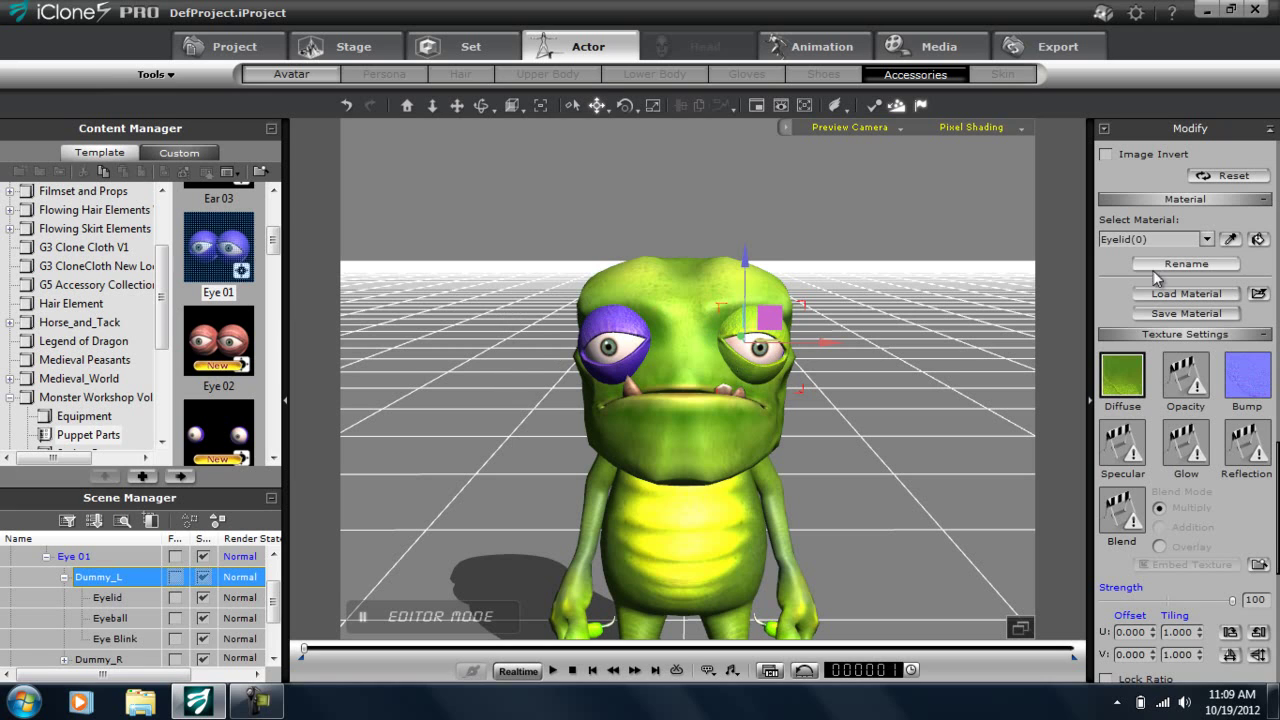
Step: Load Eye 01_Groucho_02.iMtl onto the Eye Blink material of Dummy_L
left_click(1207, 239)
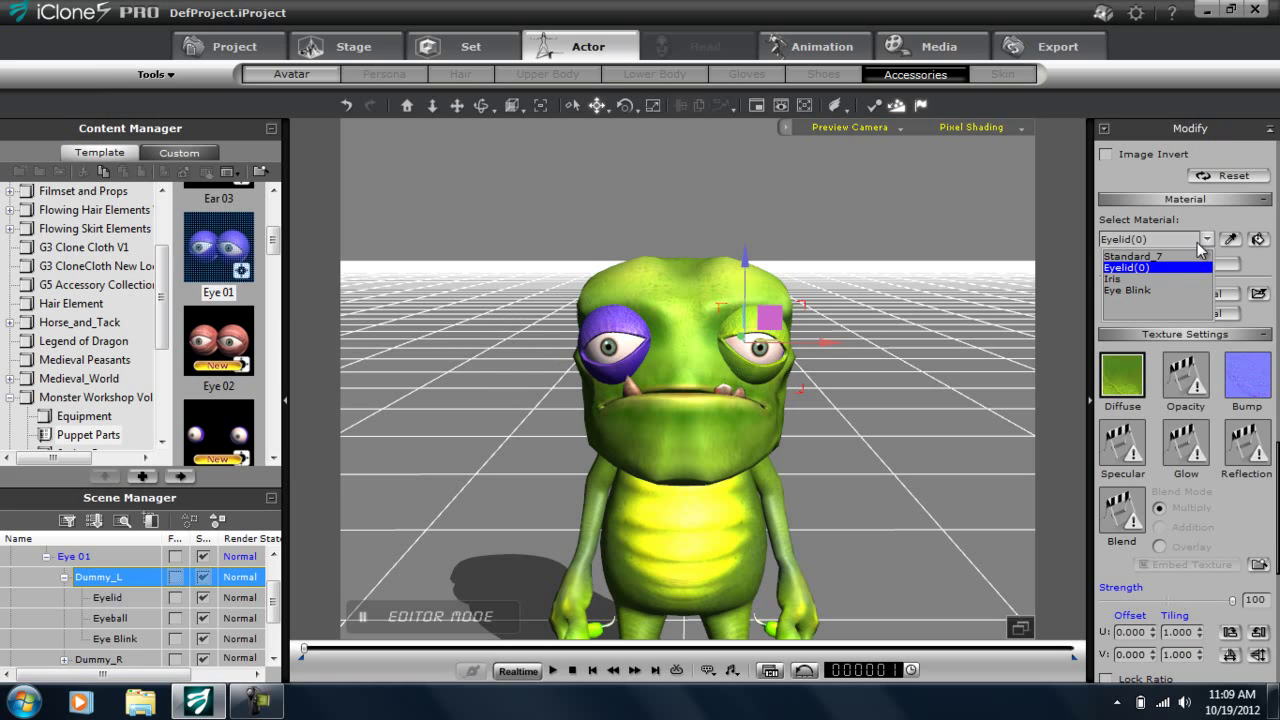
left_click(1156, 290)
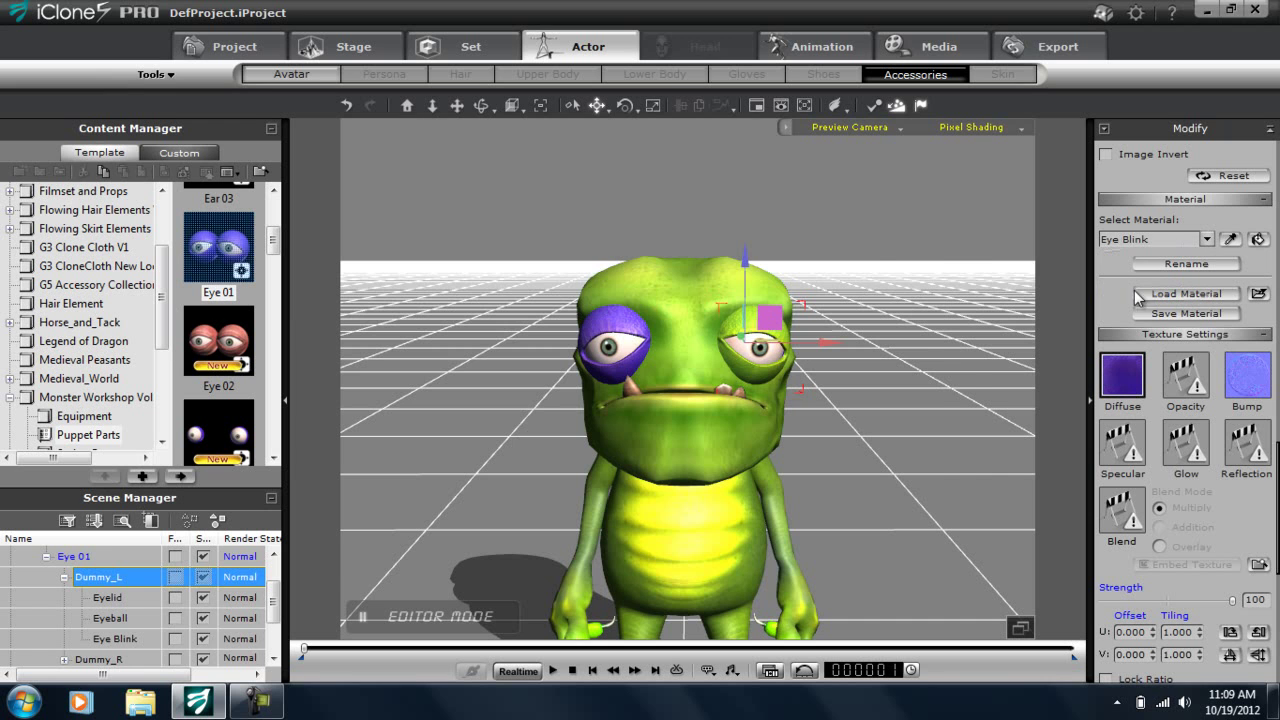
left_click(1140, 293)
left_click(672, 250)
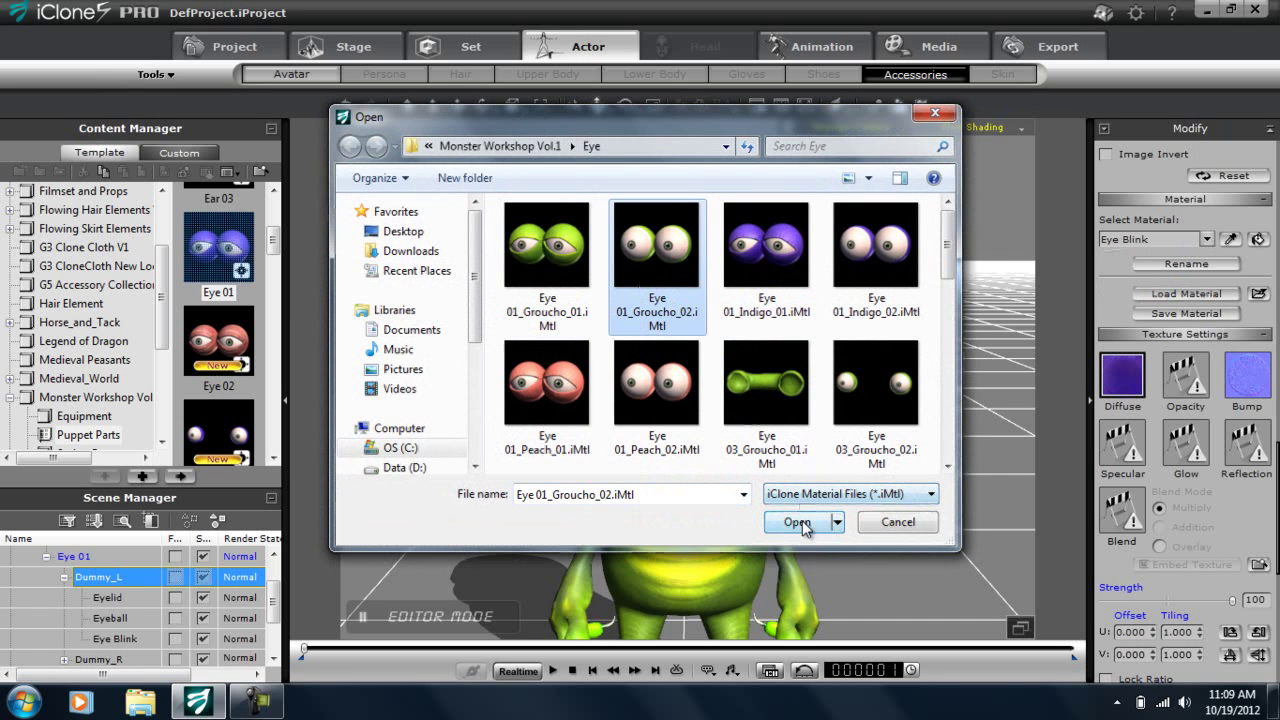
left_click(797, 522)
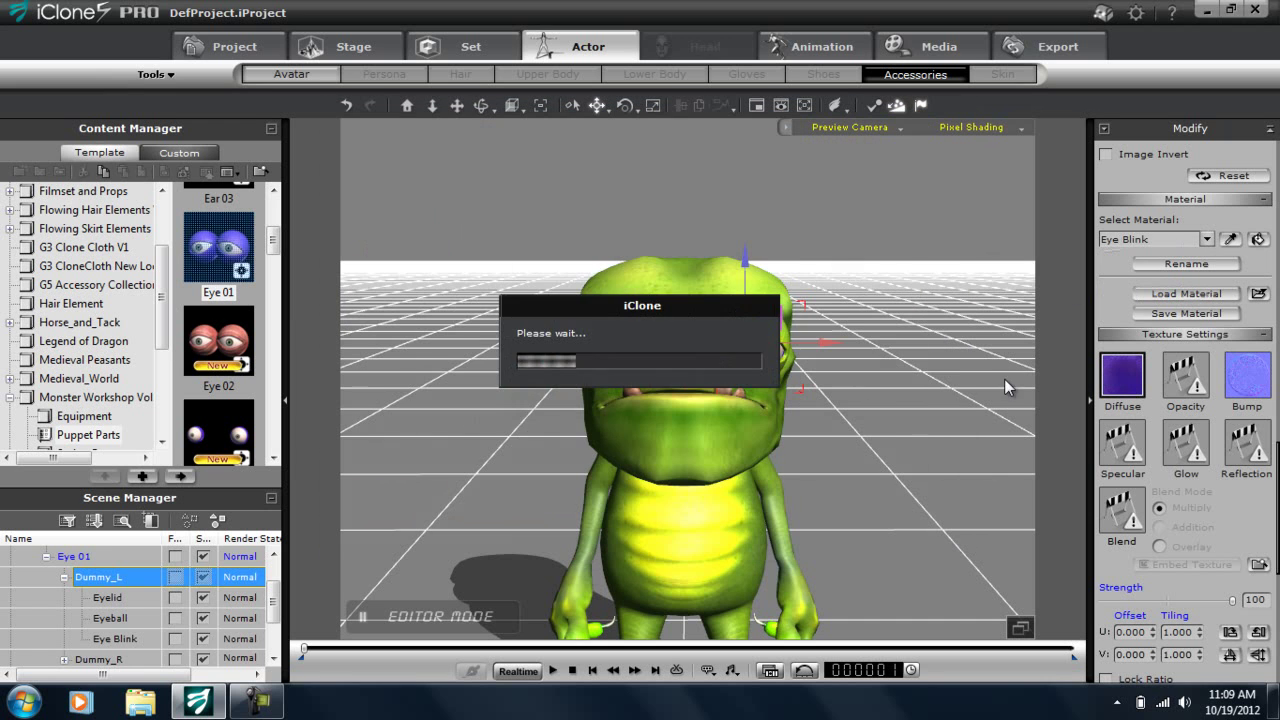
Step: Collapse Dummy_L, select Dummy_R and load Eye 01_Groucho_02.iMtl onto its Eye Blink material
left_click(64, 577)
left_click(89, 600)
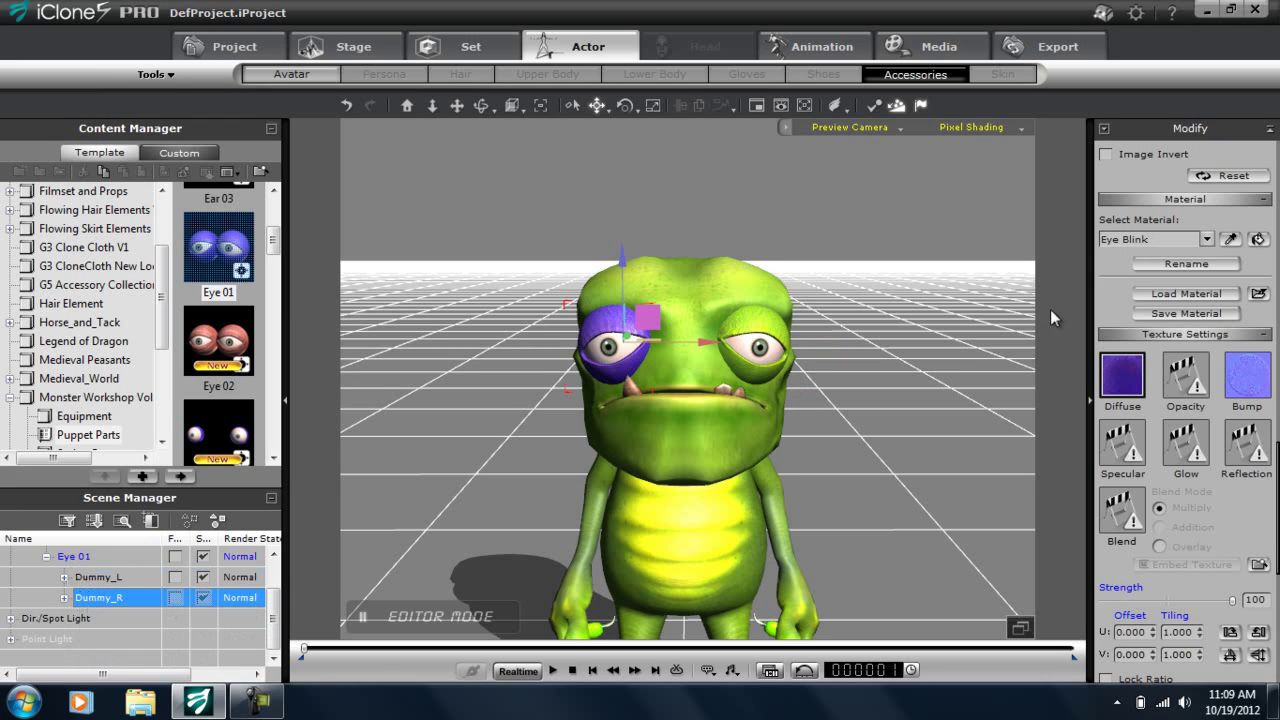
left_click(1186, 293)
left_click(680, 262)
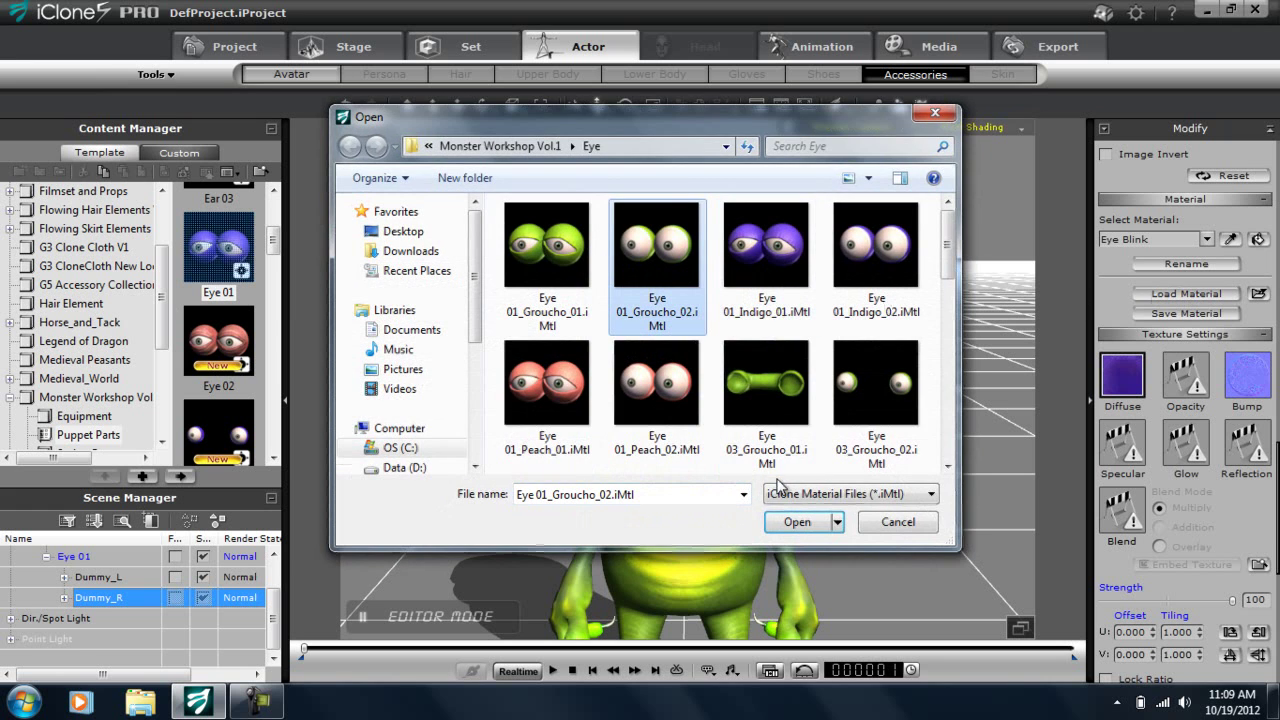
left_click(797, 521)
Step: Load Eye 01_Groucho_01.iMtl onto the Eyelid material of Dummy_R
left_click(1200, 245)
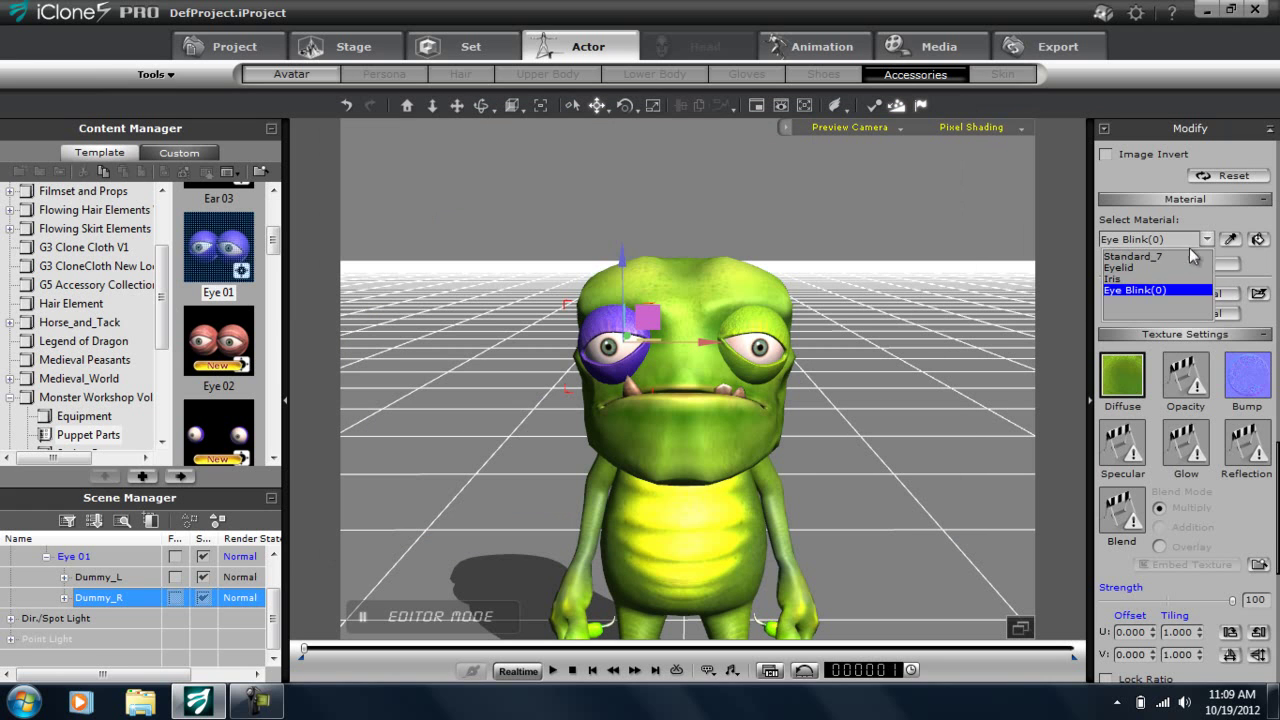
left_click(1157, 269)
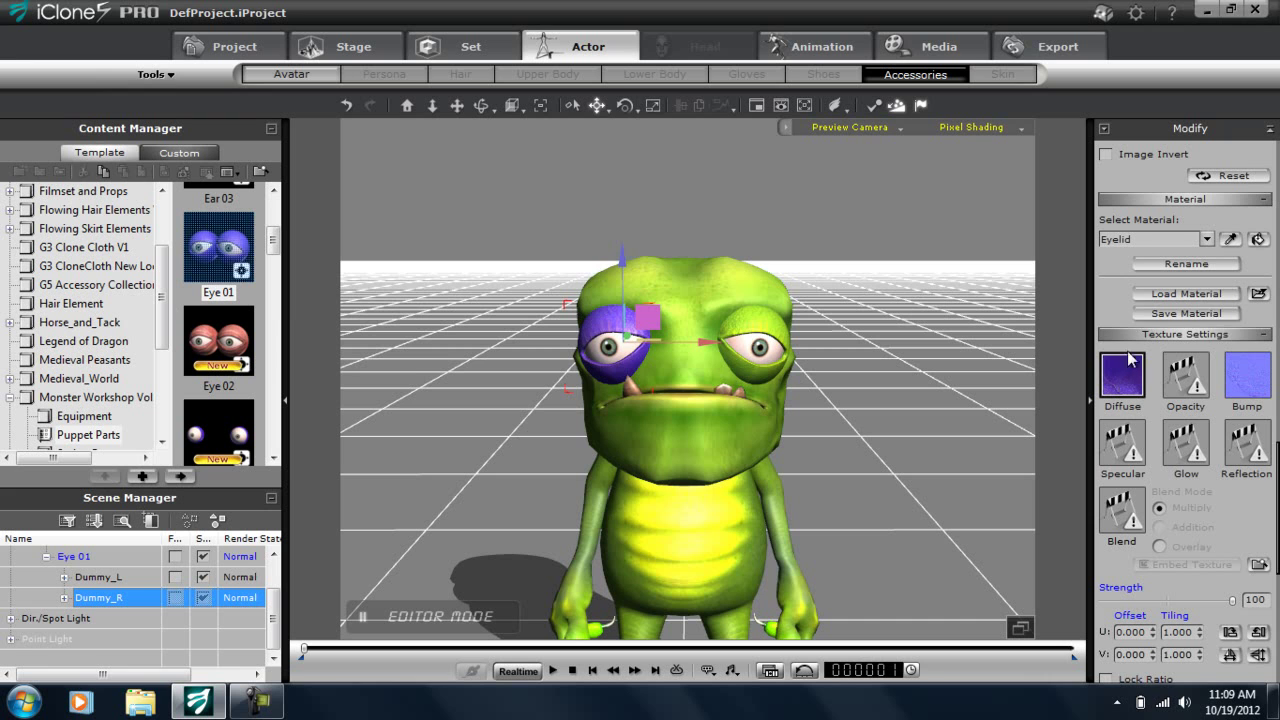
left_click(1186, 293)
left_click(517, 249)
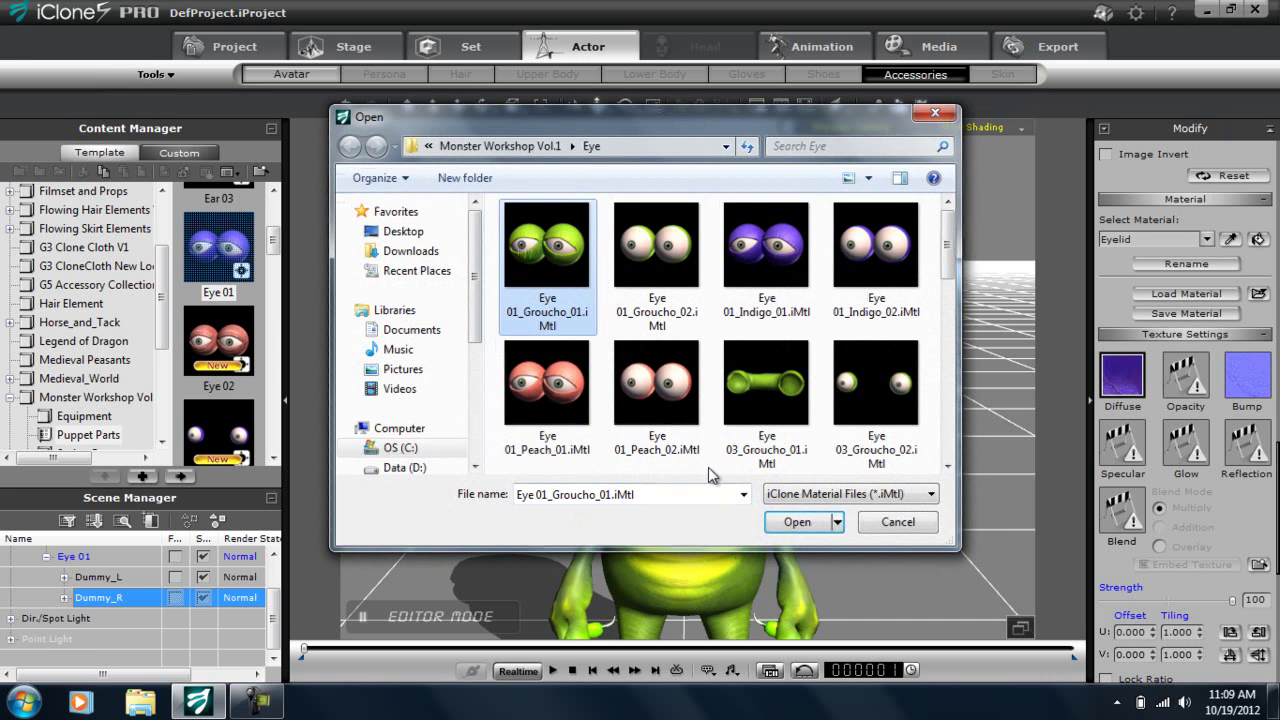
left_click(797, 521)
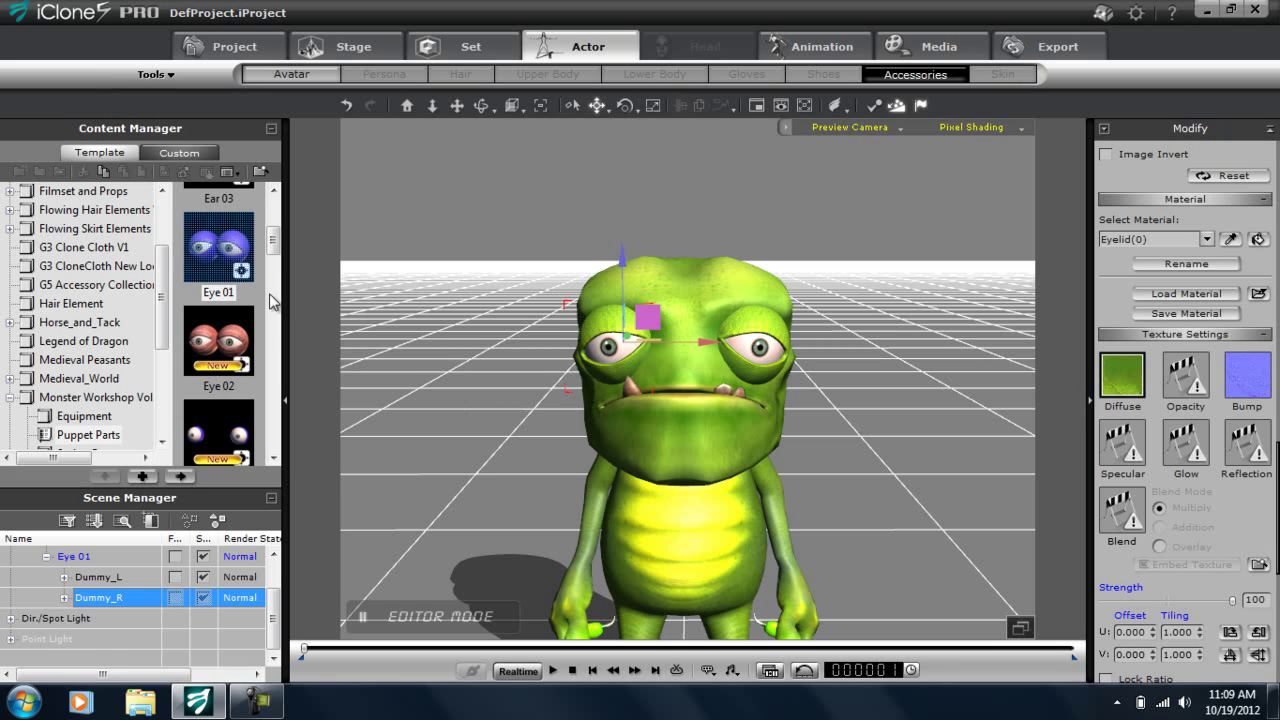
Step: Select the Indigo avatar and add the Ear 02 accessory from the Puppet Parts library to it
left_click_drag(273, 242, 274, 222)
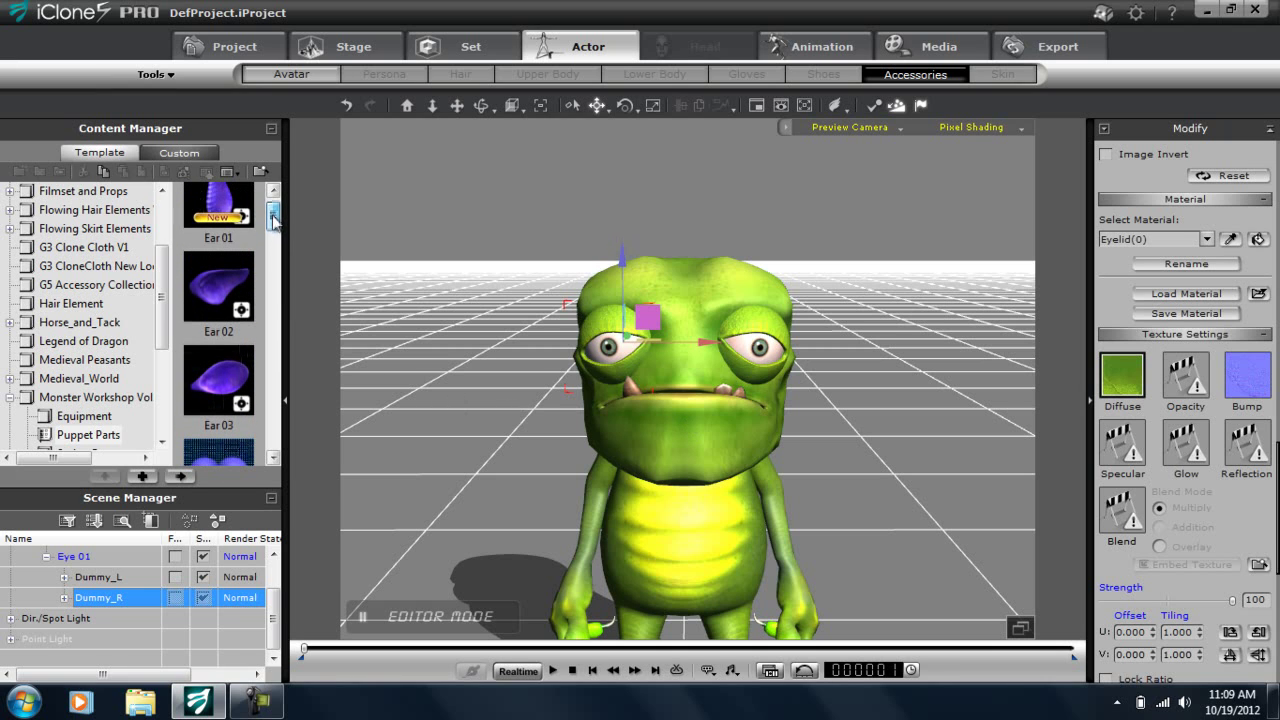
left_click(696, 581)
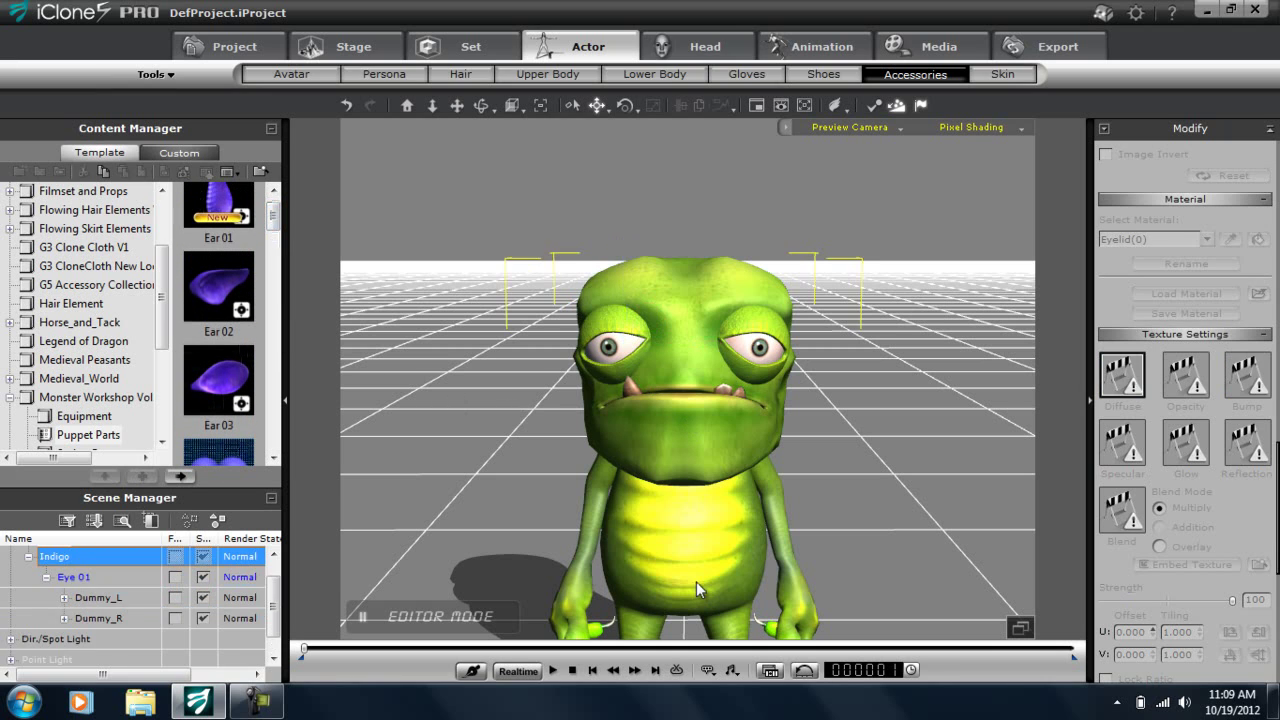
double_click(213, 289)
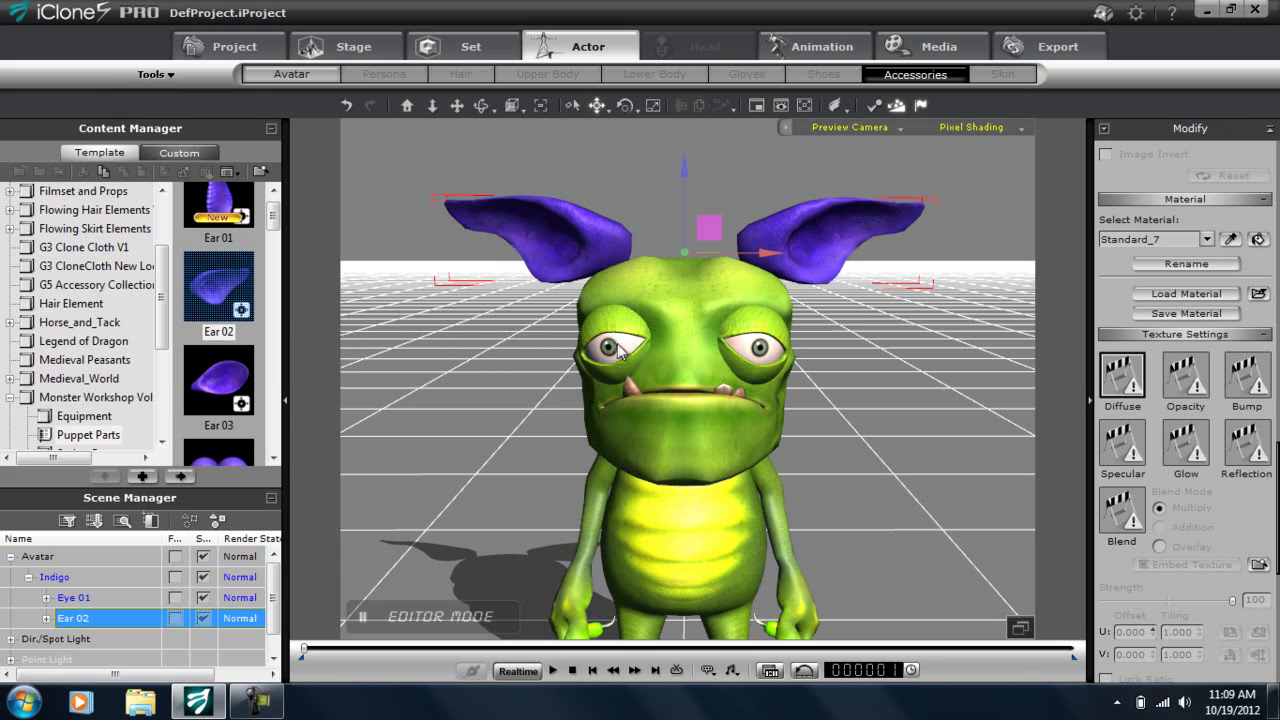
Step: Lower the Ear 02 accessory onto the sides of the head, rotate it slightly and check the fit from several angles
right_click_drag(752, 370, 352, 350)
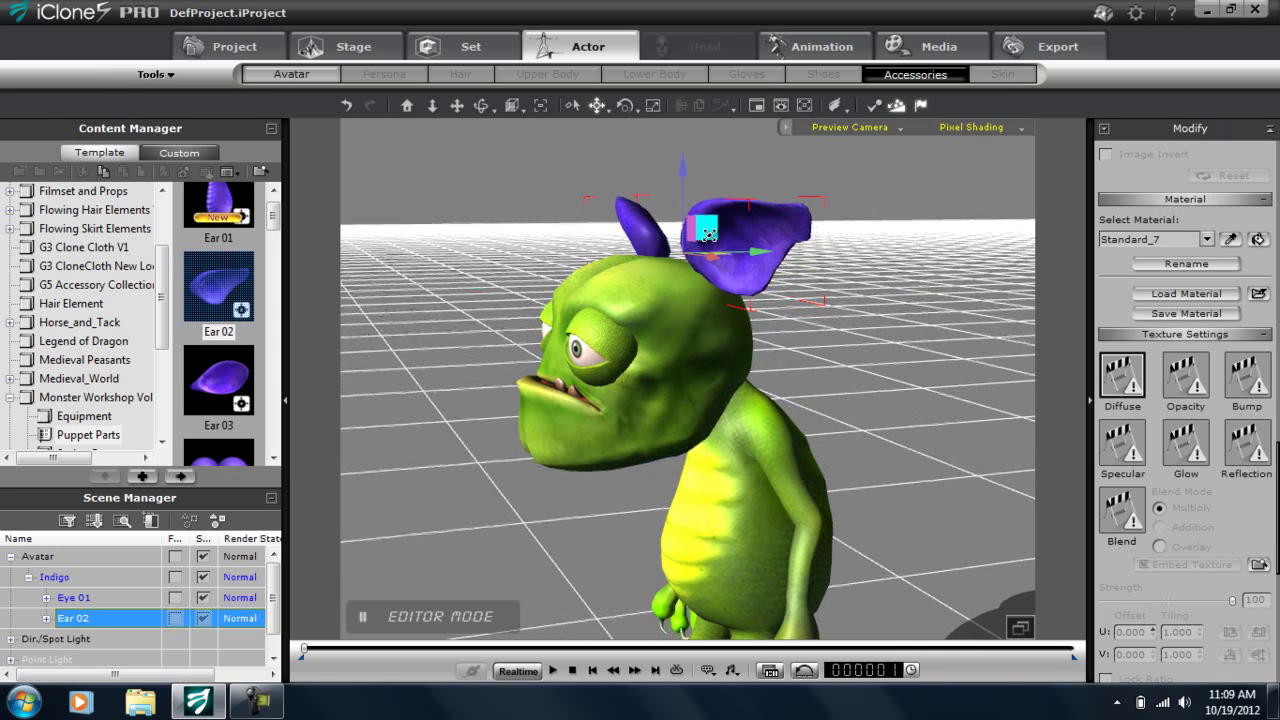
left_click_drag(708, 234, 730, 305)
right_click_drag(740, 415, 938, 402)
key("e")
left_click_drag(709, 272, 711, 286)
scroll(740, 416, "down", 5)
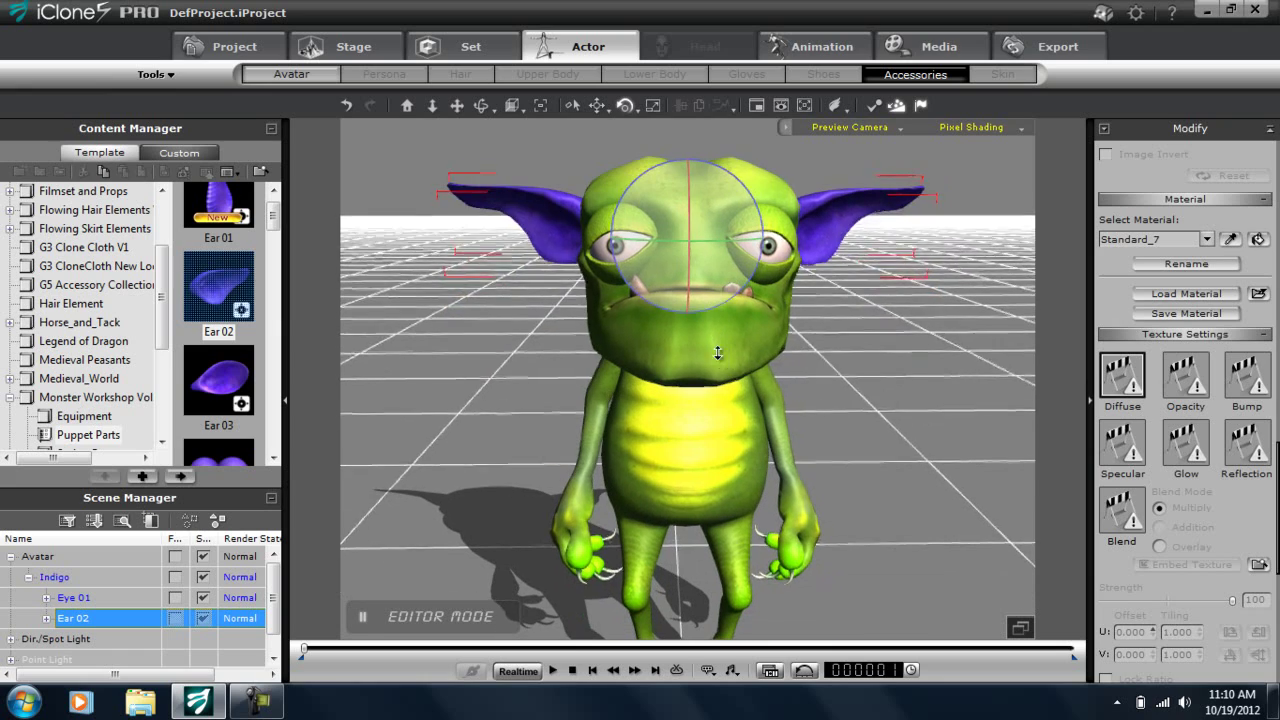
right_click_drag(717, 371, 486, 383)
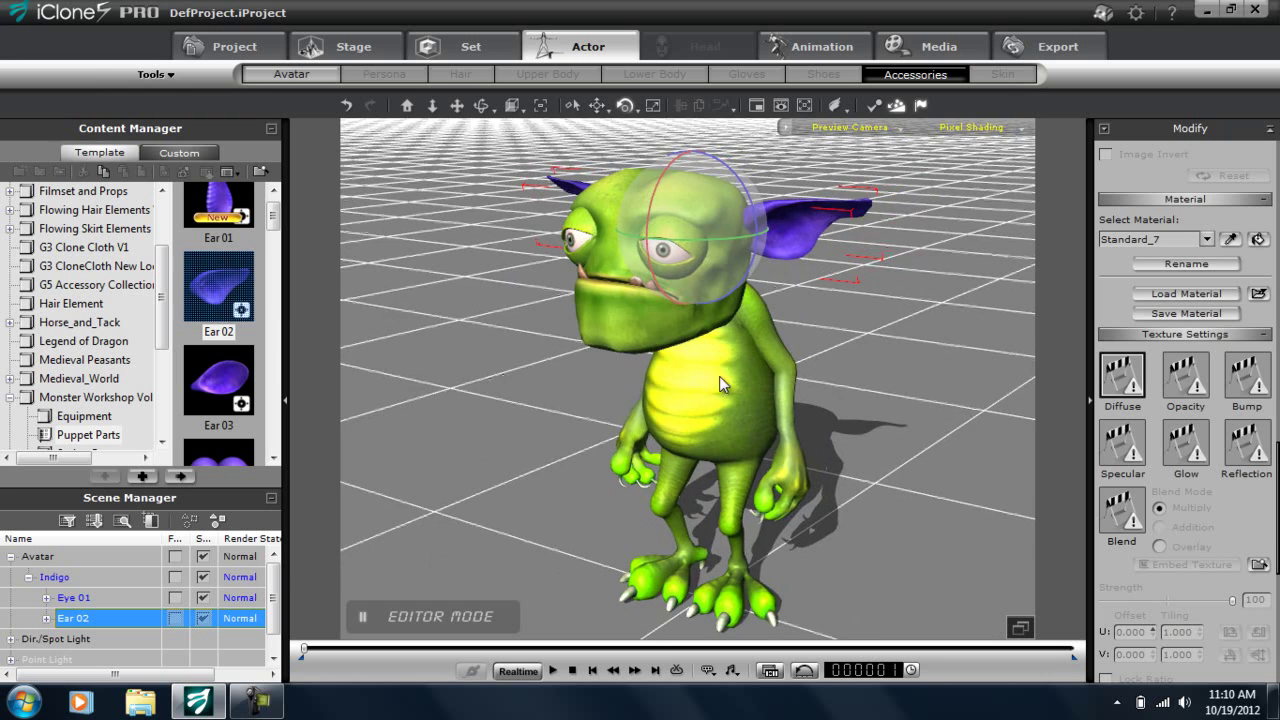
right_click_drag(767, 376, 1022, 388)
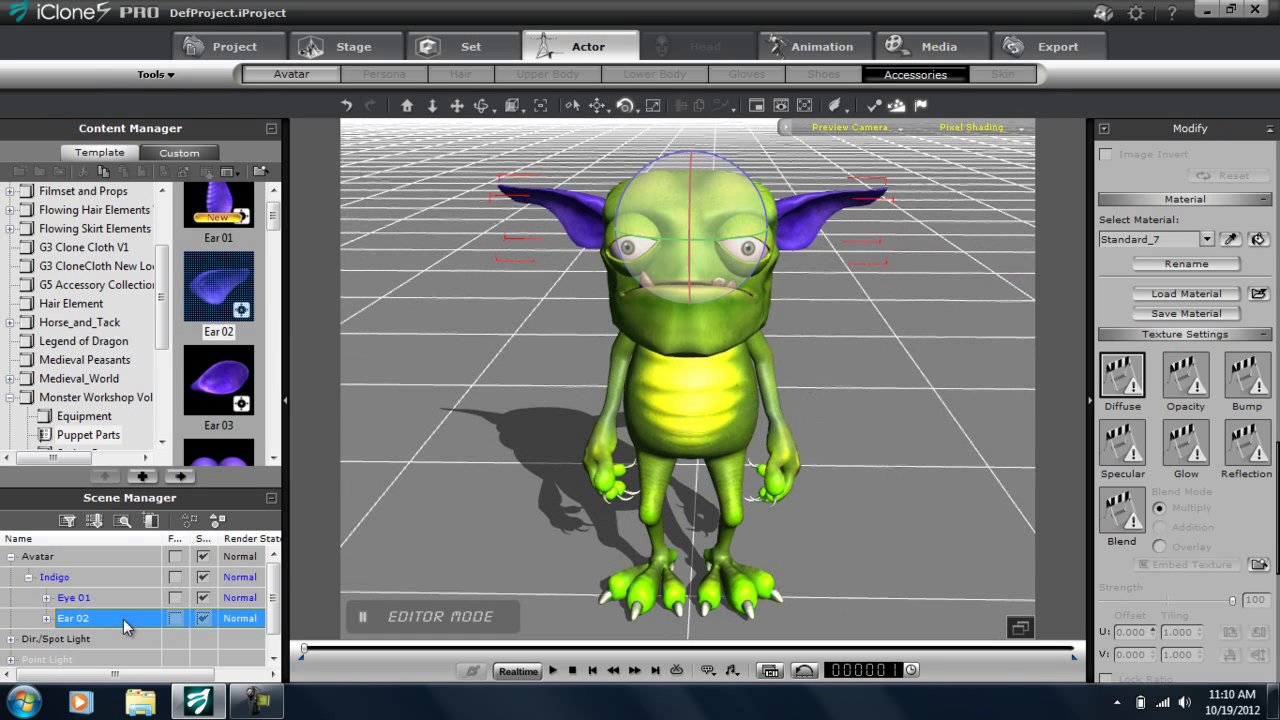
Step: Load Ear 02_Groucho.iMtl from the Monster Workshop Vol.1 Ear materials onto the first Standard_2 material of the Ear 02 accessory
left_click(47, 619)
left_click(46, 598)
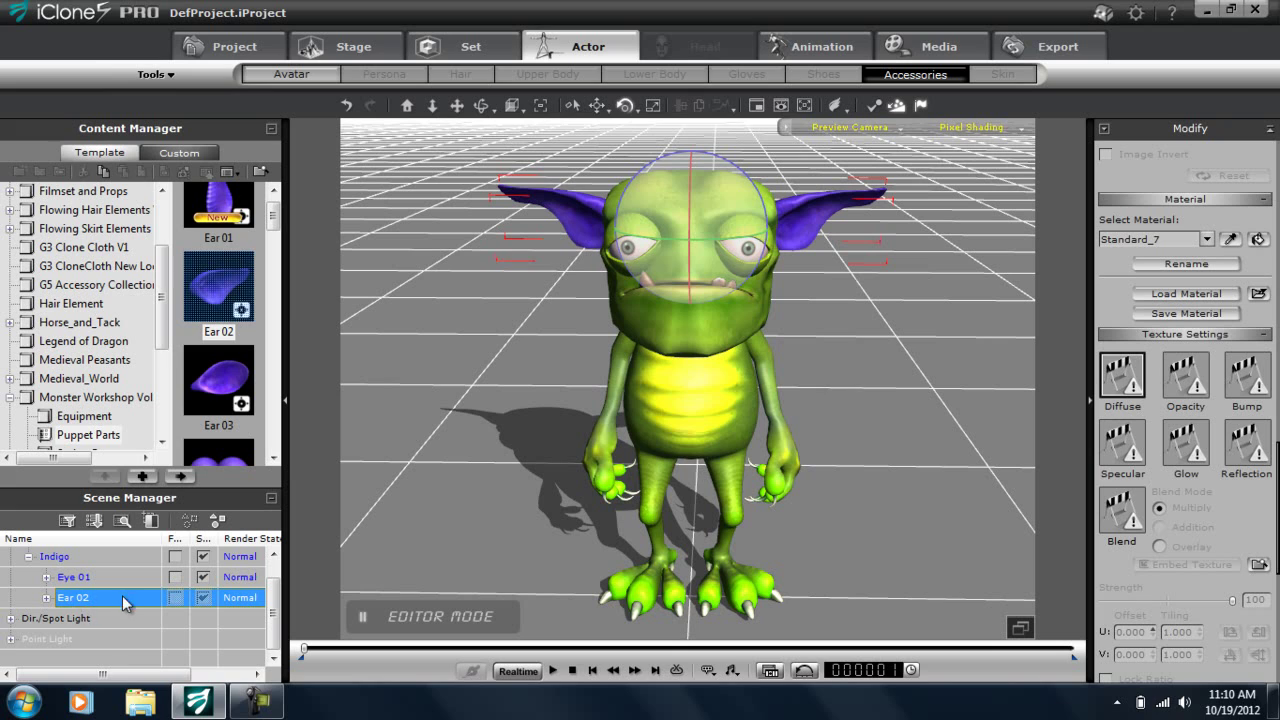
left_click(1209, 240)
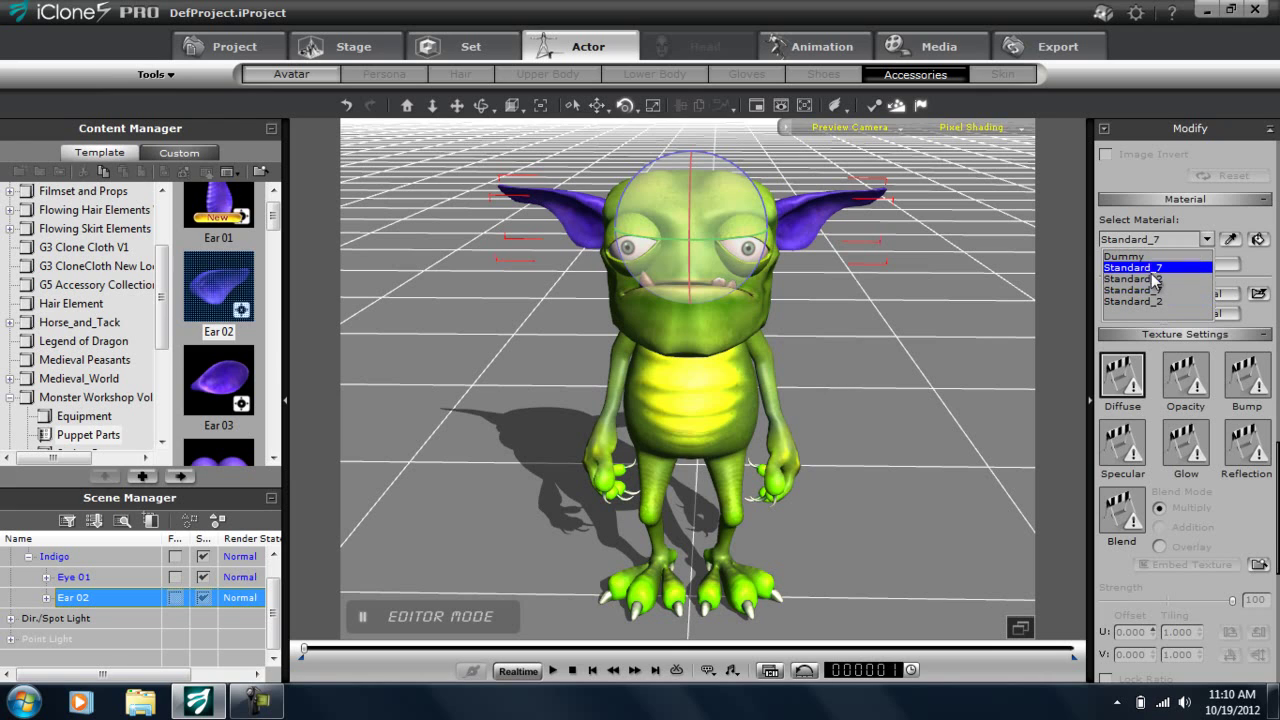
left_click(1152, 280)
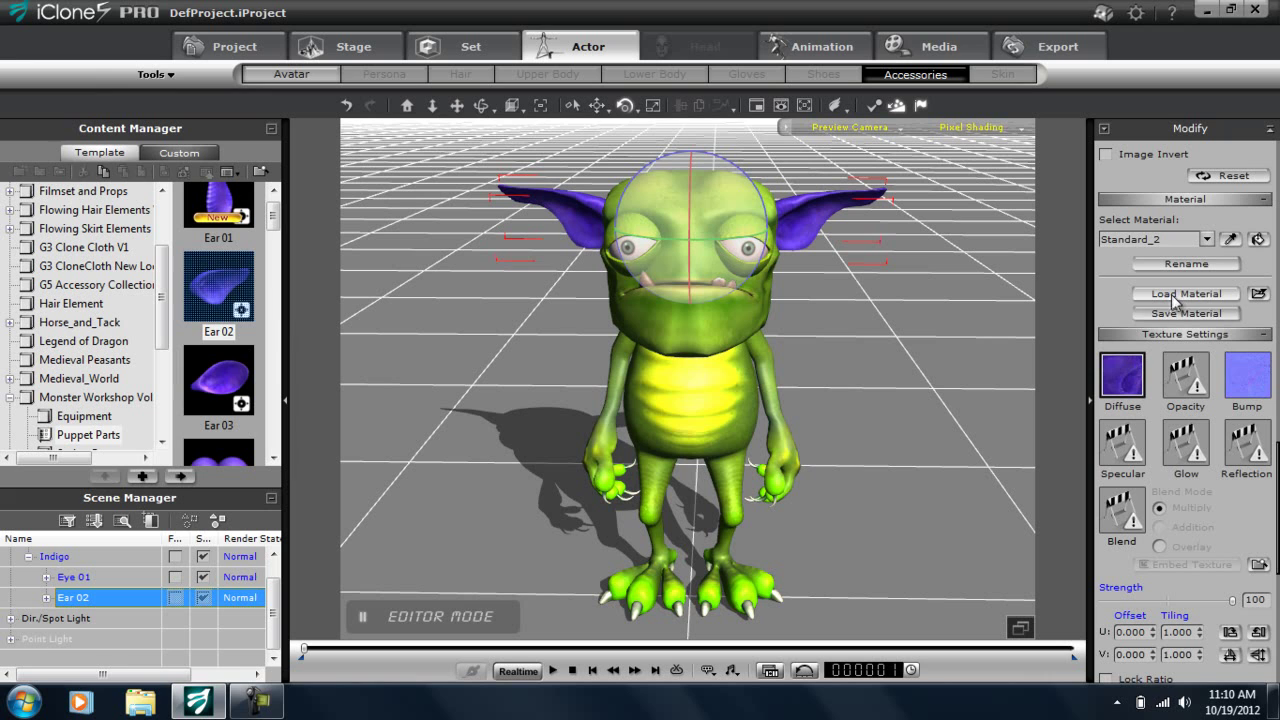
left_click(1196, 296)
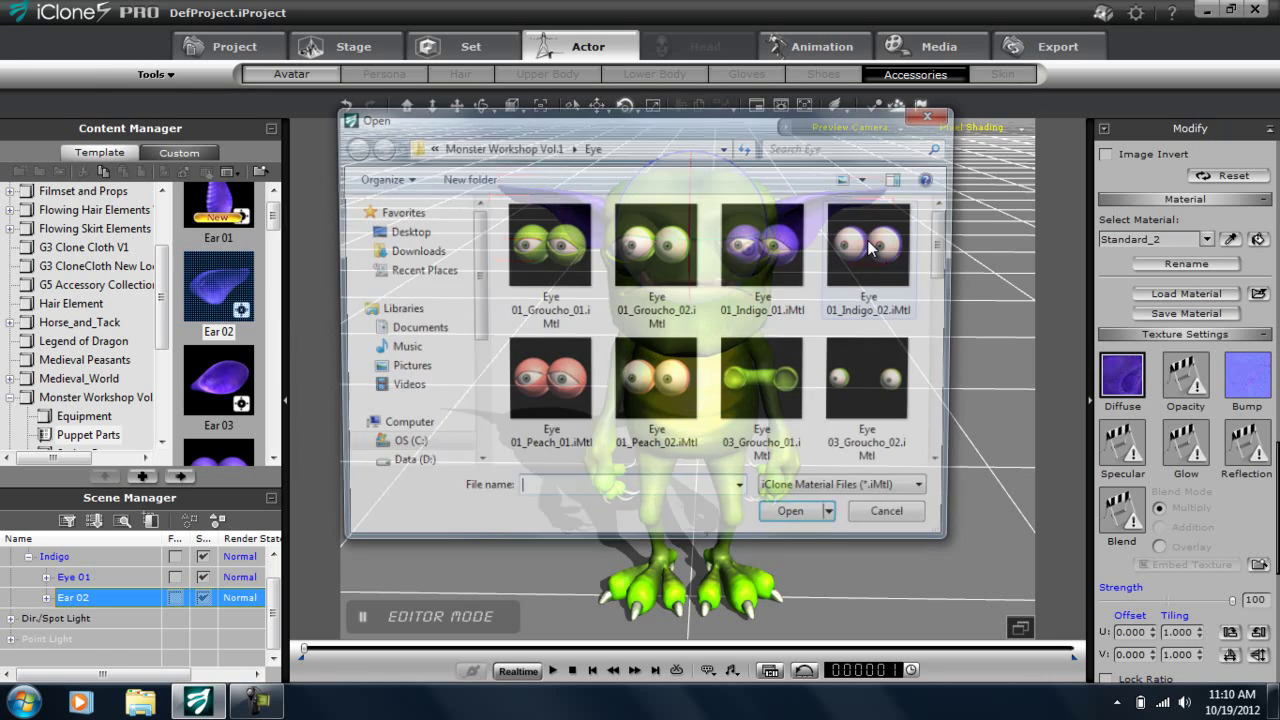
left_click(549, 146)
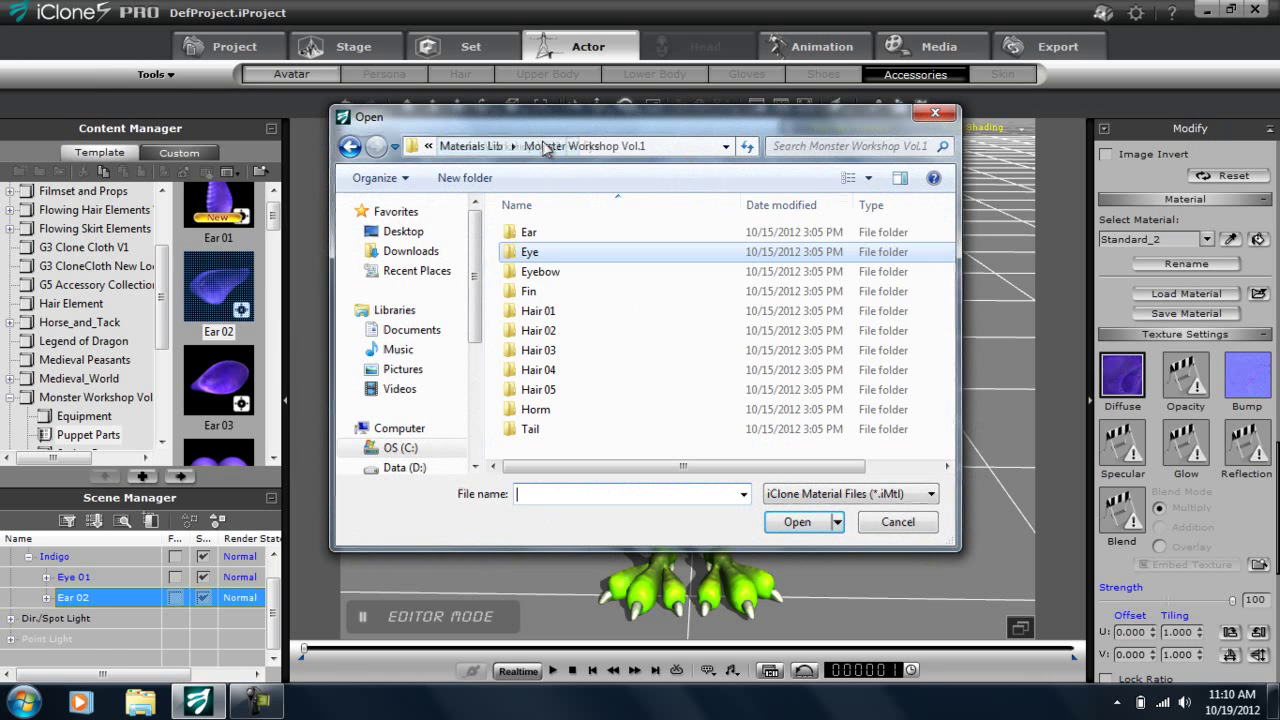
double_click(527, 234)
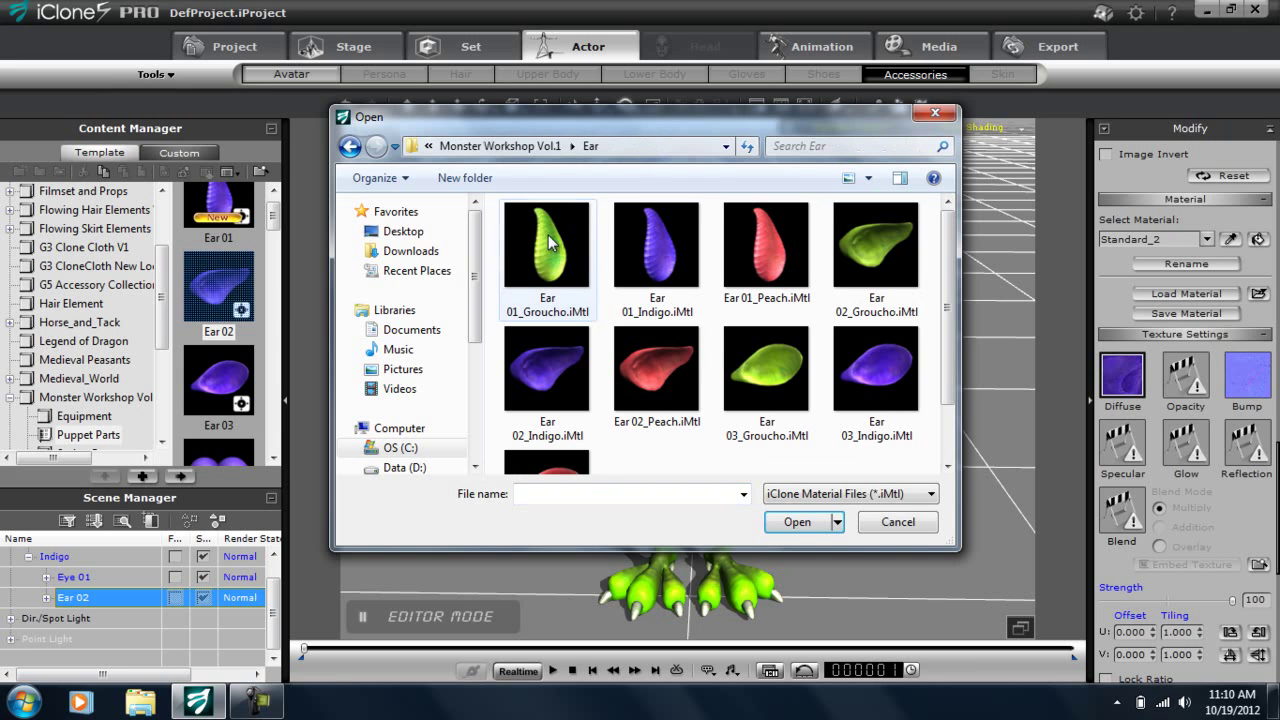
left_click(877, 279)
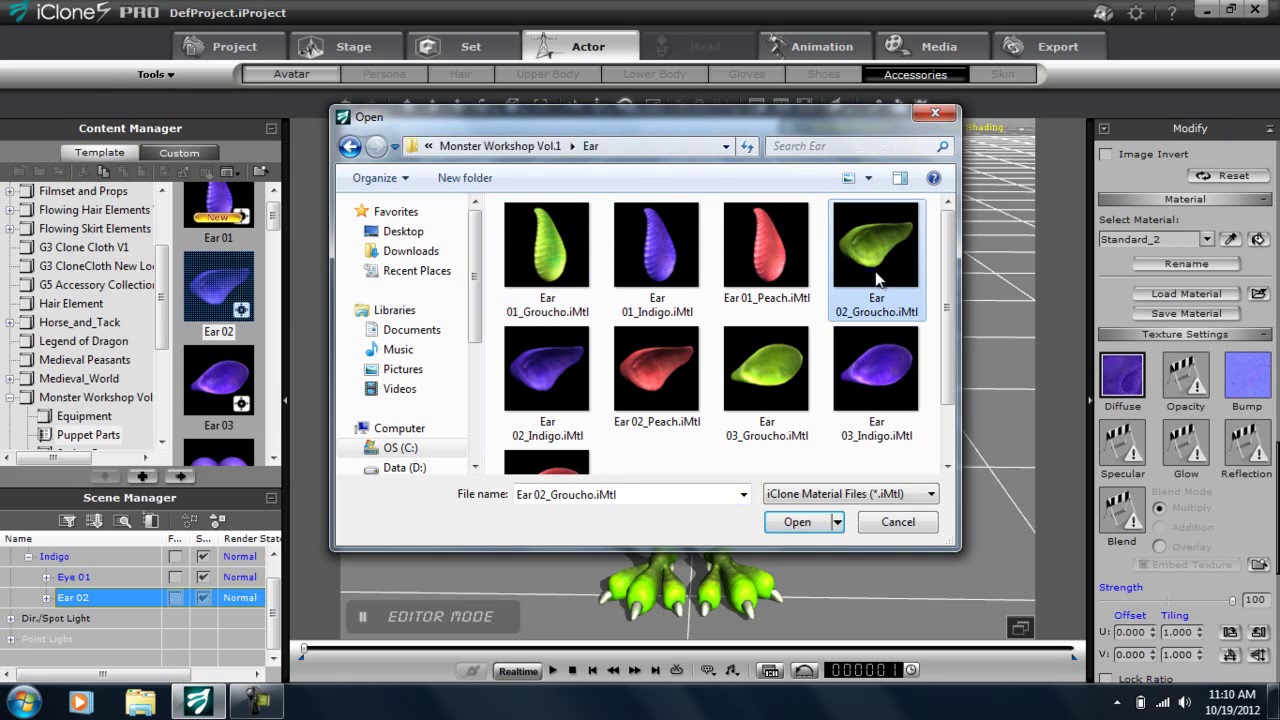
left_click(797, 521)
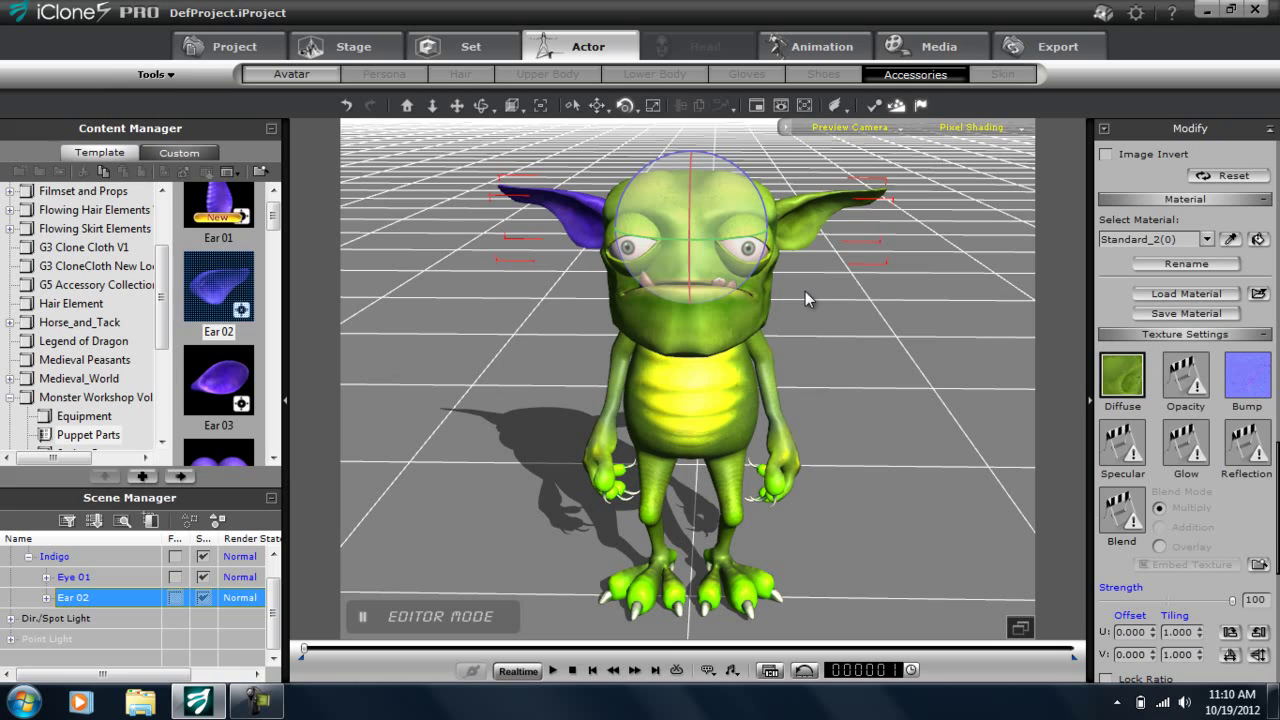
Step: Load Ear 02_Groucho.iMtl onto the remaining Standard_2 material so the other purple ear gets the Groucho skin
left_click(1206, 240)
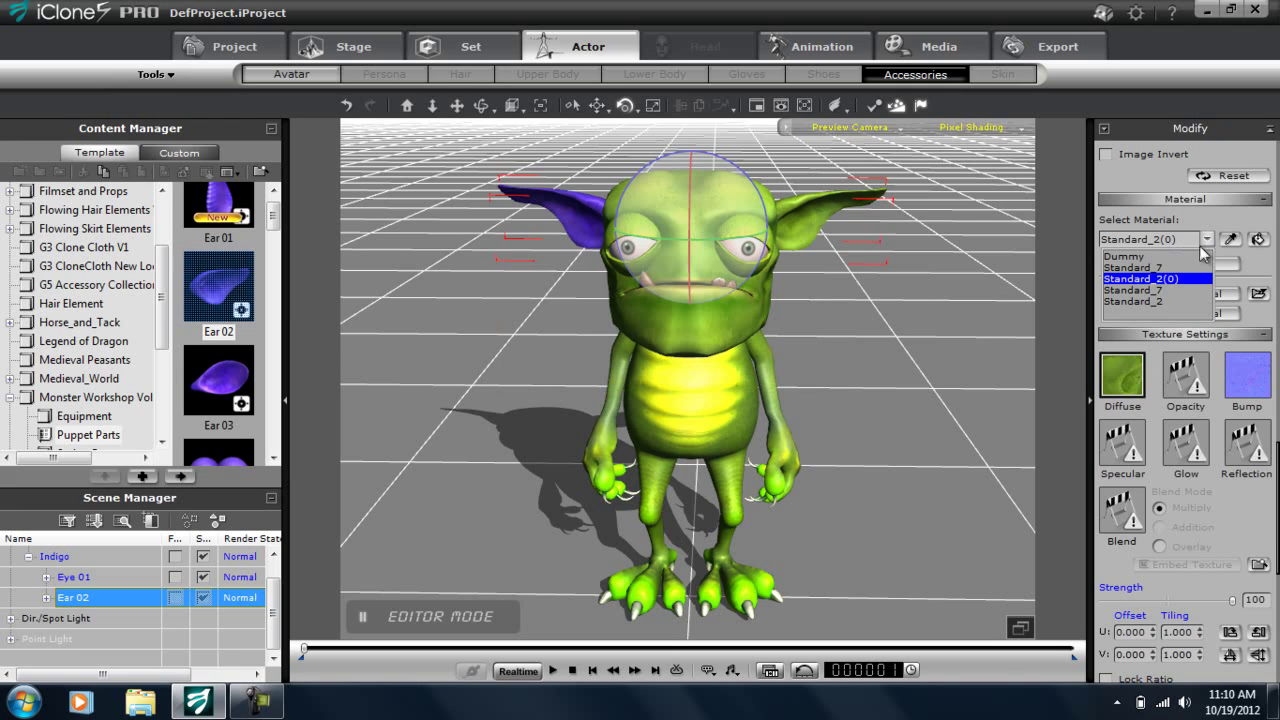
left_click(1157, 302)
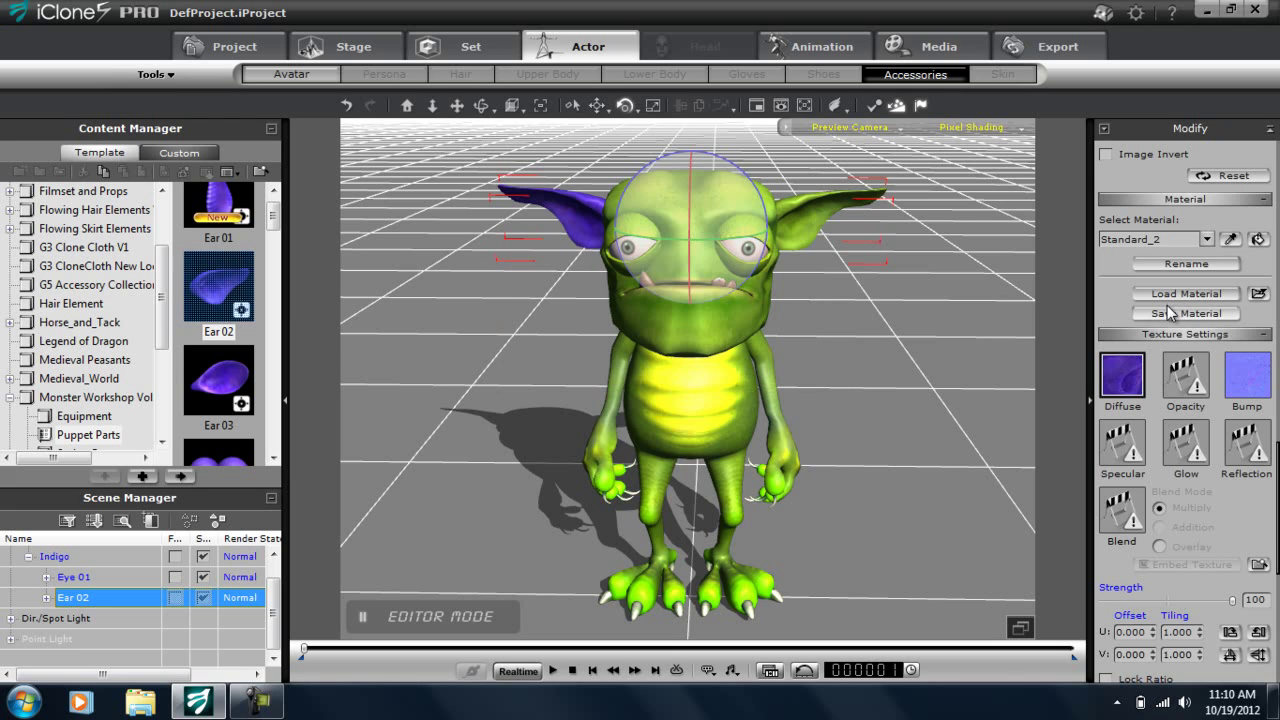
left_click(1182, 296)
left_click(876, 245)
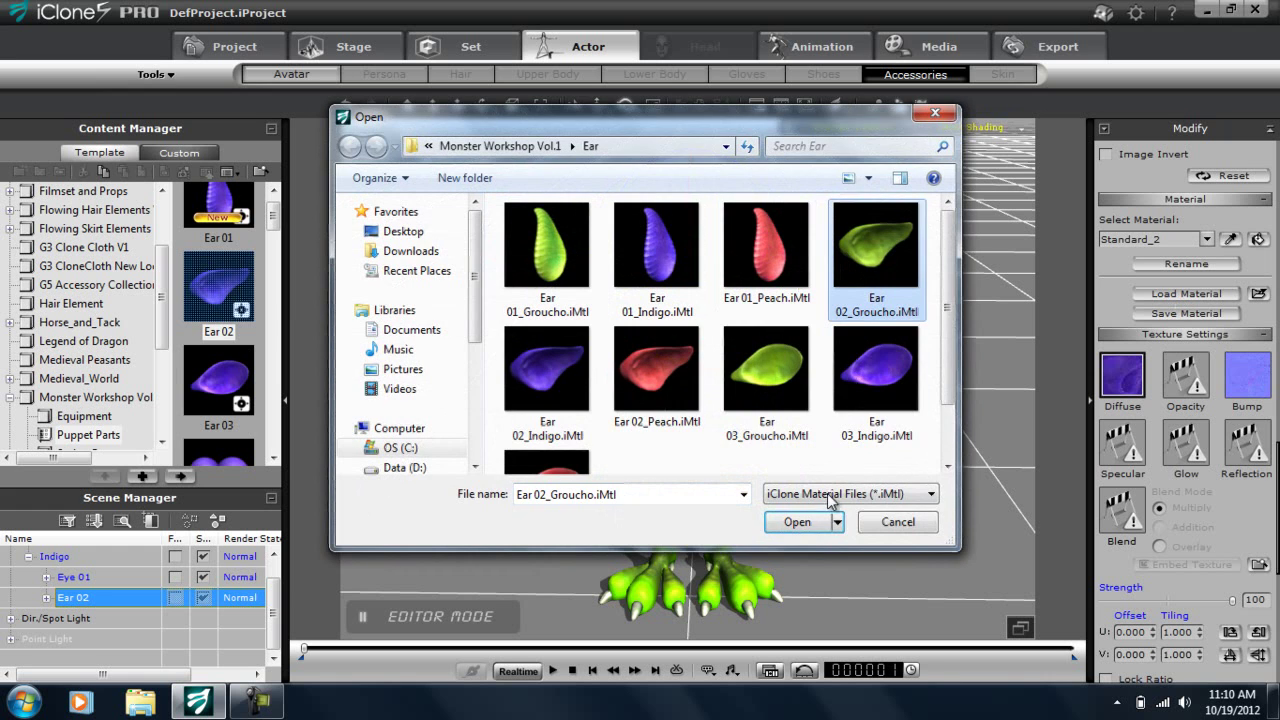
left_click(797, 521)
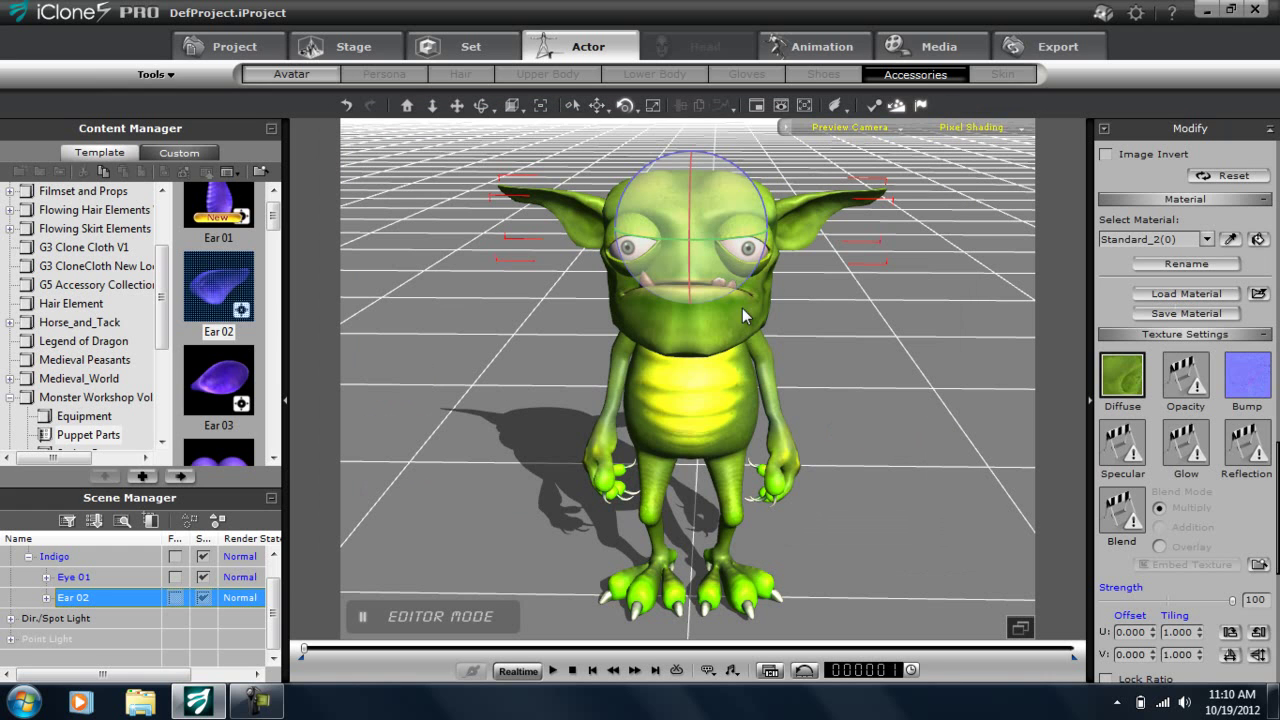
Step: Select the Indigo avatar and open its Avatar Proportion settings, keeping the whole figure in view beside the dialog
left_click_drag(729, 368, 751, 346, "alt")
right_click_drag(751, 346, 590, 385, "alt")
scroll(687, 393, "down", 2)
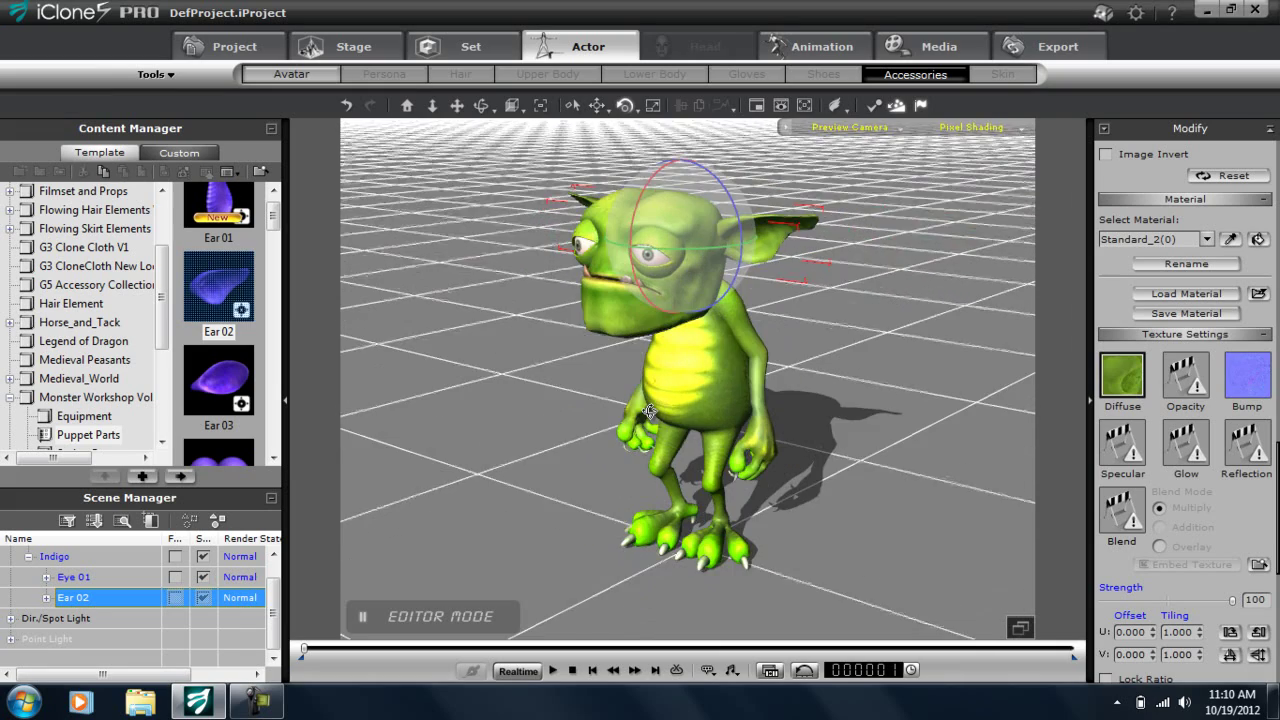
left_click_drag(677, 380, 683, 400, "alt")
right_click_drag(683, 400, 697, 356, "alt")
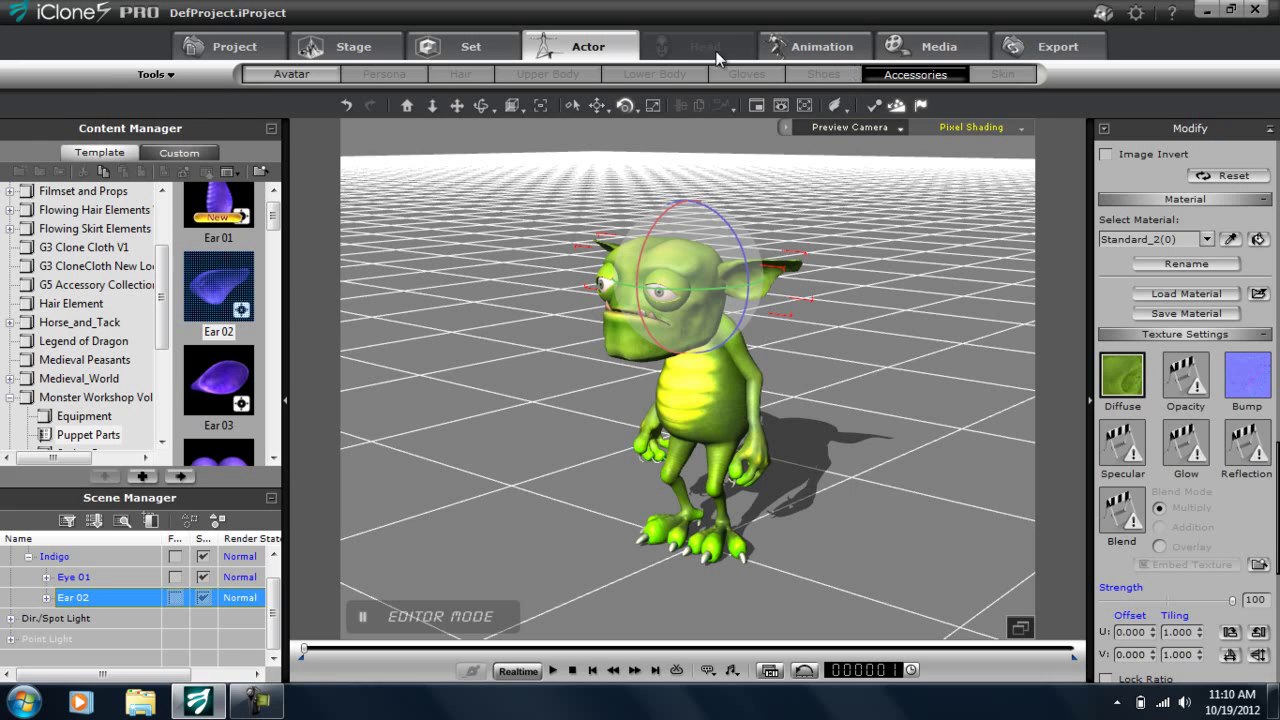
left_click(707, 410)
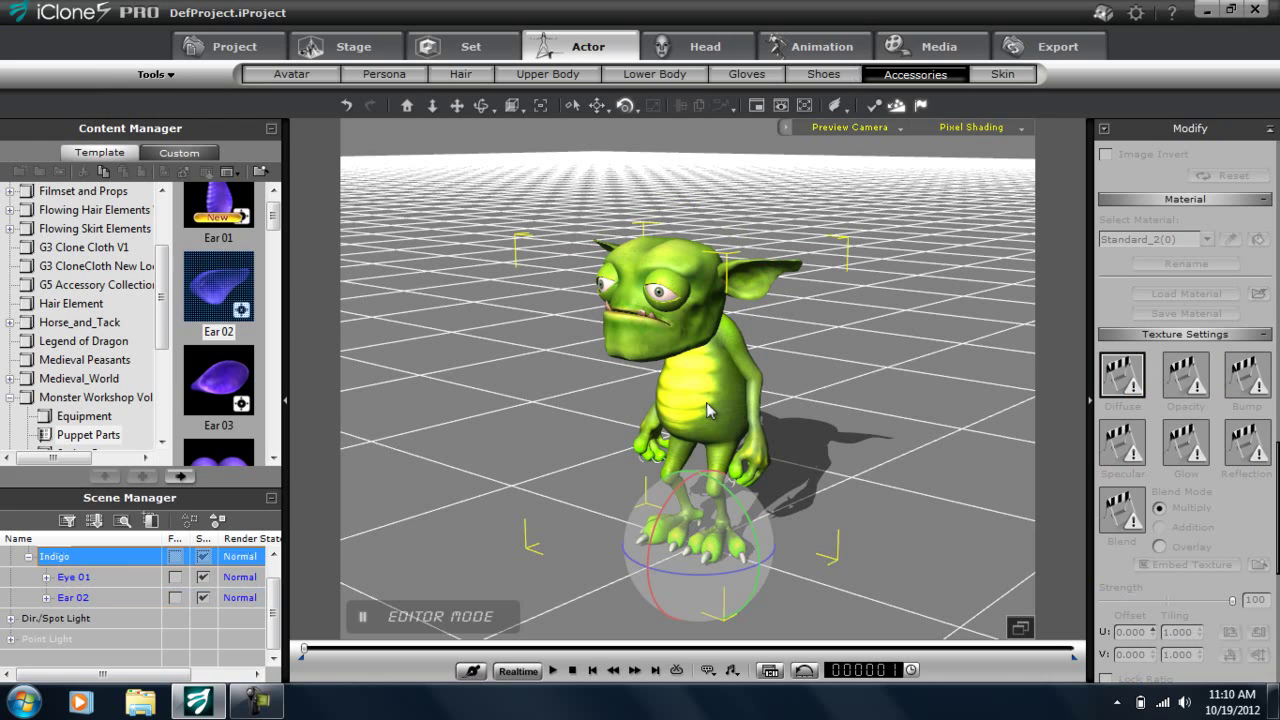
left_click(291, 74)
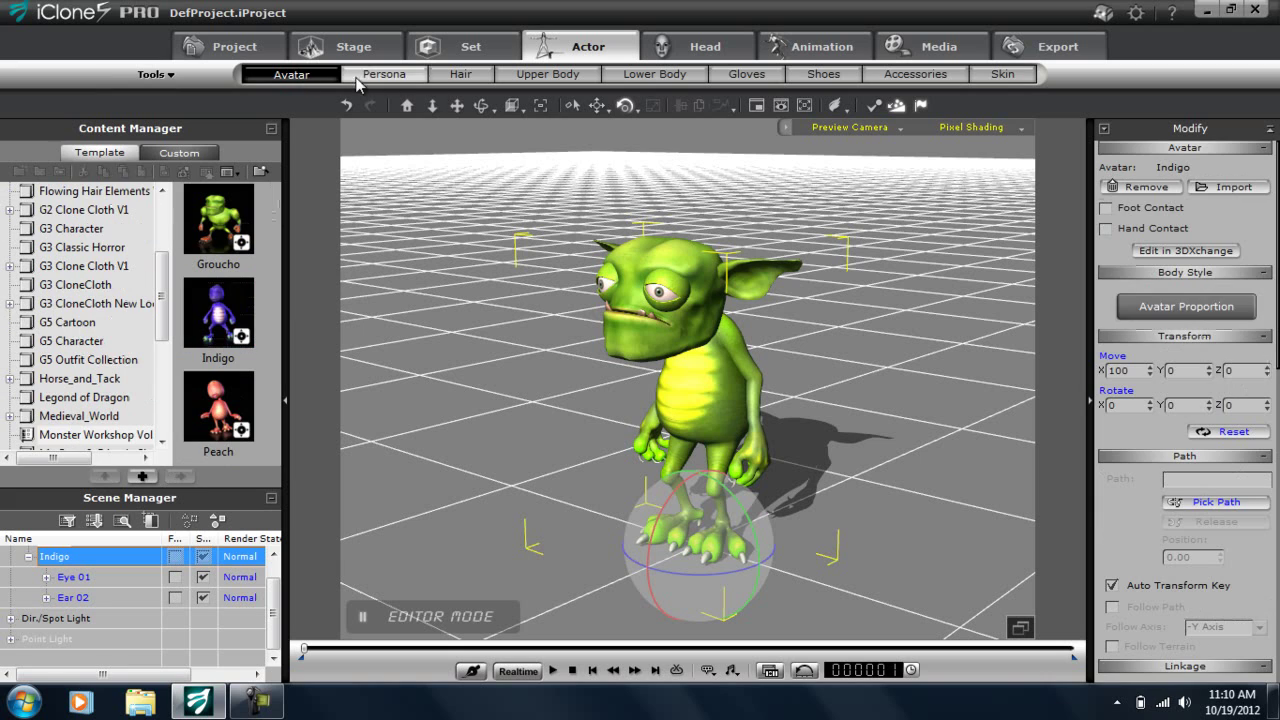
left_click(1201, 312)
middle_click_drag(682, 366, 766, 372)
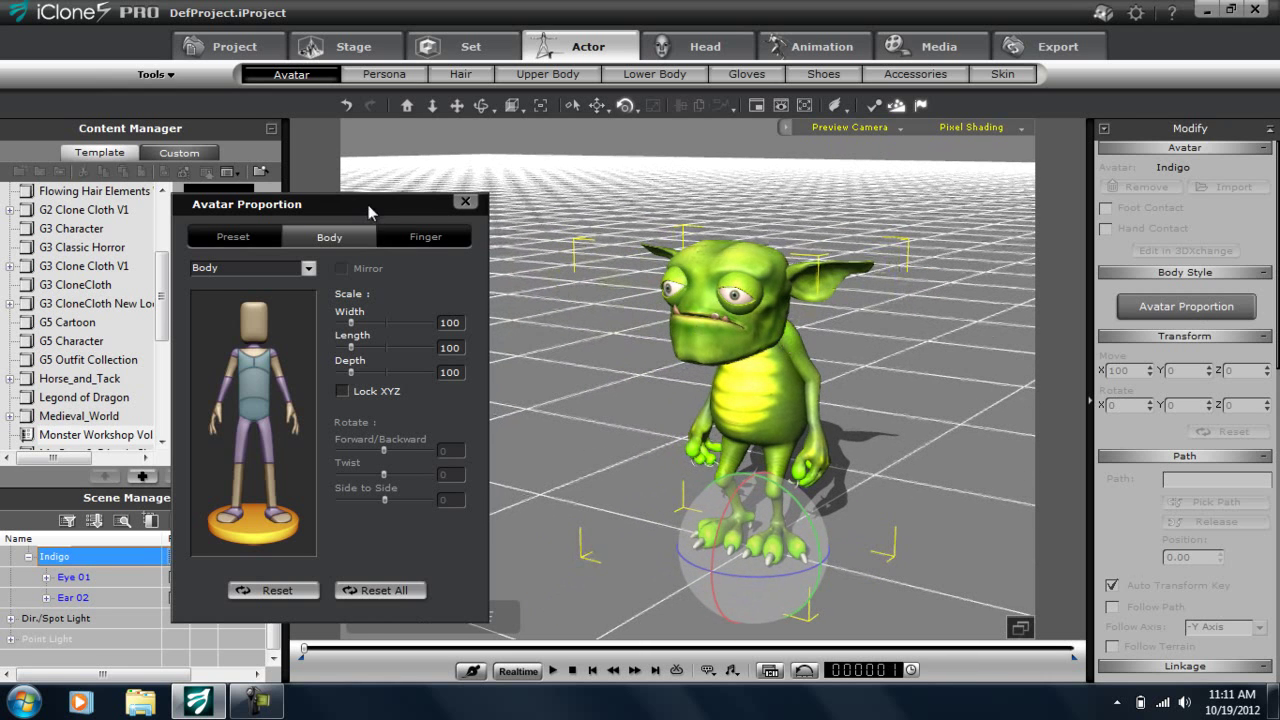
left_click_drag(368, 207, 372, 168)
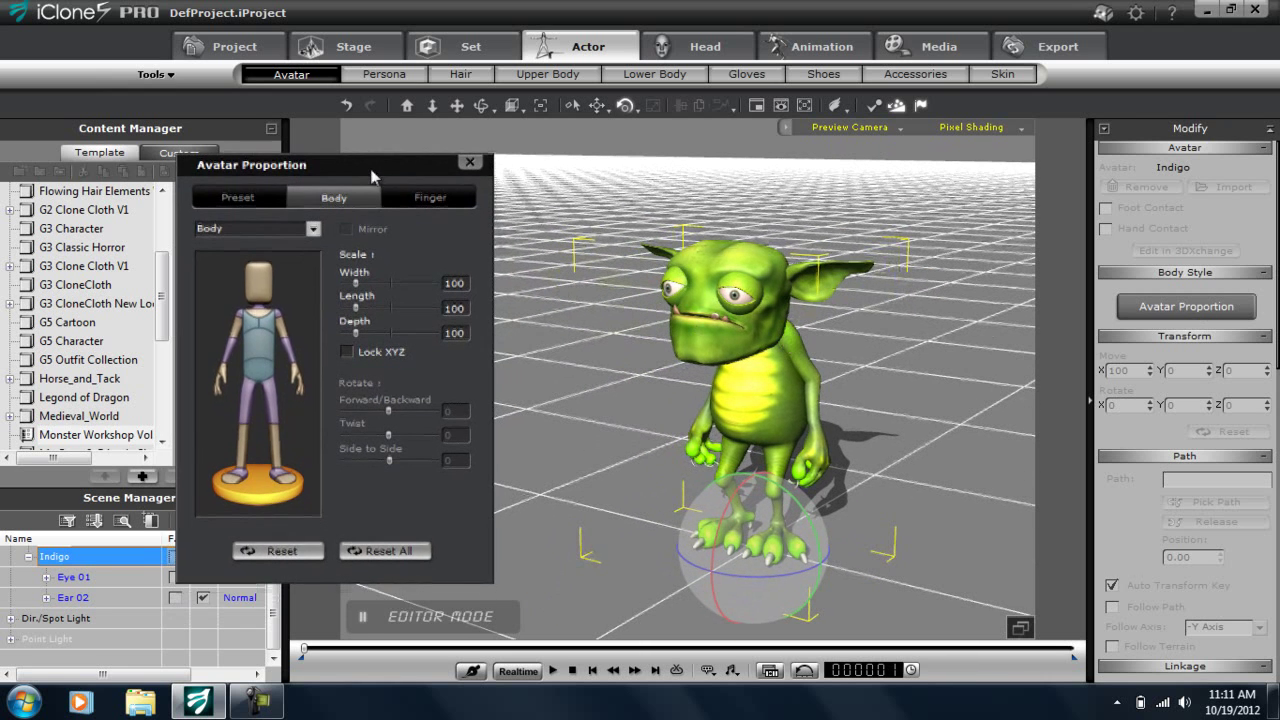
Step: Scale the avatar's LowerTorso to length 159, width 103 and depth 50
left_click(265, 376)
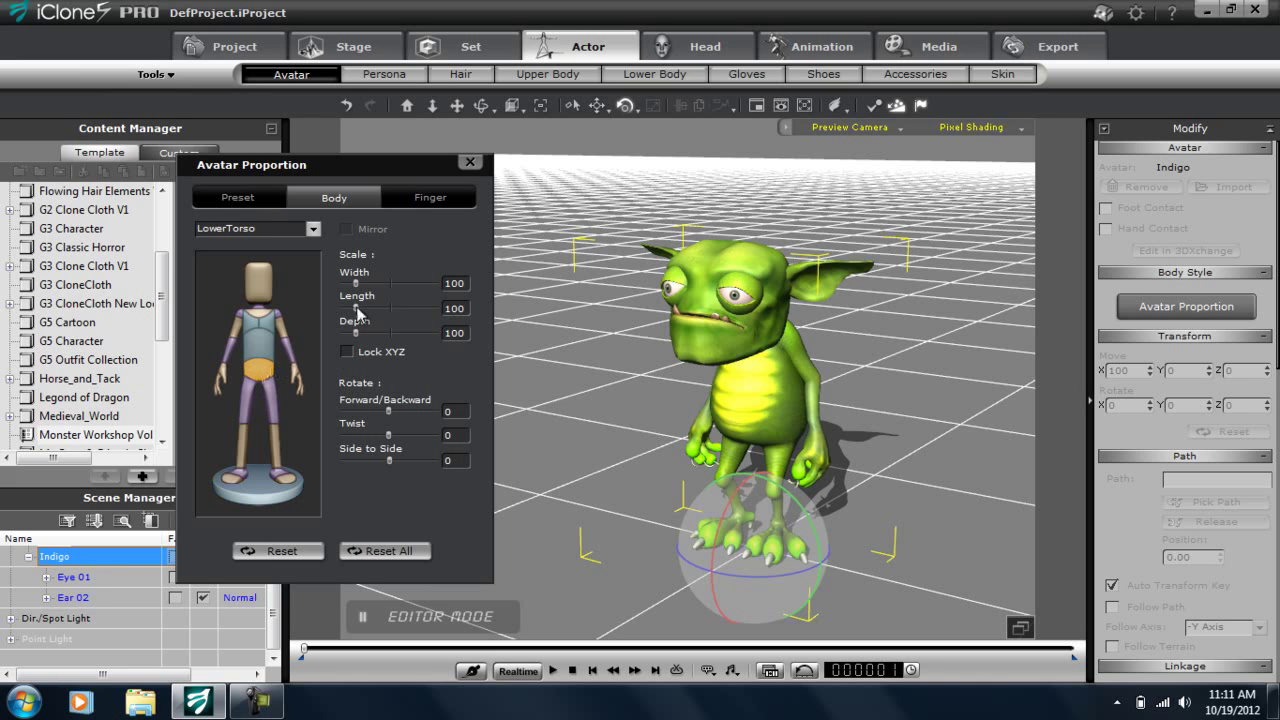
left_click_drag(358, 313, 372, 311)
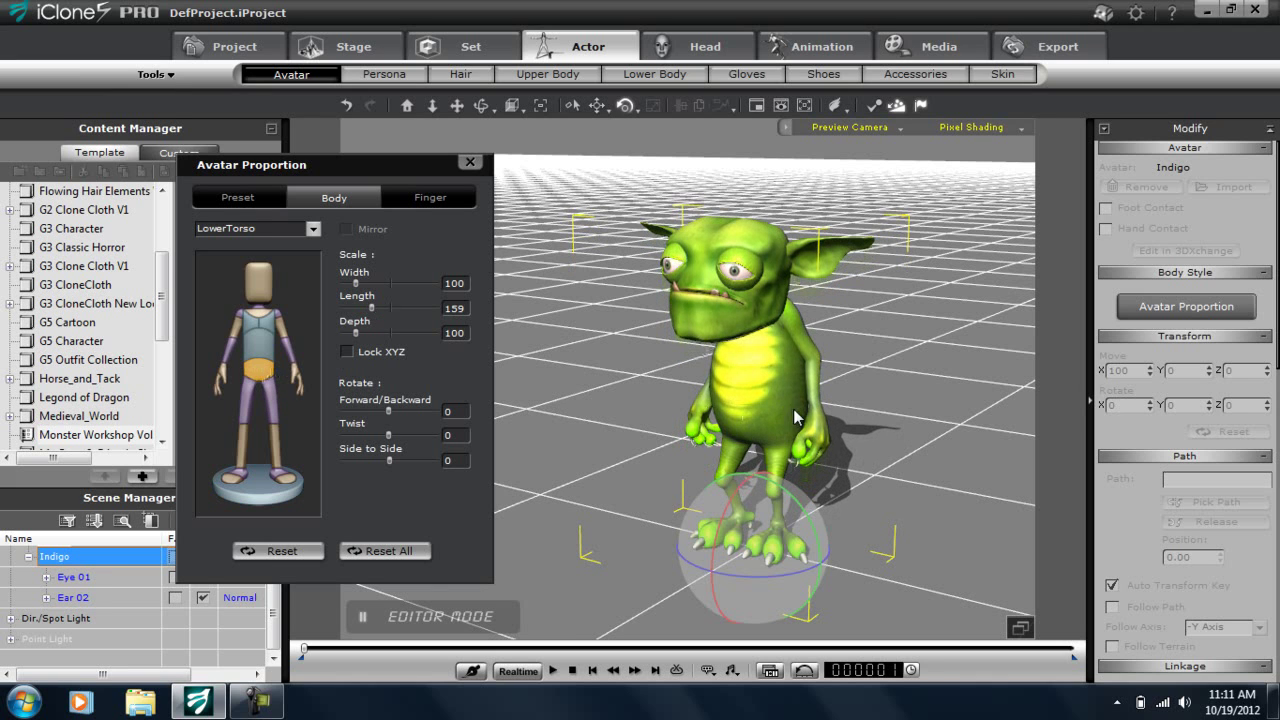
right_click_drag(795, 418, 403, 411)
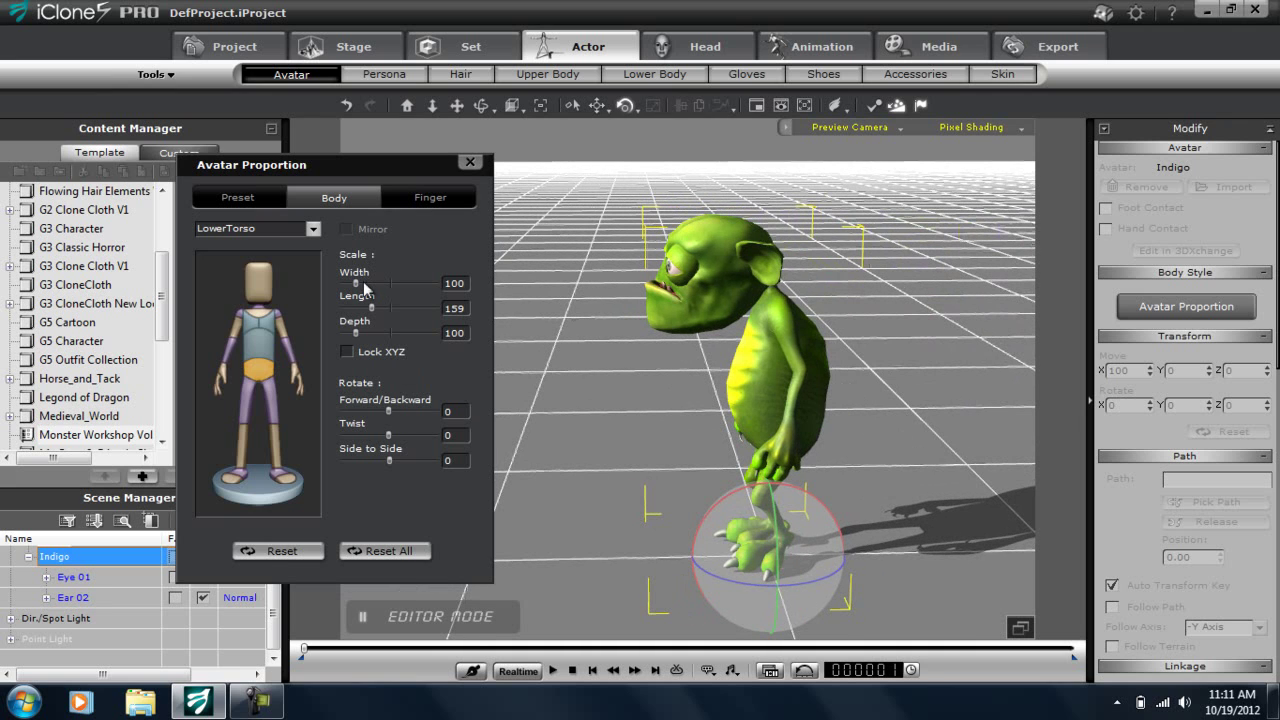
left_click_drag(357, 286, 331, 338)
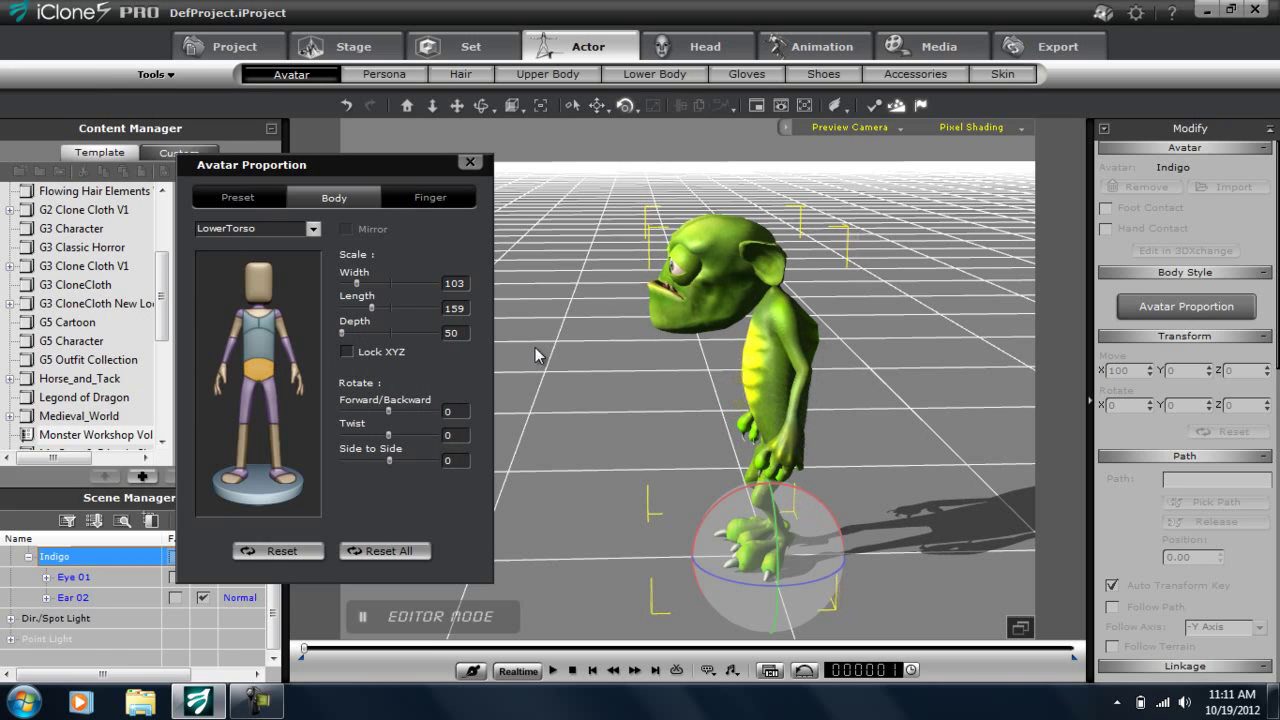
Step: Scale the avatar's UpperTorso to depth 72, length 120 and width 99
left_click(258, 345)
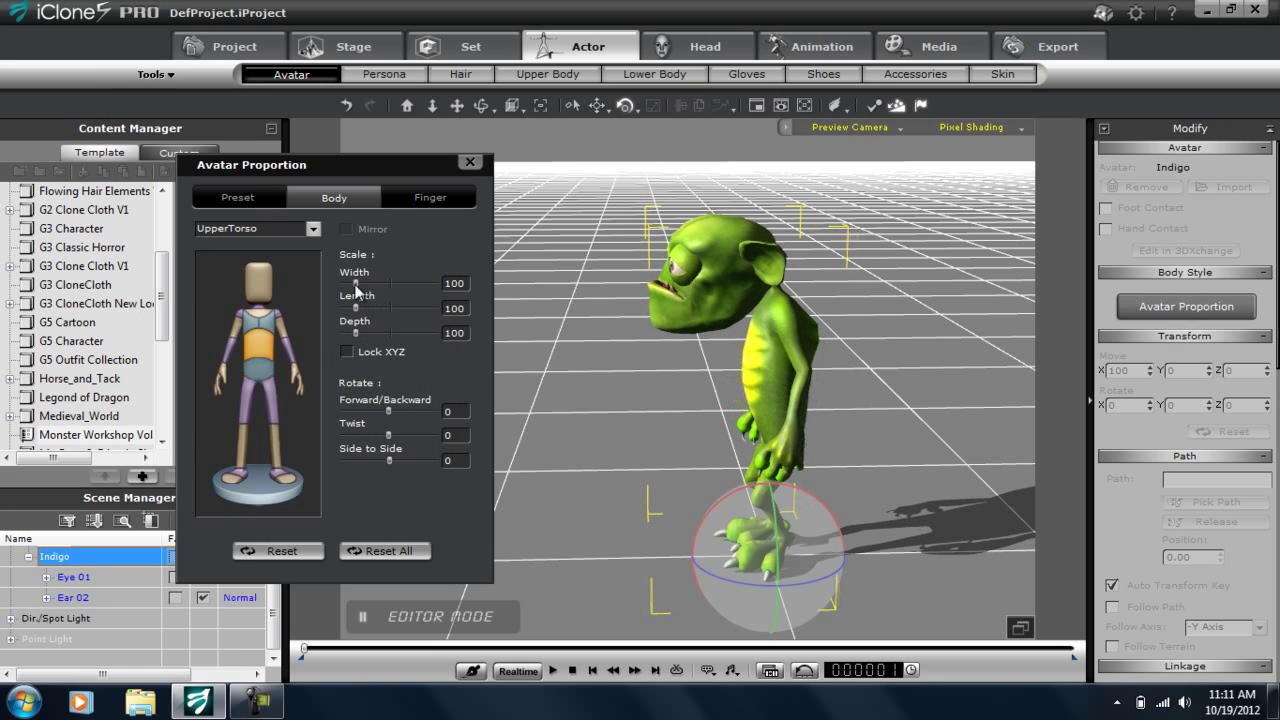
mouse_move(358, 340)
left_mouse_down()
mouse_move(337, 340)
mouse_move(350, 346)
left_mouse_up()
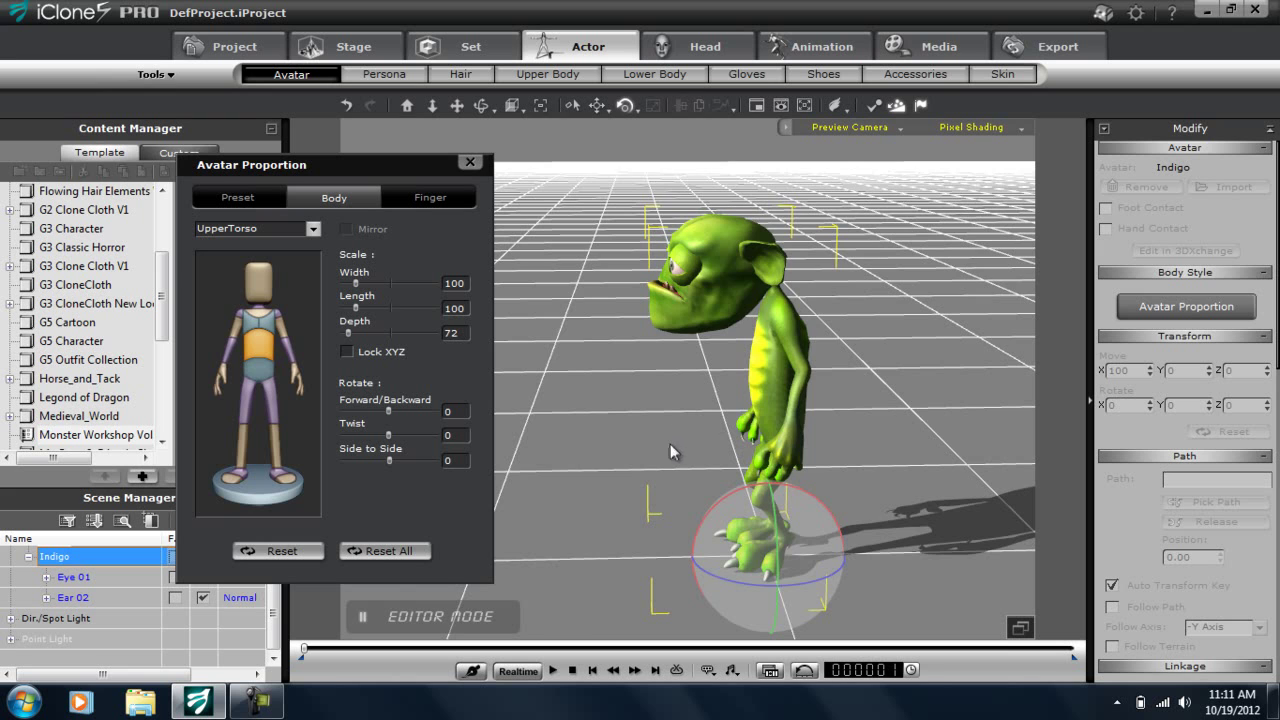
right_click_drag(670, 444, 985, 422)
right_click_drag(742, 437, 909, 409)
right_click_drag(790, 403, 866, 377)
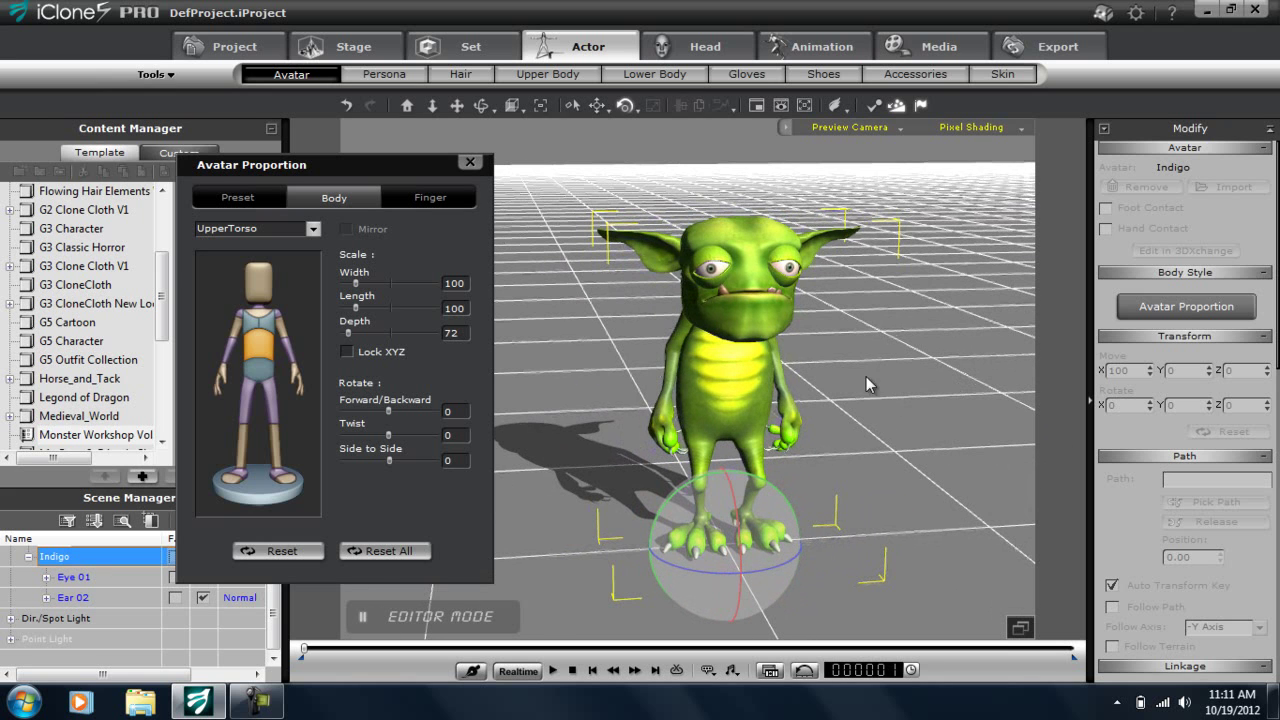
left_click_drag(359, 312, 356, 294)
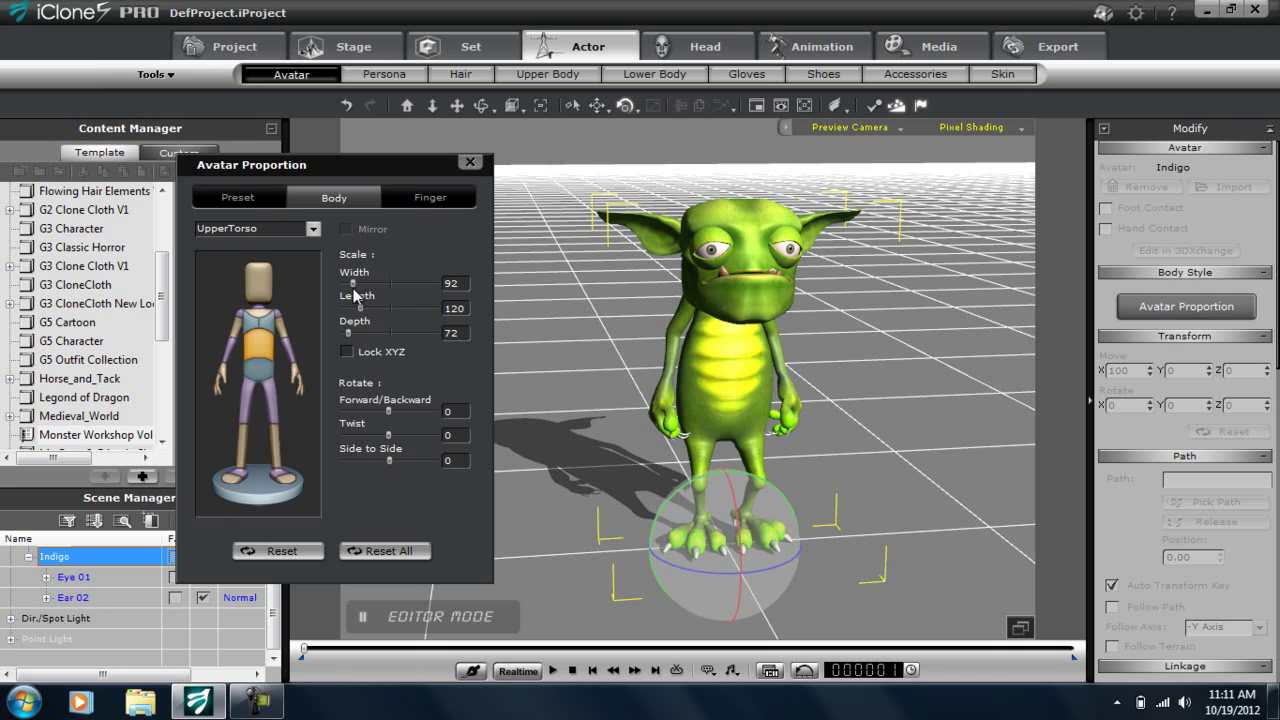
left_click_drag(356, 292, 357, 292)
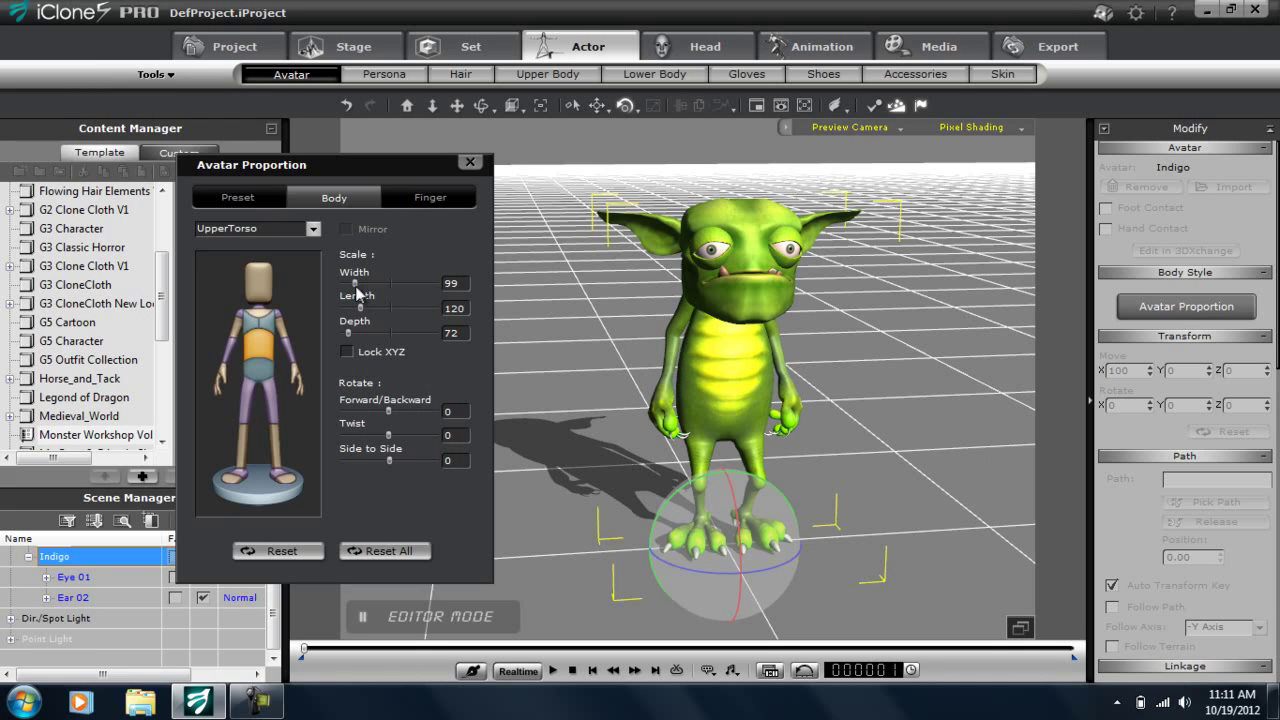
Step: Undo a trial lengthening of the left thigh, then lengthen both thighs and shanks with Mirror on, using shank length 208
right_click_drag(683, 496, 633, 460)
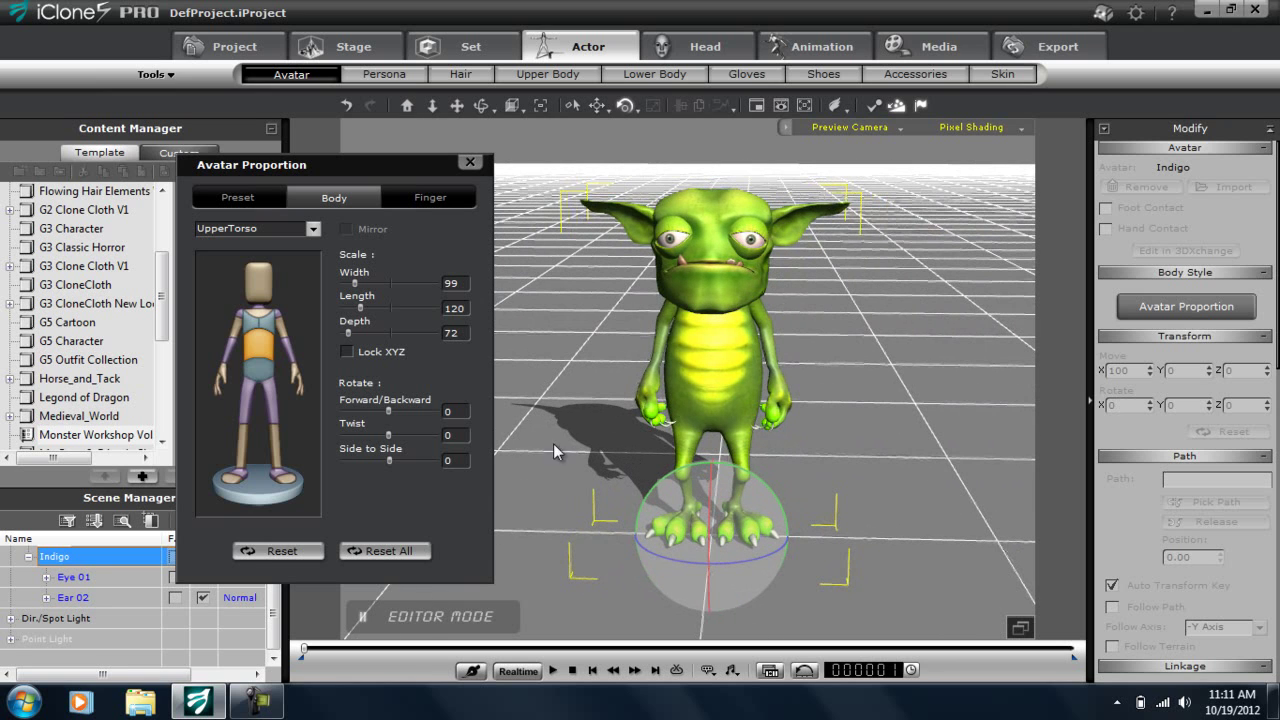
left_click(272, 404)
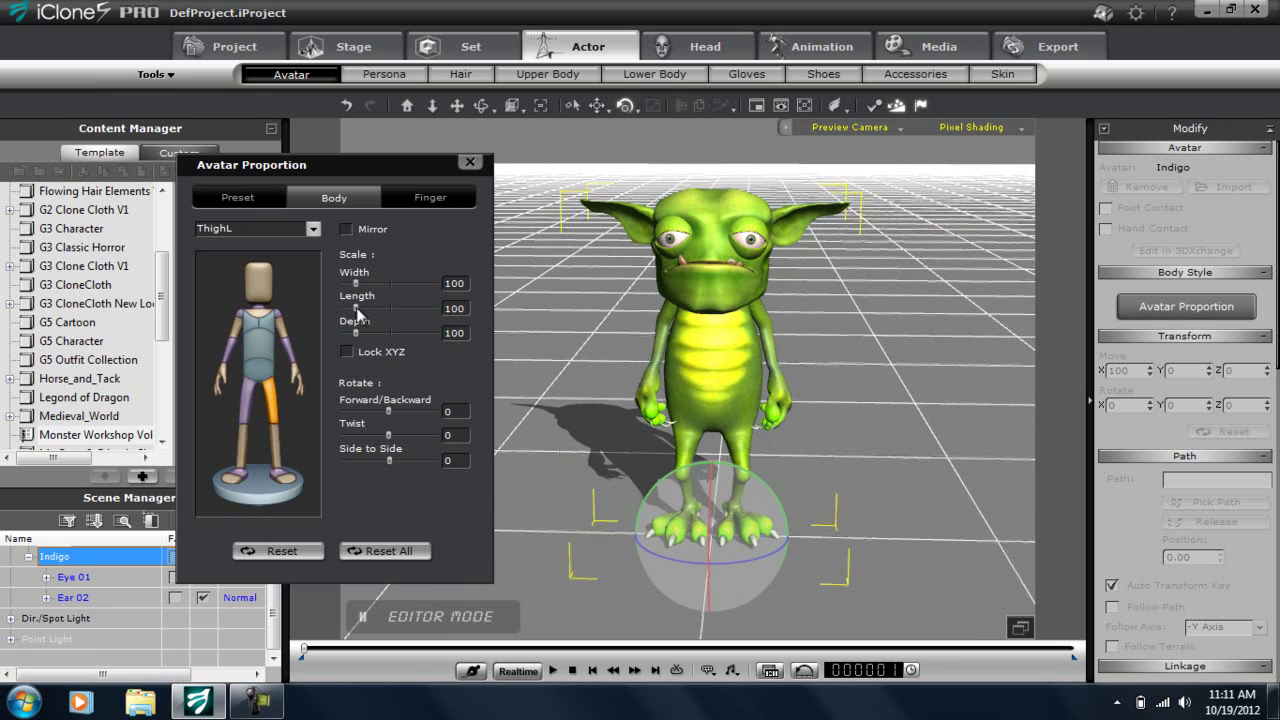
mouse_move(356, 309)
left_mouse_down()
mouse_move(380, 320)
mouse_move(357, 316)
left_mouse_up()
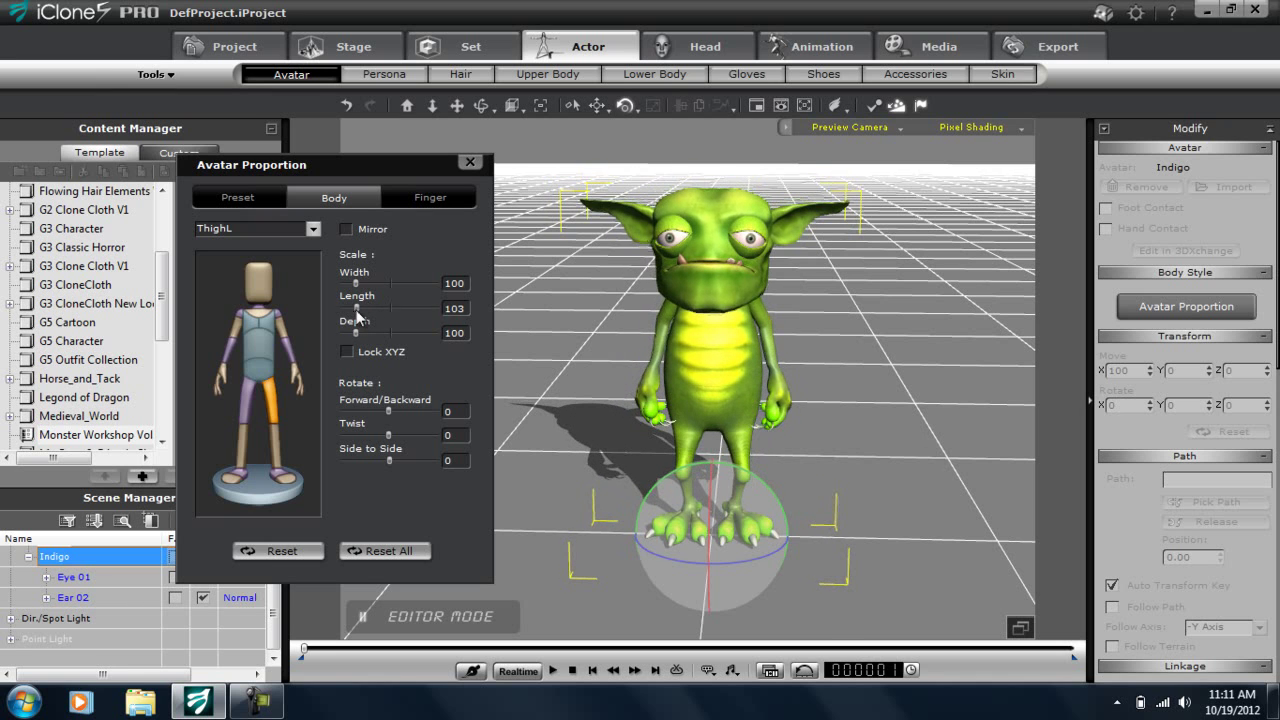
key("ctrl+z")
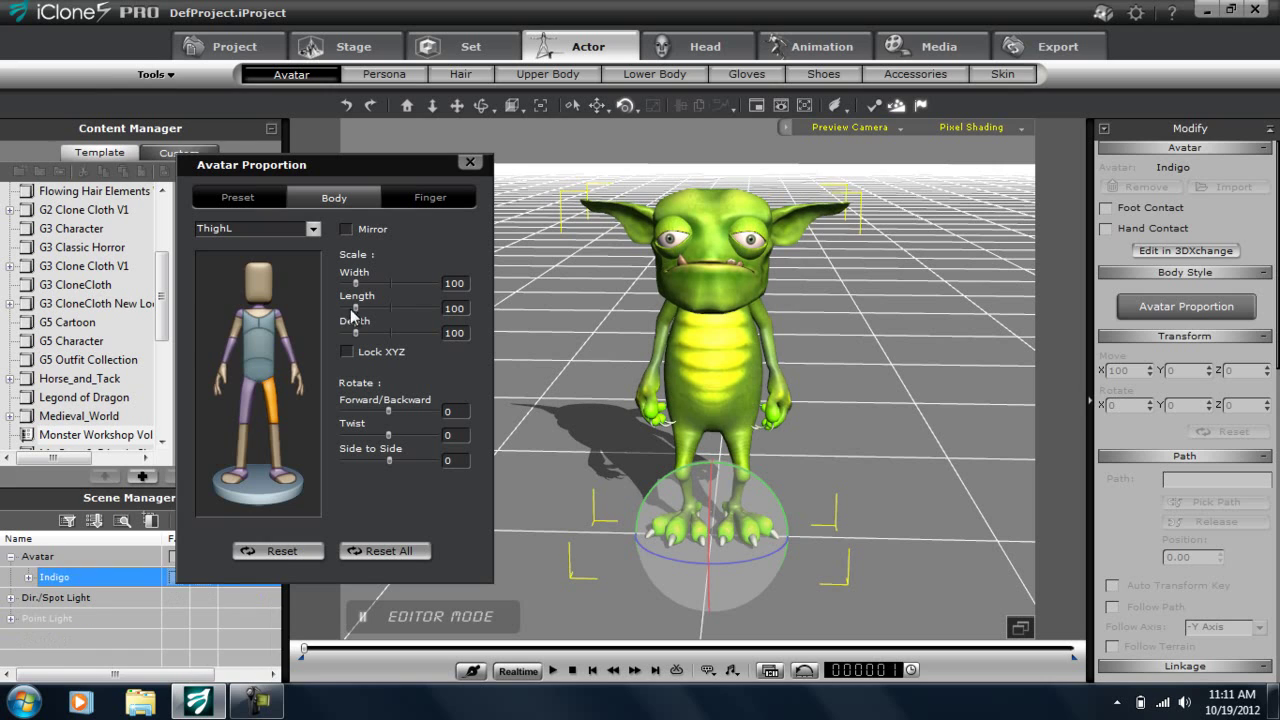
left_click(346, 230)
left_click_drag(356, 308, 388, 318)
left_click(276, 448)
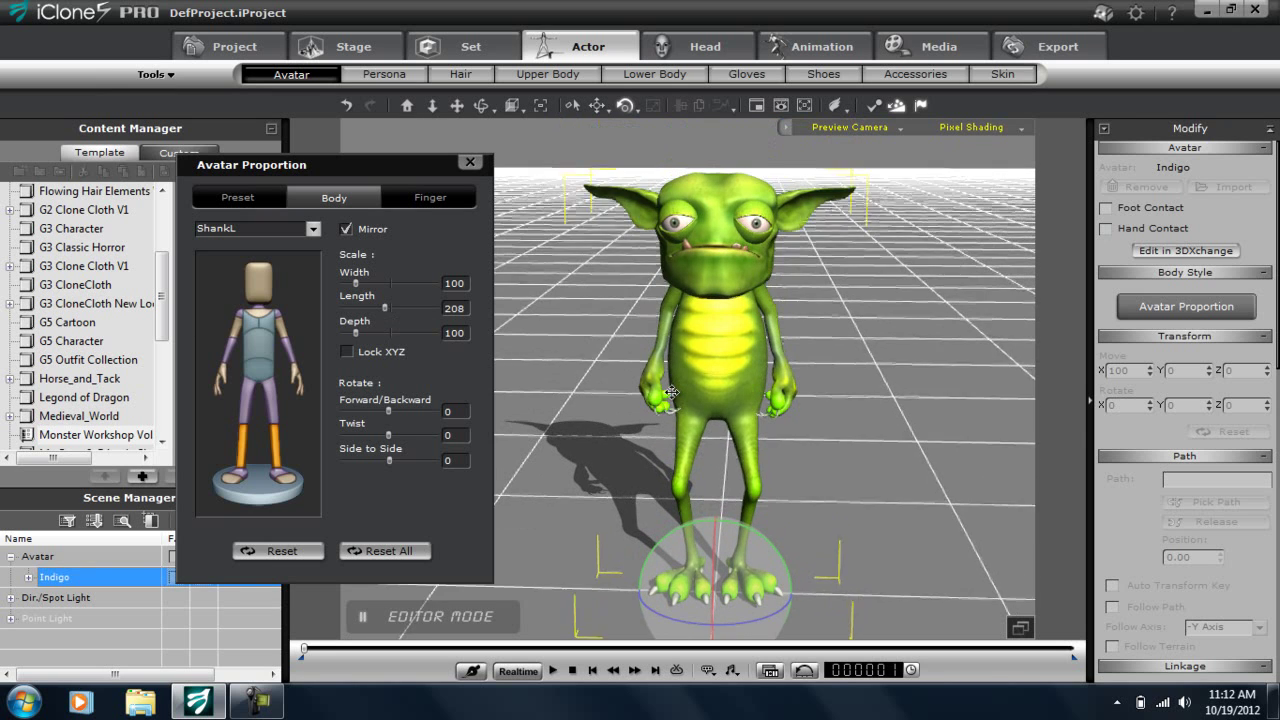
Step: Lengthen both upper arms and forearms with Mirror on, setting the forearm length to 155
left_click(284, 332)
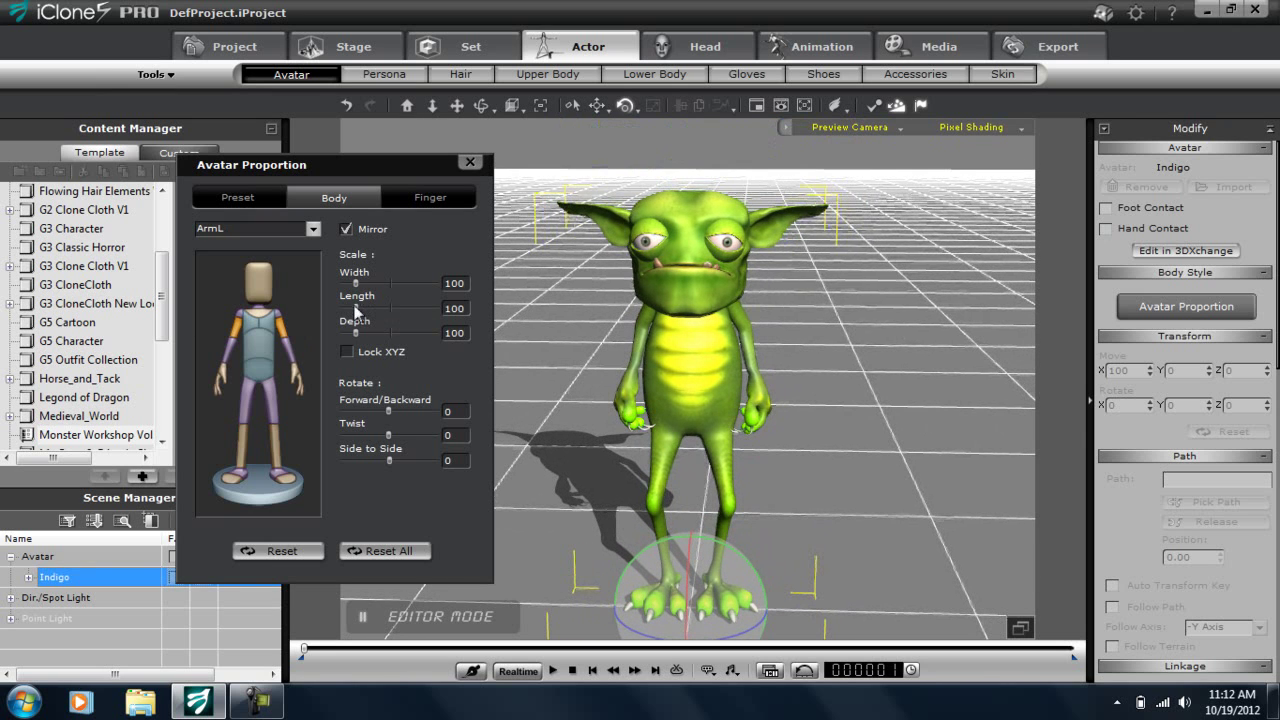
left_click_drag(358, 313, 370, 318)
left_click(287, 352)
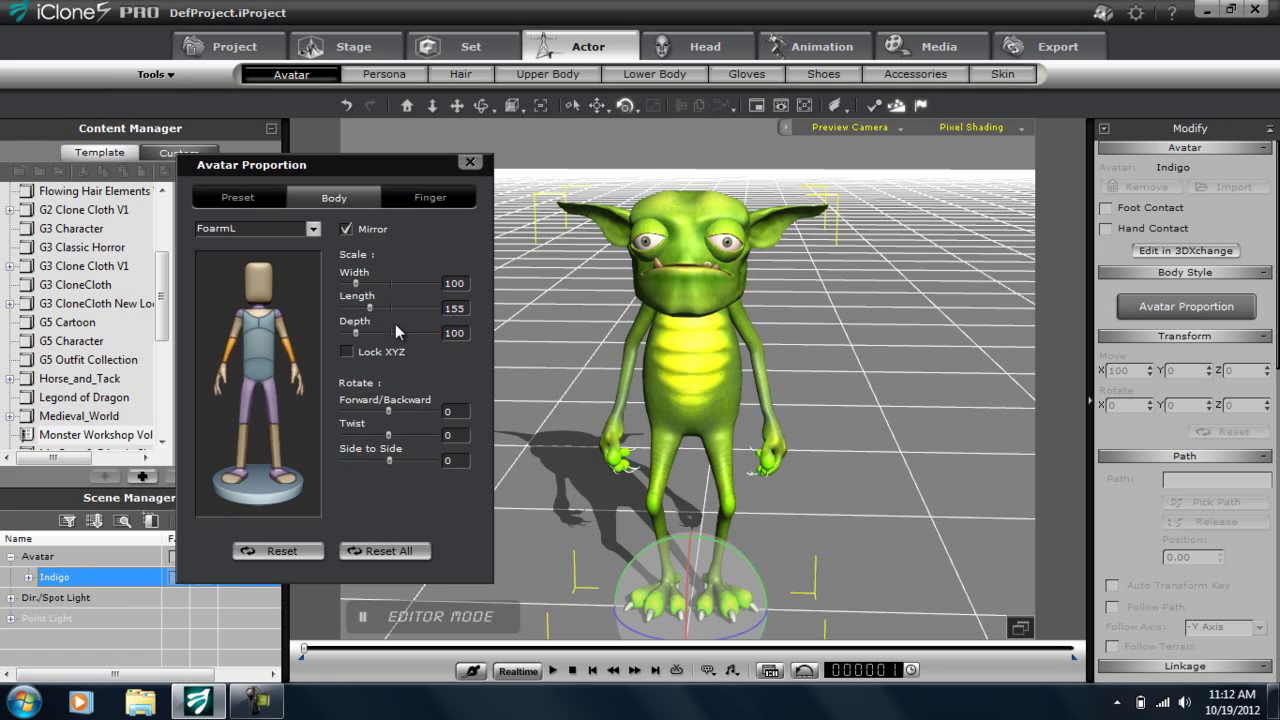
Step: Examine the avatar's proportion presets, finger settings and body part list, and close the Avatar Proportion settings
left_click(236, 198)
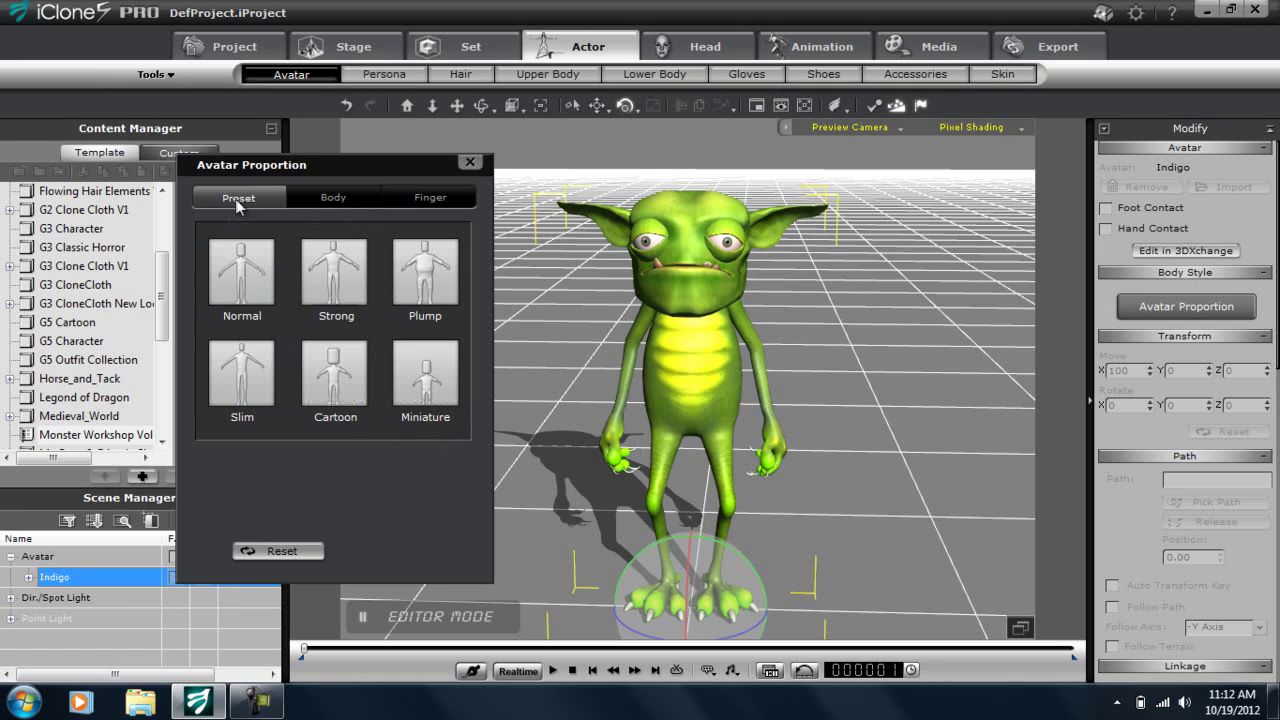
left_click(331, 197)
left_click(403, 202)
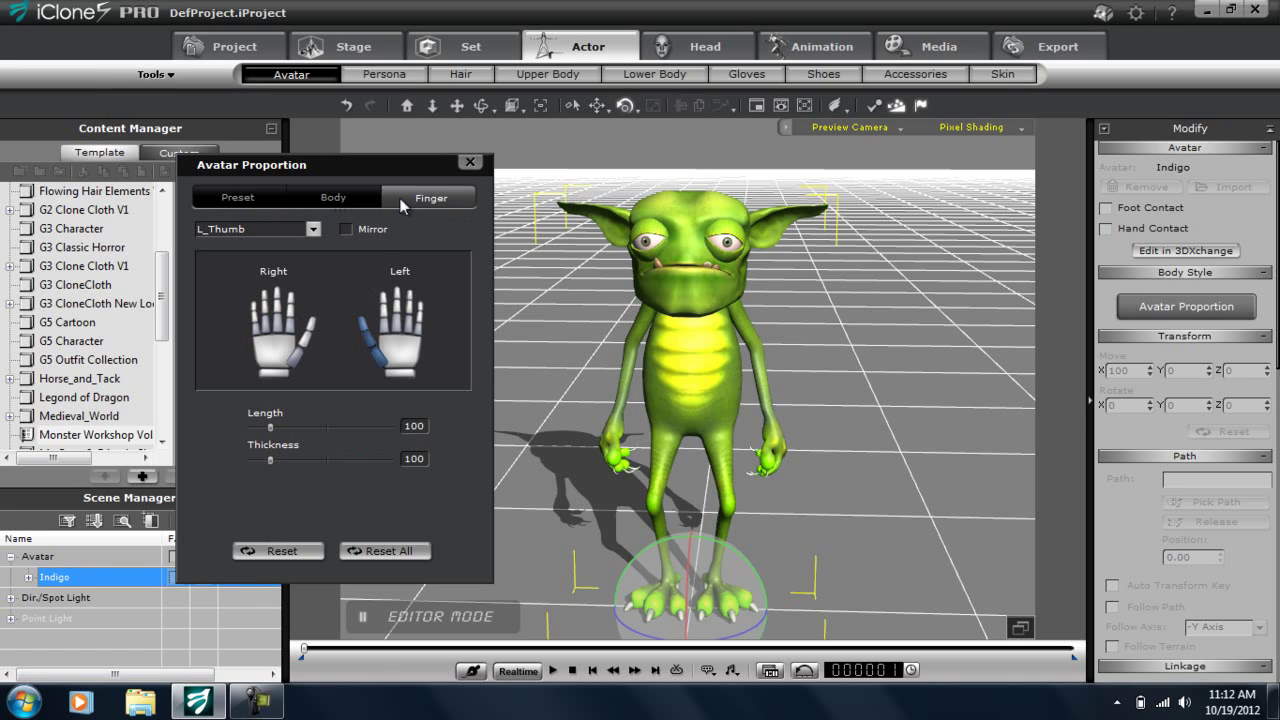
left_click(350, 197)
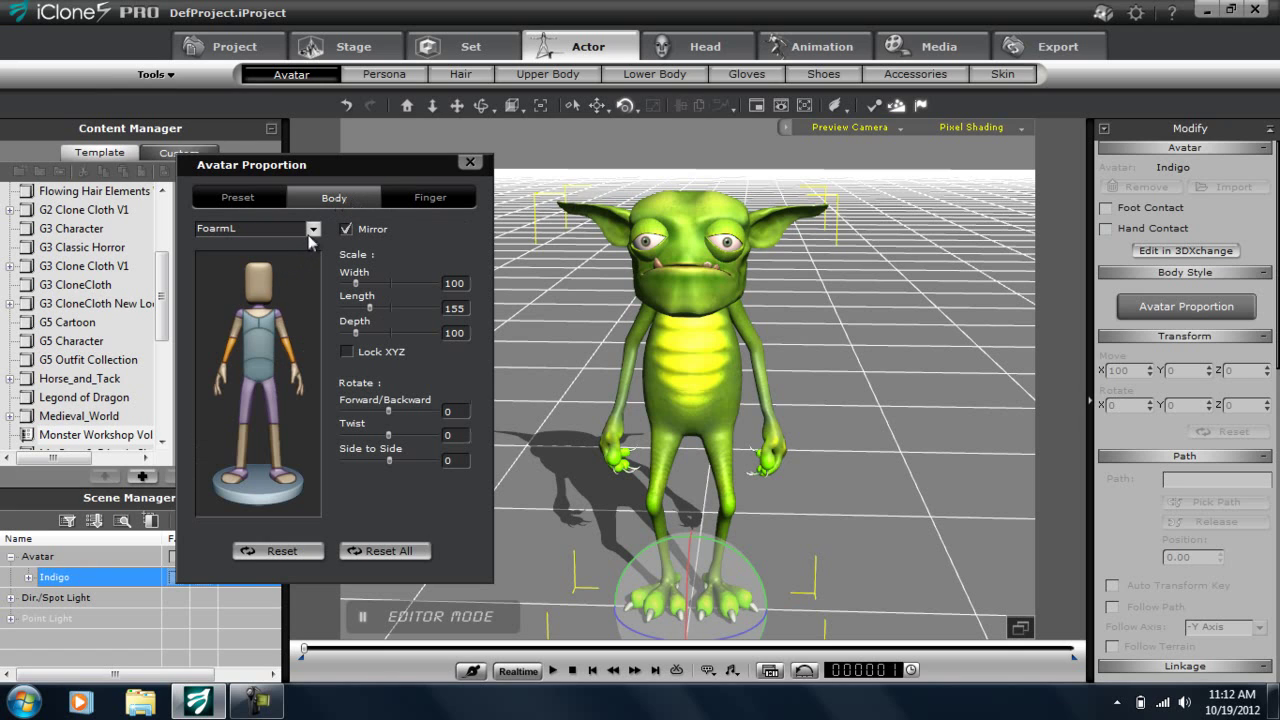
left_click(312, 229)
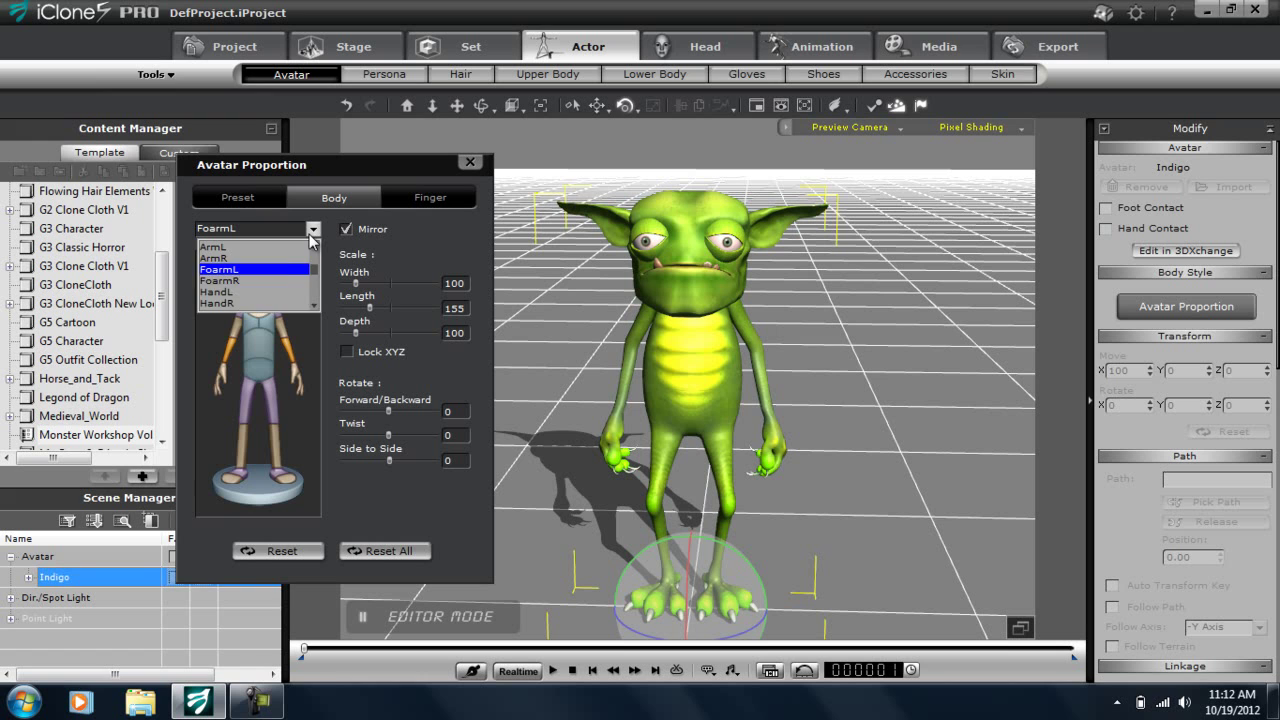
left_click(432, 228)
left_click(471, 163)
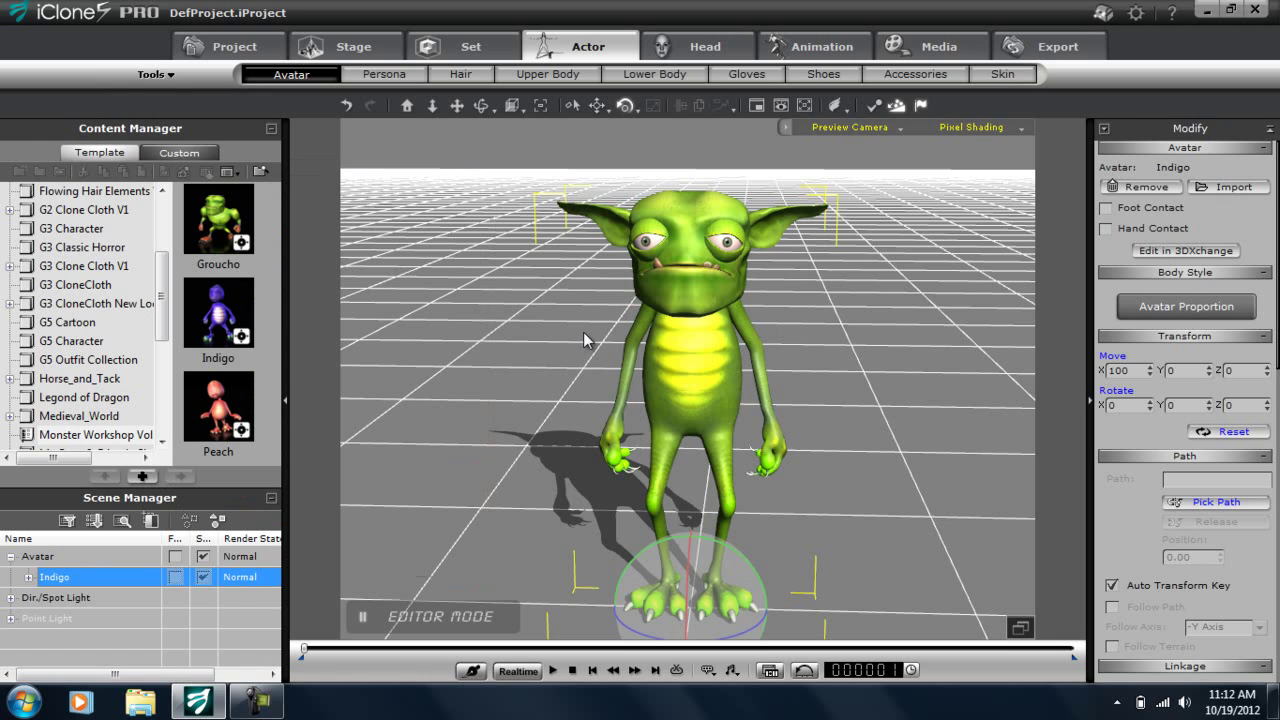
Step: Recolour the Indigo avatar's skin with hue 45 and saturation -20
right_click_drag(713, 341, 677, 380)
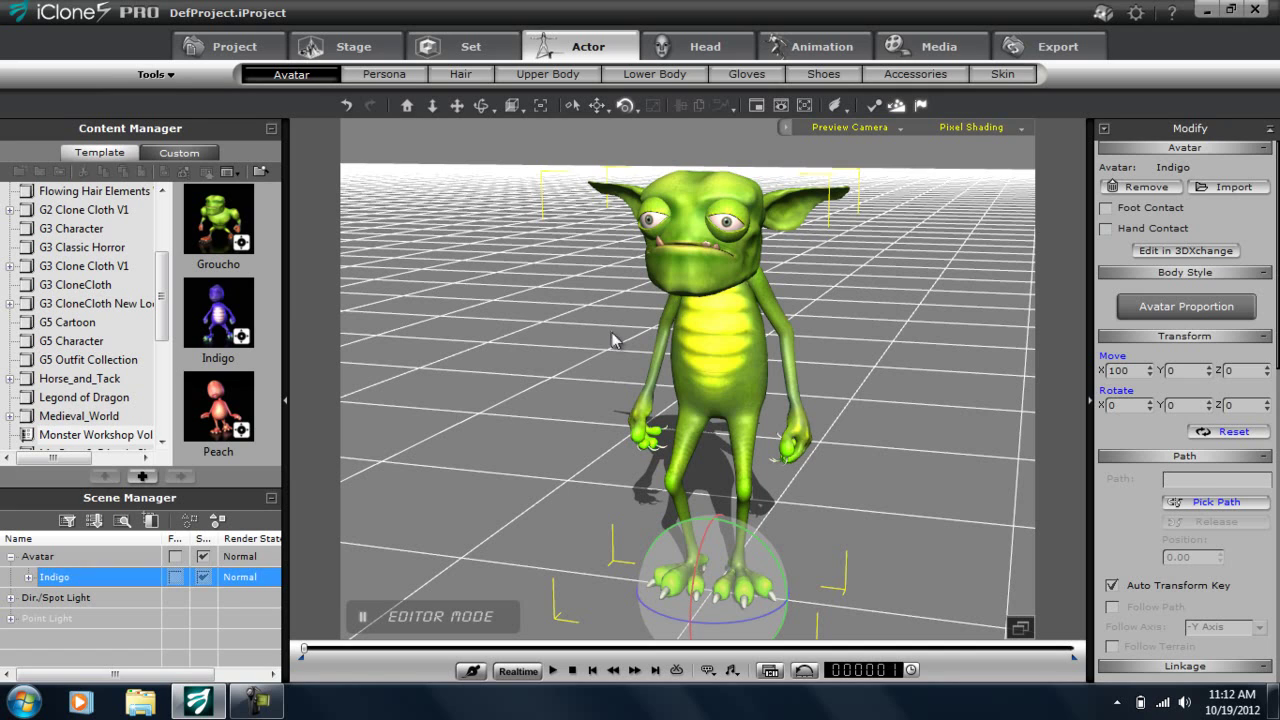
left_click(1010, 80)
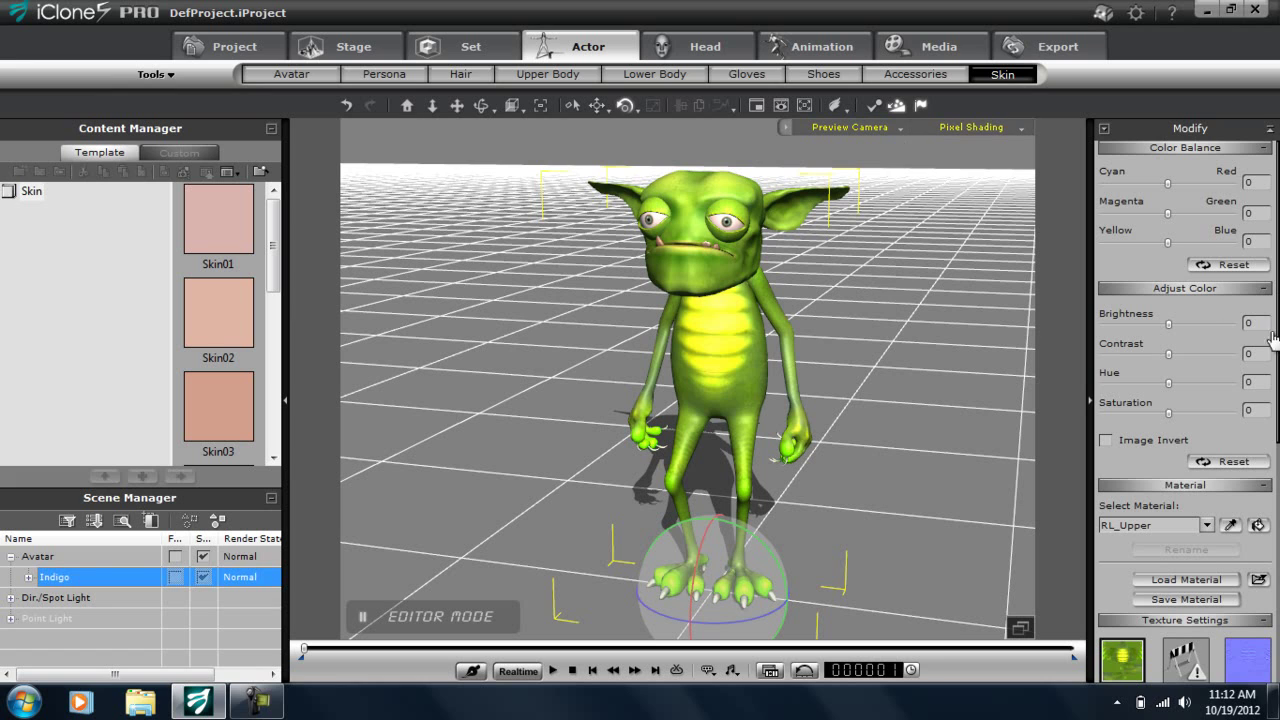
left_click_drag(1278, 303, 1274, 372)
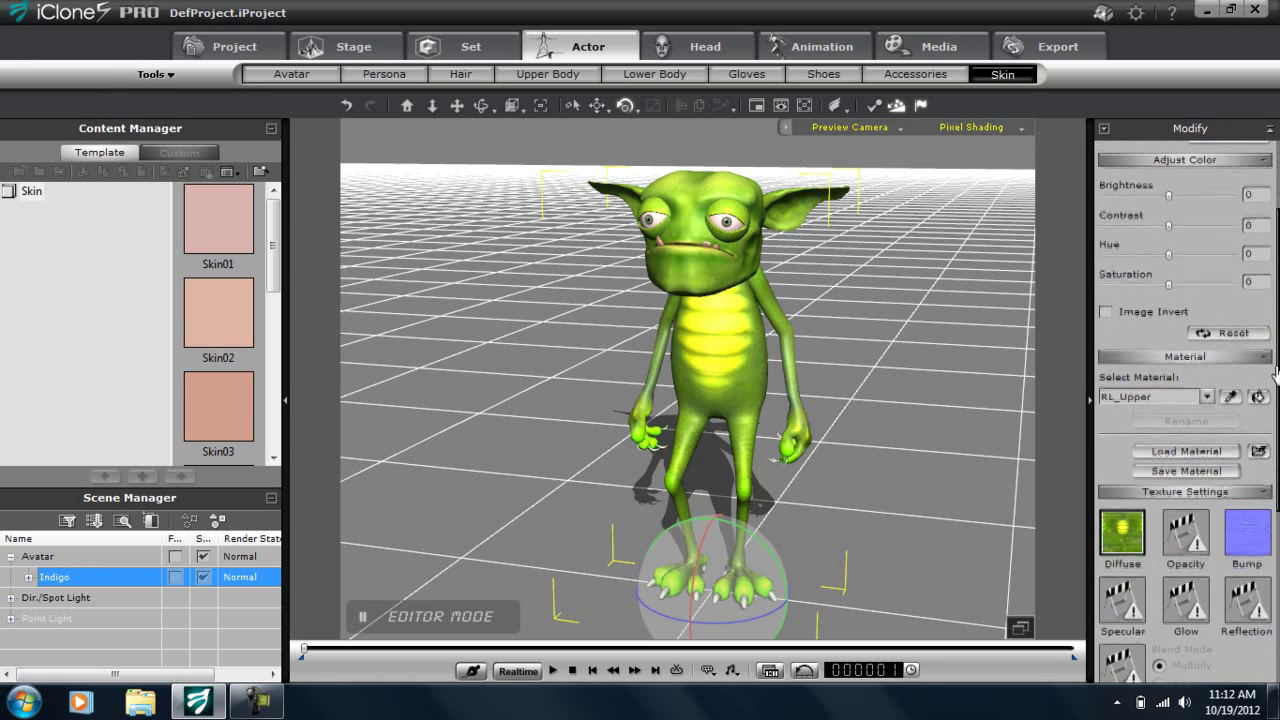
left_click(1206, 399)
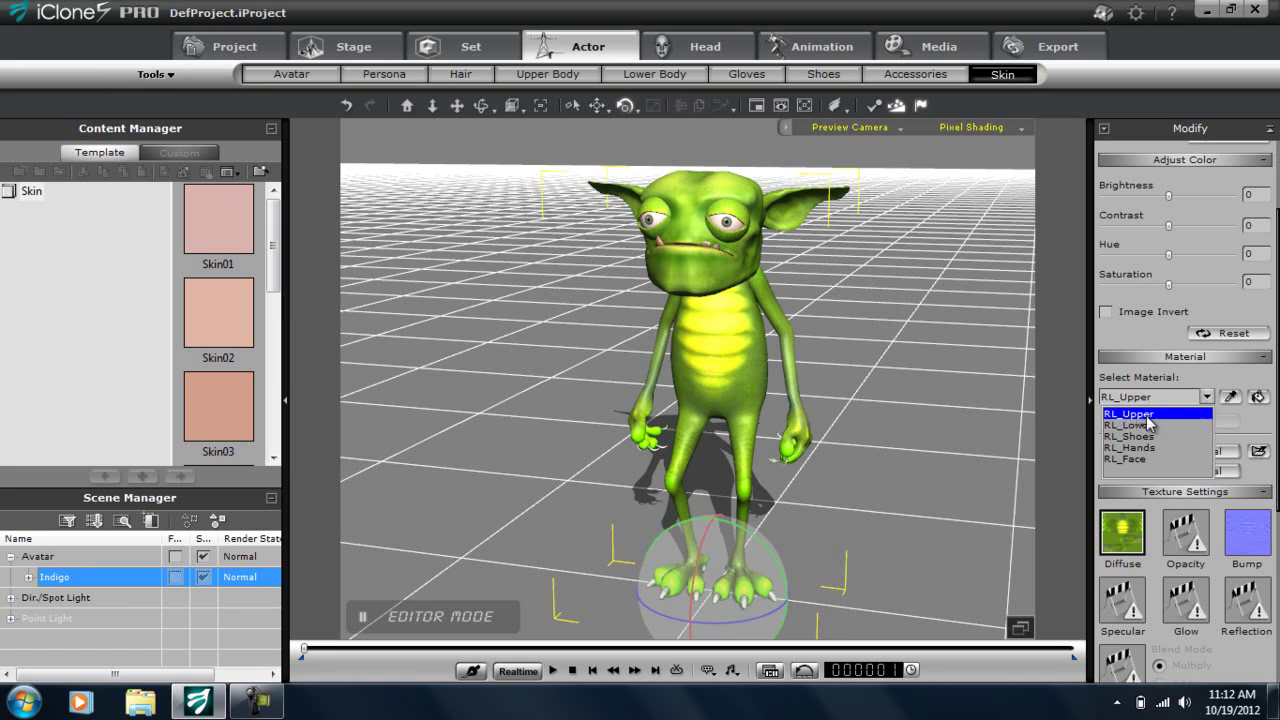
left_click(1236, 381)
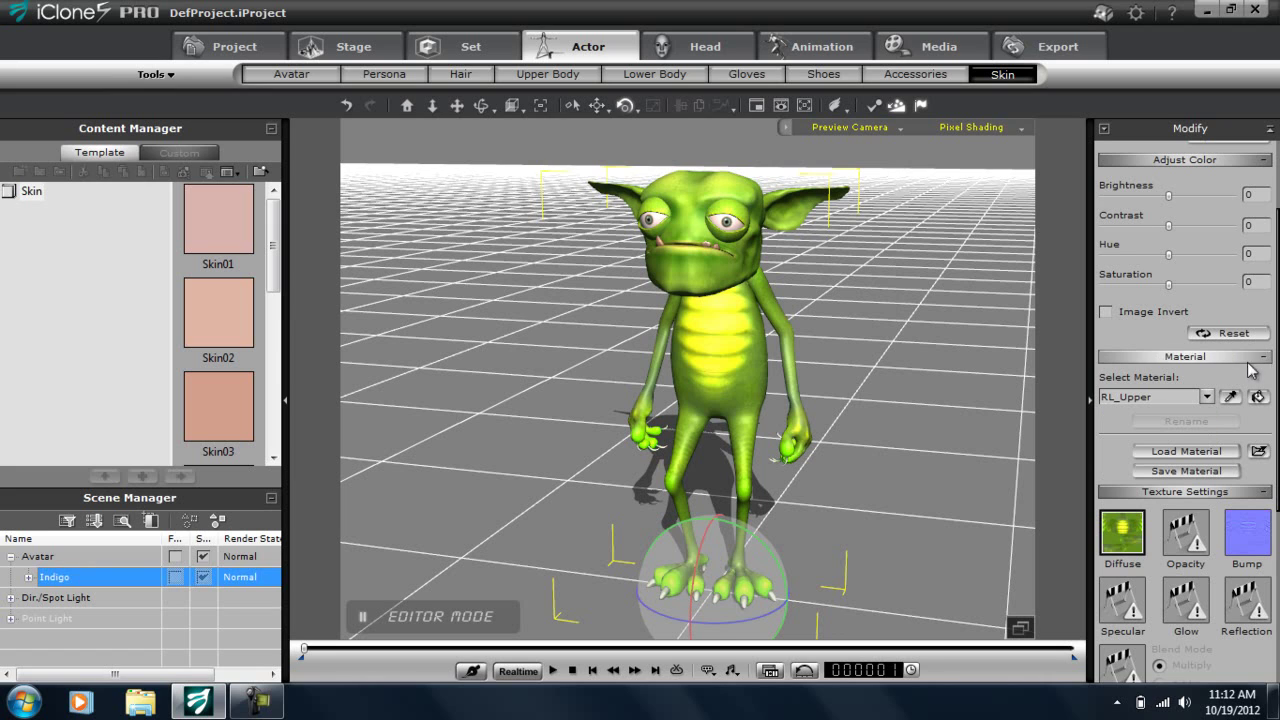
left_click_drag(1276, 407, 1276, 401)
left_click_drag(1276, 332, 1276, 329)
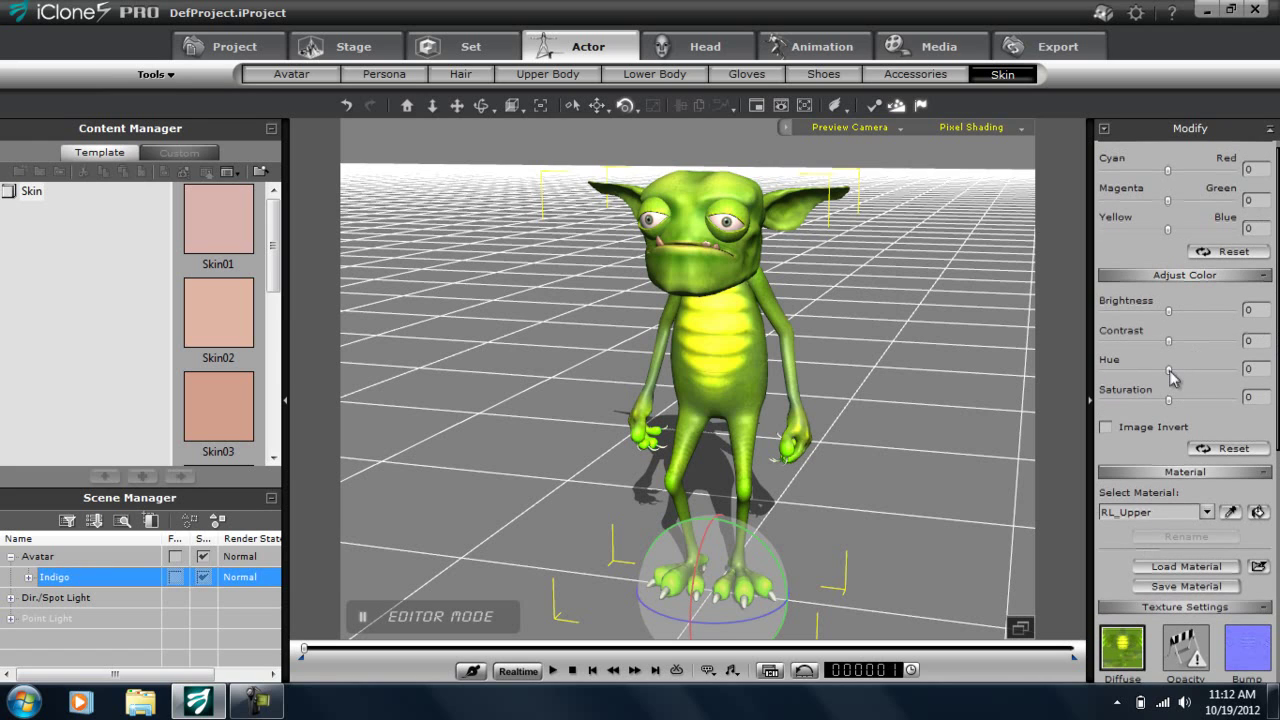
left_click_drag(1168, 369, 1161, 398)
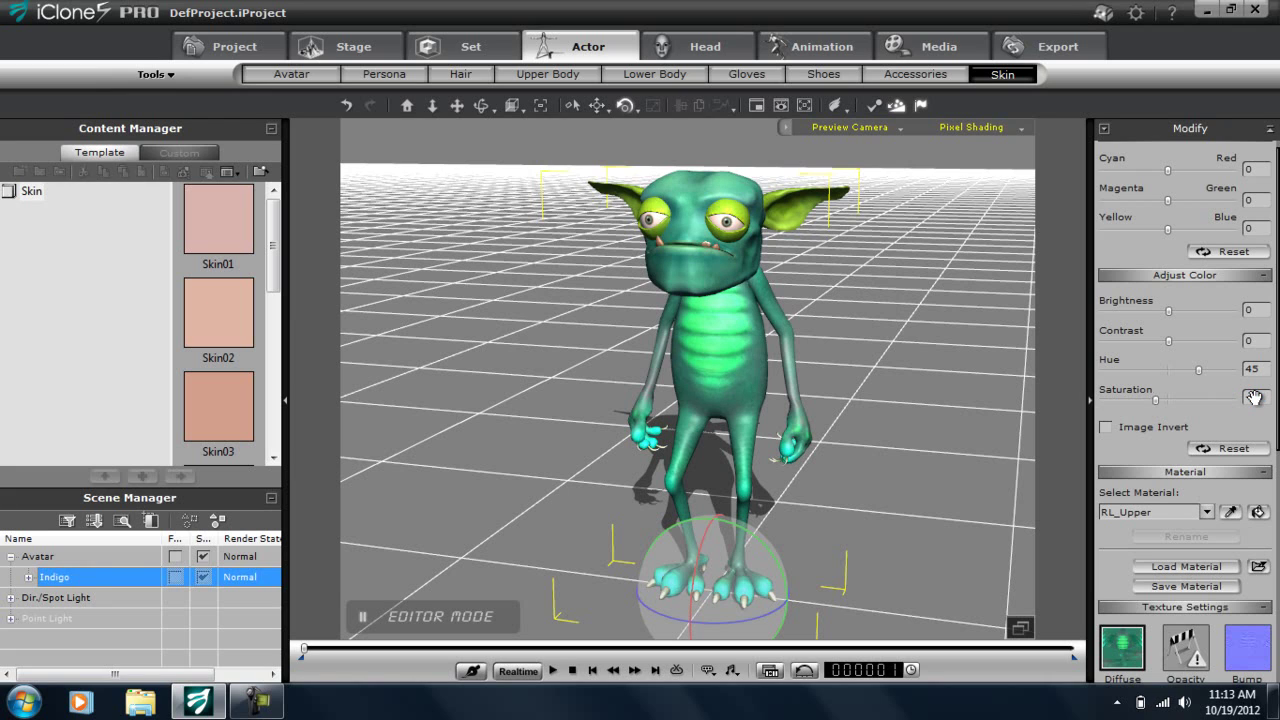
Step: Set the first Eyelid(0) material of the Eye 01 accessory to hue 45 and saturation -20
middle_click_drag(826, 372, 784, 440)
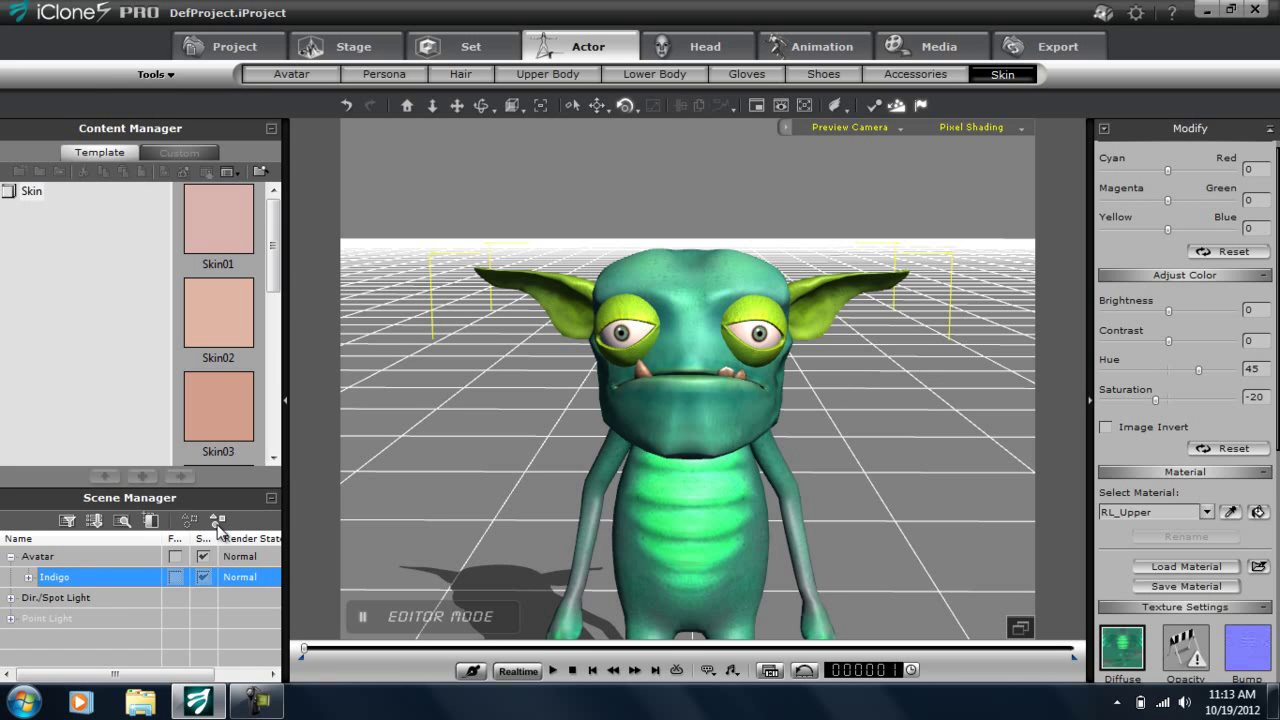
left_click(28, 578)
left_click(80, 600)
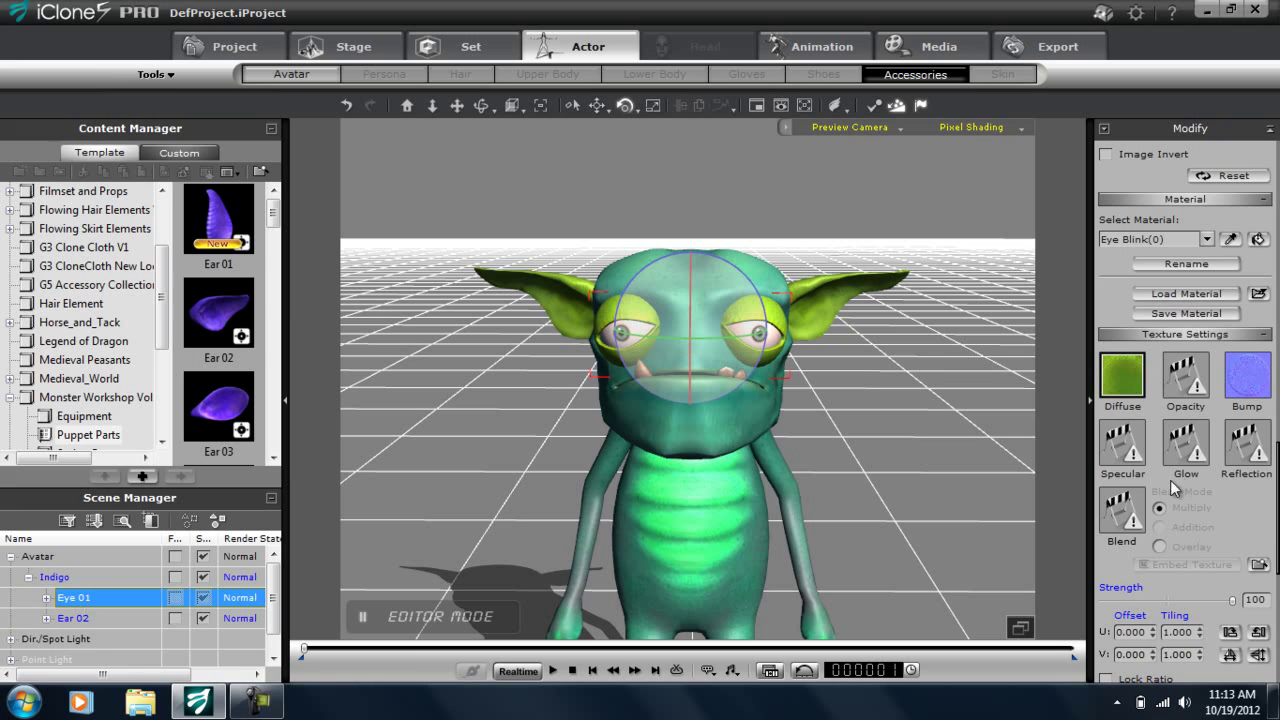
left_click(1207, 240)
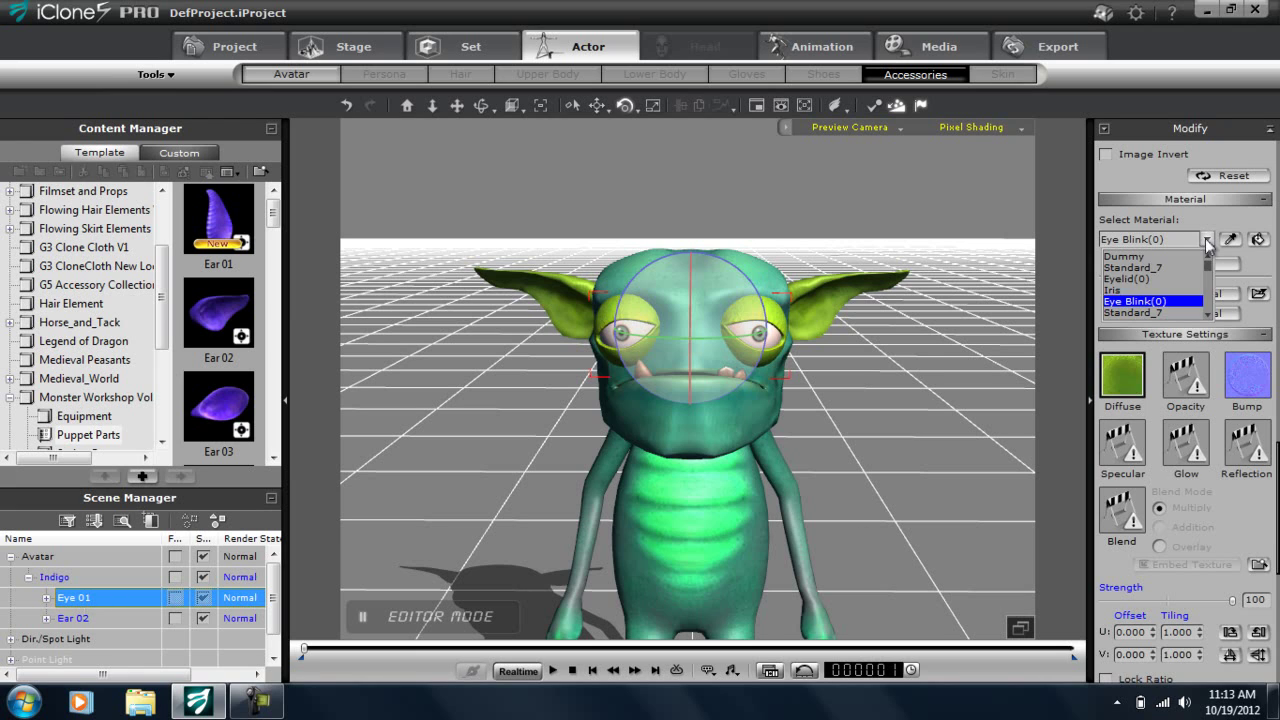
left_click(1155, 279)
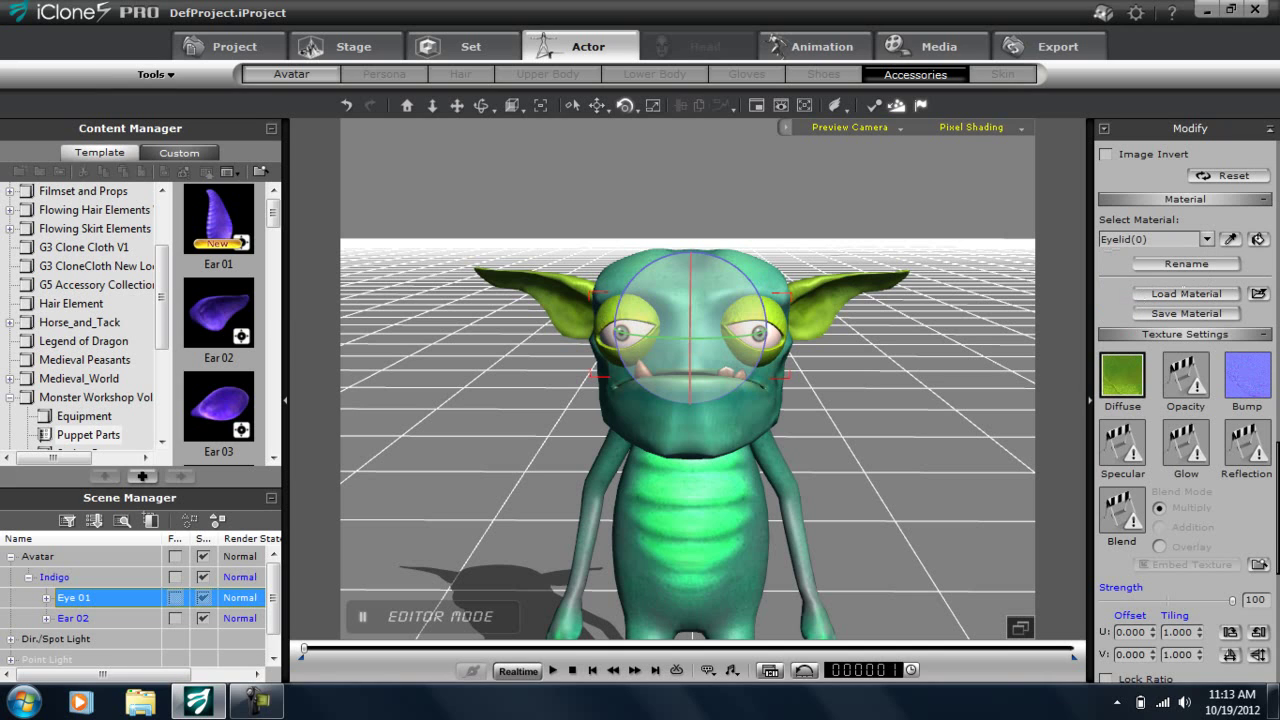
left_click_drag(1276, 455, 1276, 395)
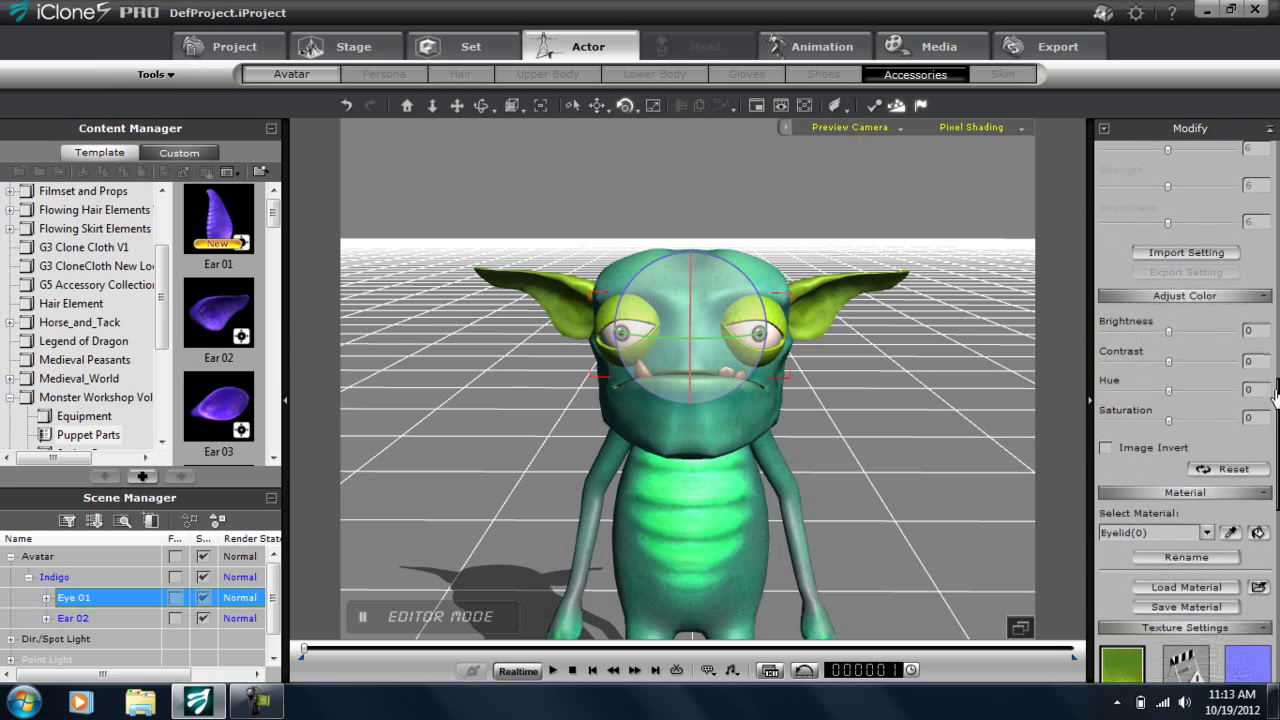
double_click(1261, 390)
double_click(1254, 416)
type("-")
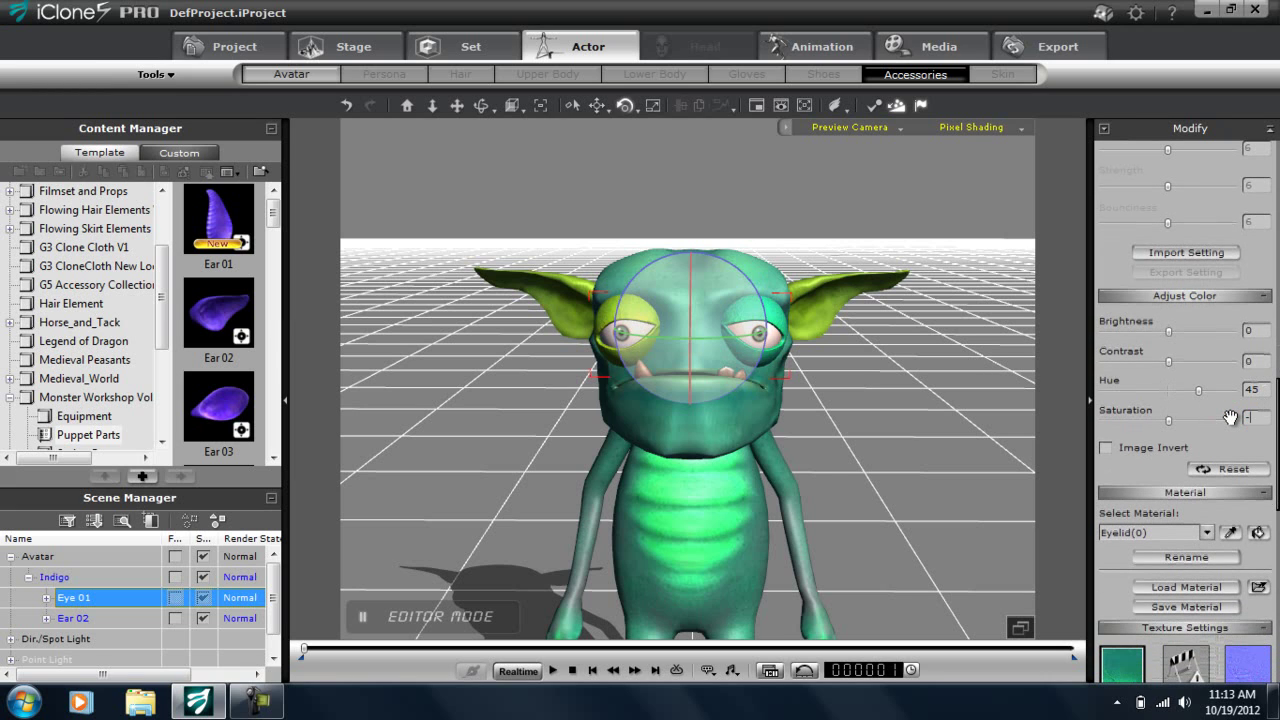
type("20")
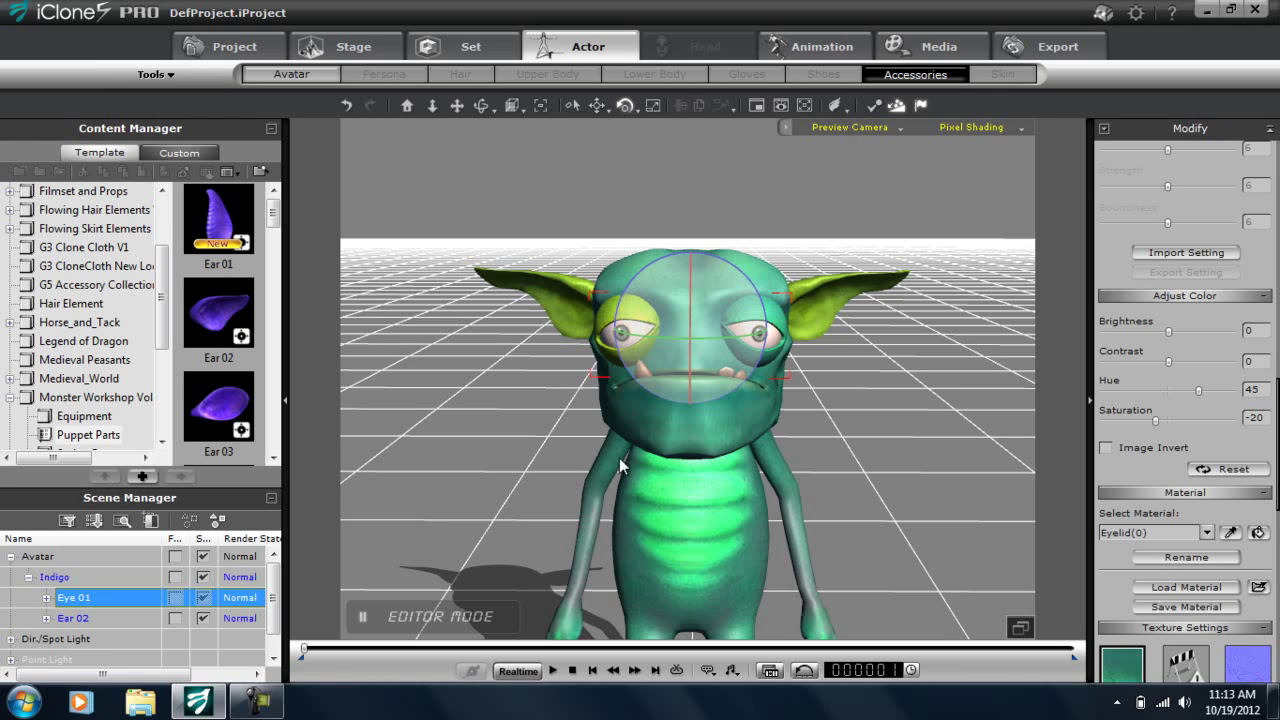
Step: Set the second Eyelid(0) material of Eye 01 to saturation -20 and hue 45, correcting a mistaken -45 hue
left_click(1207, 533)
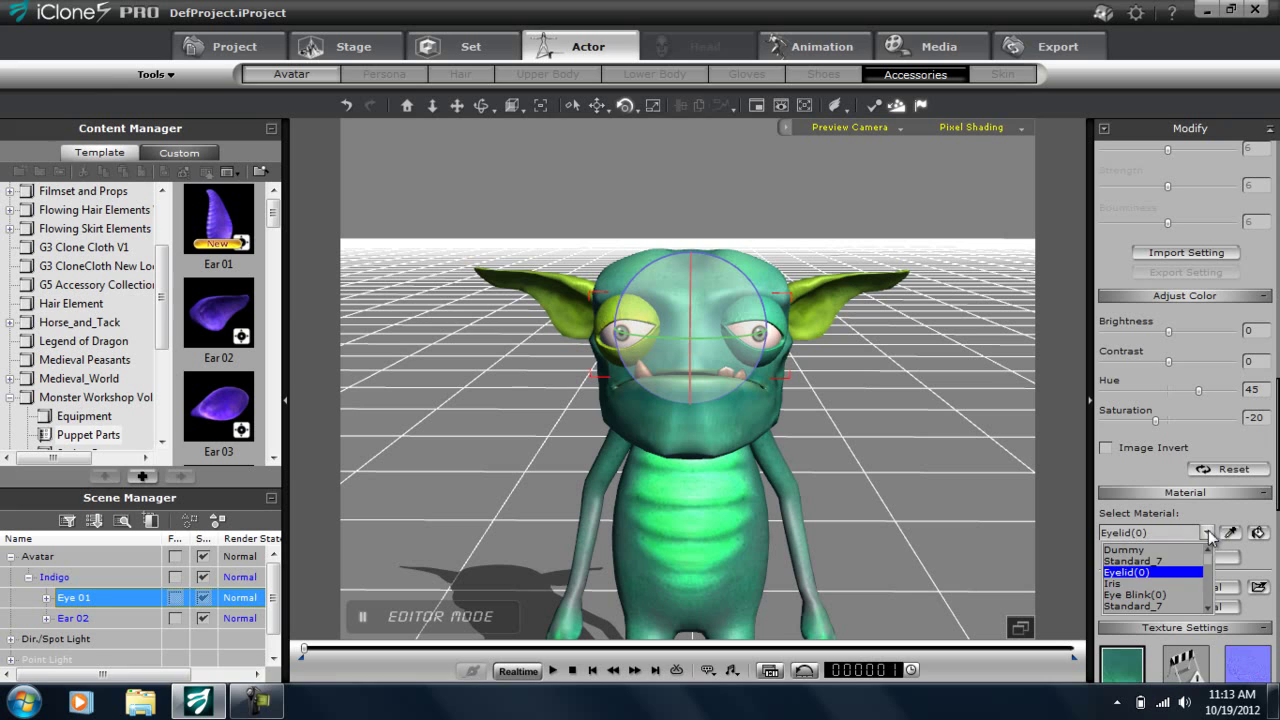
left_click(1210, 568)
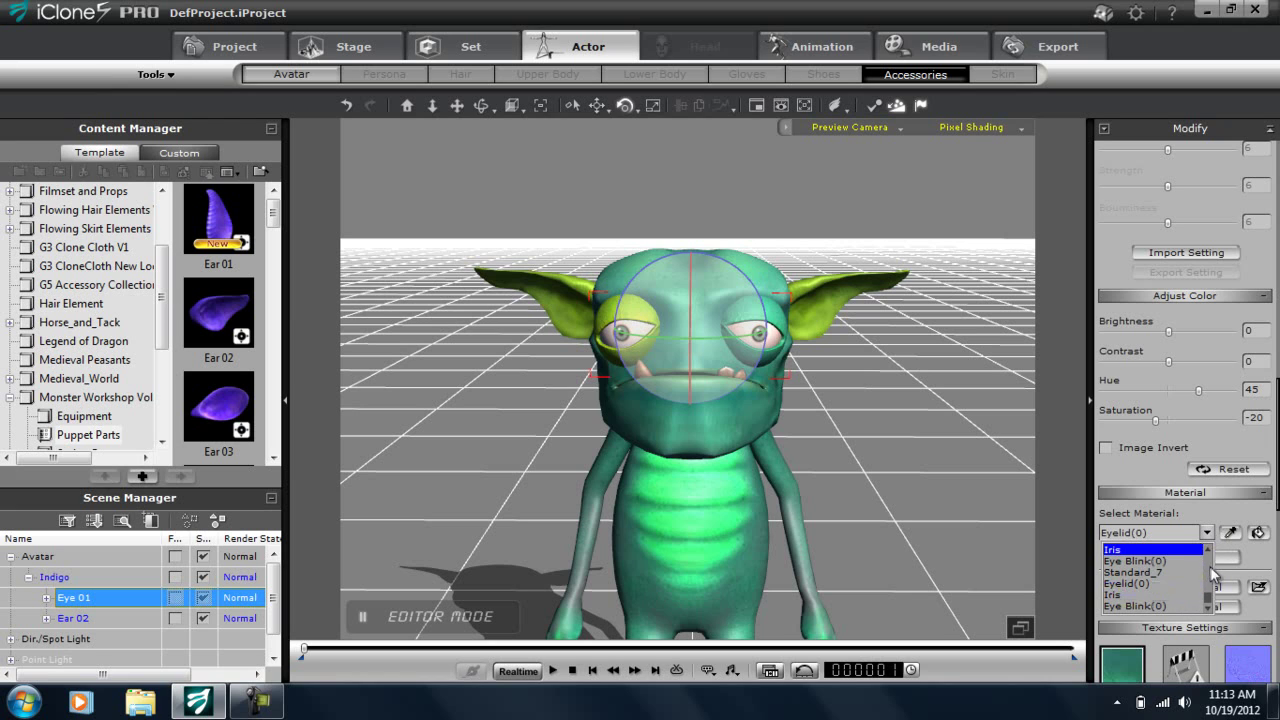
left_click(1135, 583)
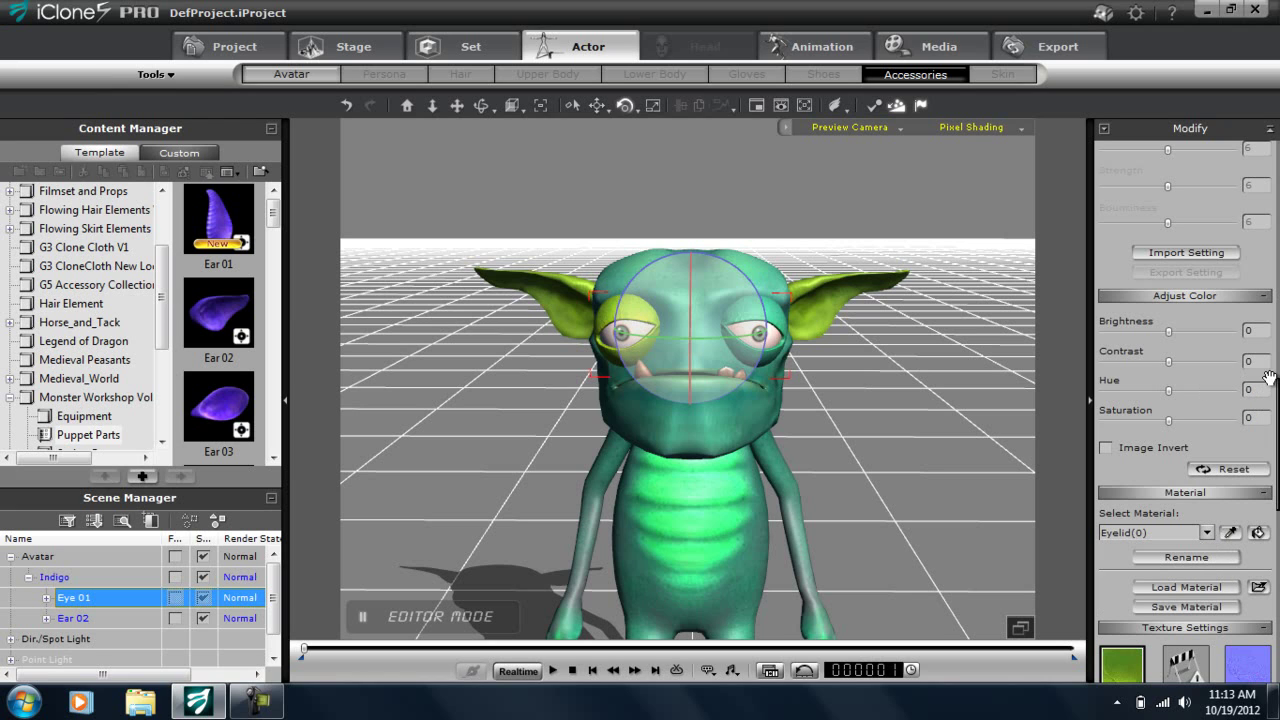
type("-45")
left_click(1251, 418)
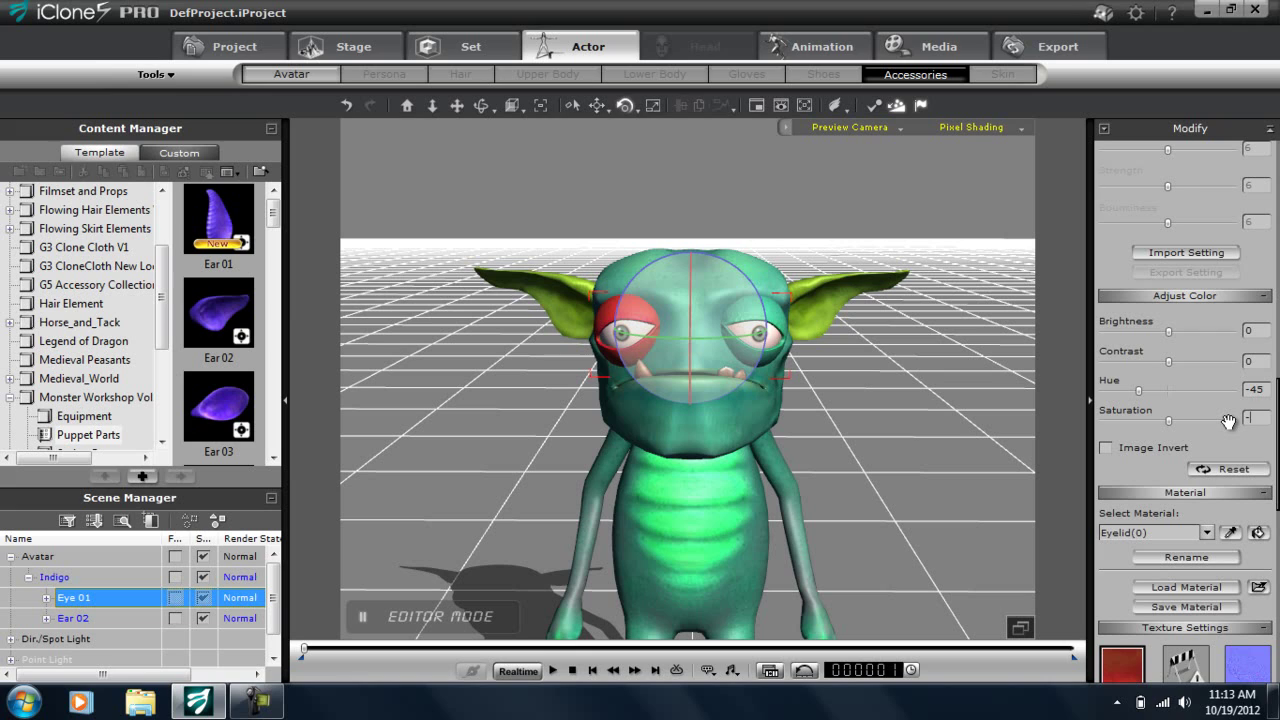
key("Return")
left_click(1263, 389)
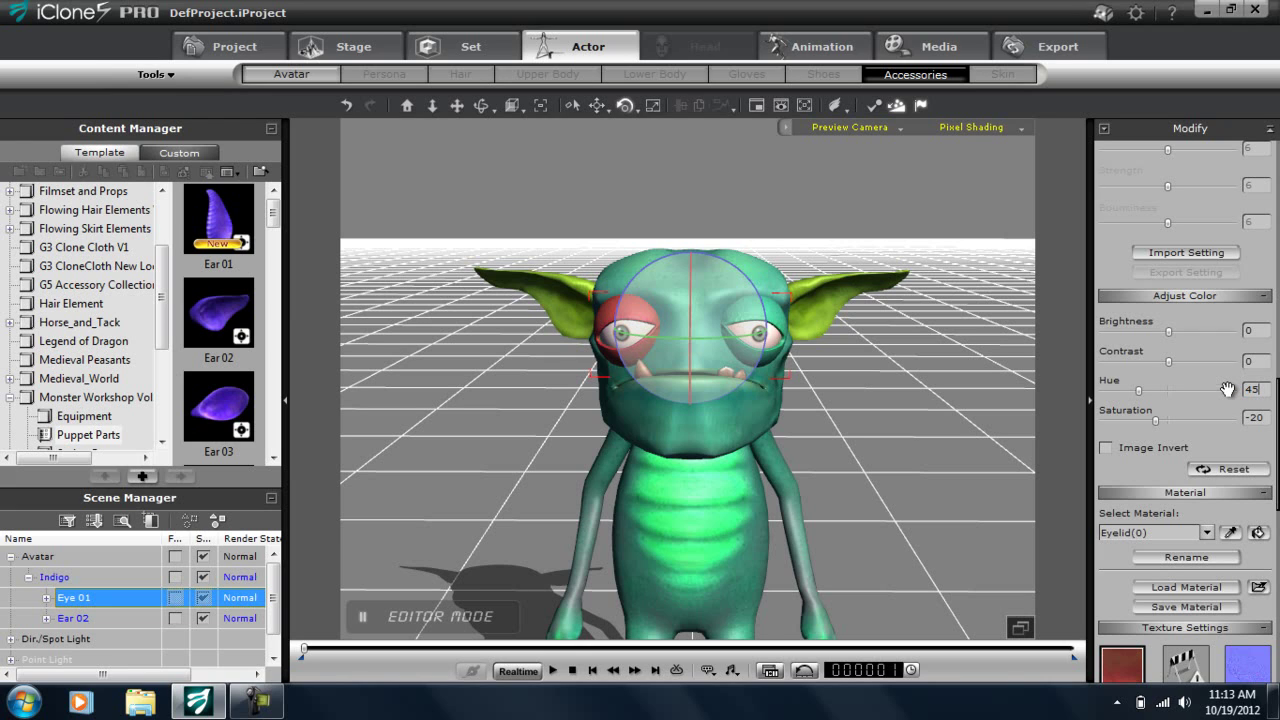
key("Return")
scroll(607, 430, "down", 2)
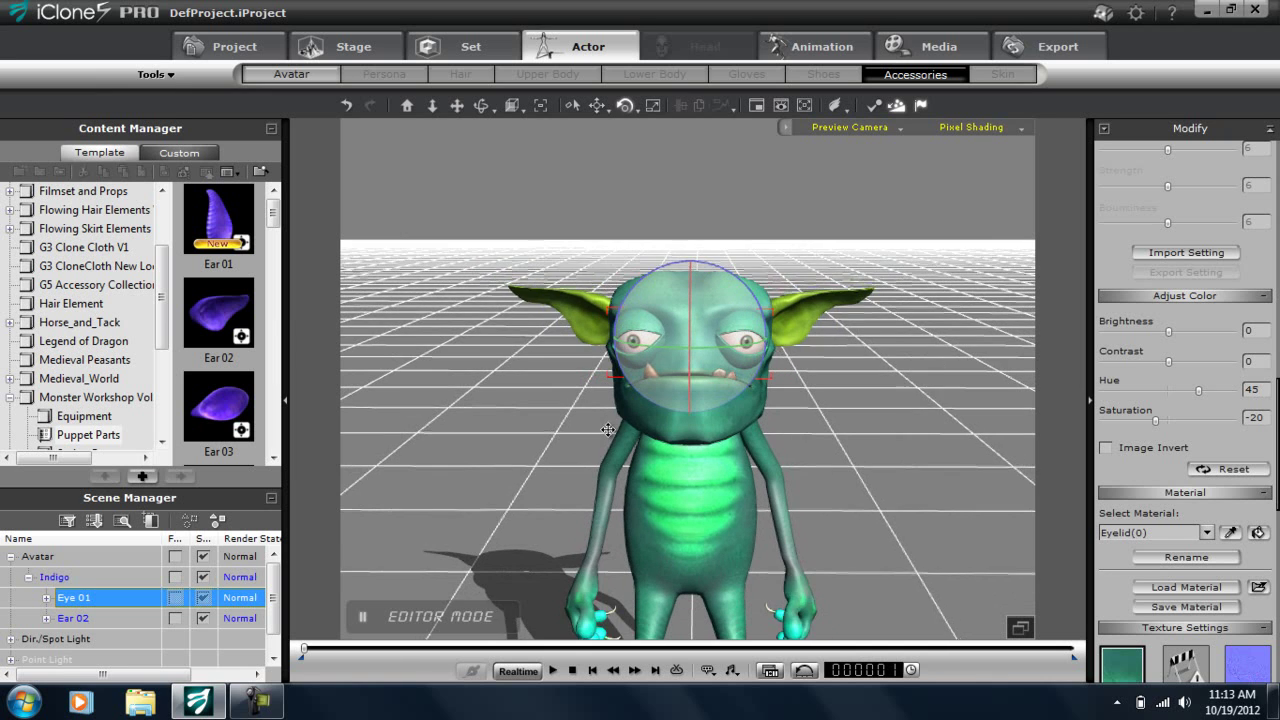
Step: Set the first Standard_2(0) material of the Ear 02 accessory to hue 45 and saturation 20
left_click(82, 620)
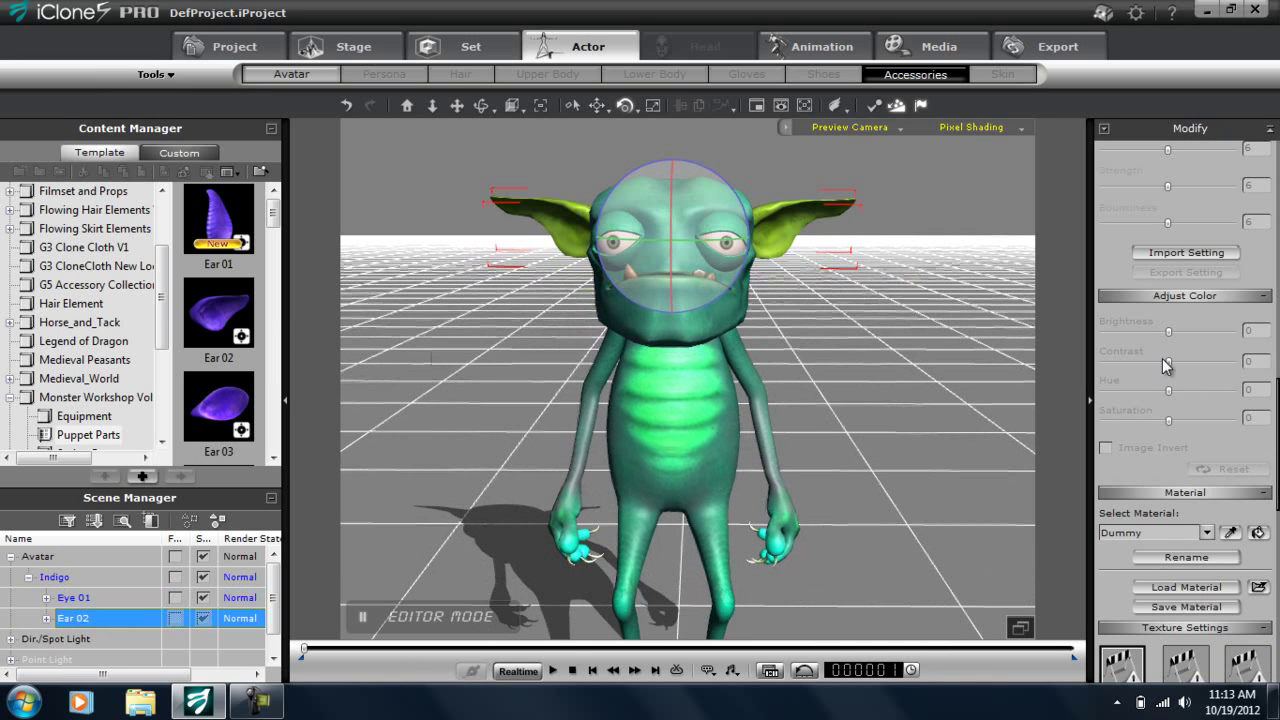
left_click(1207, 532)
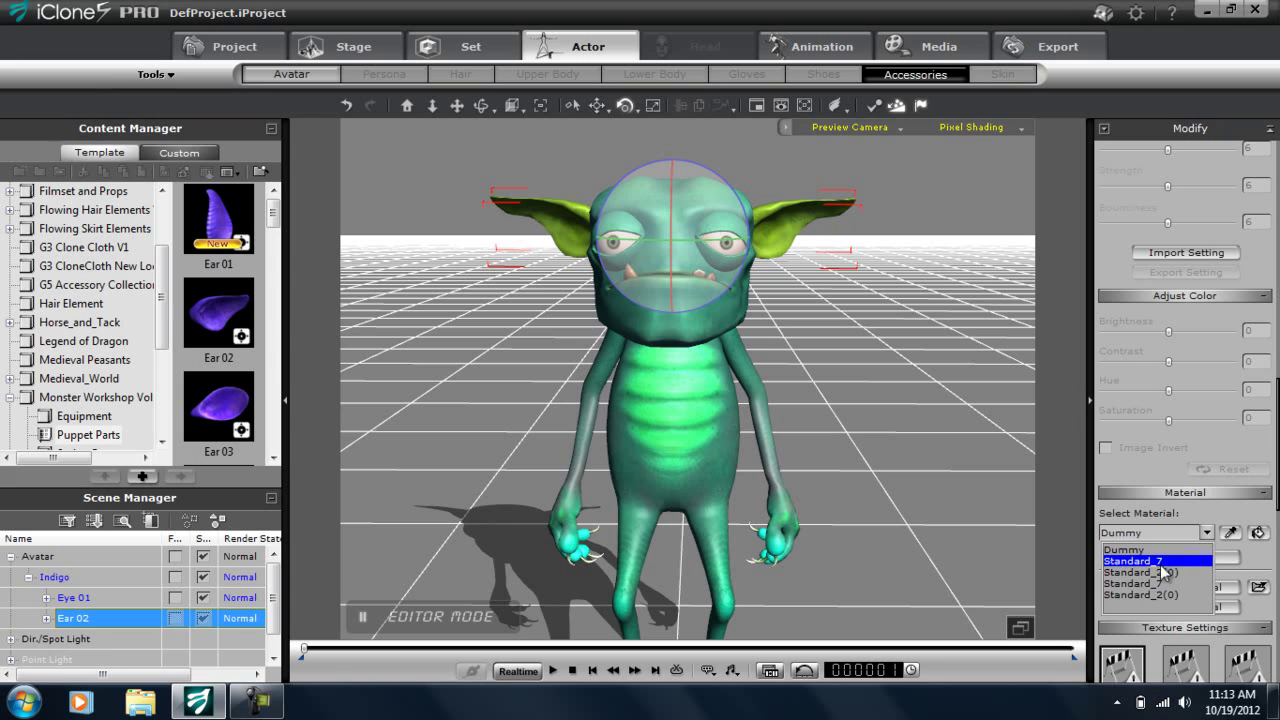
left_click(1165, 573)
mouse_move(1277, 422)
left_mouse_down()
mouse_move(1277, 481)
mouse_move(1277, 426)
left_mouse_up()
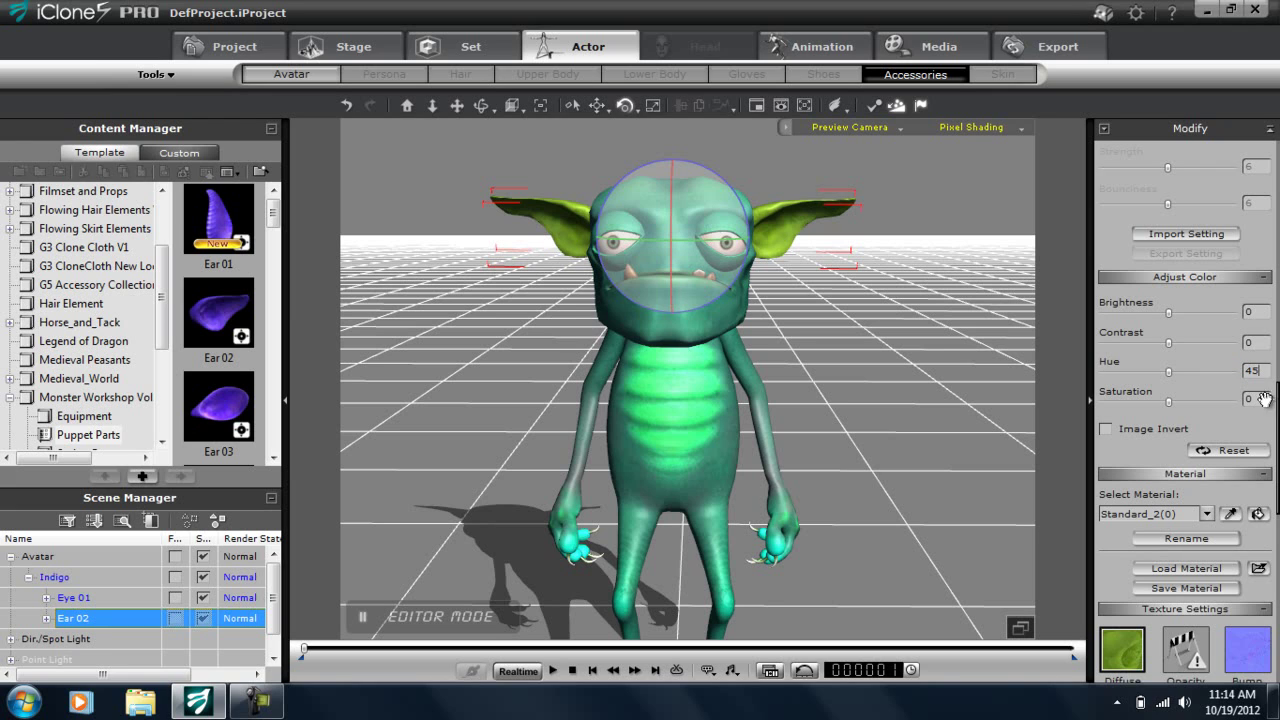
left_click(1260, 399)
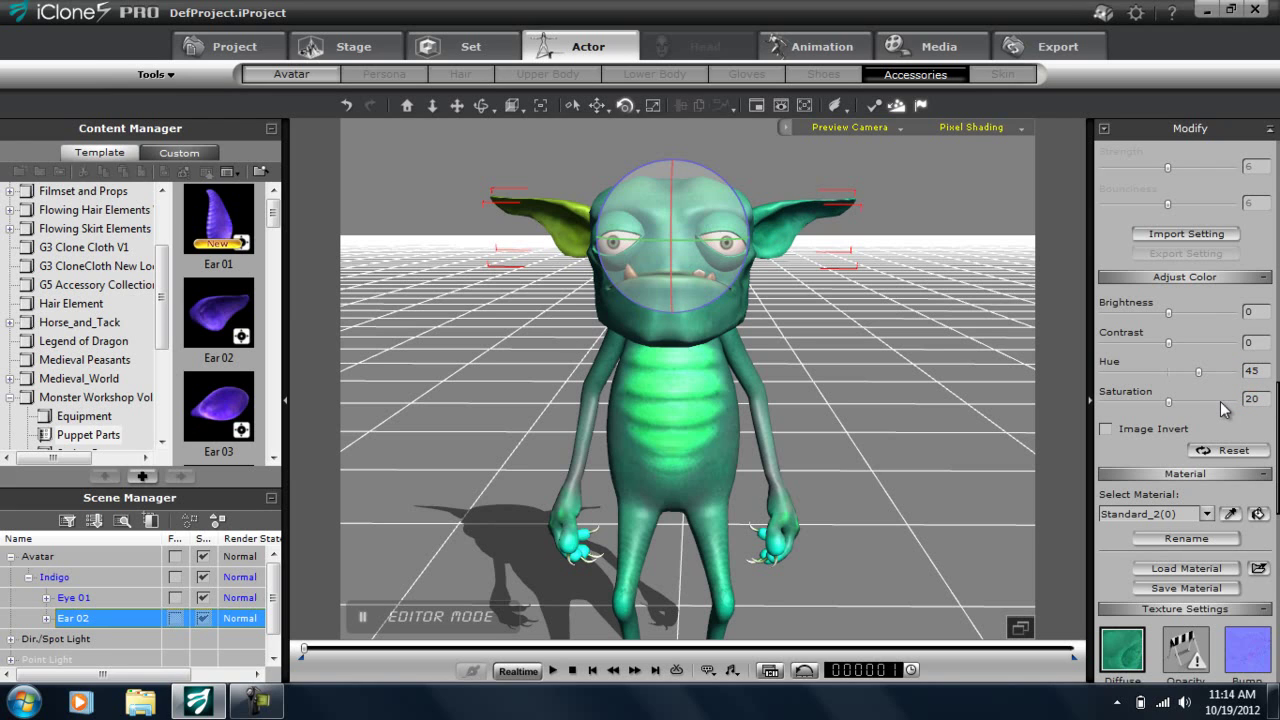
key("Return")
Step: Set the second Standard_2(0) material of Ear 02 to hue 45 and saturation -20
left_click(1207, 517)
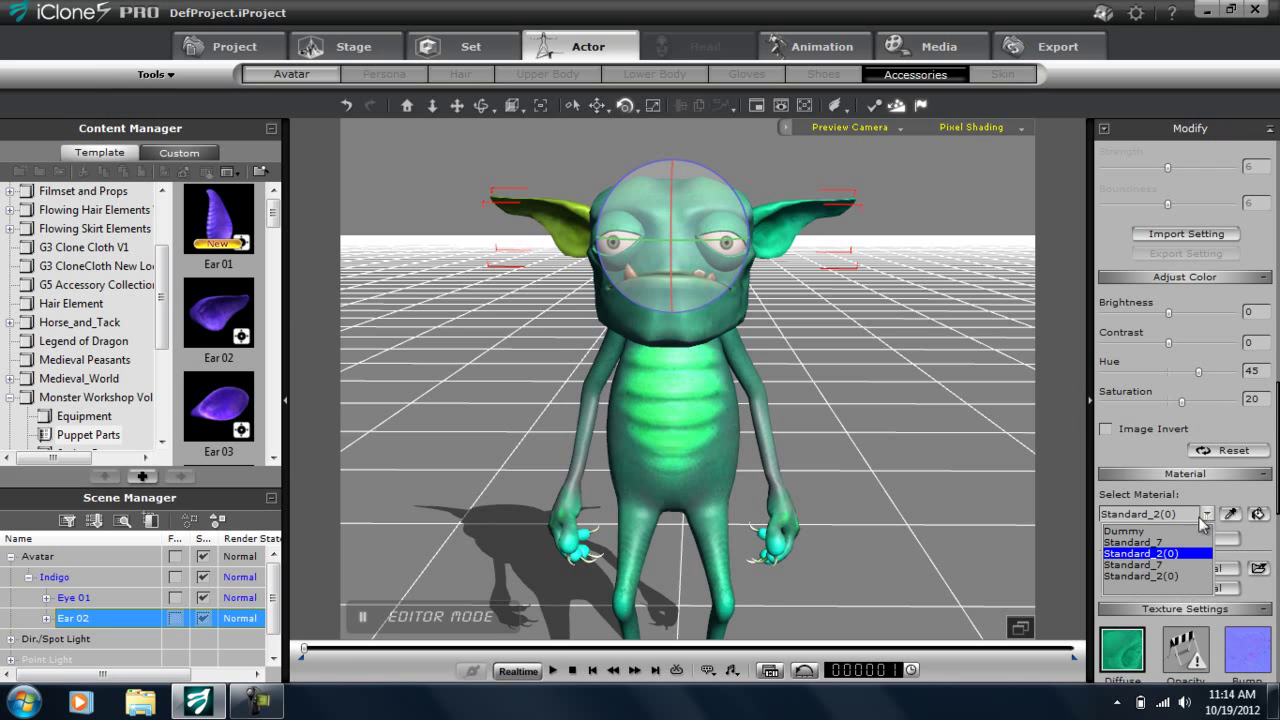
left_click(1165, 574)
mouse_move(1278, 396)
left_mouse_down()
mouse_move(1278, 457)
mouse_move(1278, 400)
left_mouse_up()
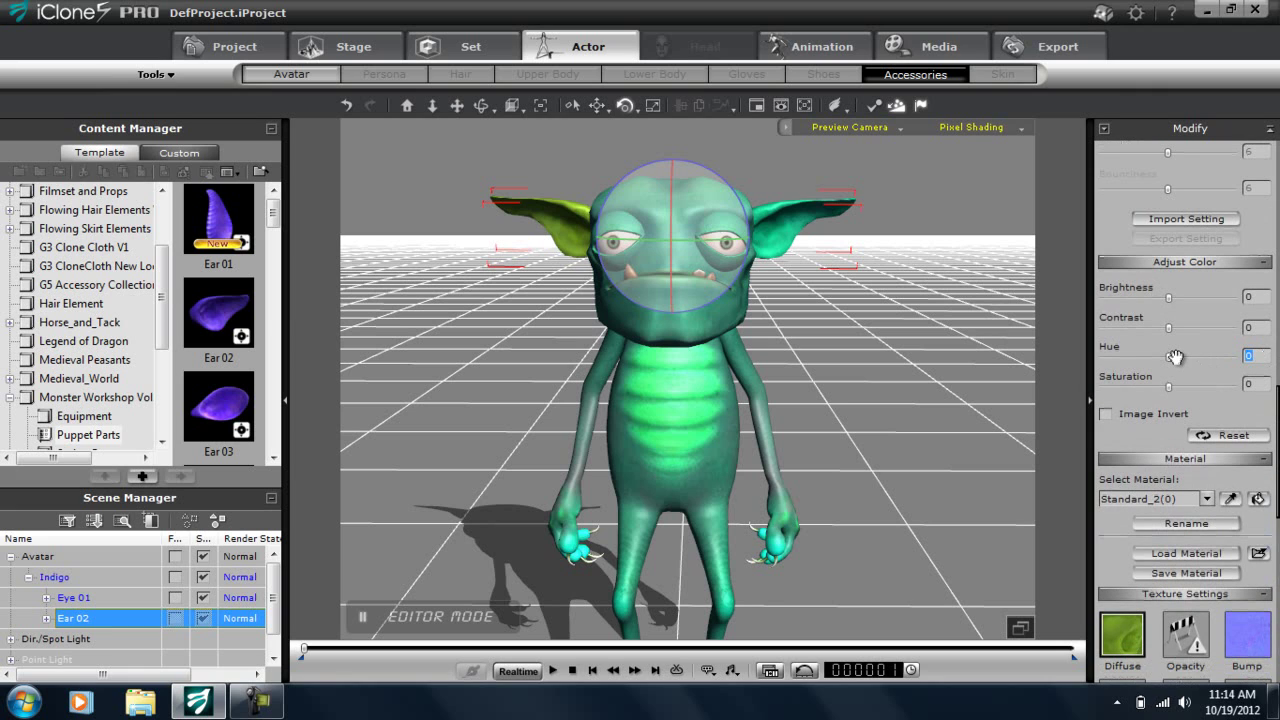
key("Tab")
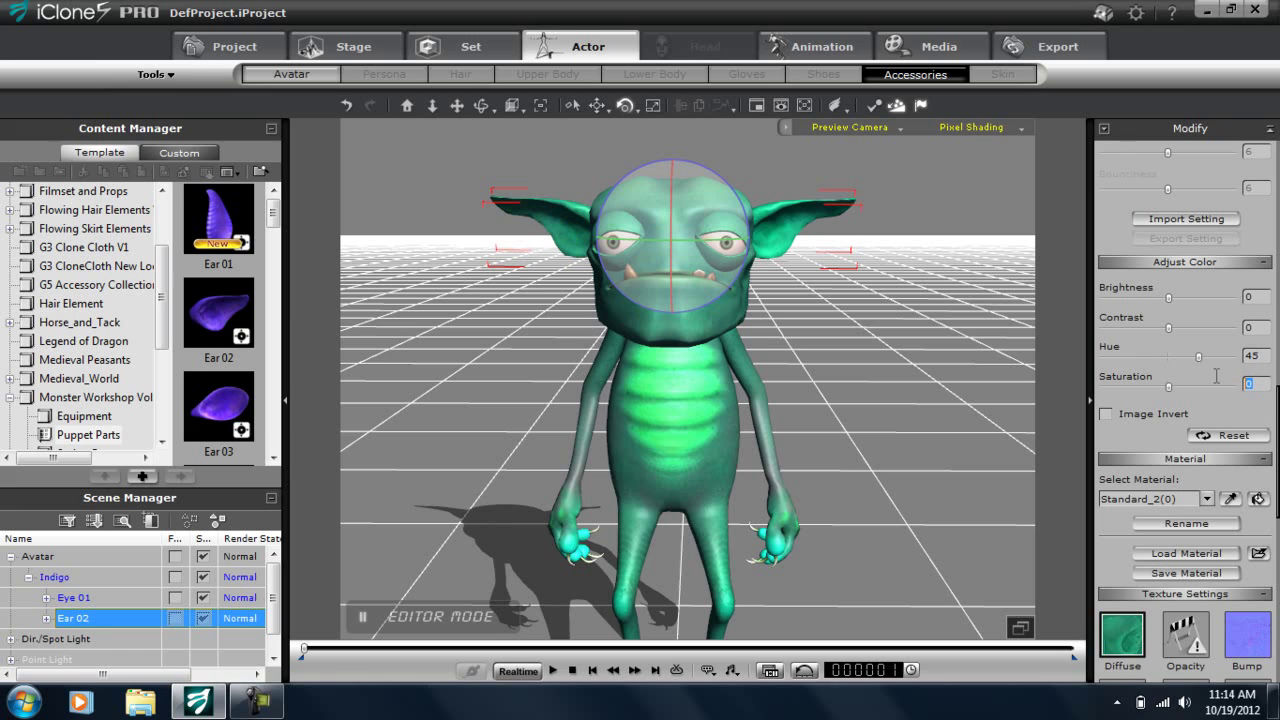
type("-20")
key("Return")
Step: Correct the saturation of Ear 02's first Standard_2(0) material to -20
left_click(1207, 498)
left_click(1150, 538)
double_click(1262, 383)
Step: Examine the recoloured monster from the side and the front
middle_click_drag(567, 324, 603, 387)
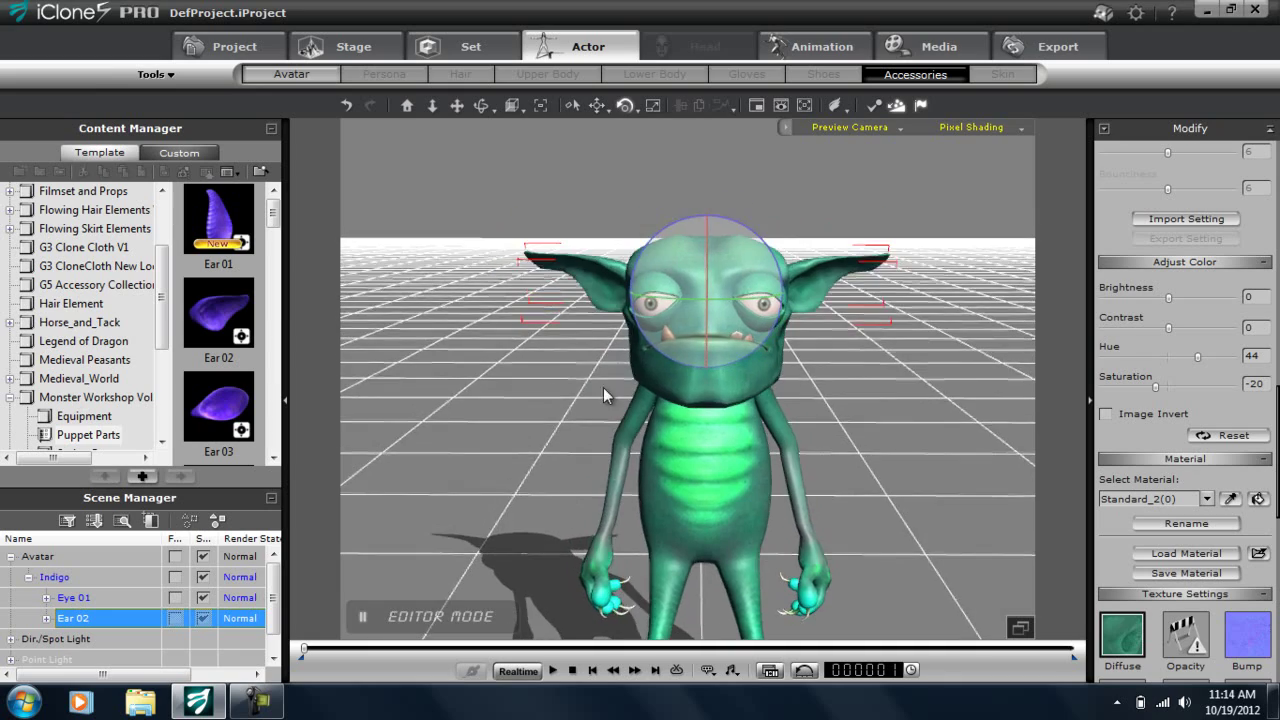
right_click_drag(740, 405, 790, 430)
middle_click_drag(797, 447, 787, 384)
right_click_drag(787, 384, 360, 339)
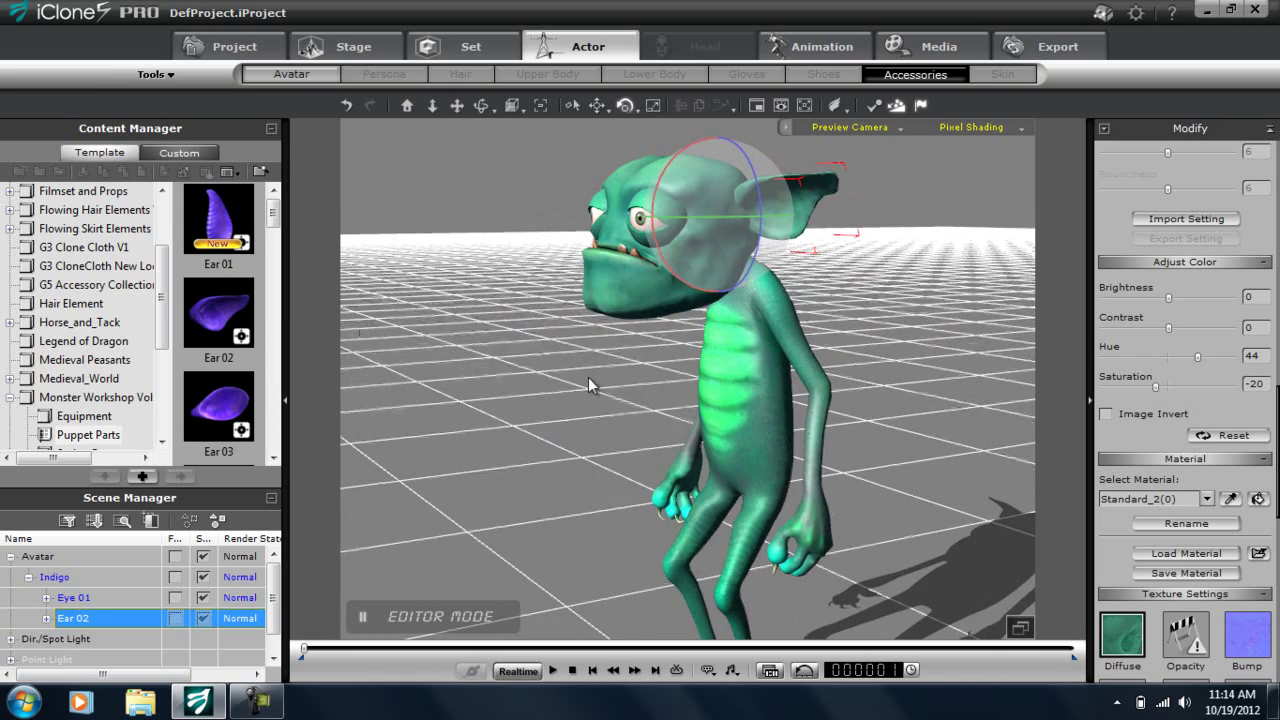
right_click_drag(589, 385, 769, 410)
right_click_drag(592, 402, 778, 413)
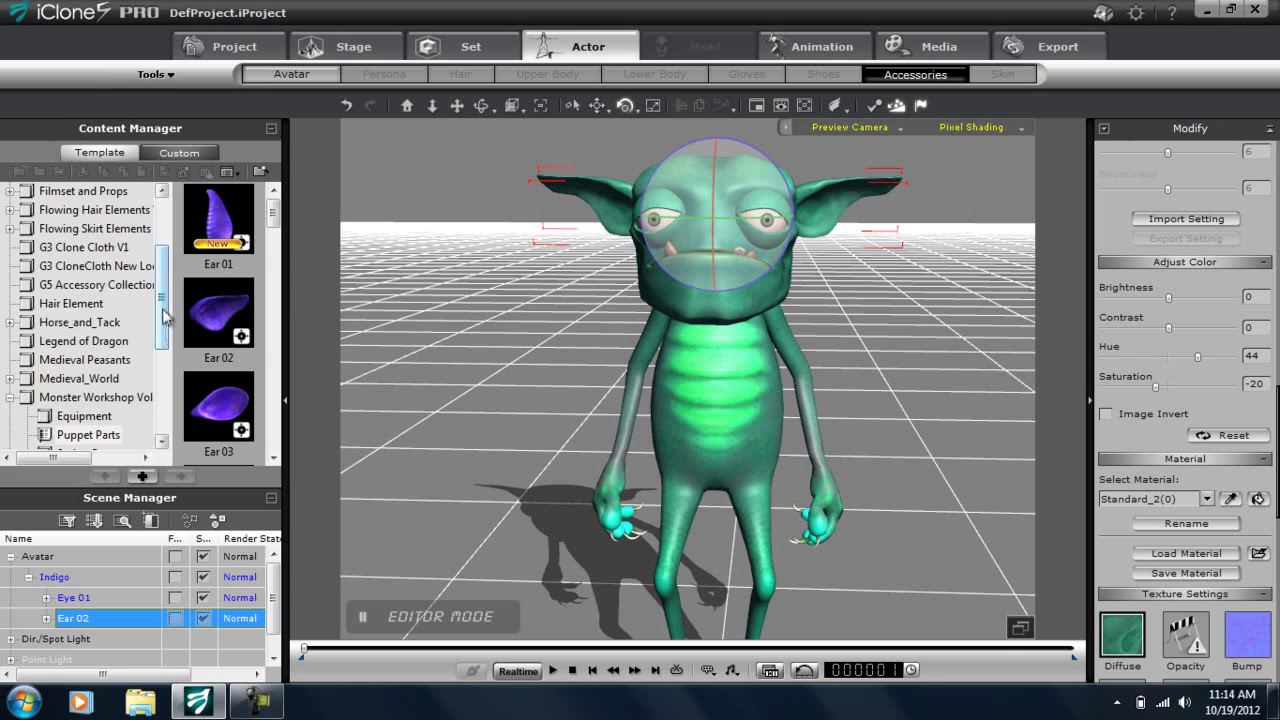
Step: Add the S_Tail 01 accessory from Monster Workshop's Spring Parts to the Indigo avatar
scroll(165, 350, "down", 2)
left_click(97, 343)
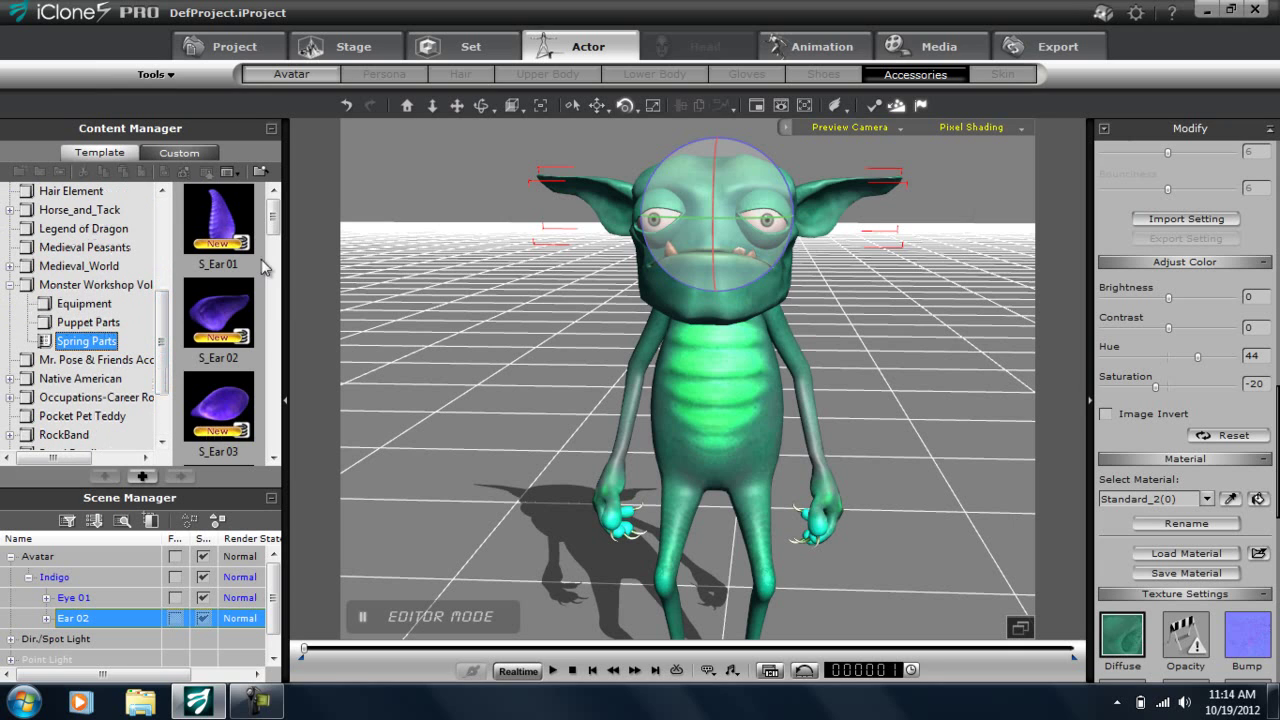
left_click_drag(276, 222, 283, 392)
double_click(219, 260)
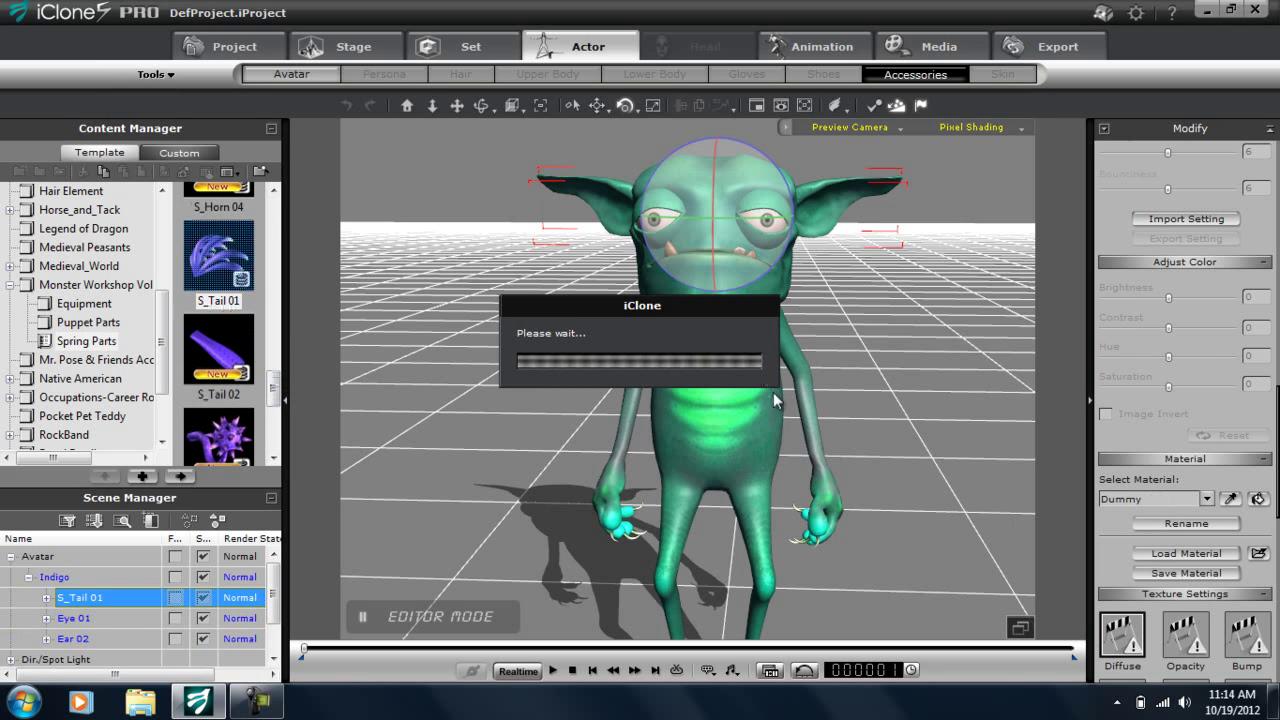
Step: Move S_Tail 01 from the lower back onto the front crown of the head and tilt it slightly forward as hair
right_click_drag(880, 402, 552, 410)
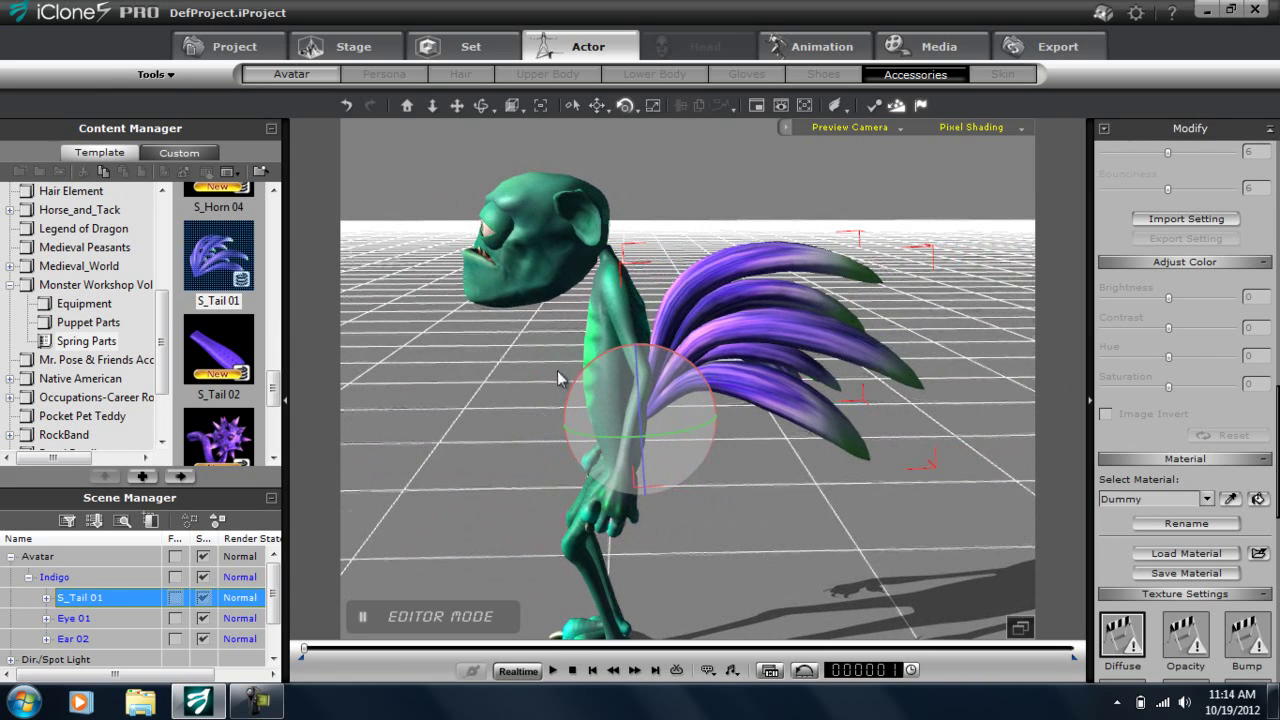
key("w")
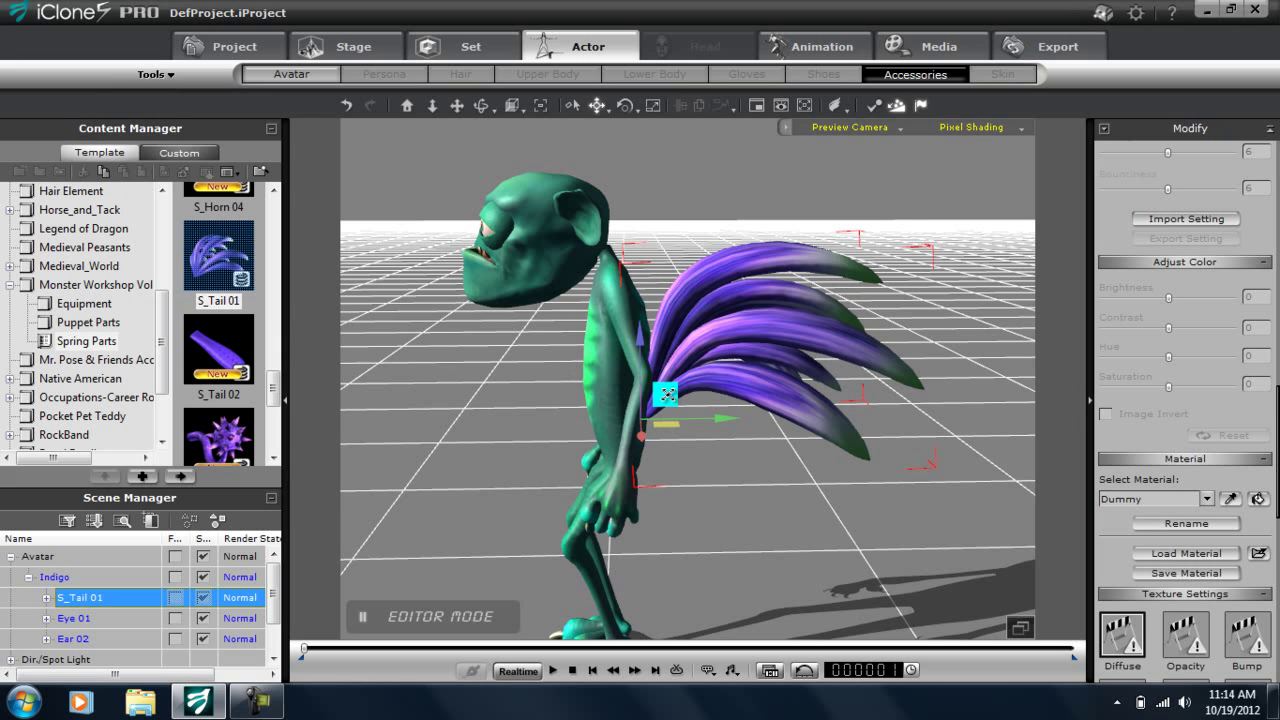
left_click_drag(666, 394, 524, 161)
middle_click_drag(537, 197, 834, 380)
middle_click_drag(748, 392, 380, 394)
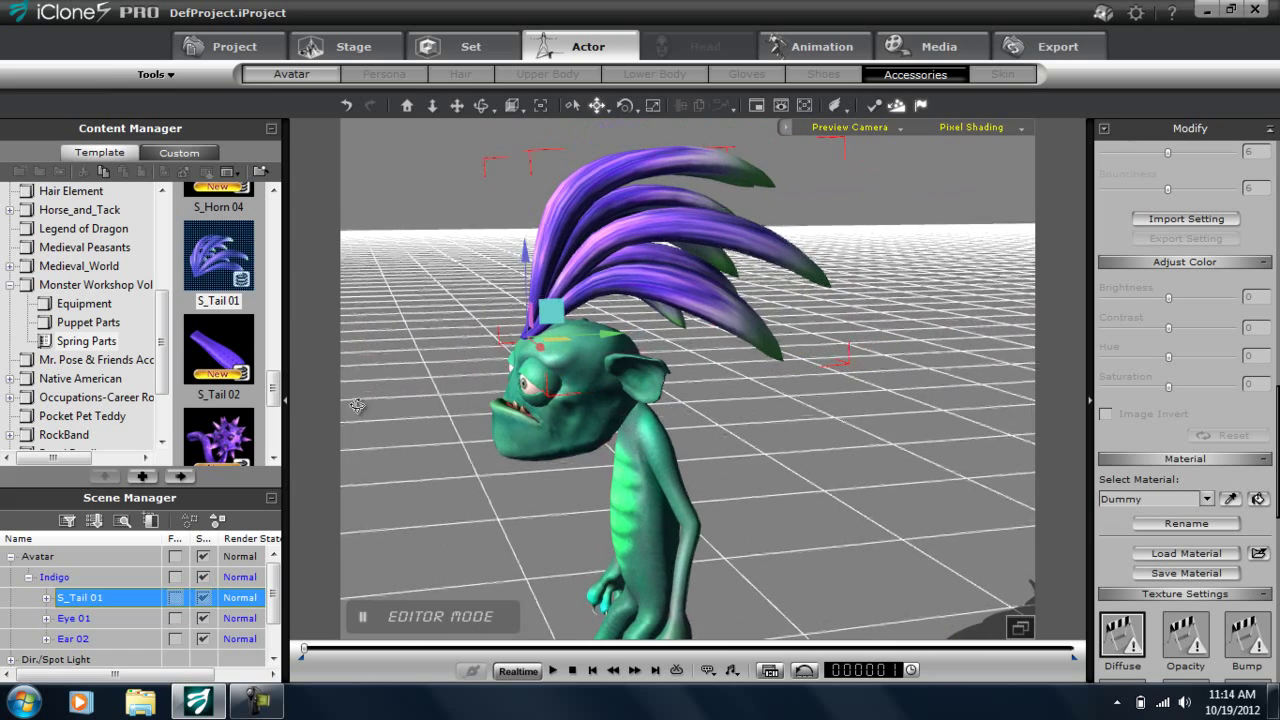
key("e")
left_click_drag(562, 267, 549, 262)
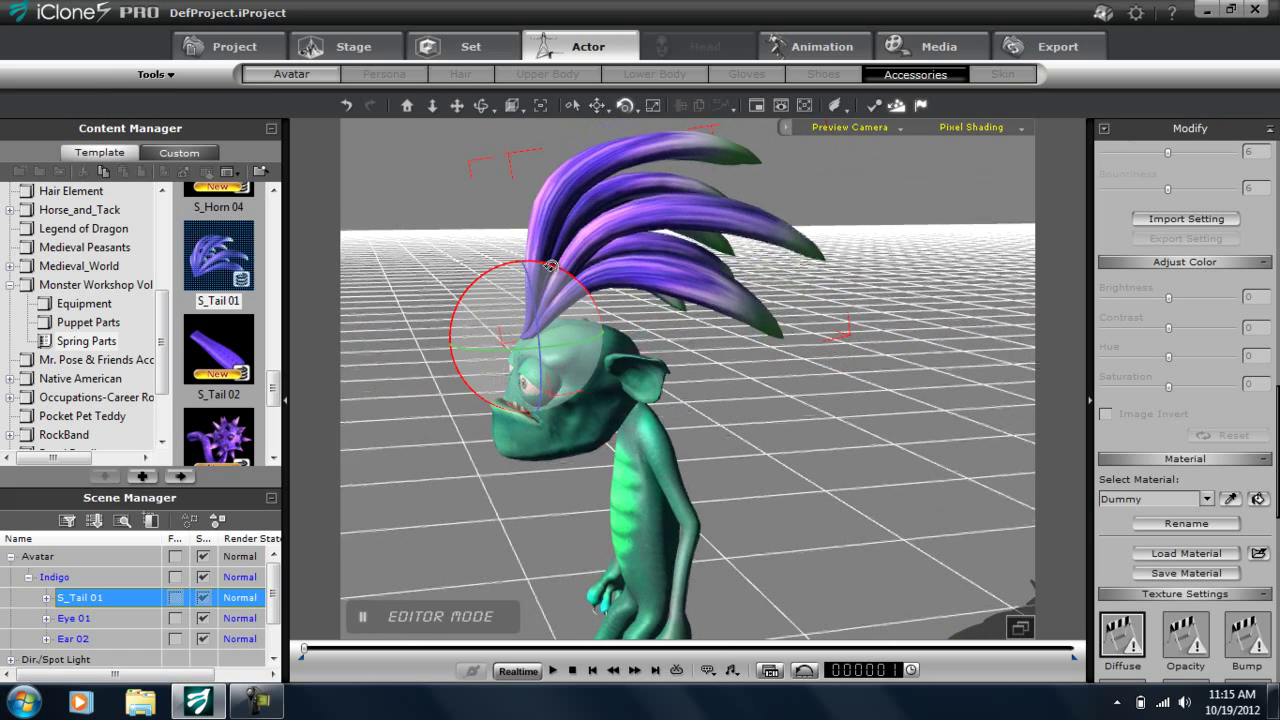
middle_click_drag(705, 493, 736, 474)
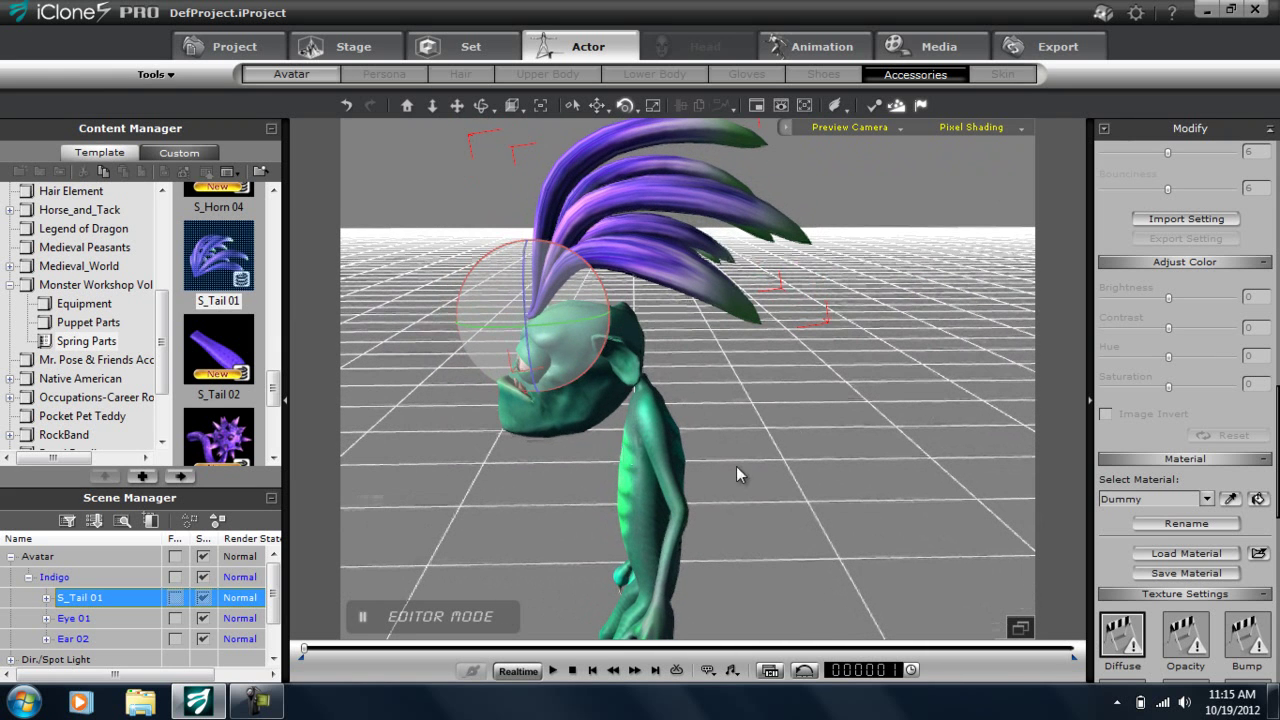
Step: Add a second S_Tail 01, place it on the head just behind the first and angle it lower toward the back
double_click(238, 252)
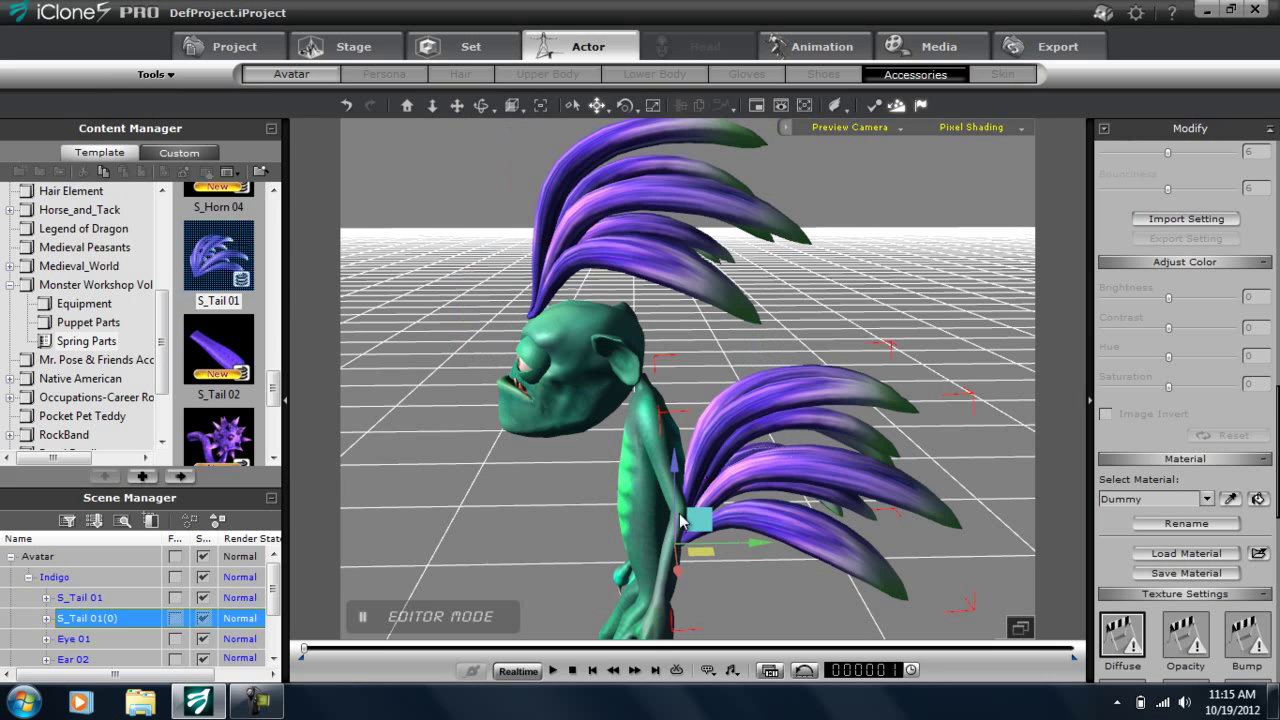
left_click_drag(693, 519, 621, 293)
key("e")
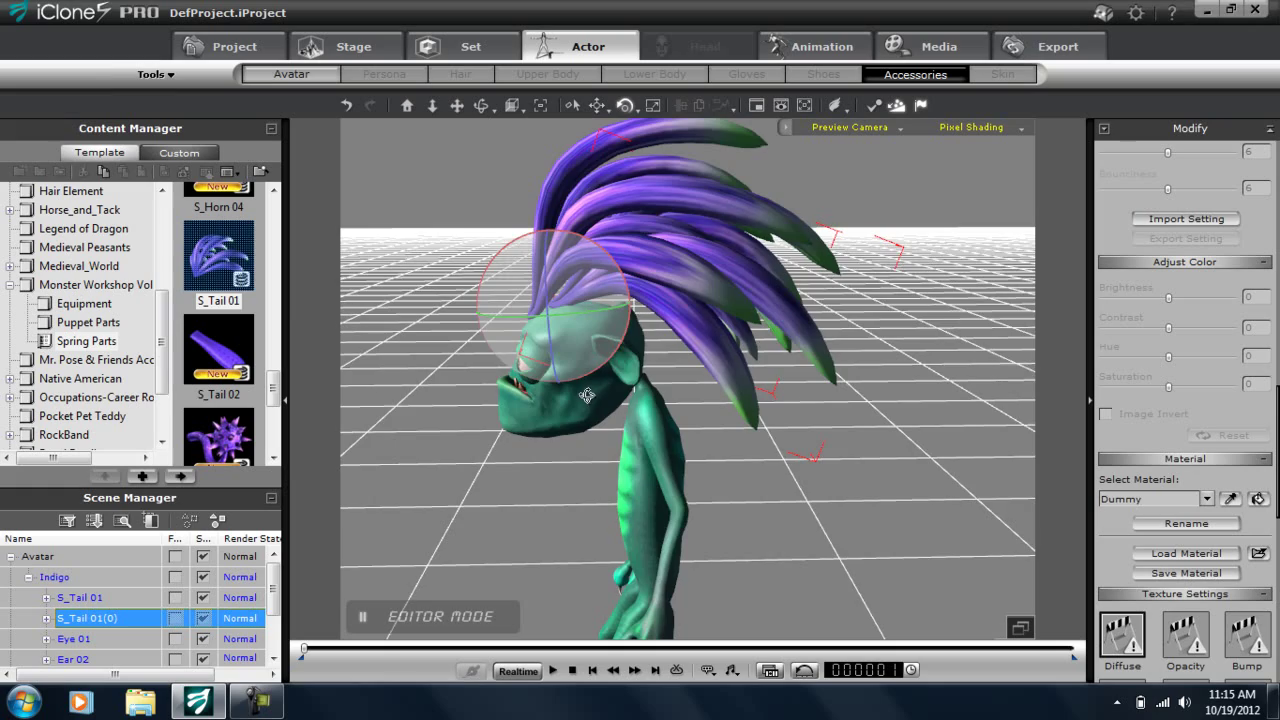
right_click_drag(621, 293, 852, 405)
right_click_drag(665, 405, 948, 408)
right_click_drag(789, 478, 636, 455)
middle_click_drag(635, 489, 606, 528)
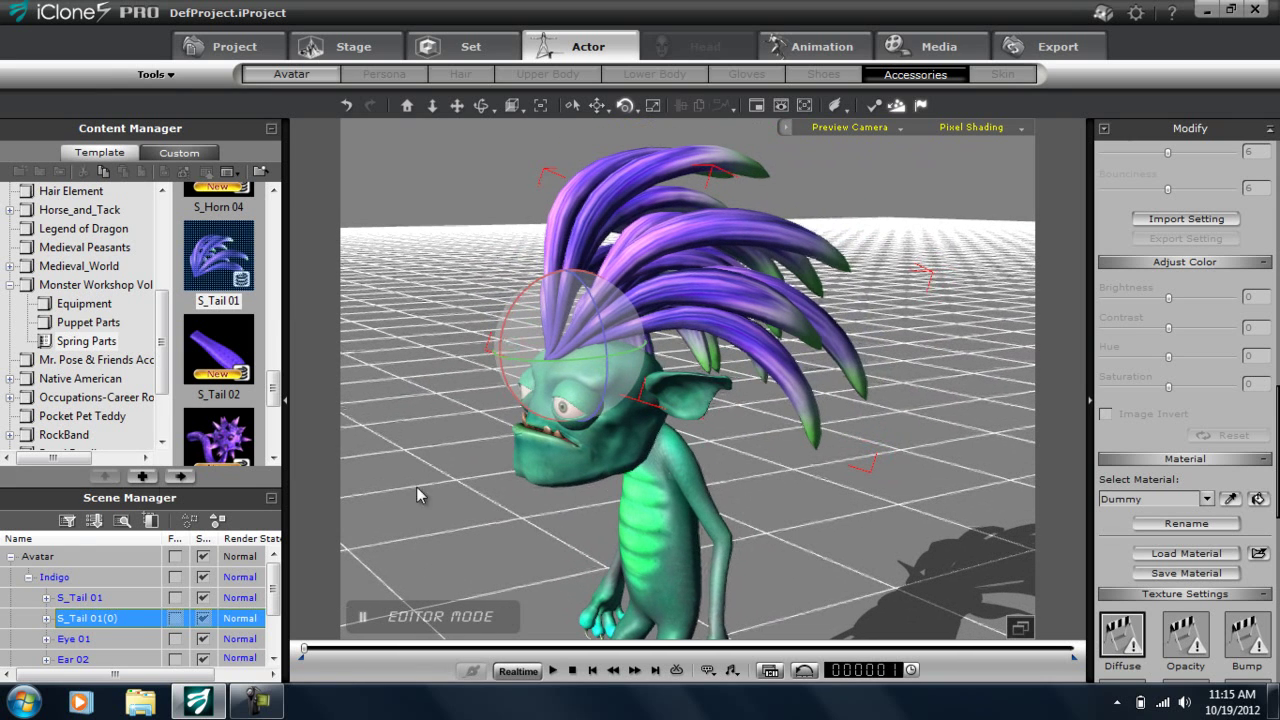
Step: Set the hue of the first S_Tail 01's Standard_2 material to 64
left_click(90, 600)
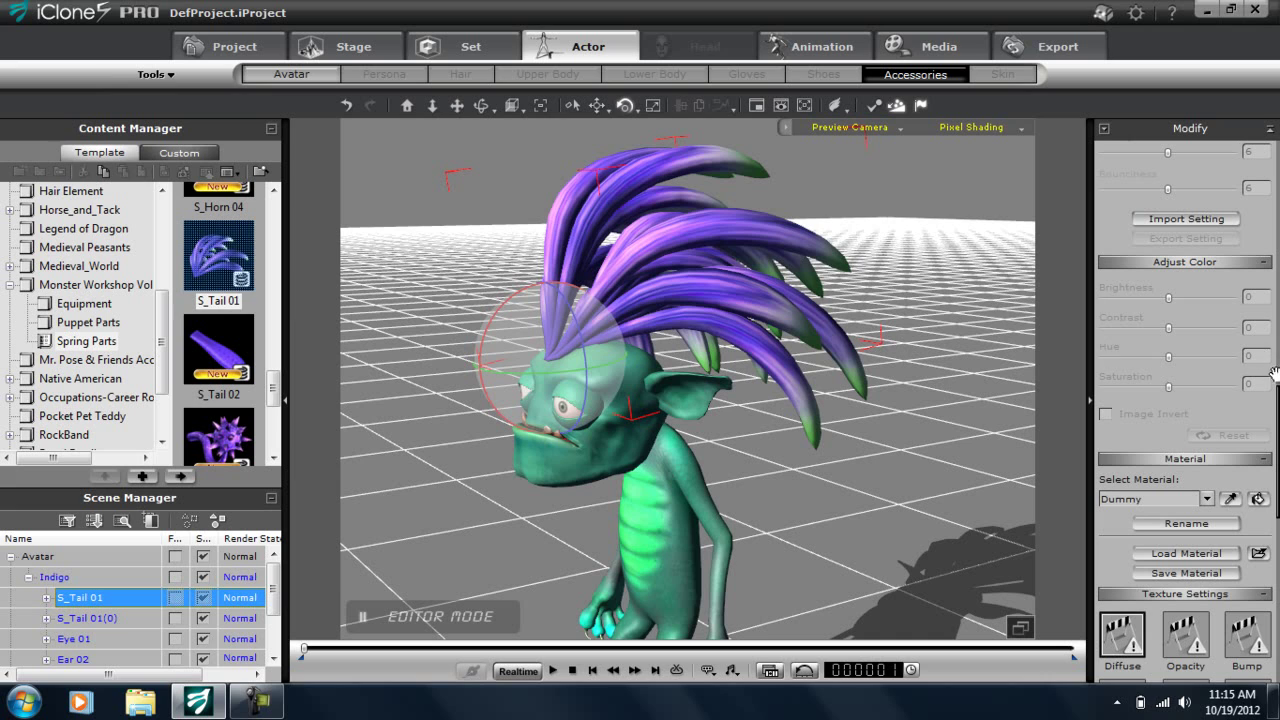
left_click(95, 622)
left_click(106, 598)
scroll(1185, 380, "down", 3)
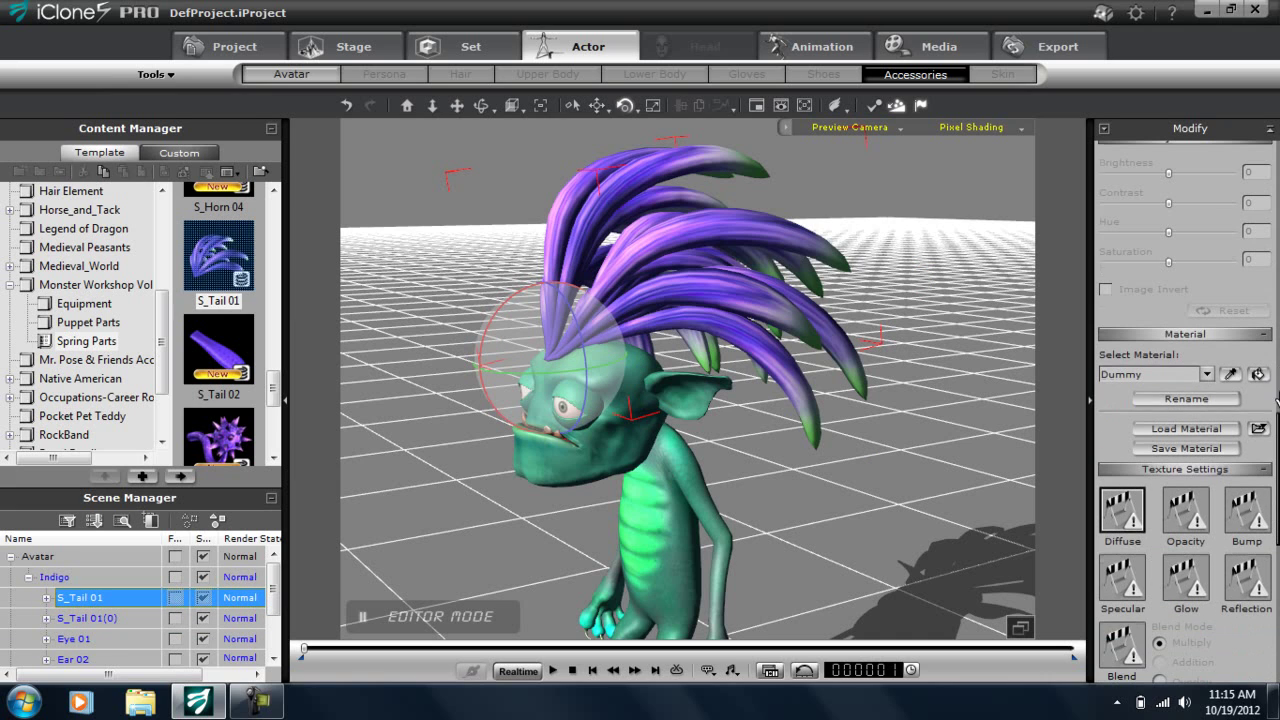
left_click(1207, 374)
left_click(1161, 401)
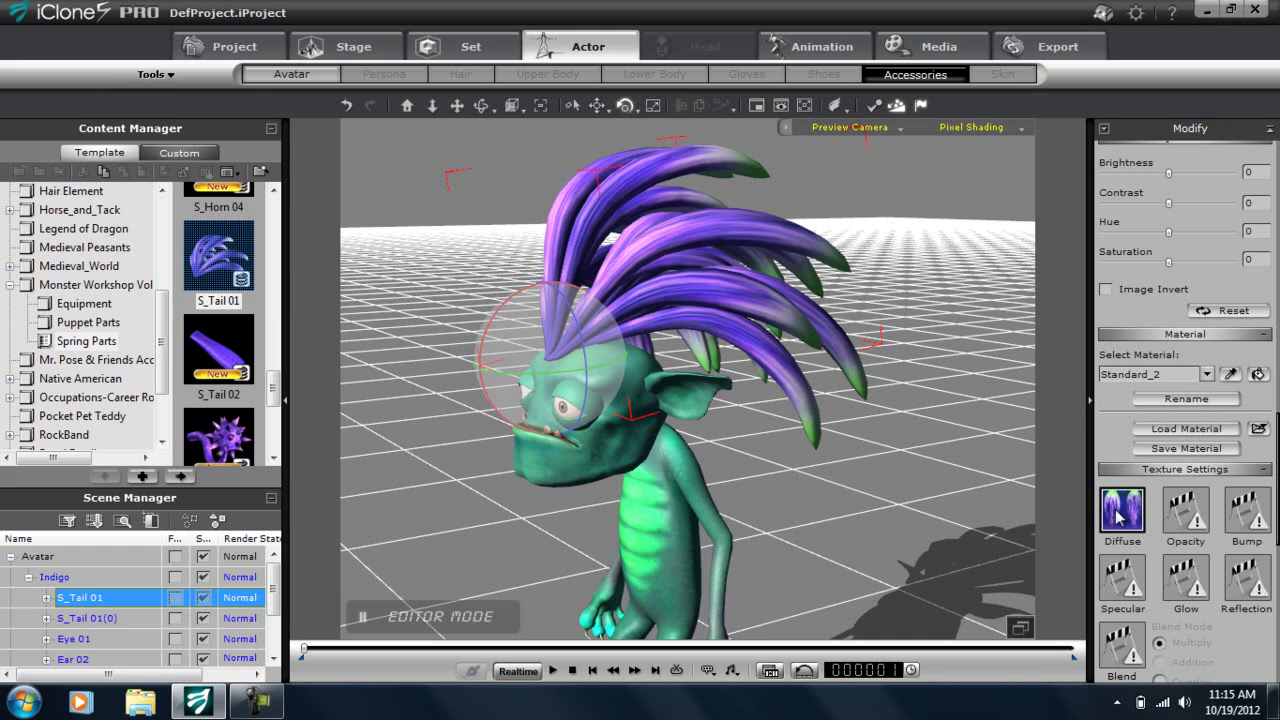
left_click_drag(1278, 433, 1278, 407)
left_click_drag(1172, 305, 1211, 319)
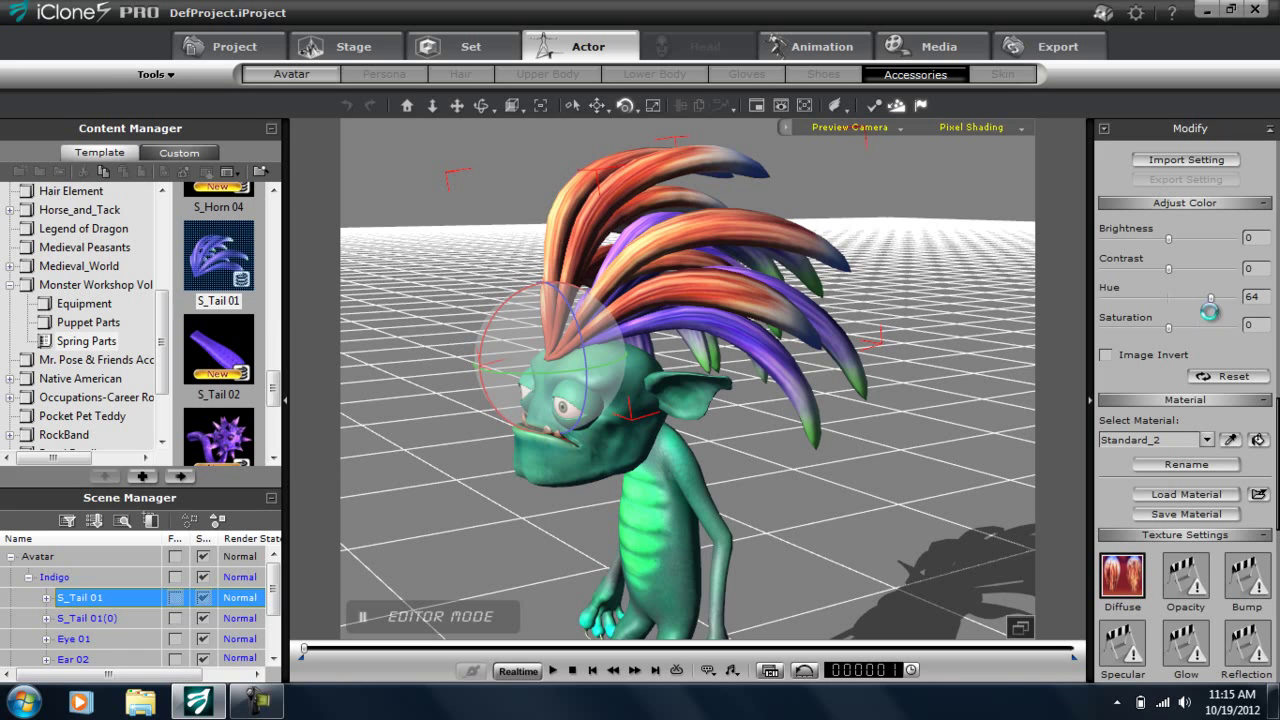
Step: Set the hue of the rear S_Tail 01(0)'s Standard_2 material to 88
left_click(96, 620)
left_click(1206, 440)
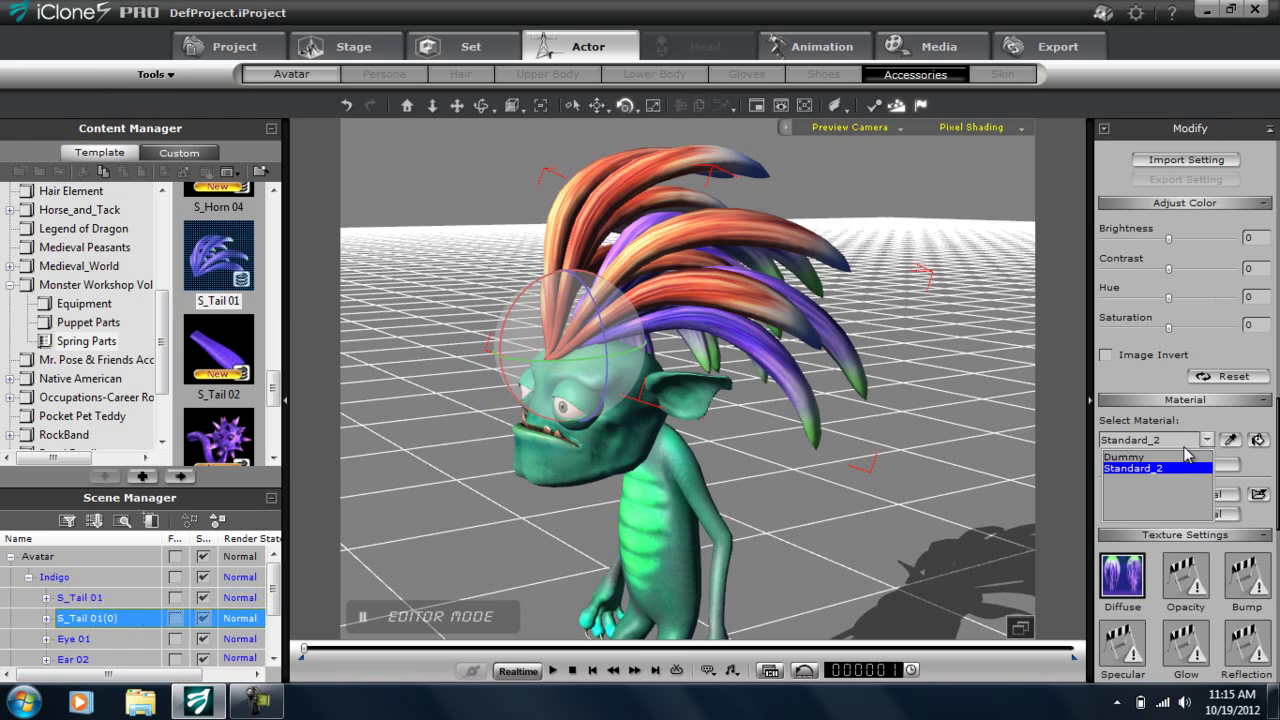
left_click(1158, 469)
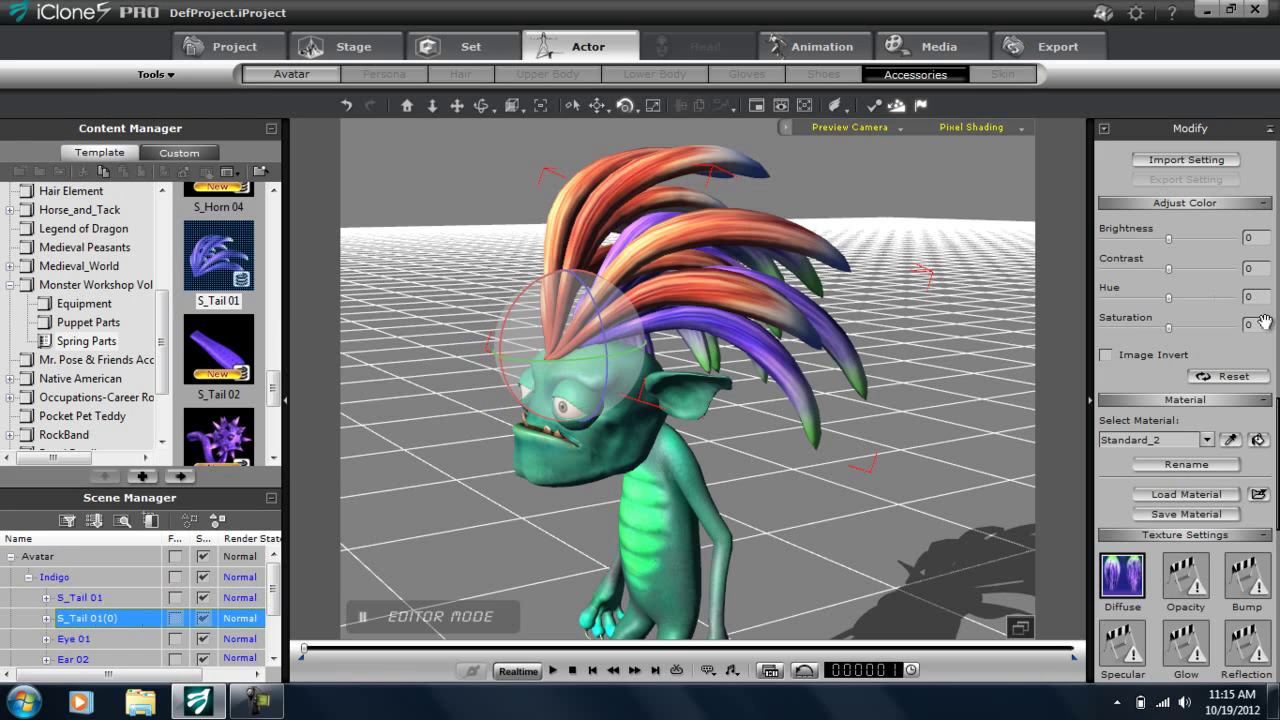
left_click_drag(1168, 297, 1231, 309)
Step: Preview the 01_Dance2 motion on the Indigo avatar with Motion Puppet to check how the hair follows the head
right_click_drag(736, 461, 680, 458)
left_click(680, 458)
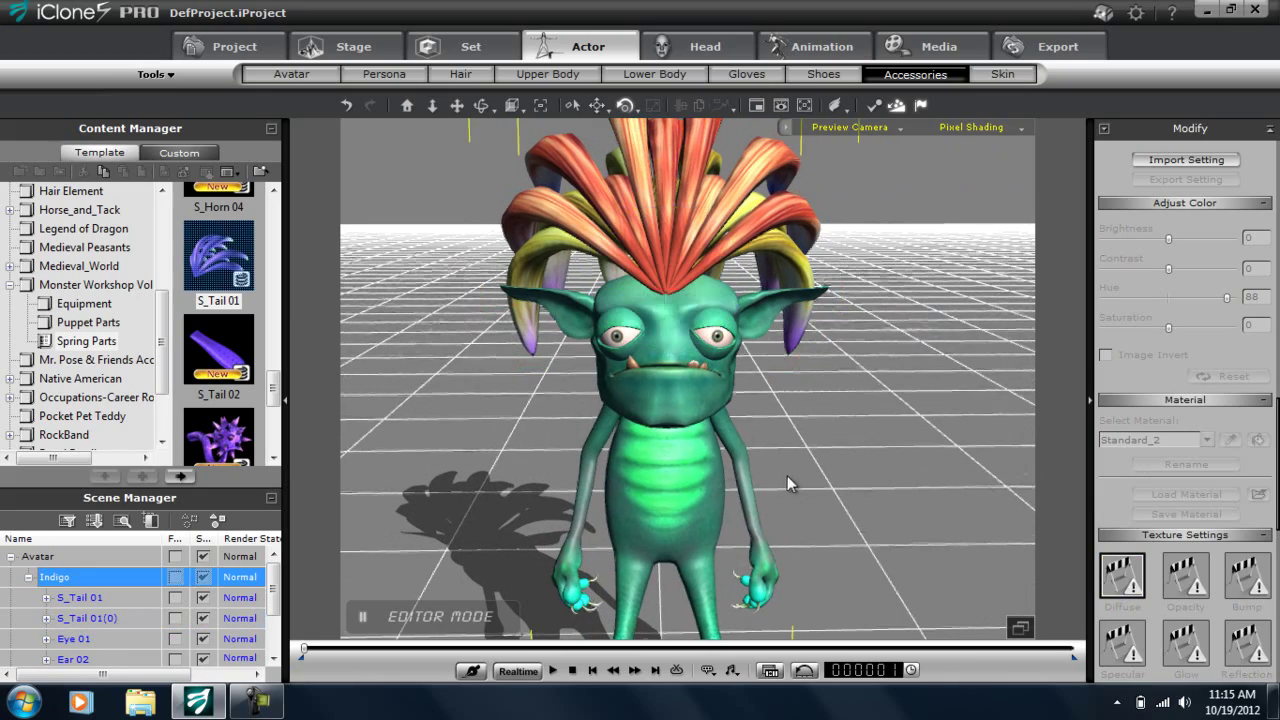
right_click_drag(867, 455, 620, 468)
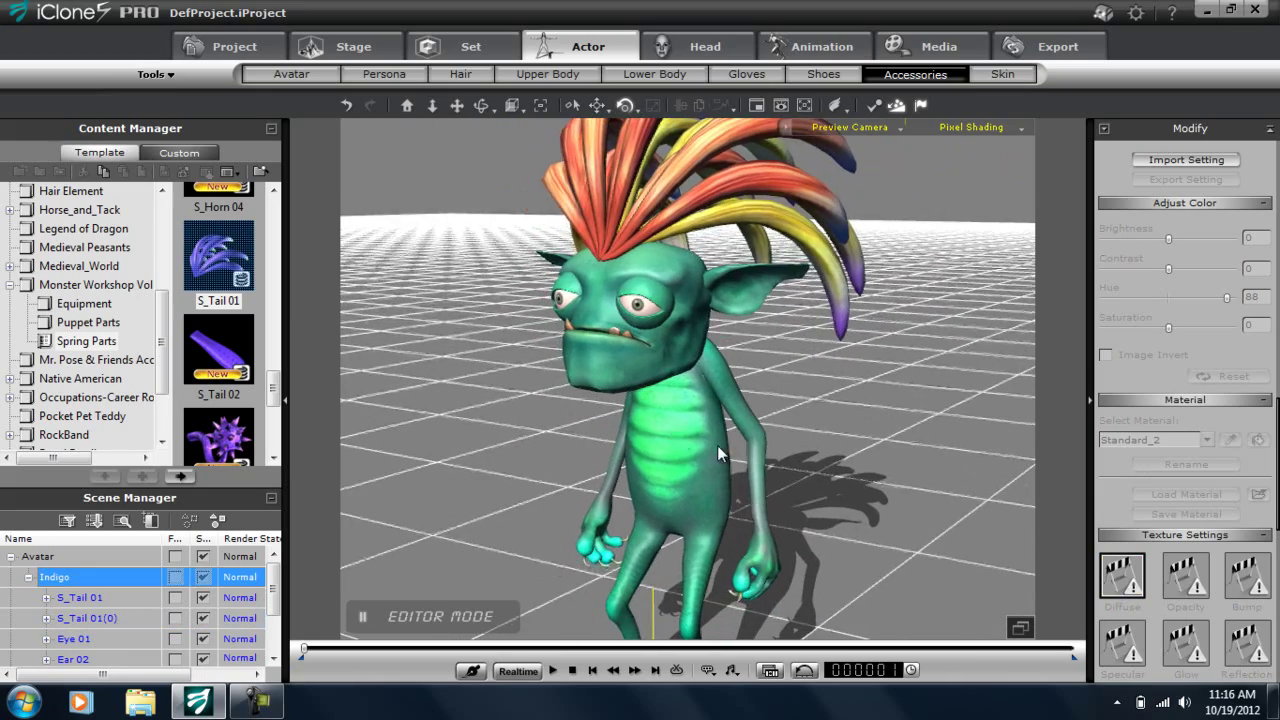
right_click_drag(717, 445, 809, 427)
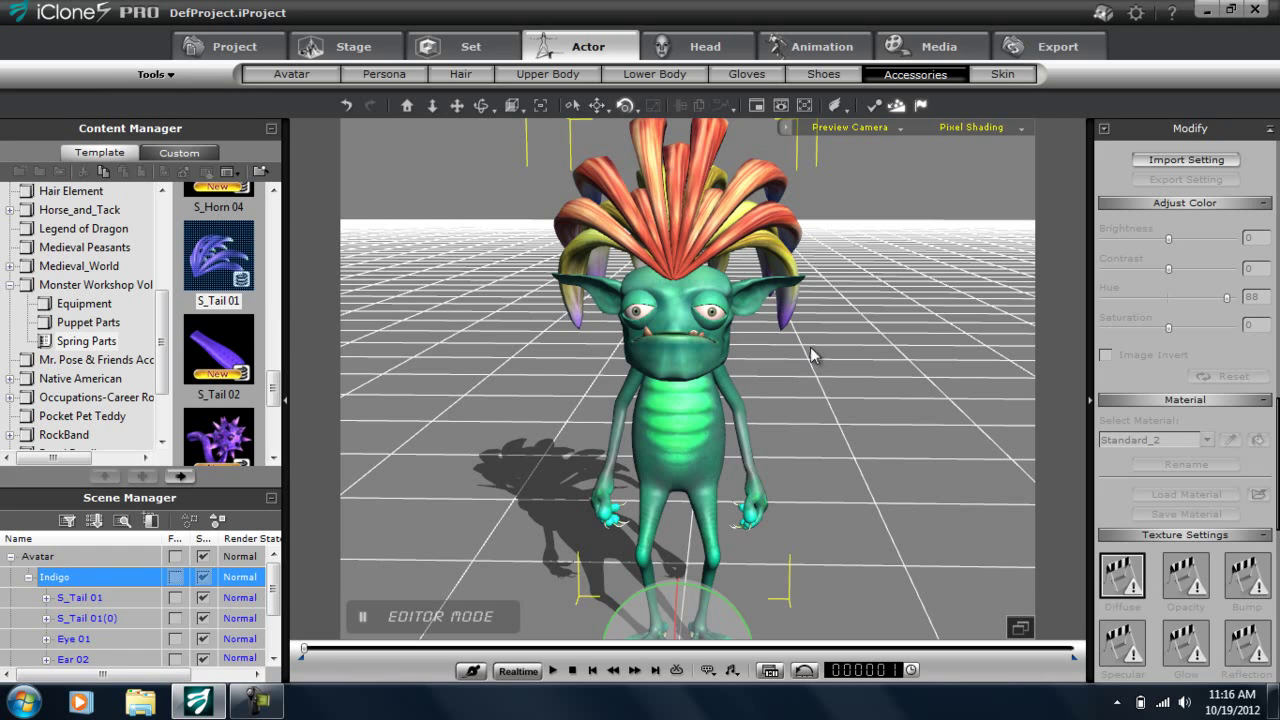
left_click(814, 47)
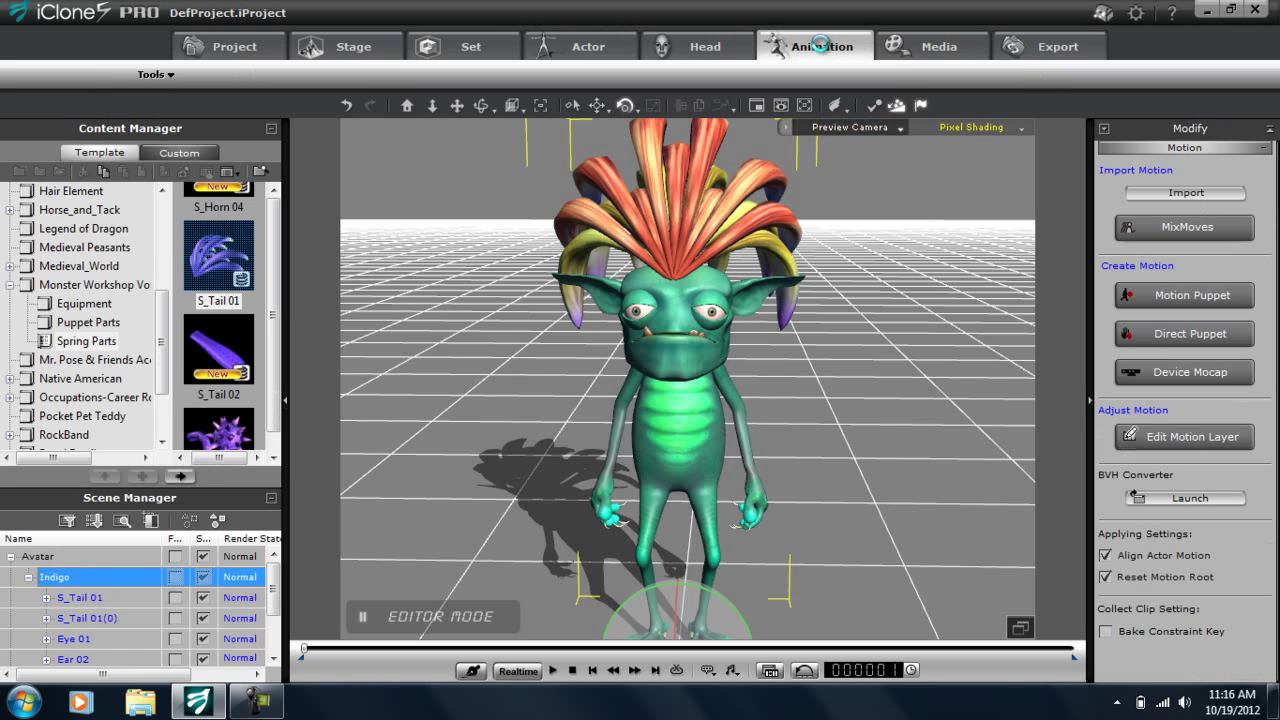
left_click(1177, 296)
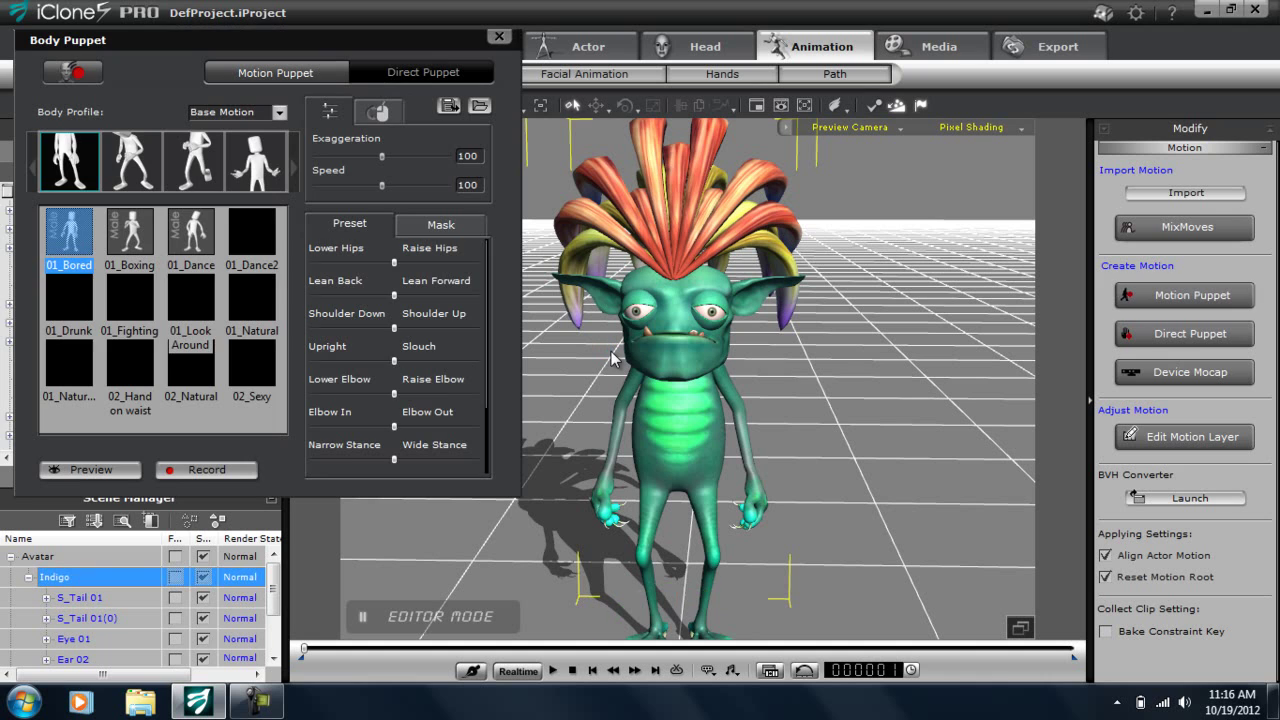
left_click(270, 242)
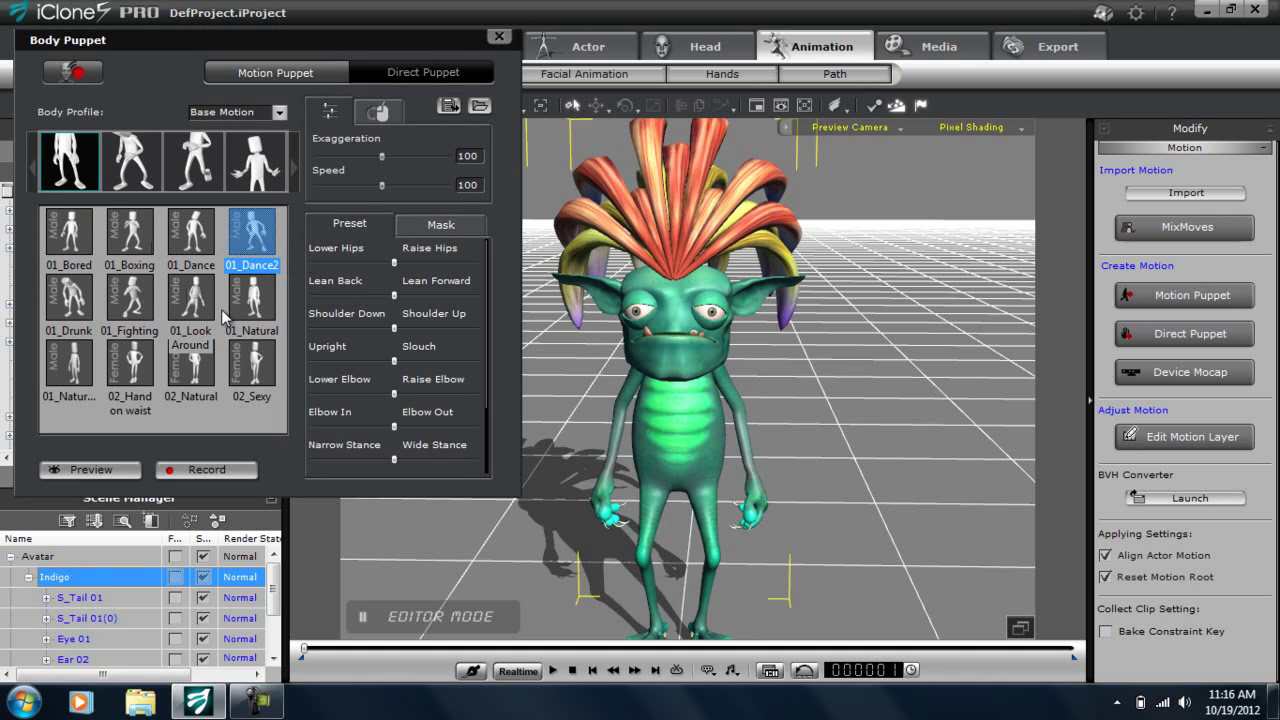
left_click(118, 468)
key("space")
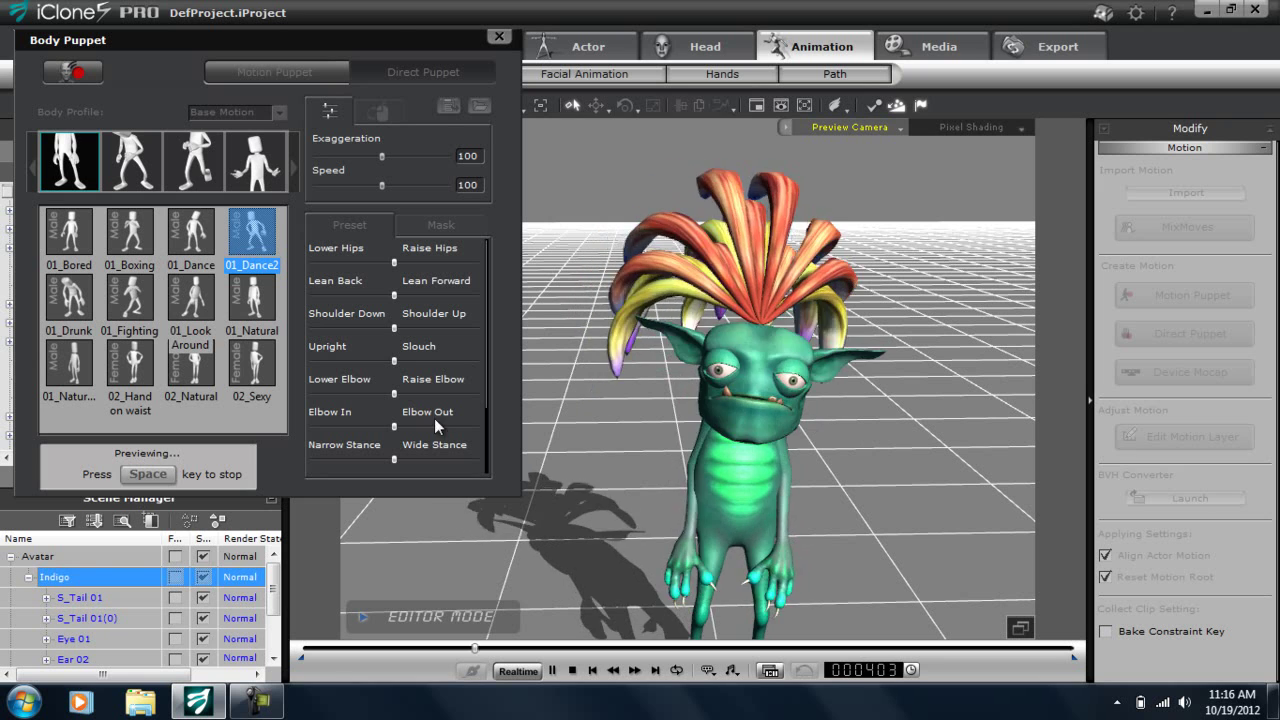
key("space")
left_click(498, 36)
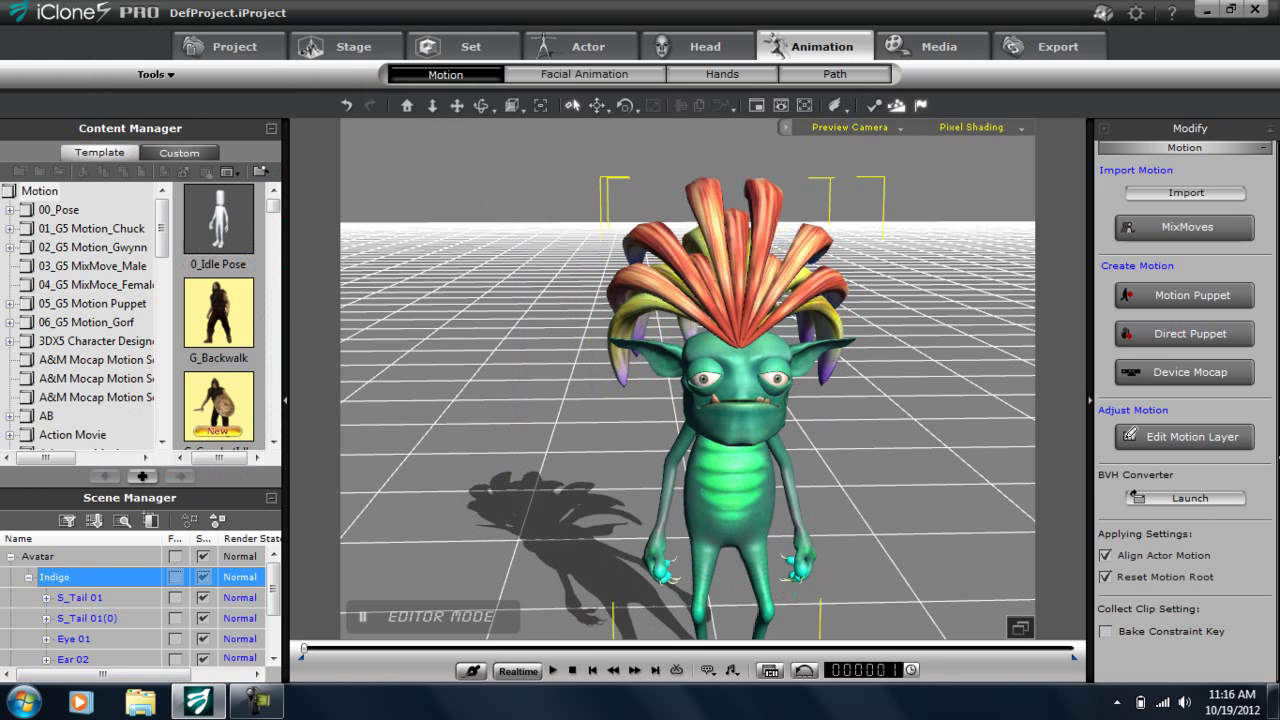
Step: Attach the front S_Tail 01 accessory to the avatar's RL_Head sub-node, aligned by Position and Rotation
left_click(590, 46)
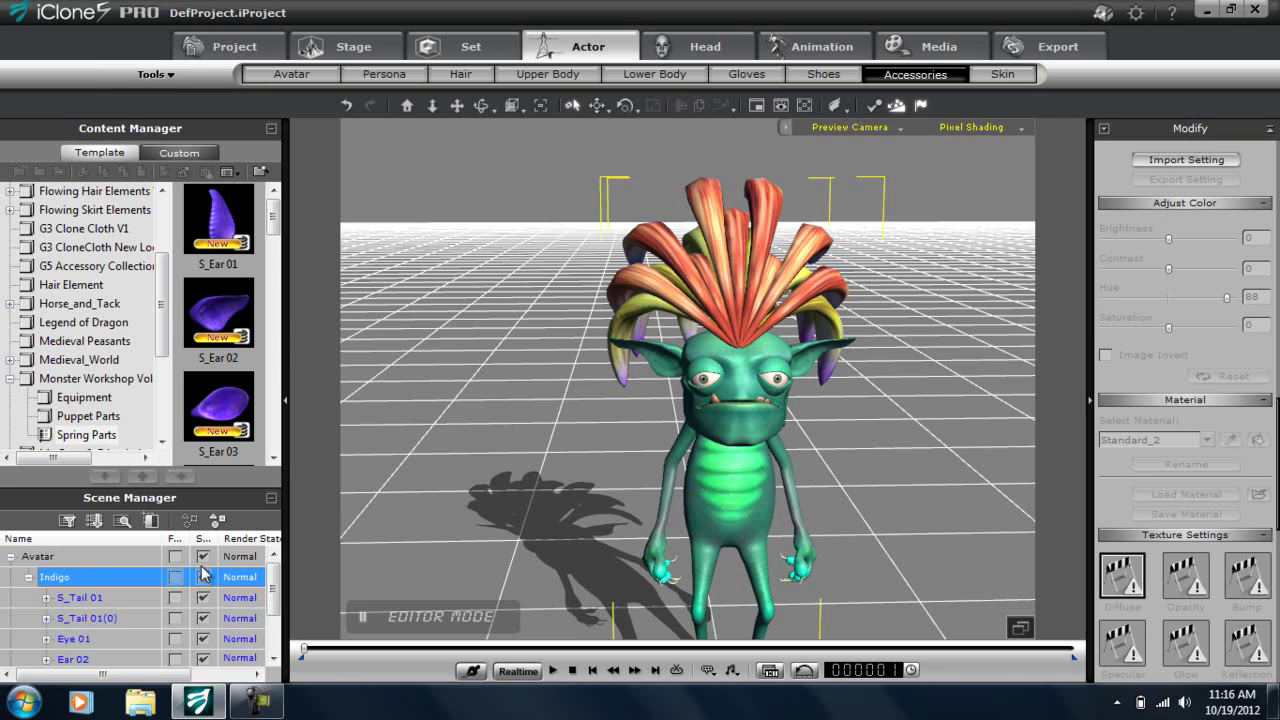
left_click(80, 597)
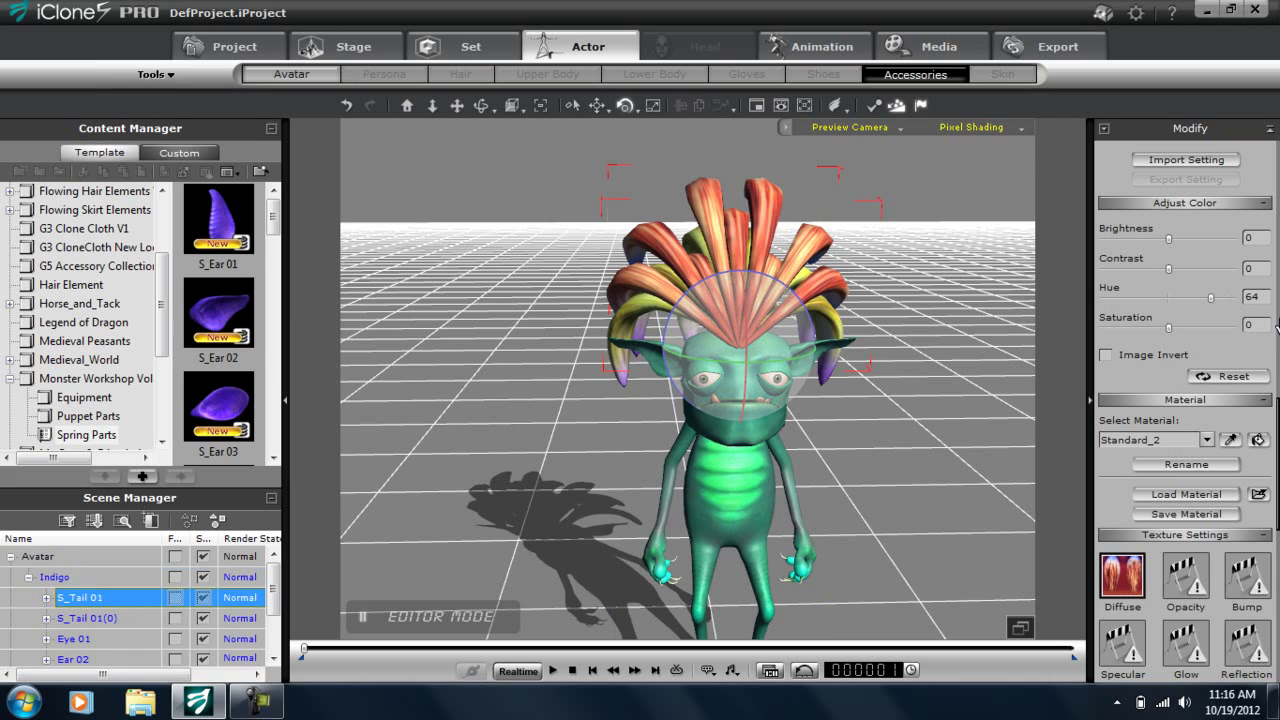
left_click_drag(1277, 325, 1277, 180)
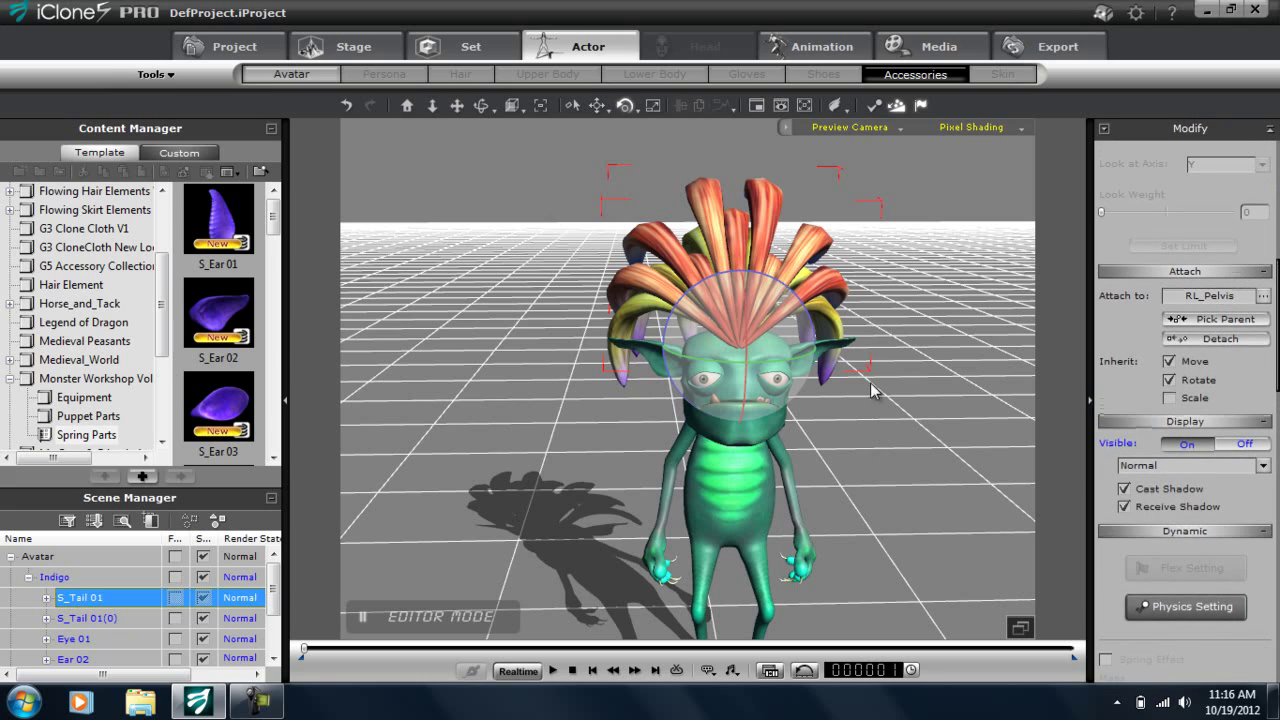
right_click_drag(895, 380, 455, 395)
scroll(860, 520, "up", 5)
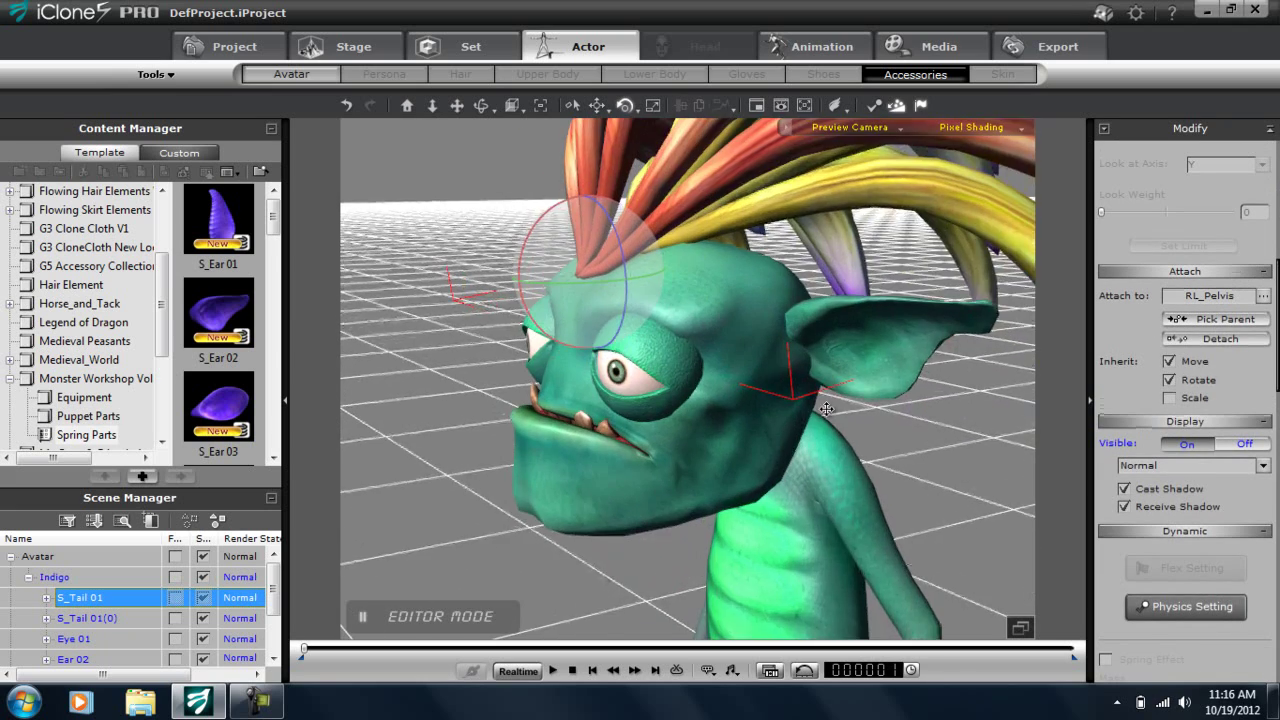
middle_click_drag(858, 410, 857, 480)
scroll(857, 480, "down", 3)
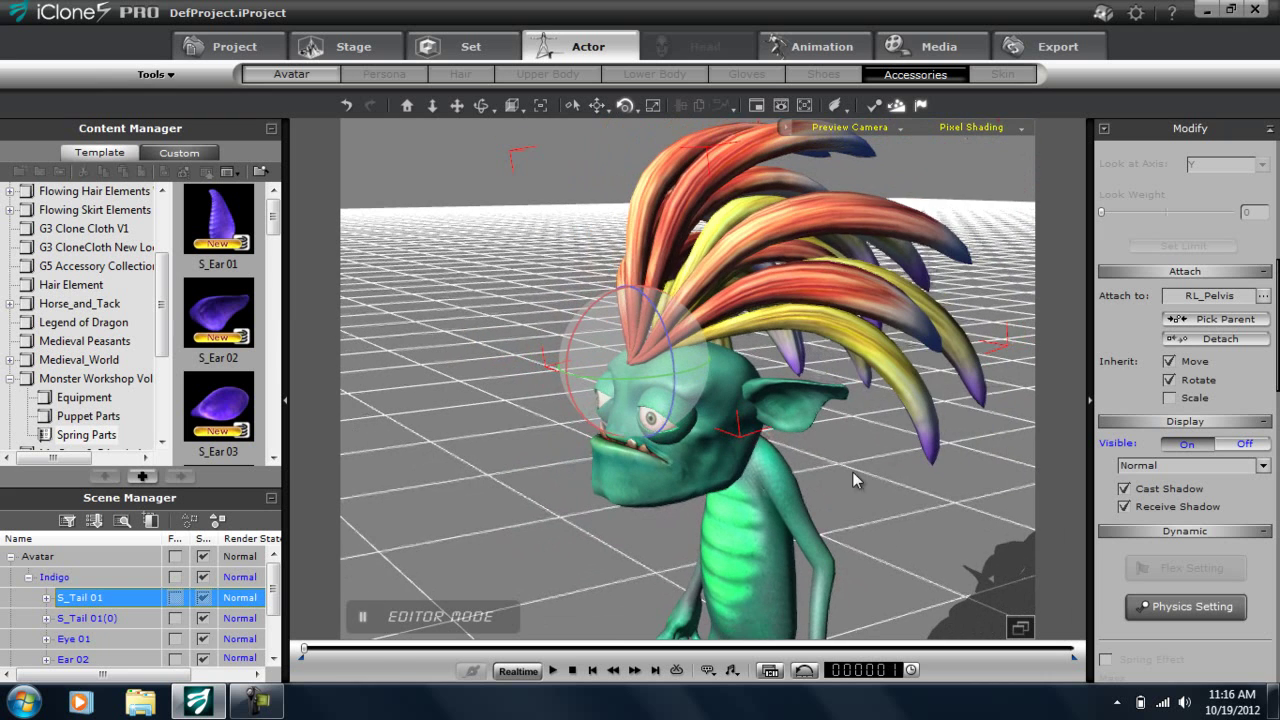
right_click_drag(914, 433, 850, 435)
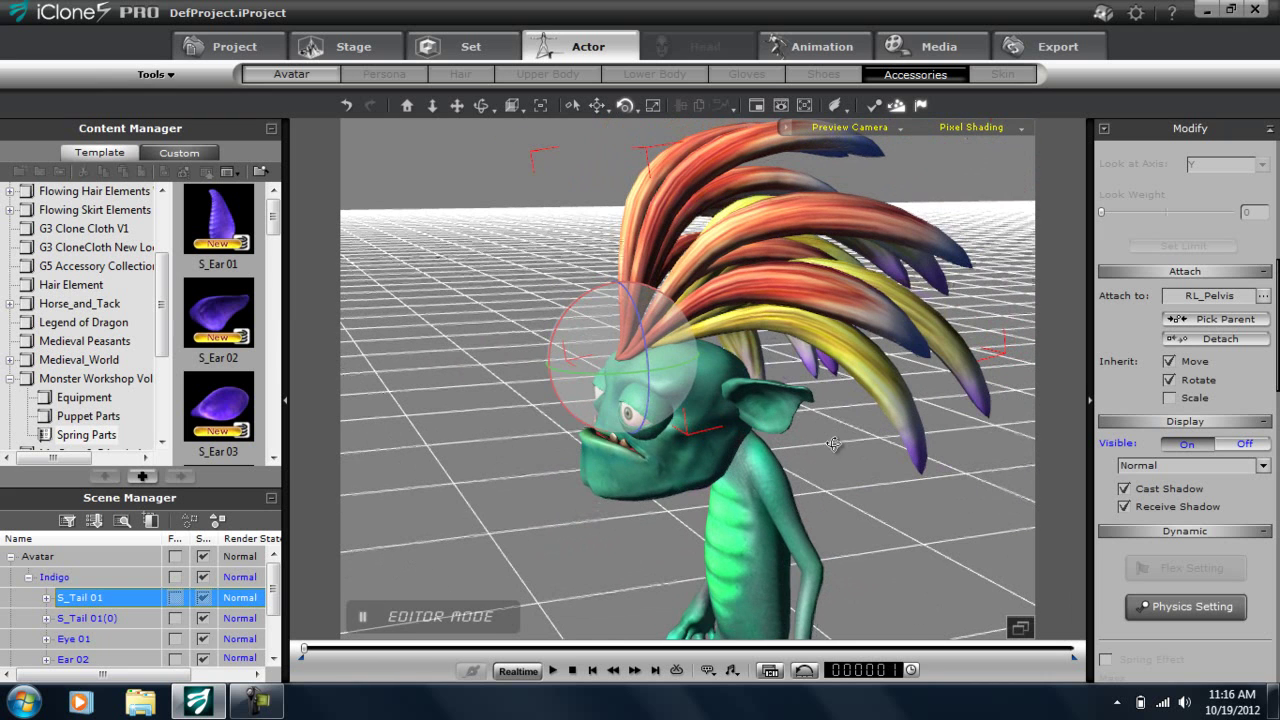
left_click(1263, 299)
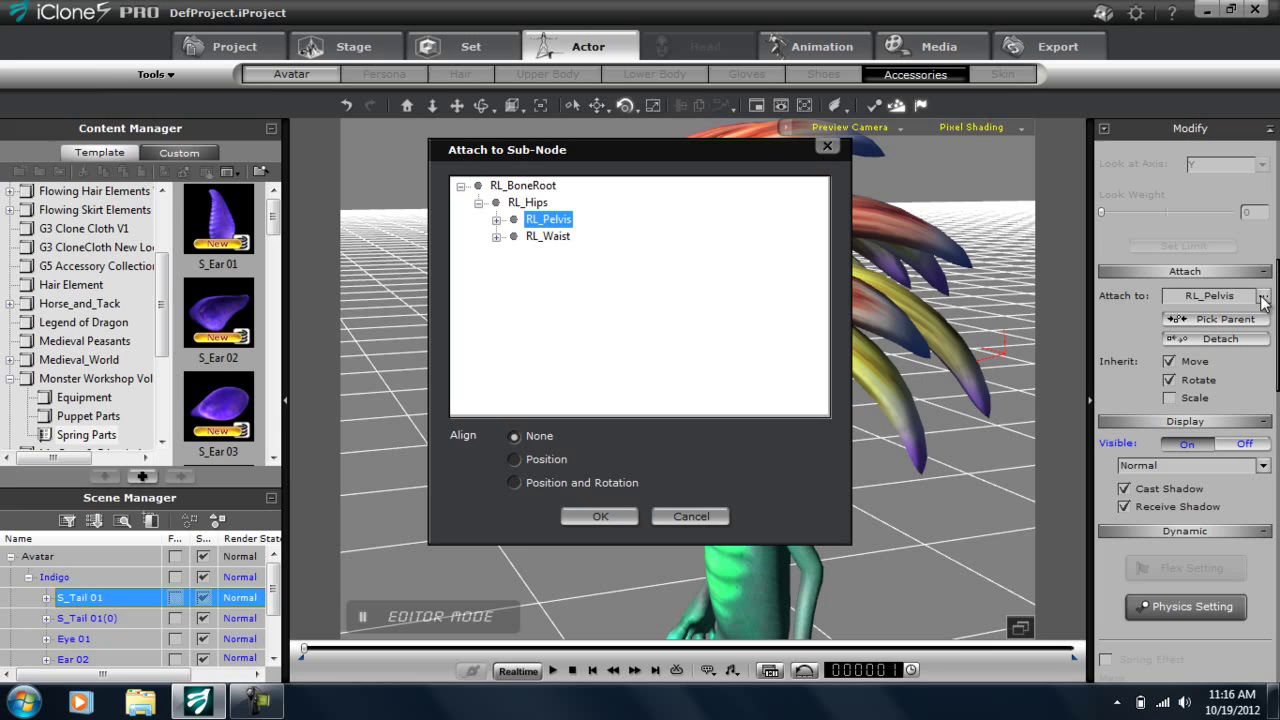
left_click(496, 237)
left_click(514, 253)
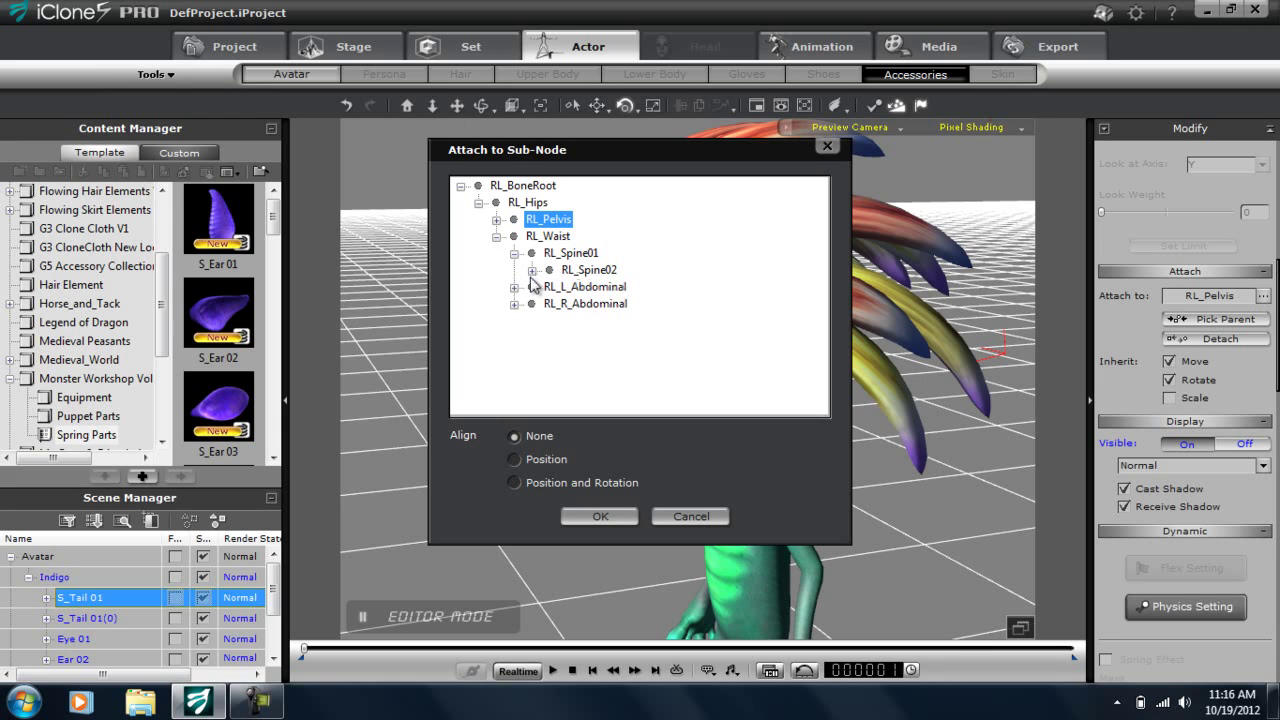
left_click(532, 270)
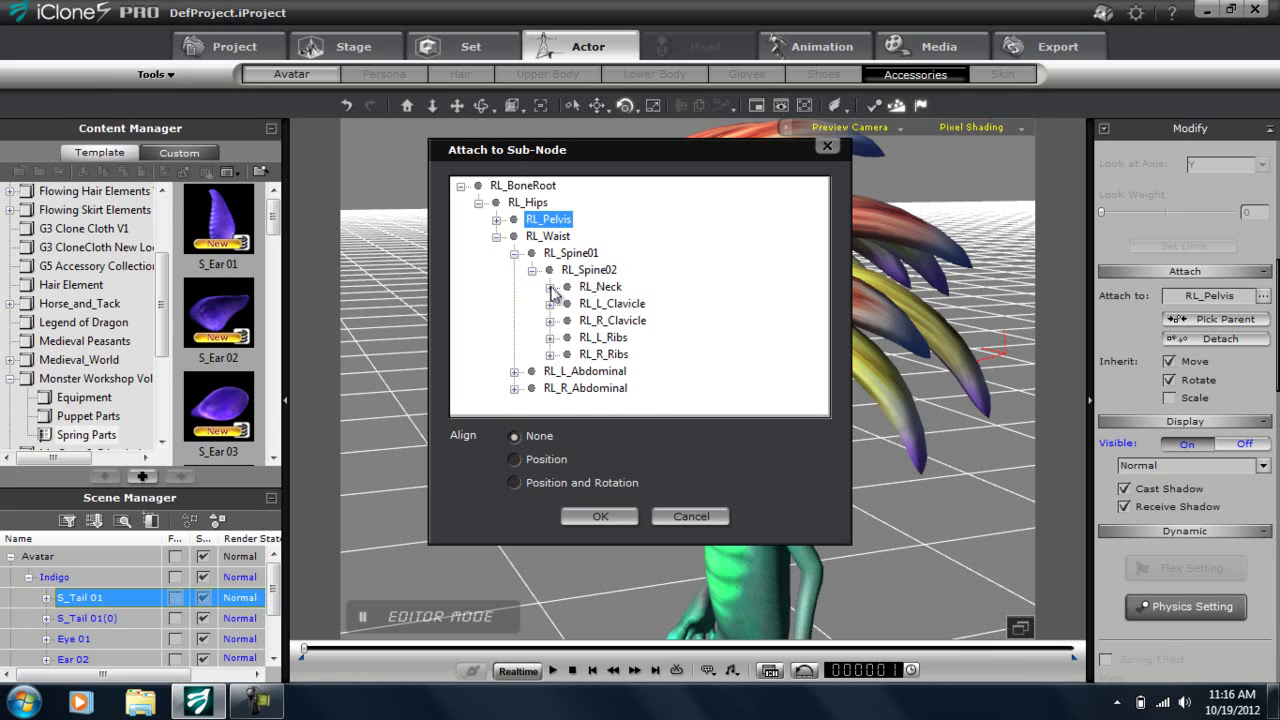
left_click(550, 287)
left_click(567, 304)
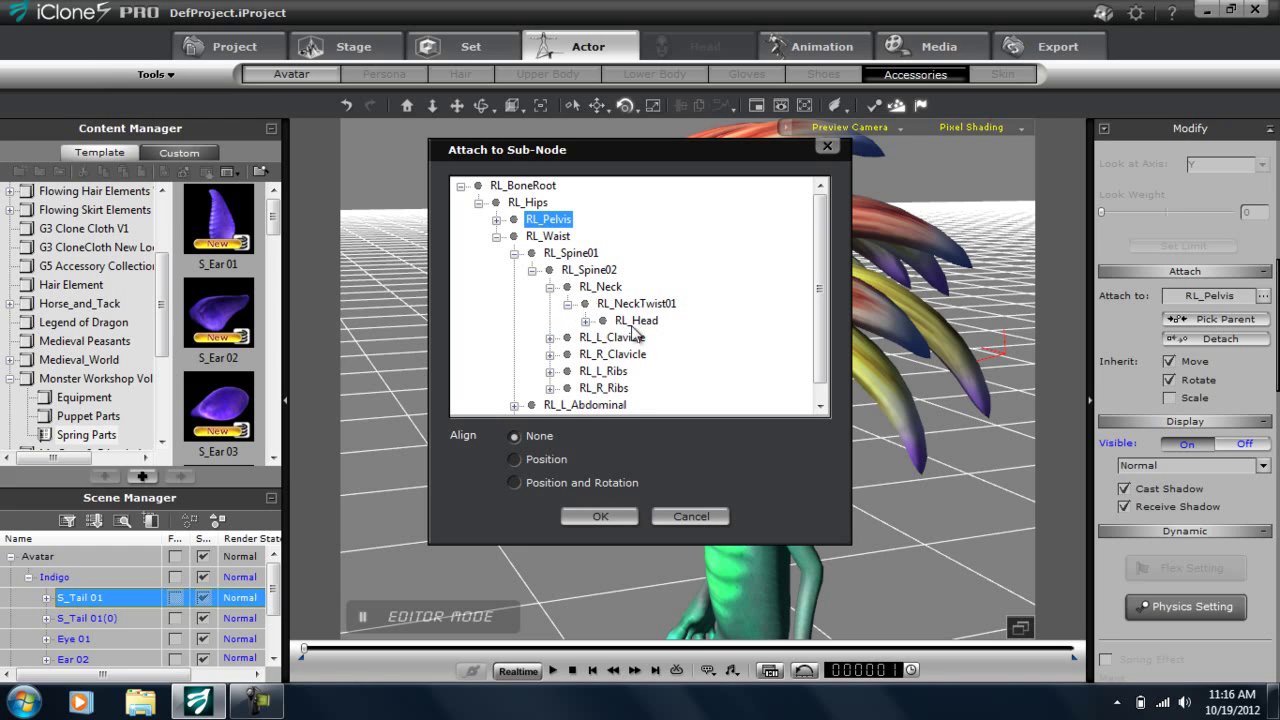
left_click(636, 321)
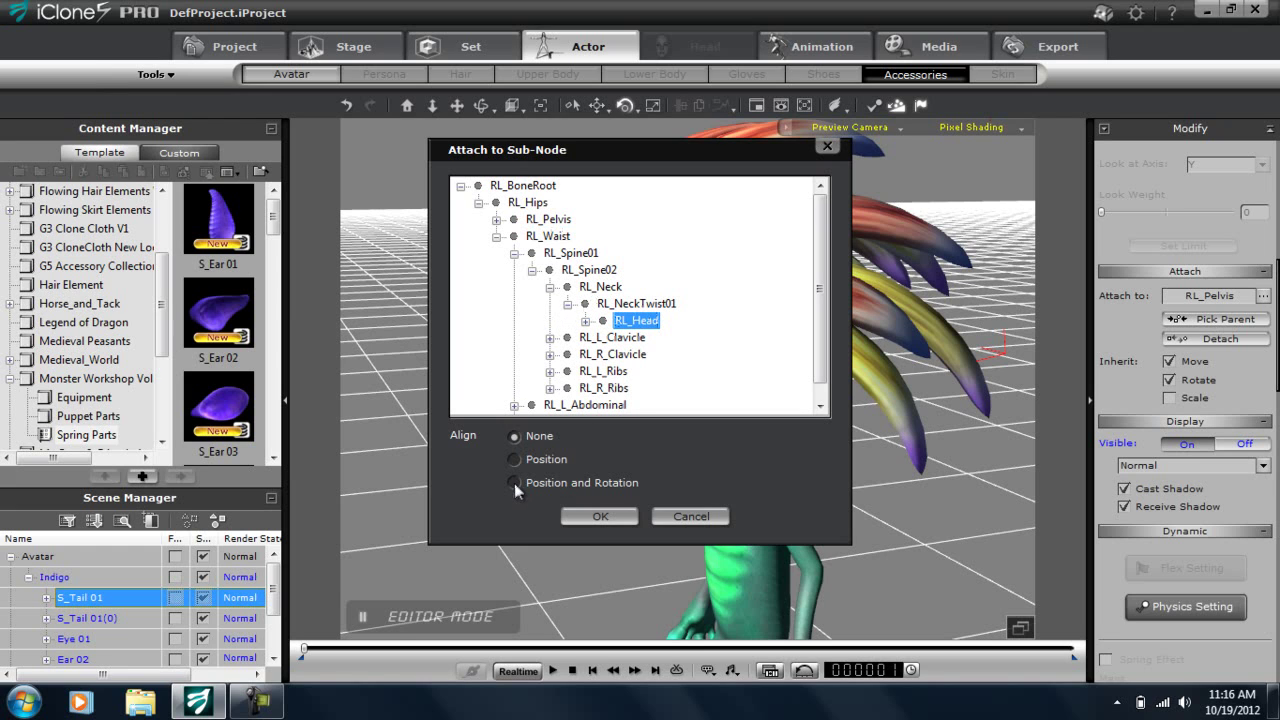
left_click(514, 483)
left_click(609, 517)
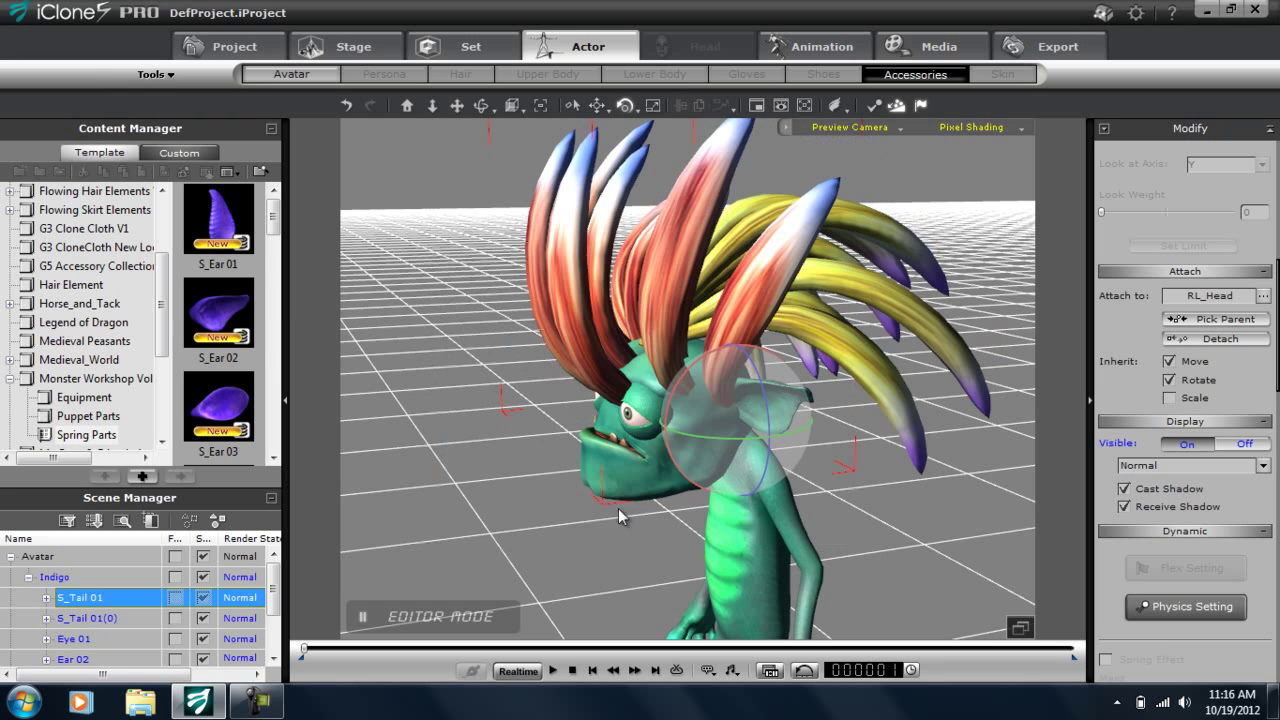
Step: Rotate S_Tail 01 so its strands sweep backward and move it back onto the top of the forehead
right_click_drag(955, 445, 897, 454)
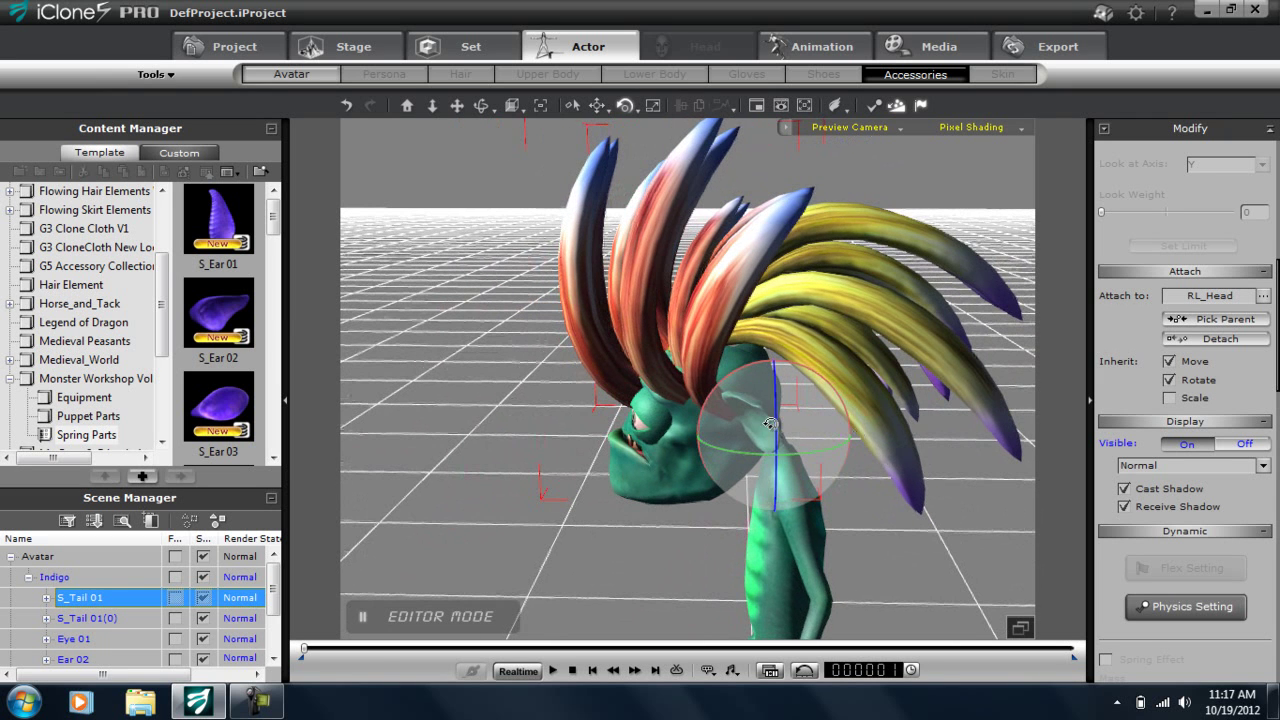
left_click_drag(849, 437, 688, 334)
key("w")
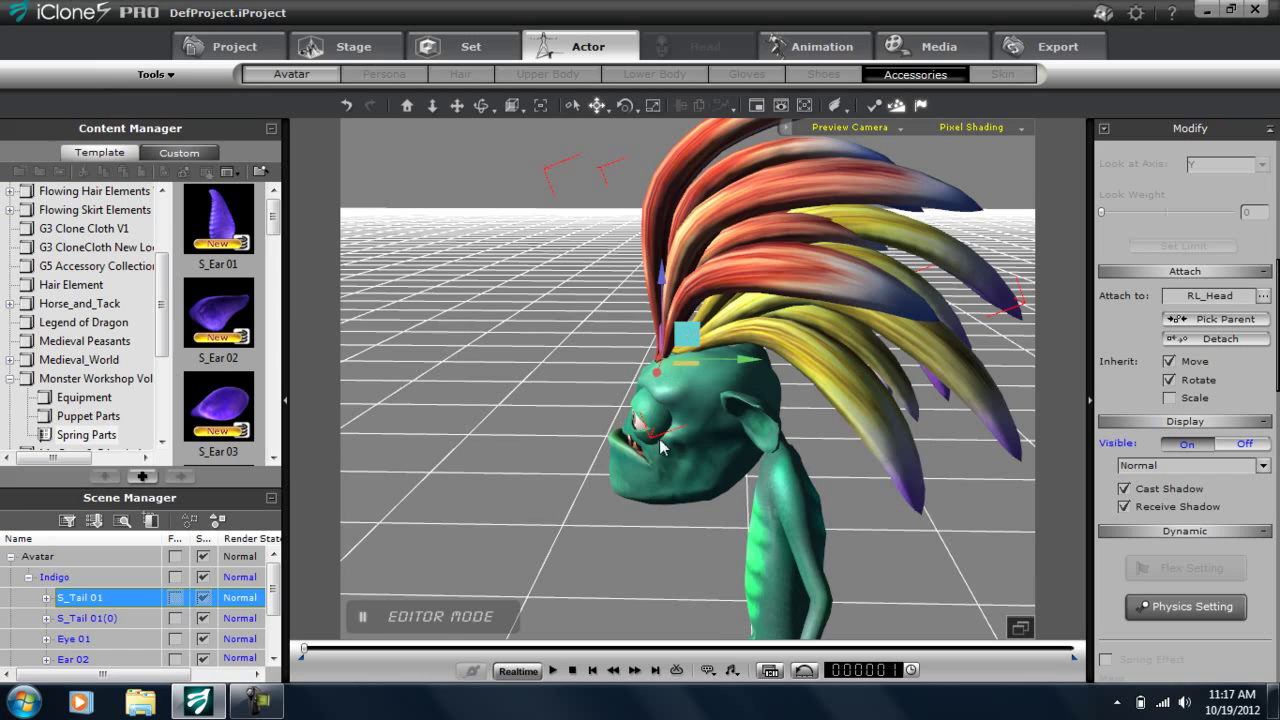
right_click_drag(660, 447, 926, 417)
right_click(748, 411)
right_click_drag(829, 432, 558, 420)
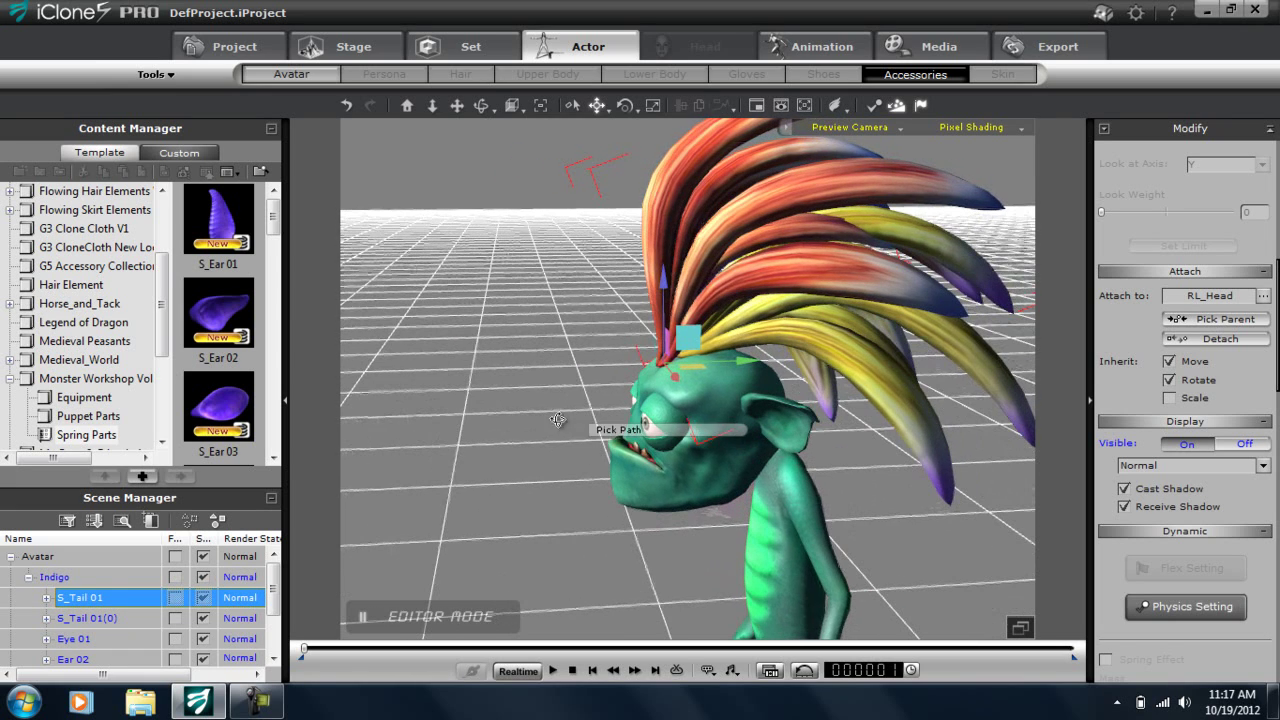
Step: Attach the rear S_Tail 01(0) accessory to the RL_Head sub-node, aligned by Position and Rotation
left_click(112, 619)
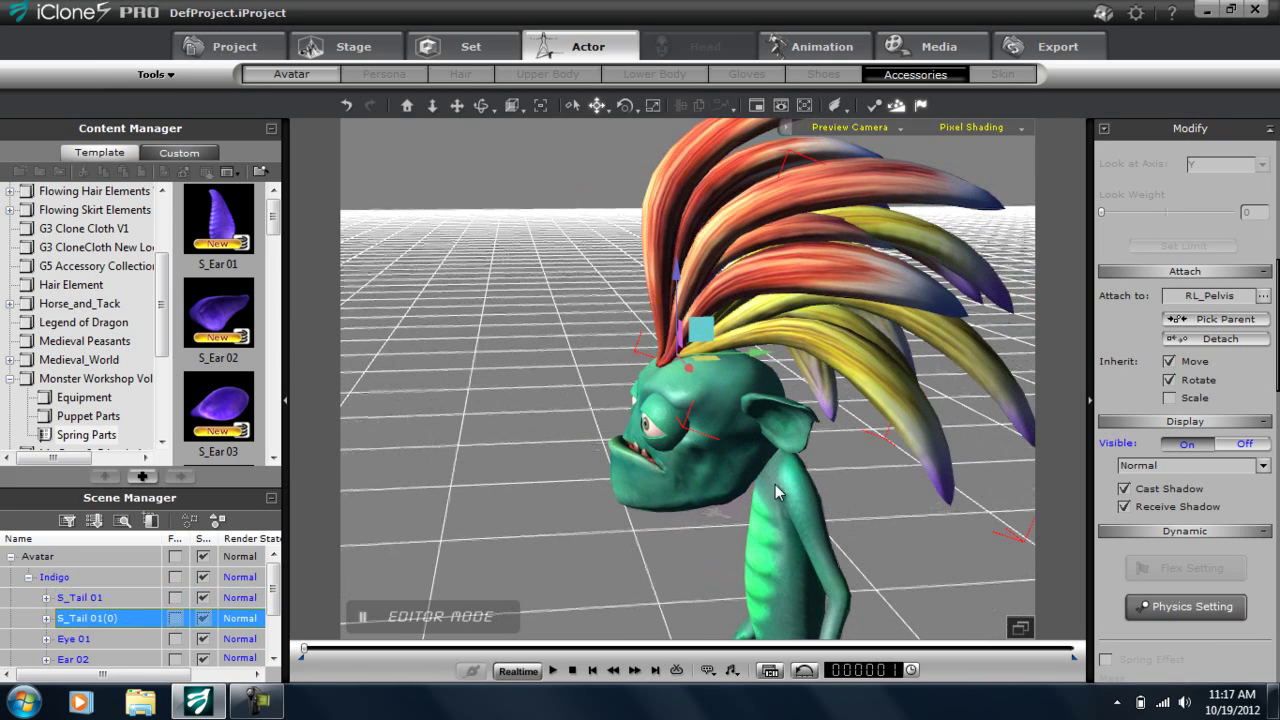
right_click_drag(921, 447, 785, 450)
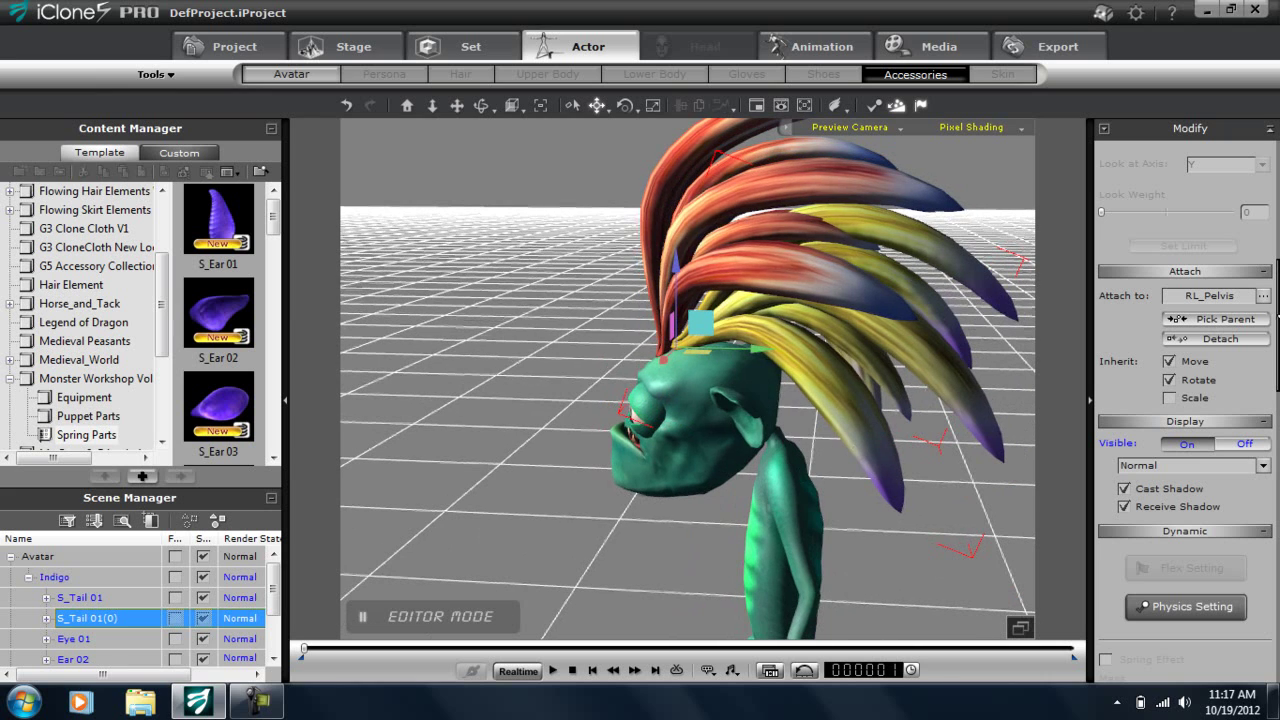
left_click(1263, 296)
left_click(497, 237)
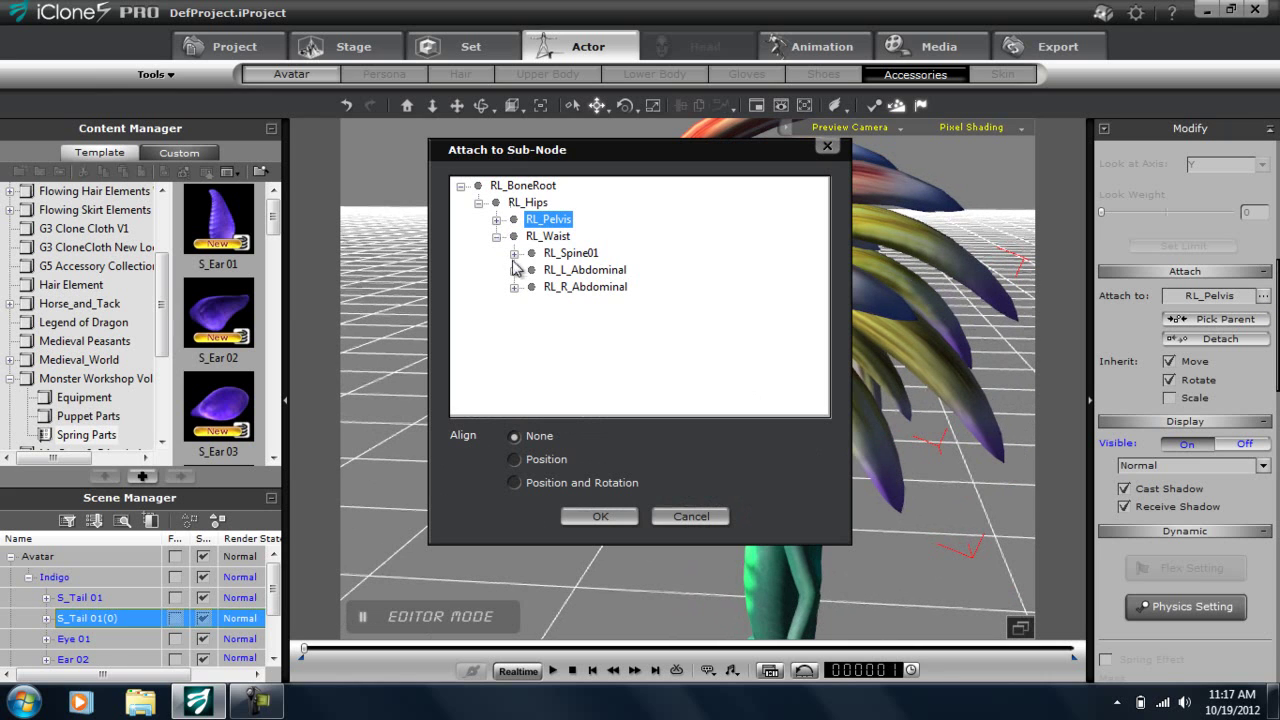
left_click(514, 254)
left_click(532, 271)
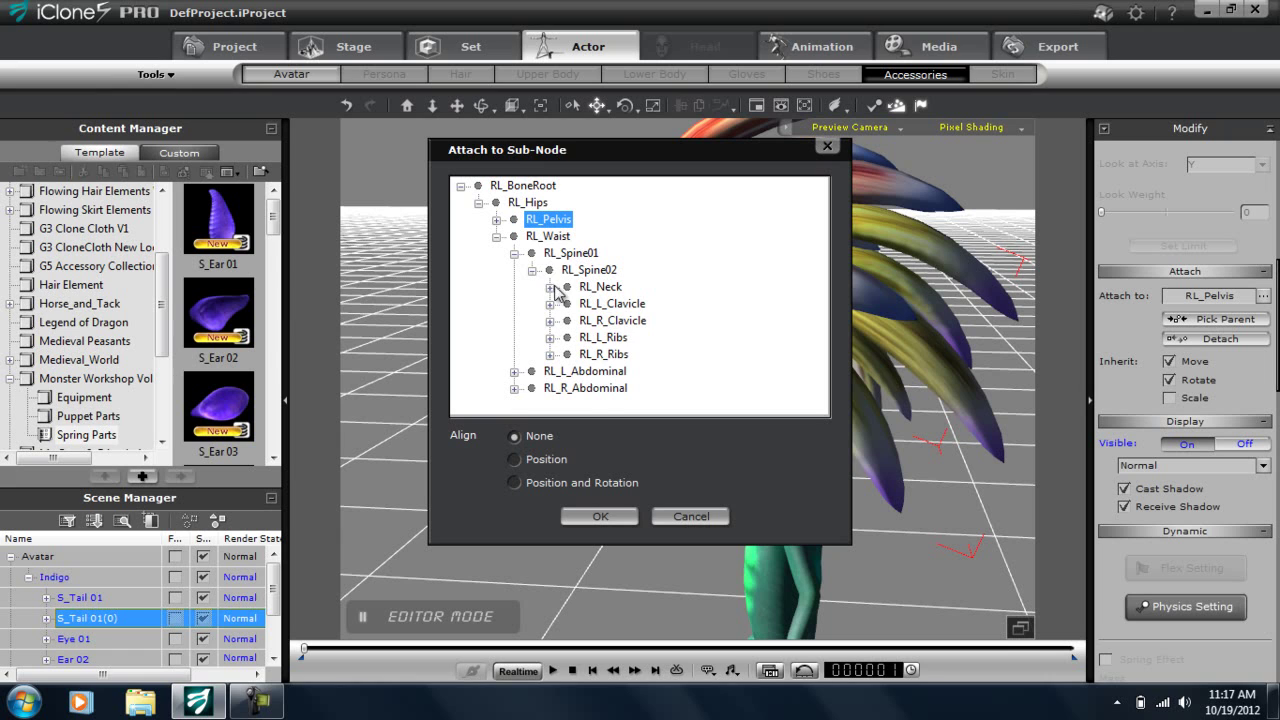
left_click(549, 287)
left_click(567, 304)
left_click(624, 321)
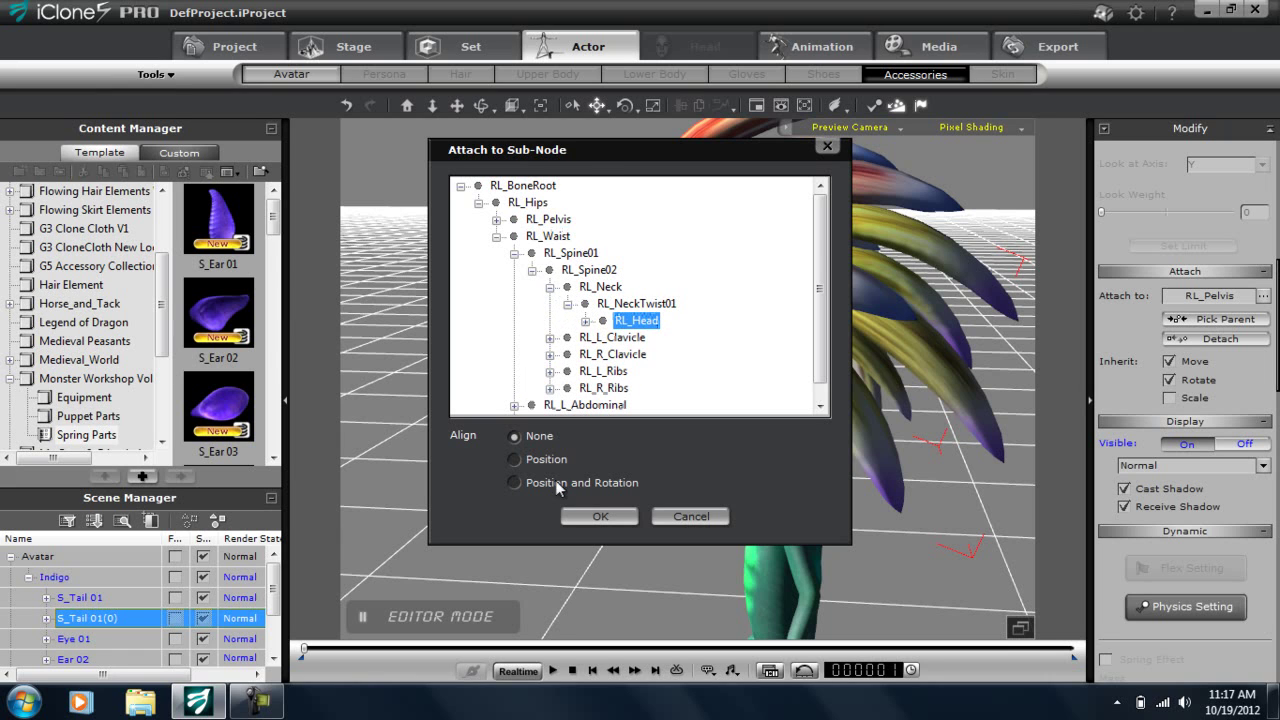
left_click(557, 484)
left_click(600, 516)
Step: Rotate S_Tail 01(0) to sweep backward and move it onto the head just behind the front hair piece
key("e")
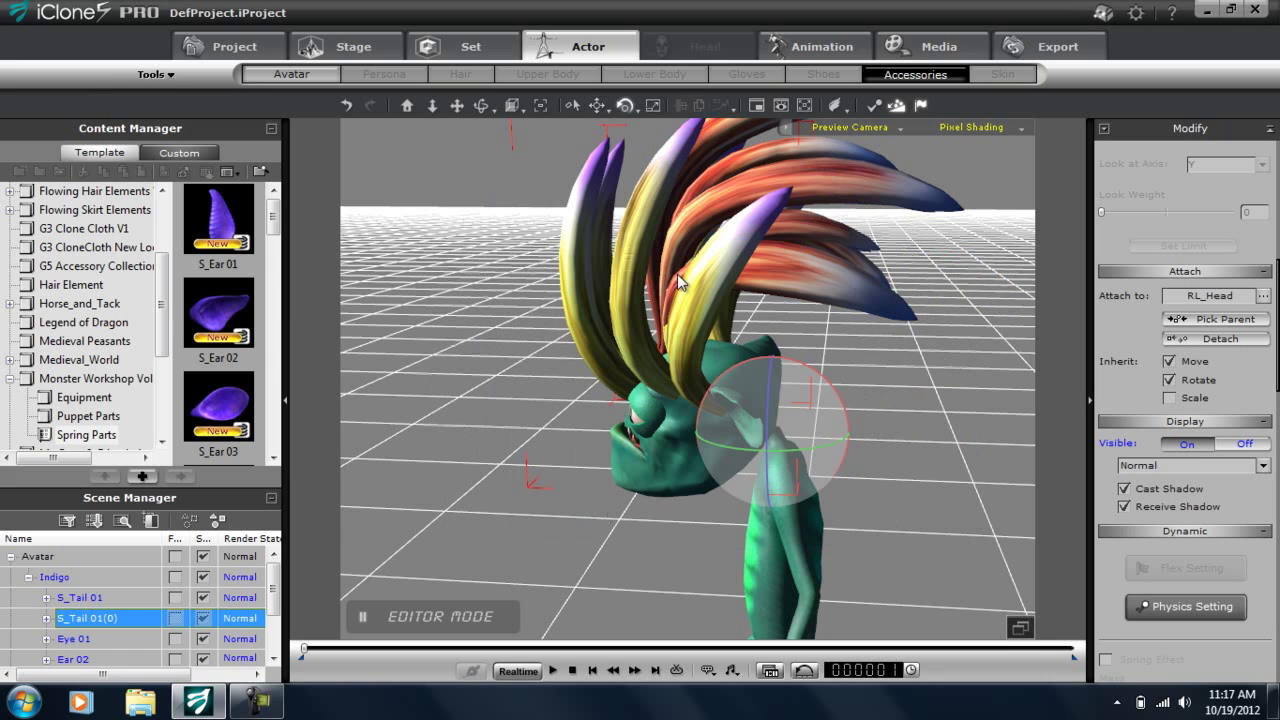
left_click_drag(828, 366, 858, 457)
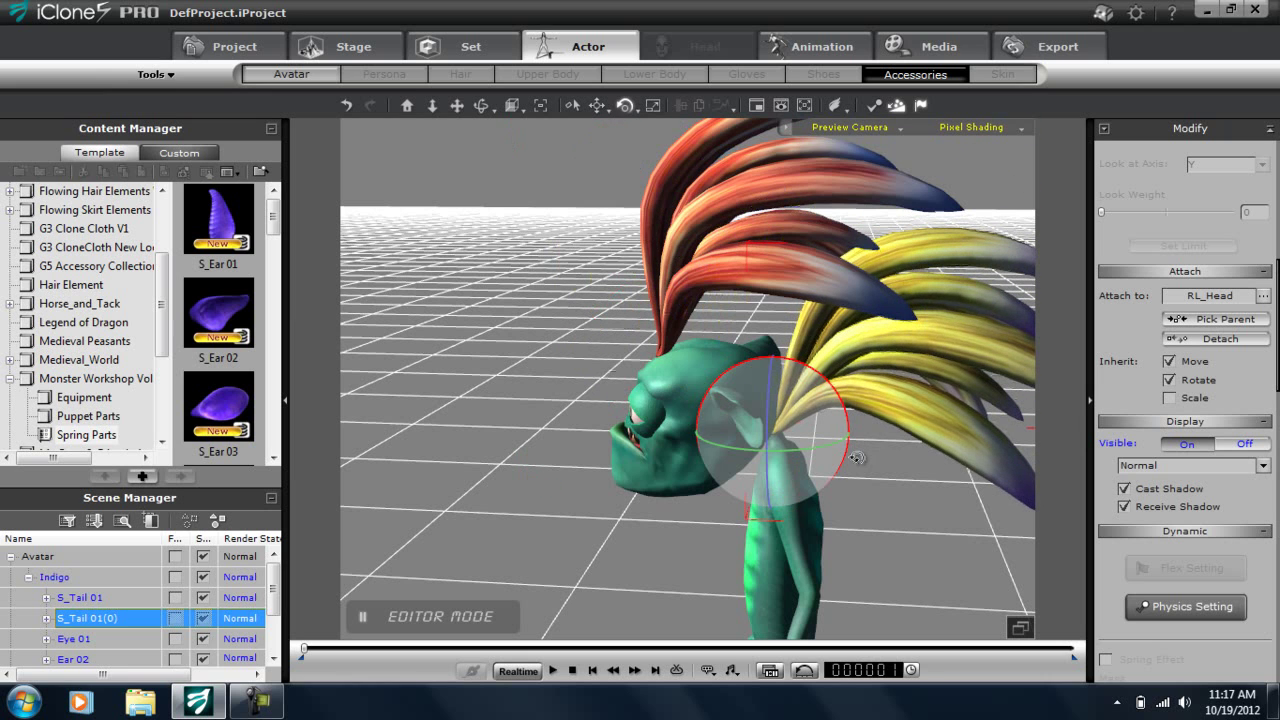
key("w")
left_click_drag(803, 404, 698, 327)
key("e")
key("w")
right_click_drag(681, 424, 855, 336)
scroll(855, 336, "down", 5)
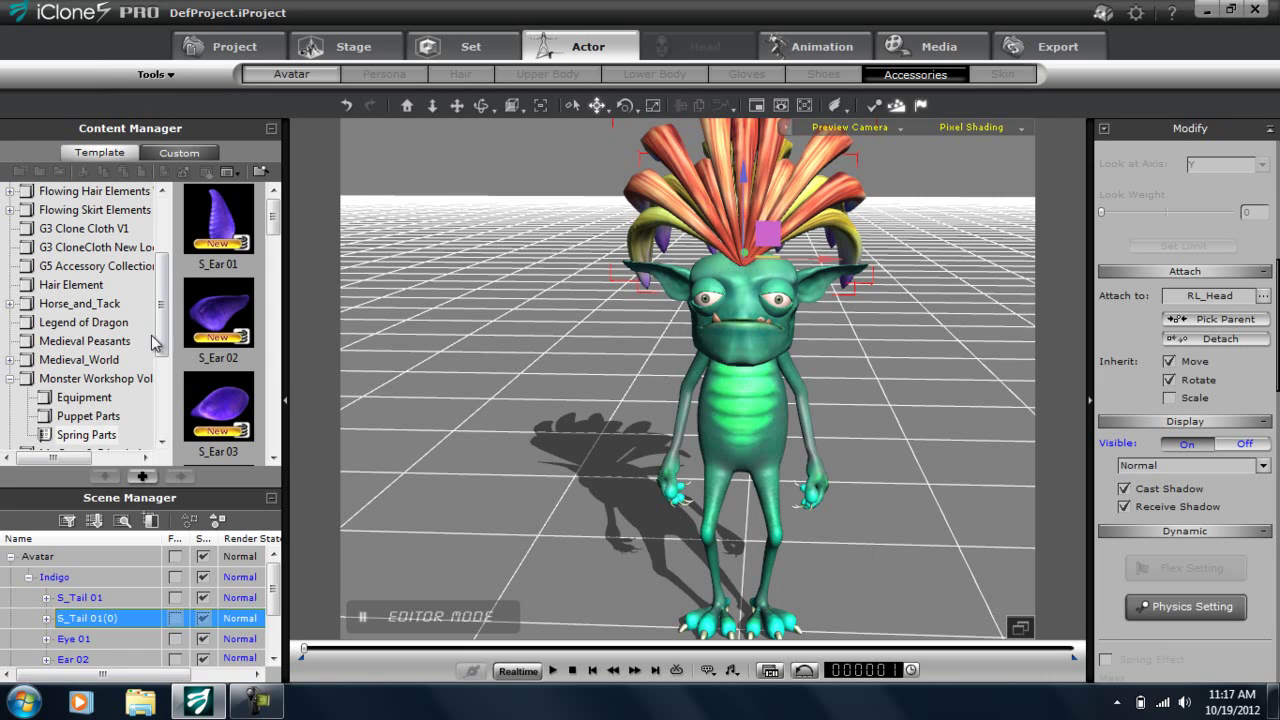
Step: Add the D067_Bow 01 accessory from the G3 CloneCloth collection to the Indigo avatar
left_click_drag(162, 325, 167, 264)
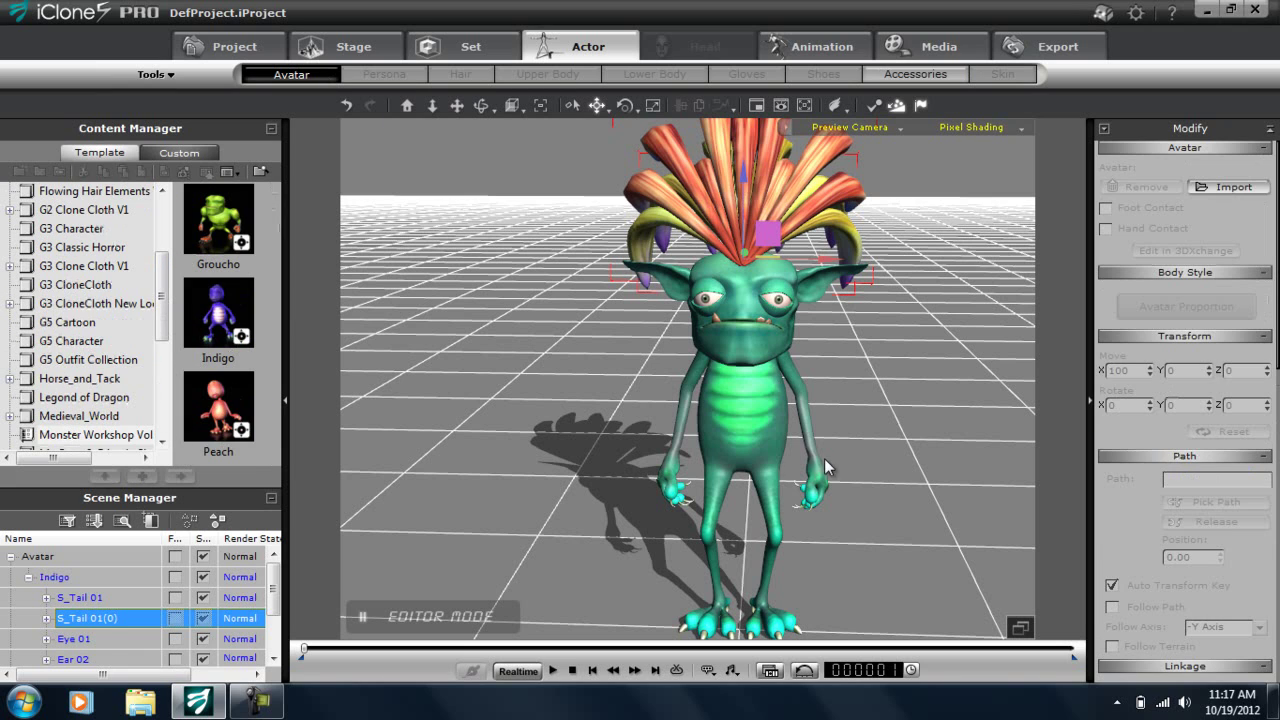
left_click(718, 330)
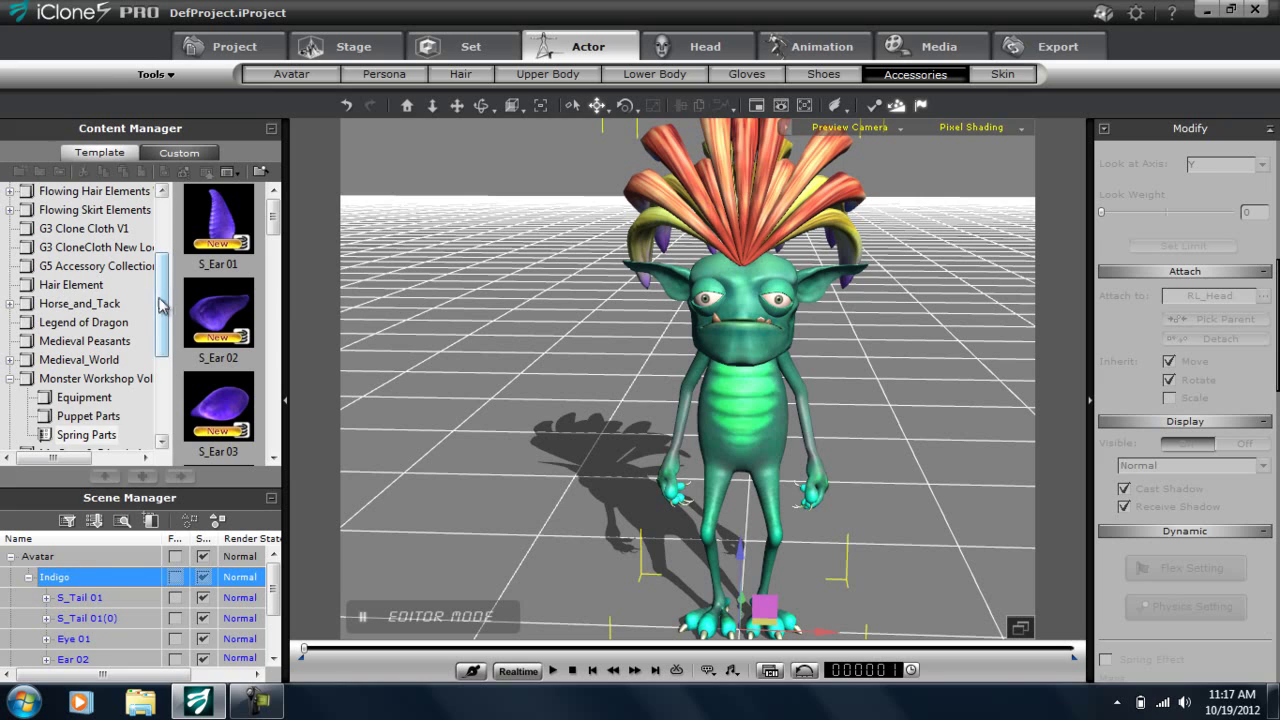
left_click_drag(160, 295, 159, 280)
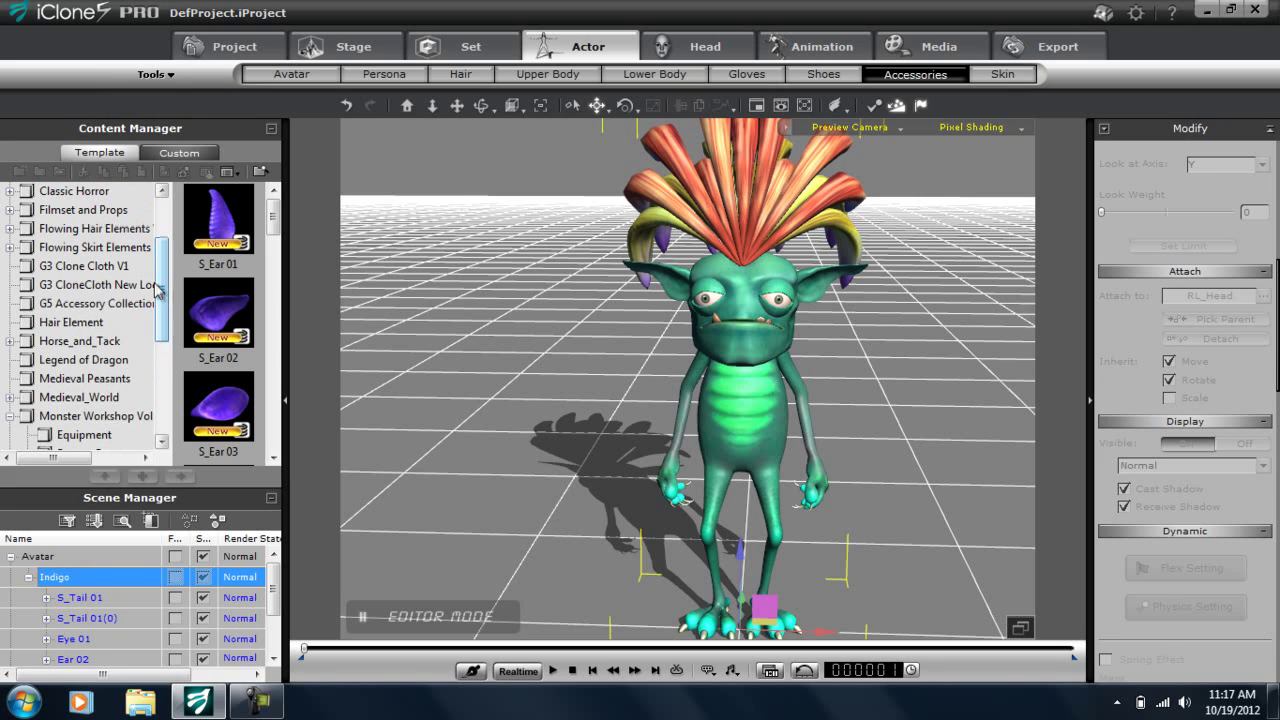
left_click(97, 288)
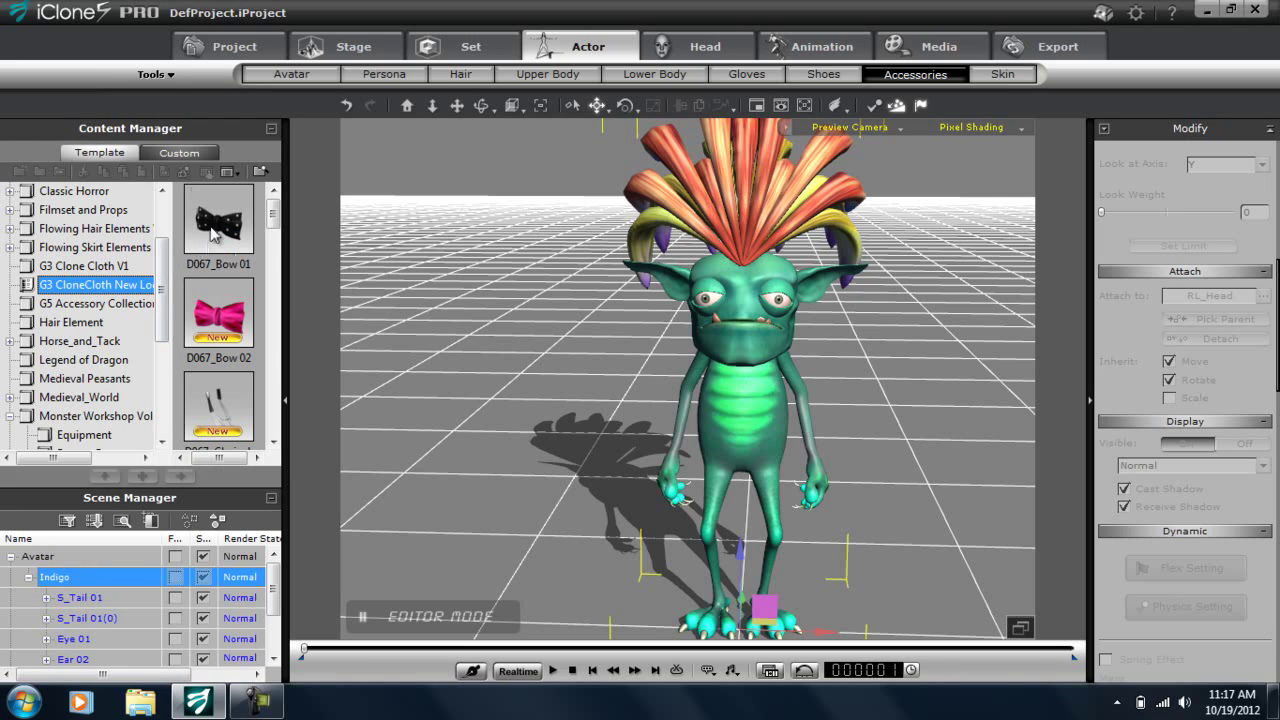
double_click(218, 232)
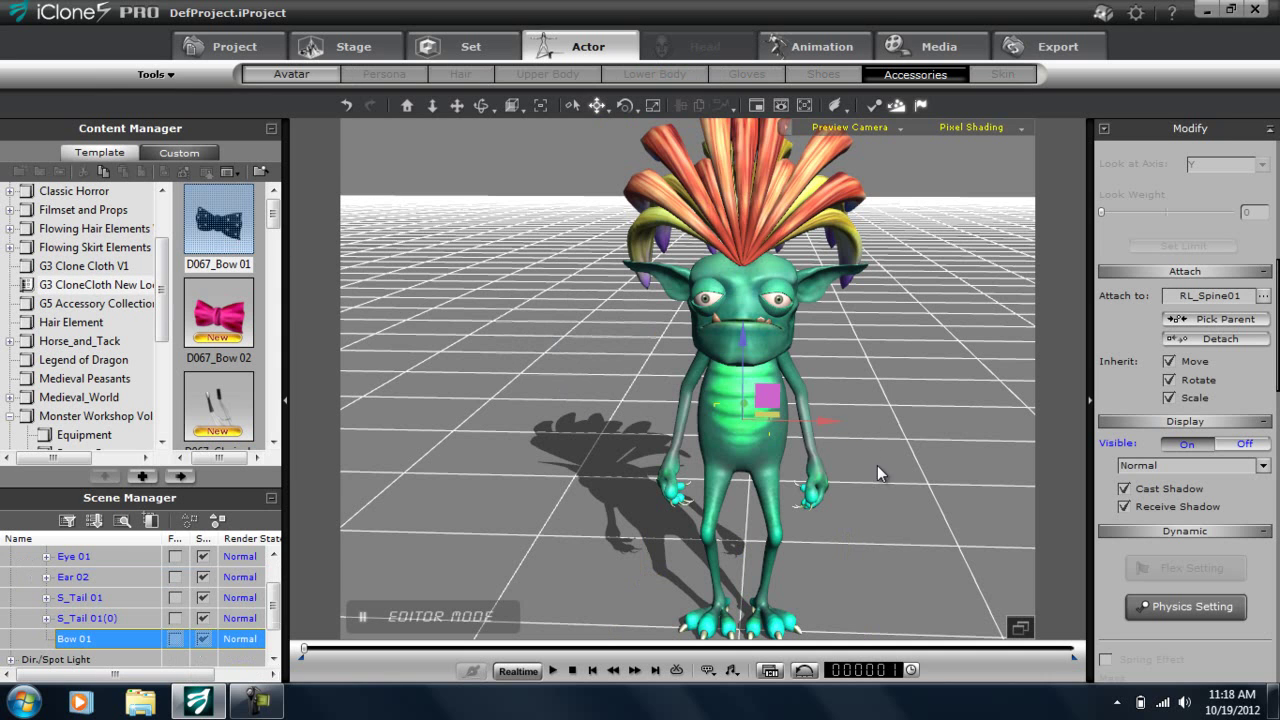
Step: Move Bow 01 up to the base of the neck under the chin and tilt it to follow the chest
right_click_drag(878, 467, 730, 450)
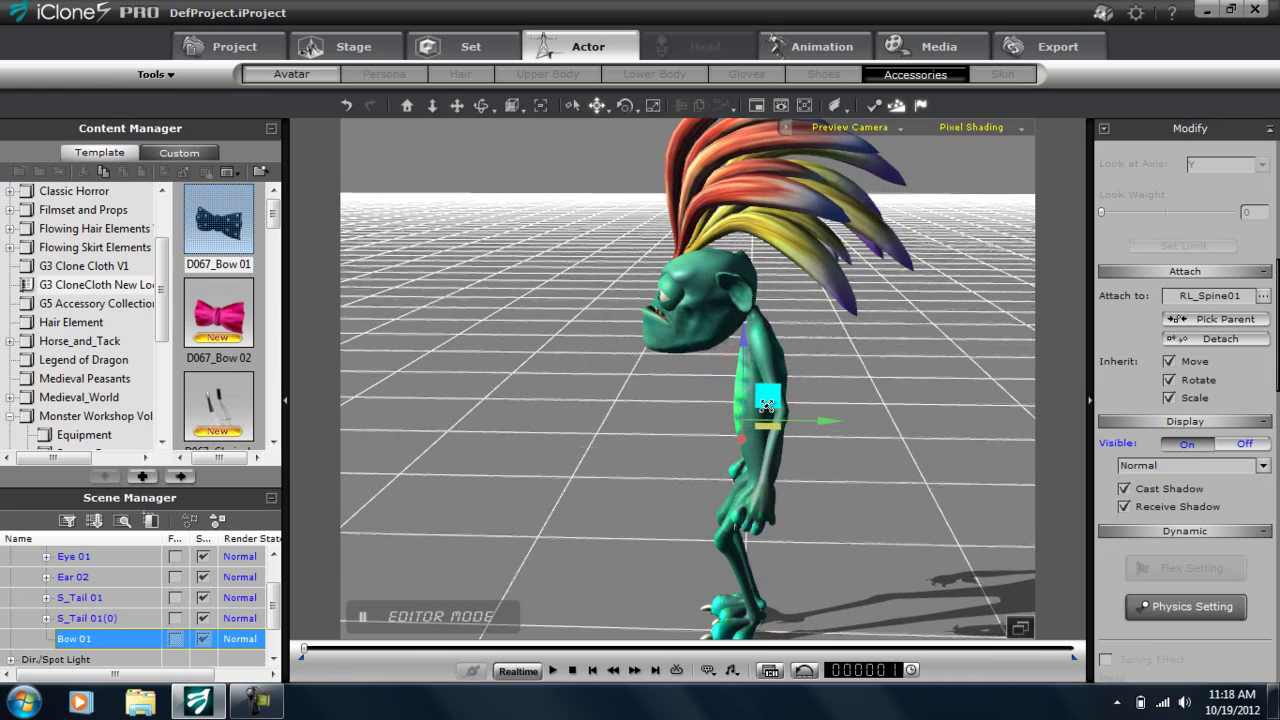
left_click_drag(766, 405, 757, 340)
scroll(730, 444, "up", 3)
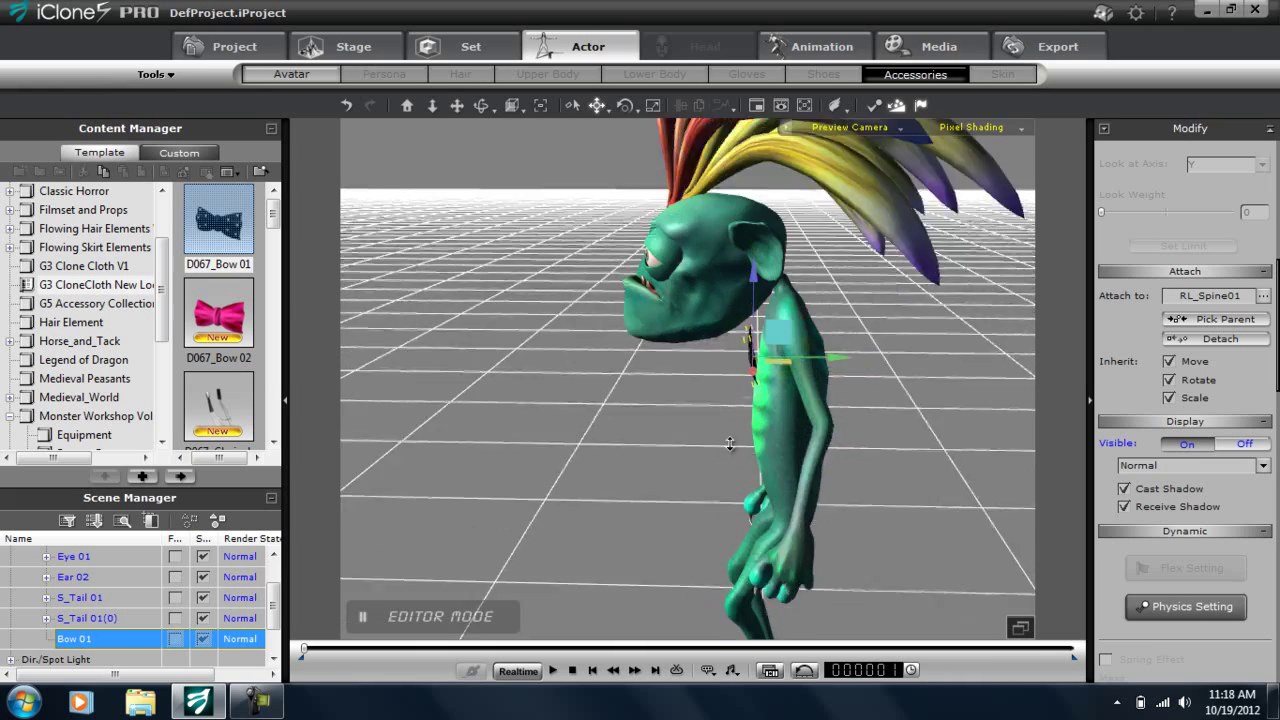
scroll(730, 444, "up", 4)
right_click_drag(718, 410, 592, 455)
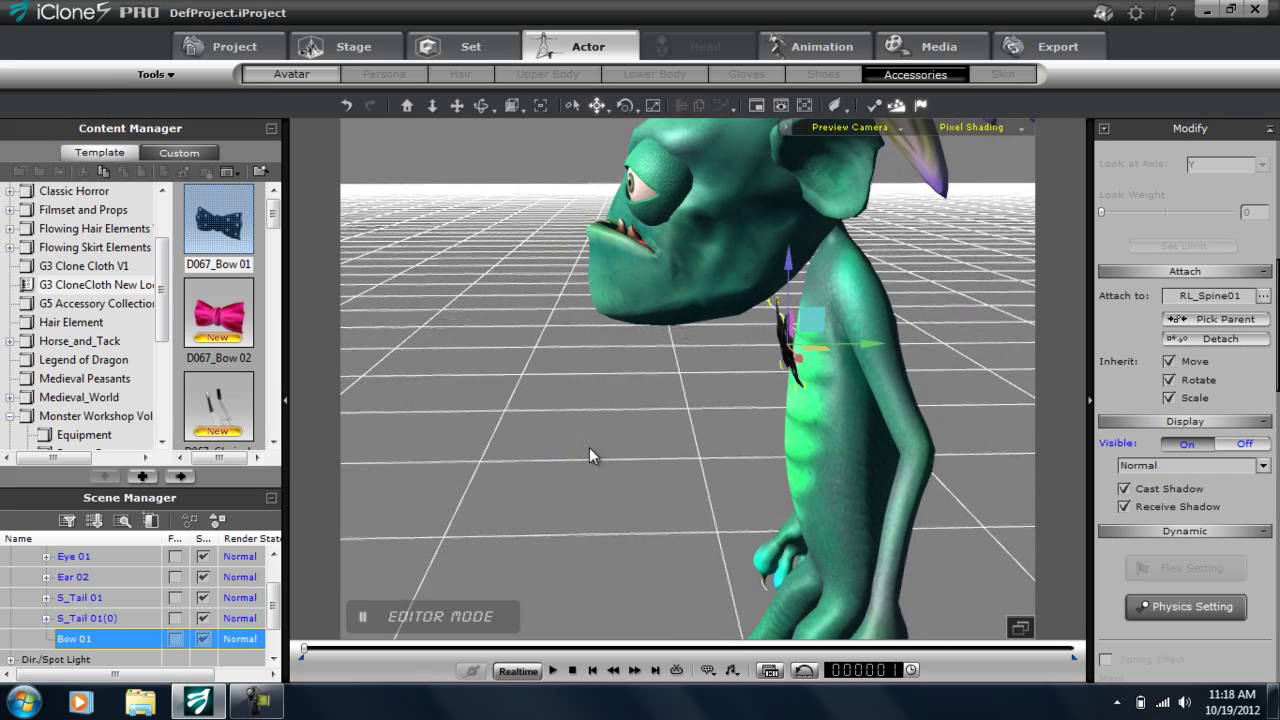
key("e")
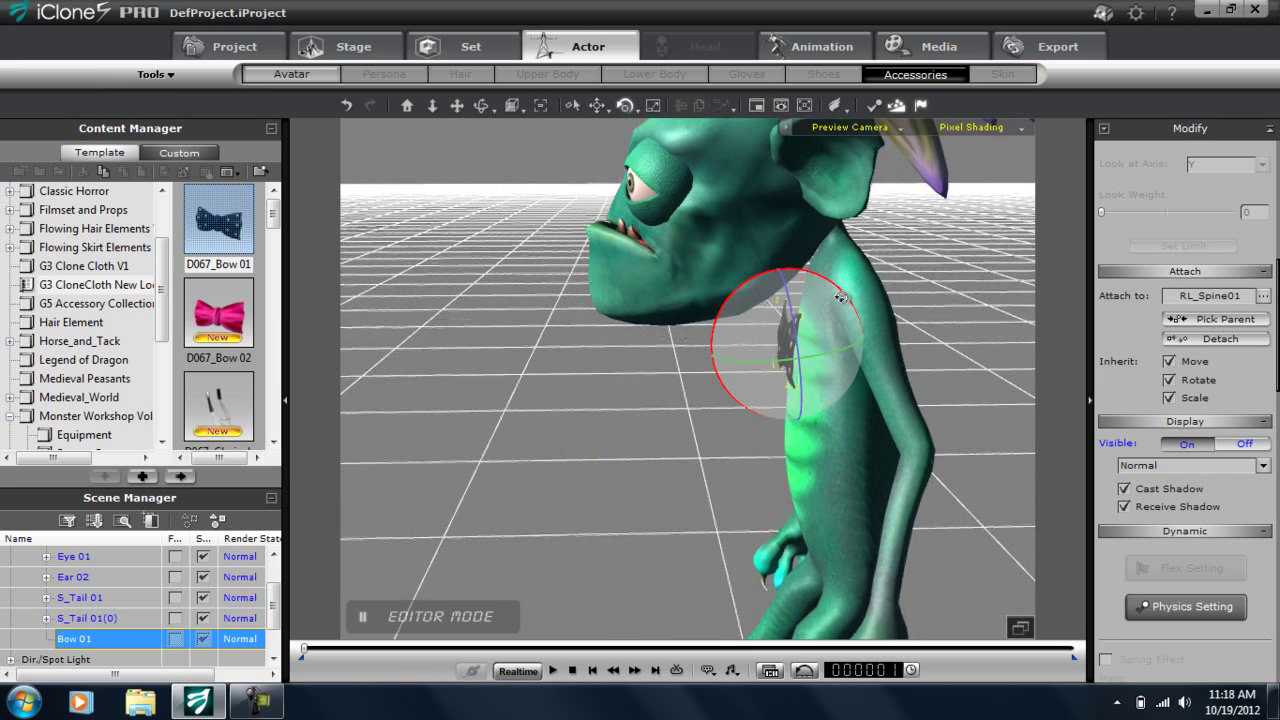
right_click_drag(813, 389, 945, 440)
key("w")
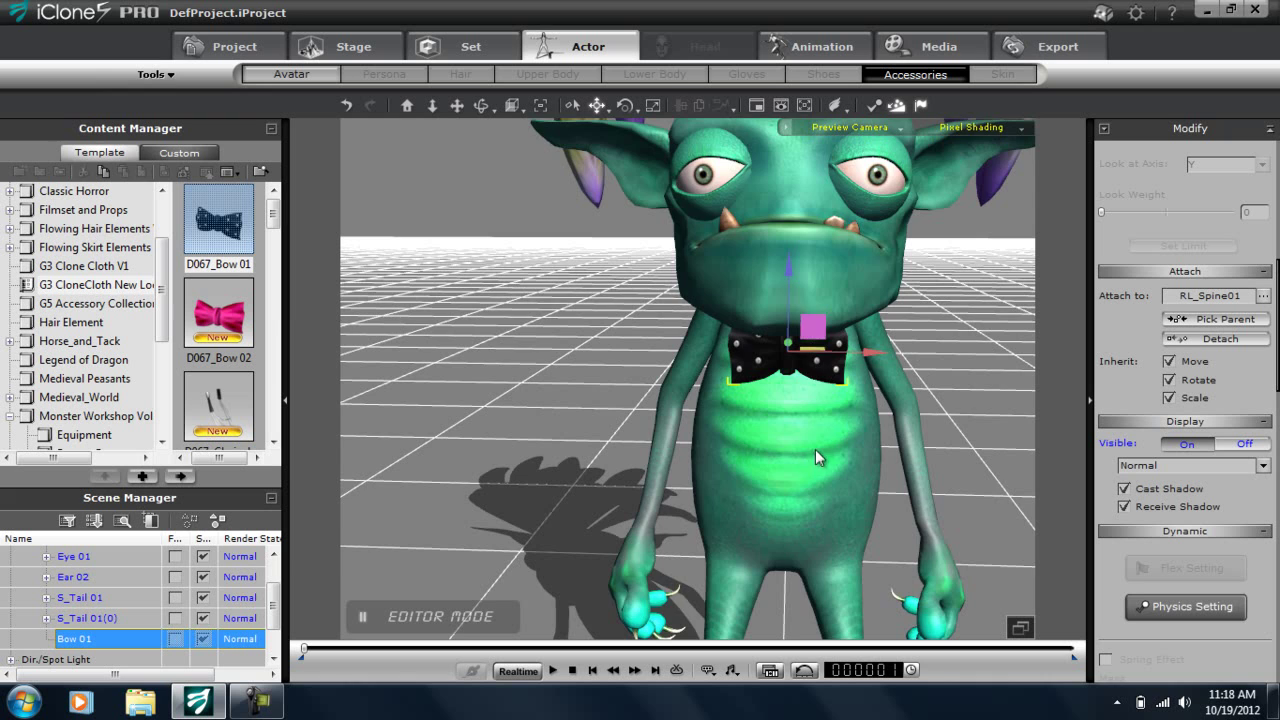
Step: Add the Glasses accessory from the Pocket Pet Teddy collection to the Indigo avatar
scroll(815, 450, "down", 5)
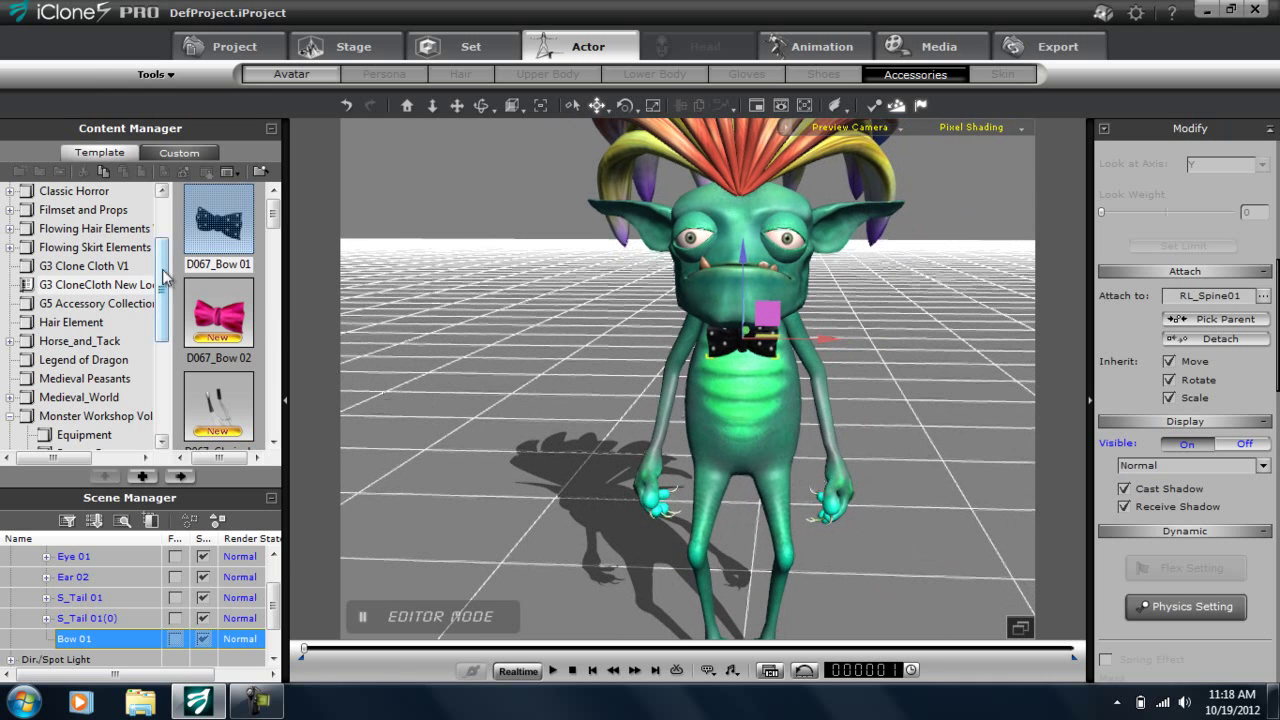
scroll(90, 300, "down", 3)
left_click(10, 229)
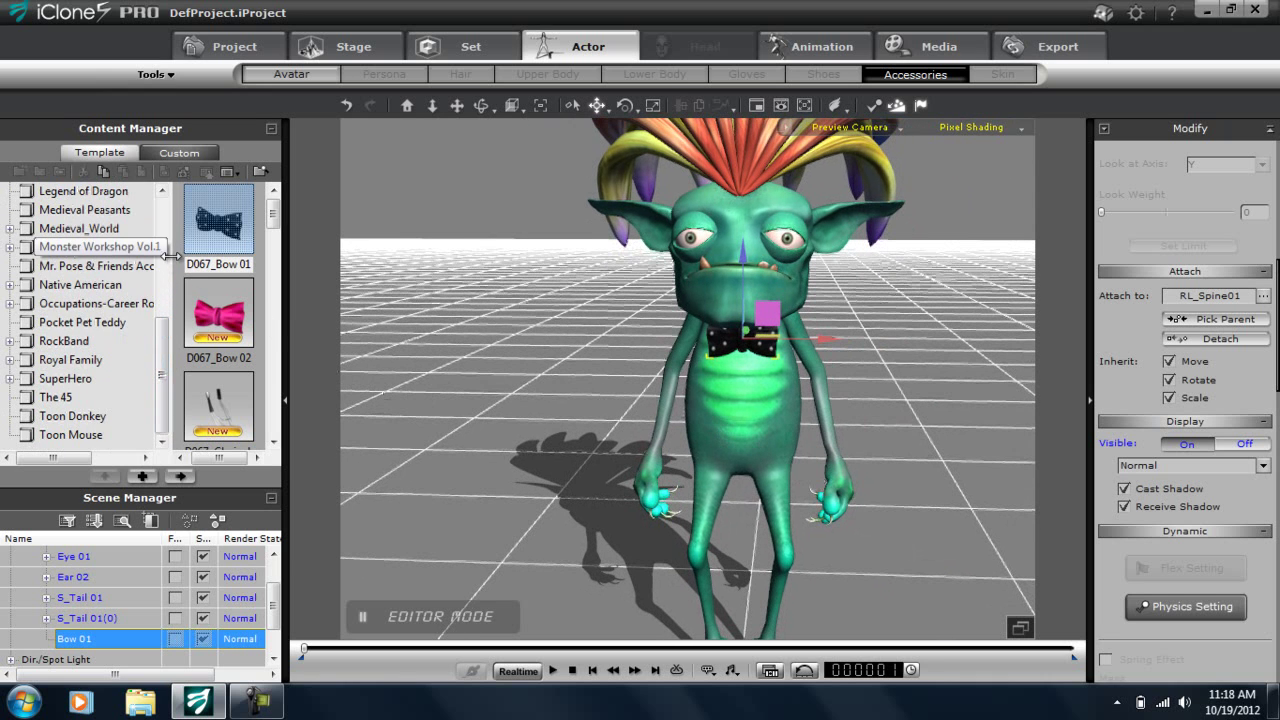
left_click(93, 324)
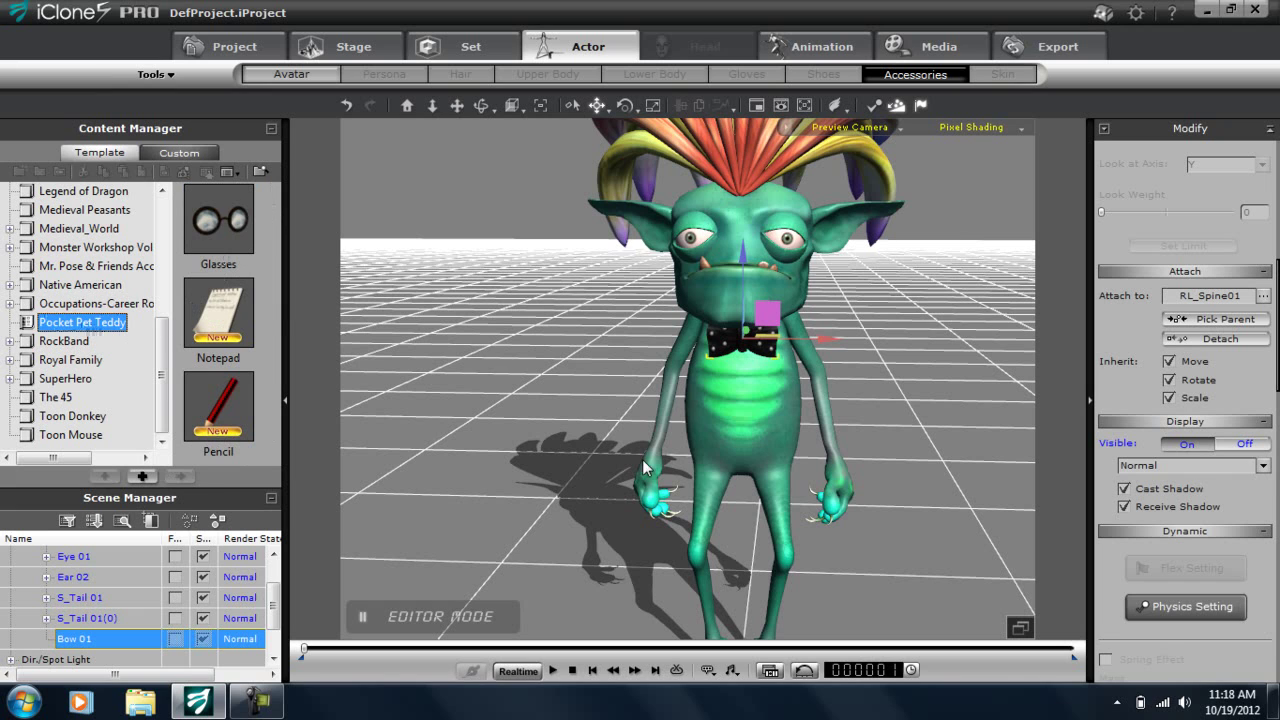
left_click(777, 417)
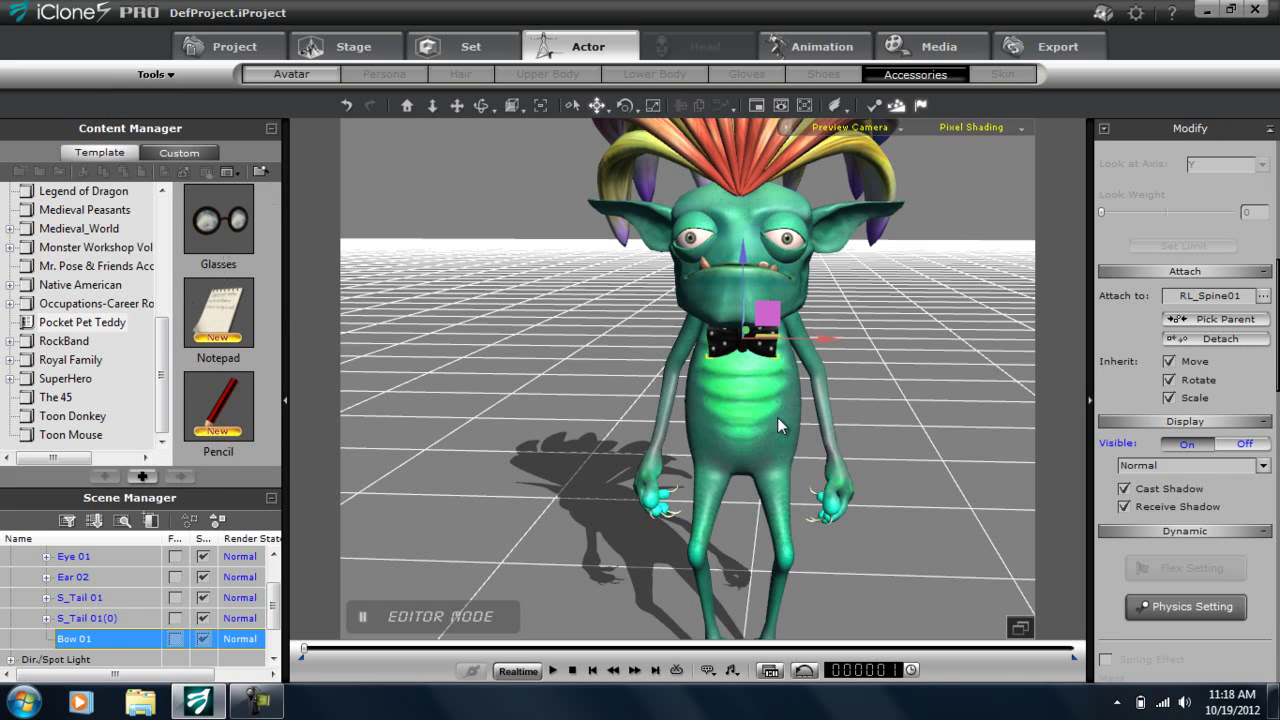
double_click(225, 229)
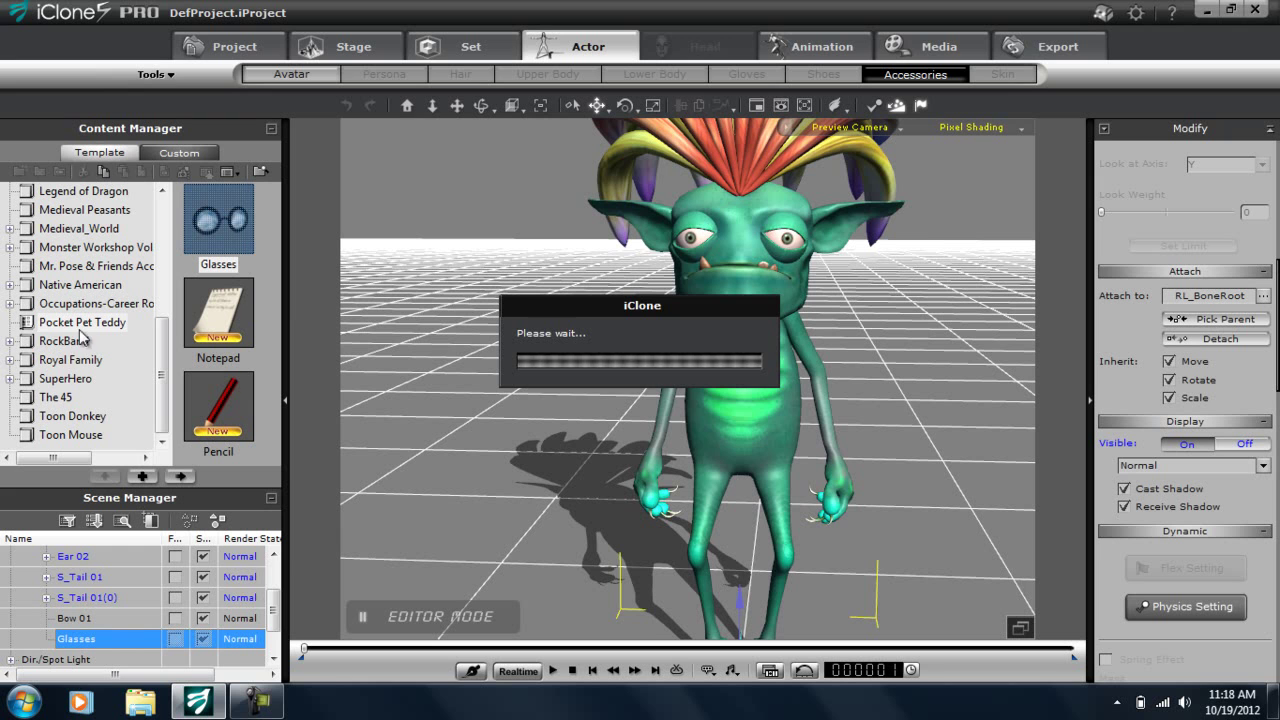
Step: Raise the glasses from the feet to eye height and move them forward until they sit just in front of the face
right_click_drag(897, 485, 758, 500)
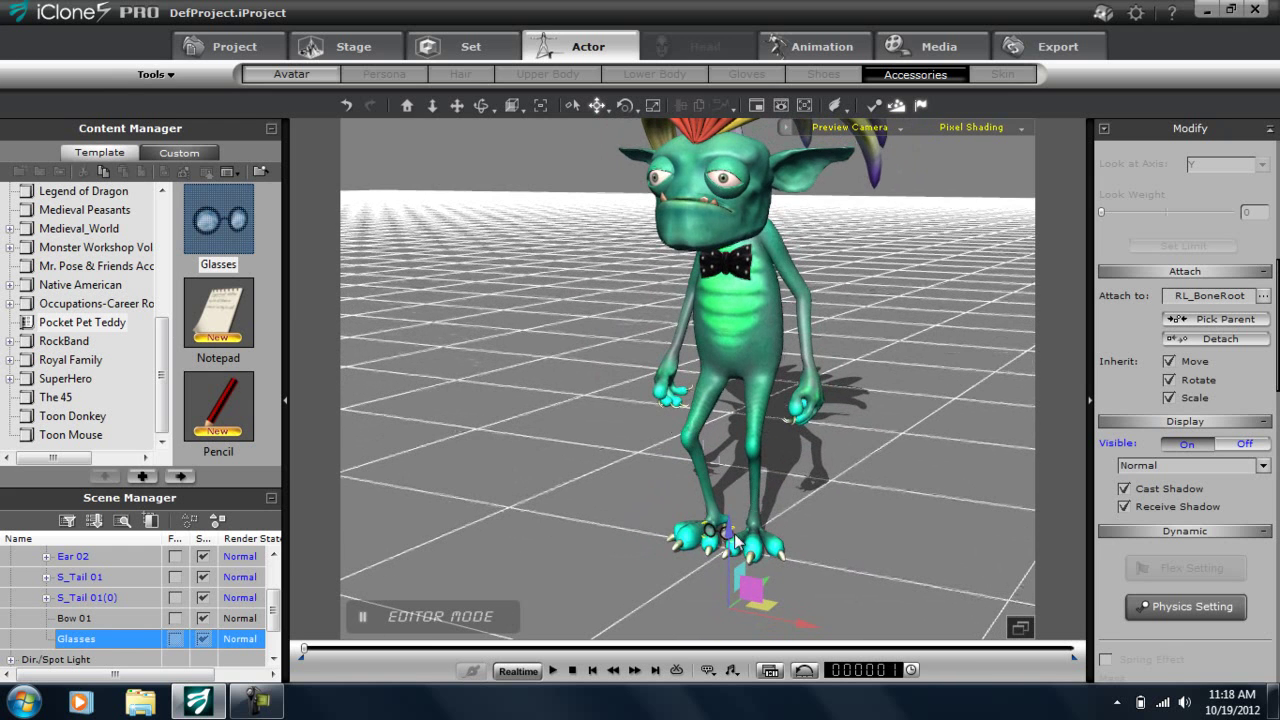
left_click_drag(734, 533, 692, 217)
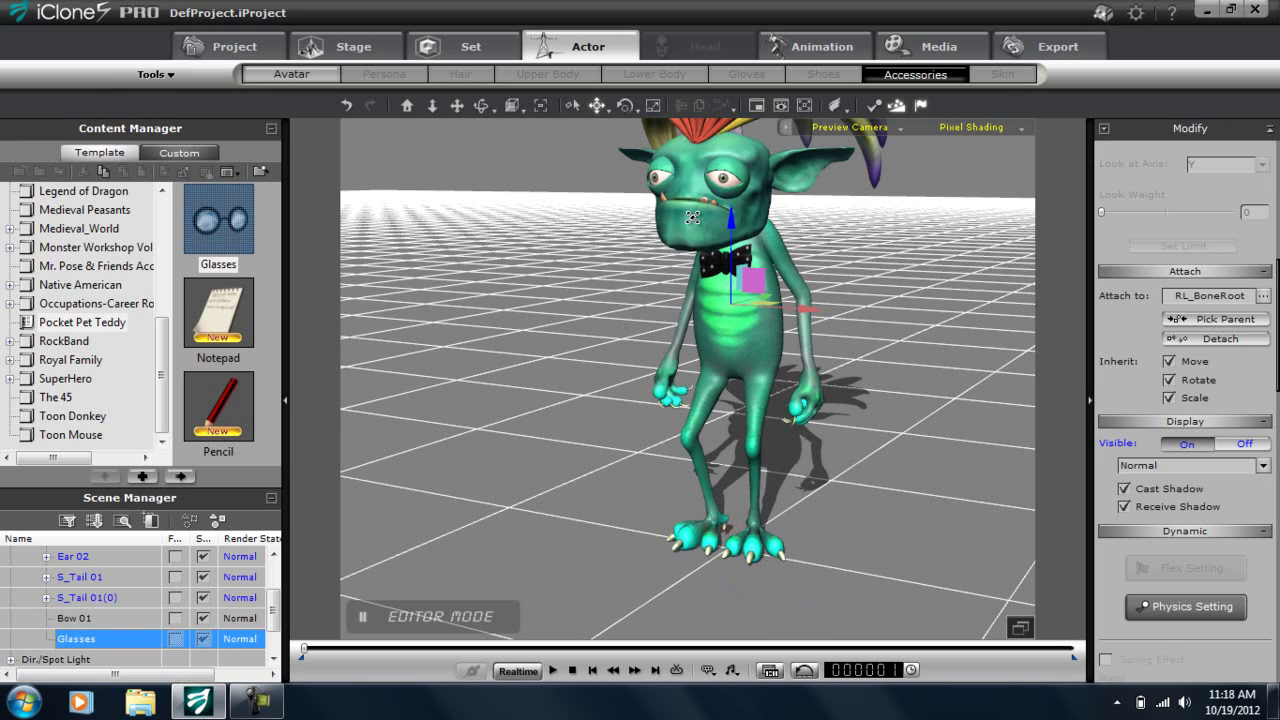
scroll(761, 293, "up", 4)
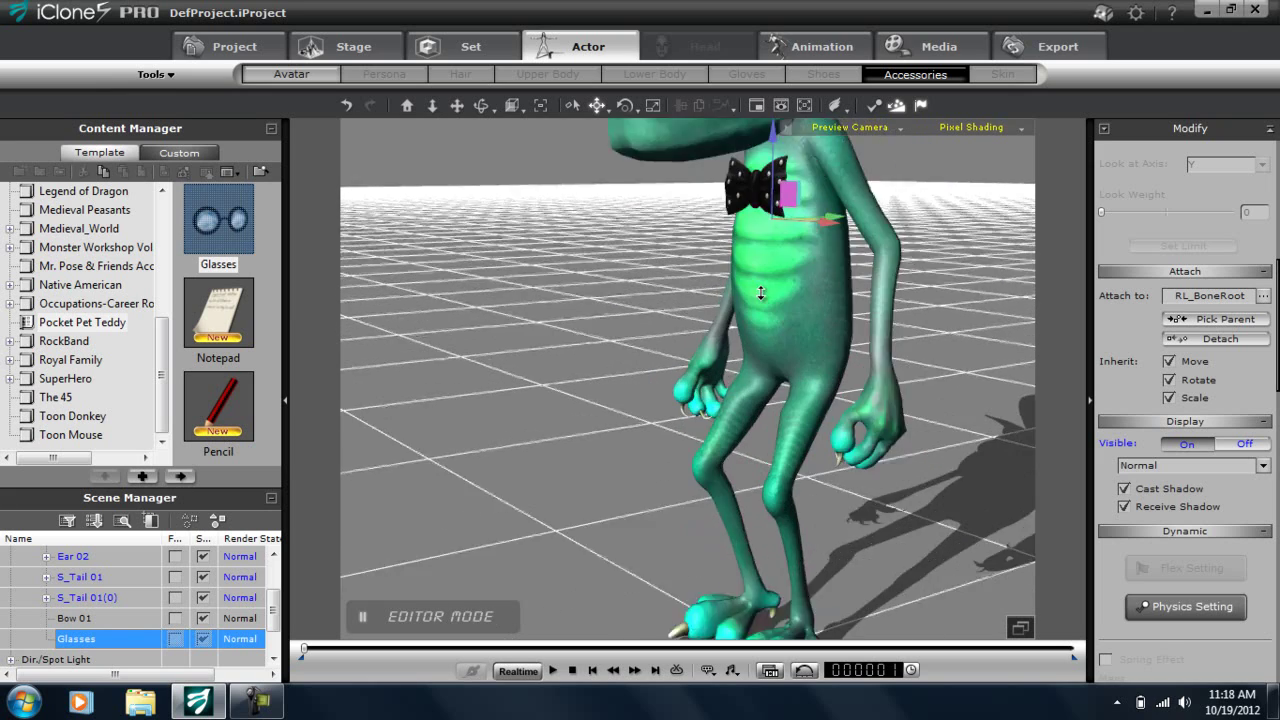
middle_click_drag(761, 293, 761, 545)
right_click_drag(761, 545, 635, 520)
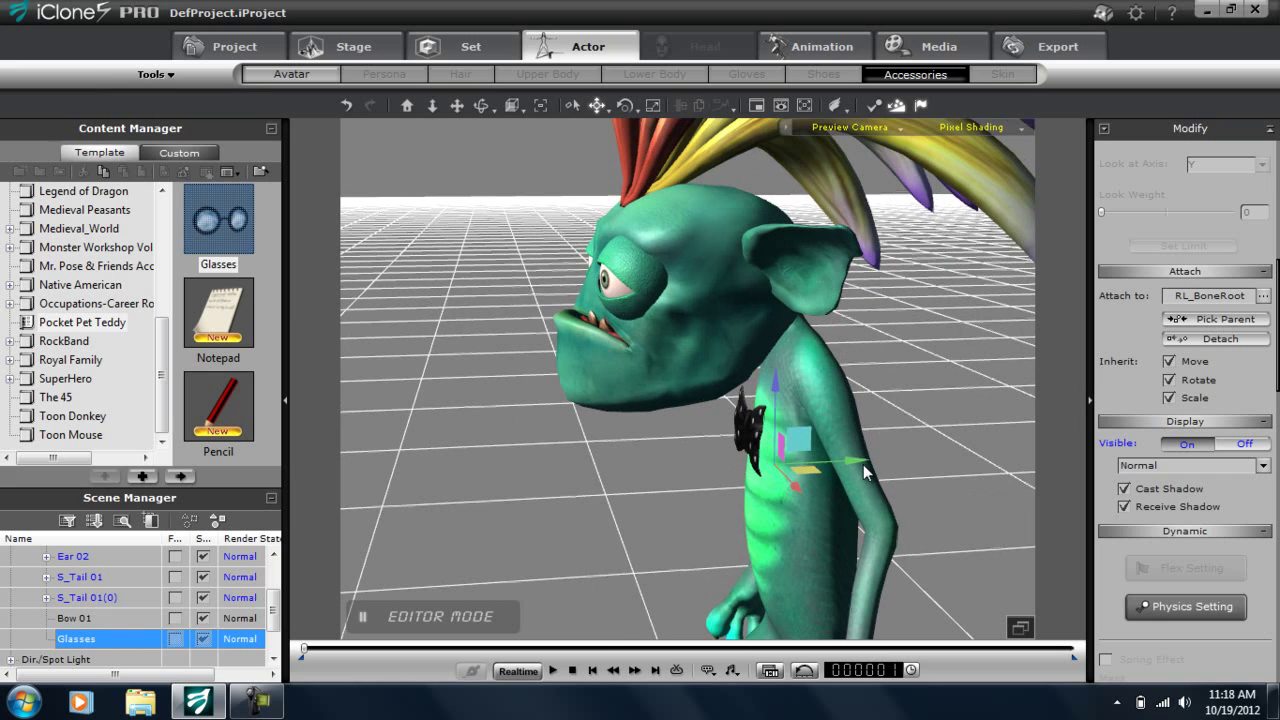
left_click_drag(856, 458, 695, 462)
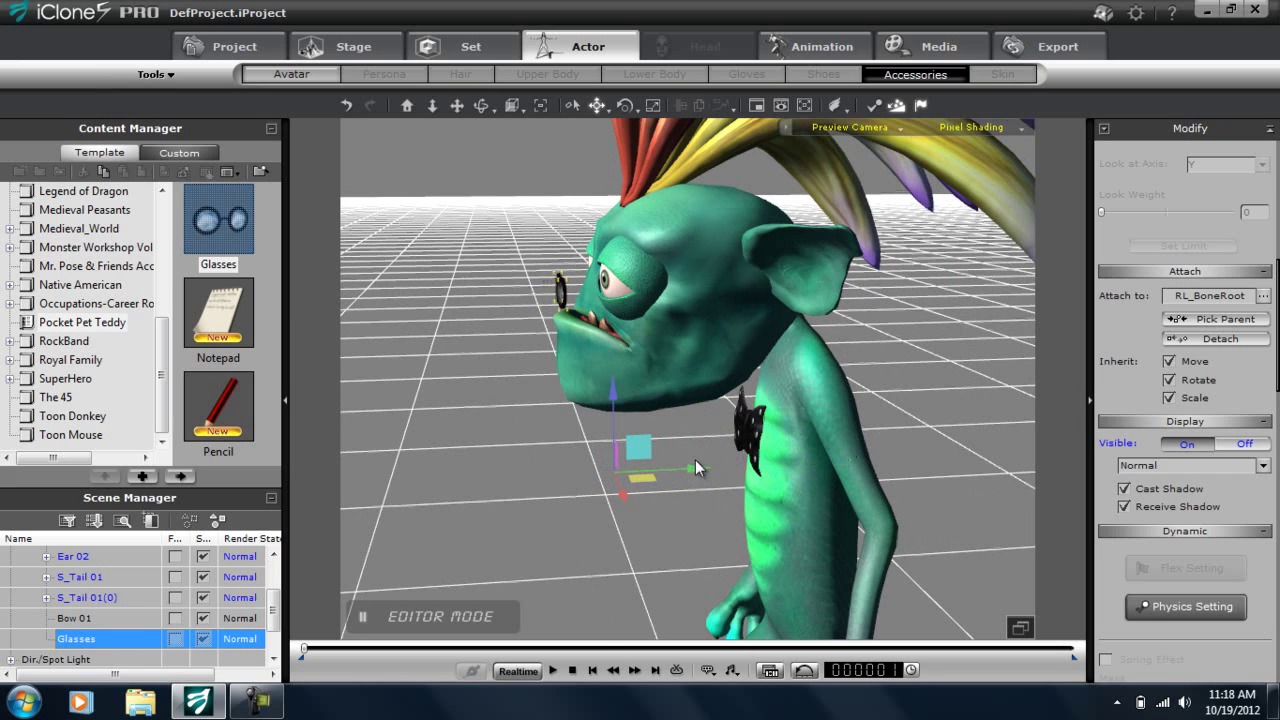
left_click_drag(613, 403, 612, 391)
right_click_drag(614, 474, 800, 428)
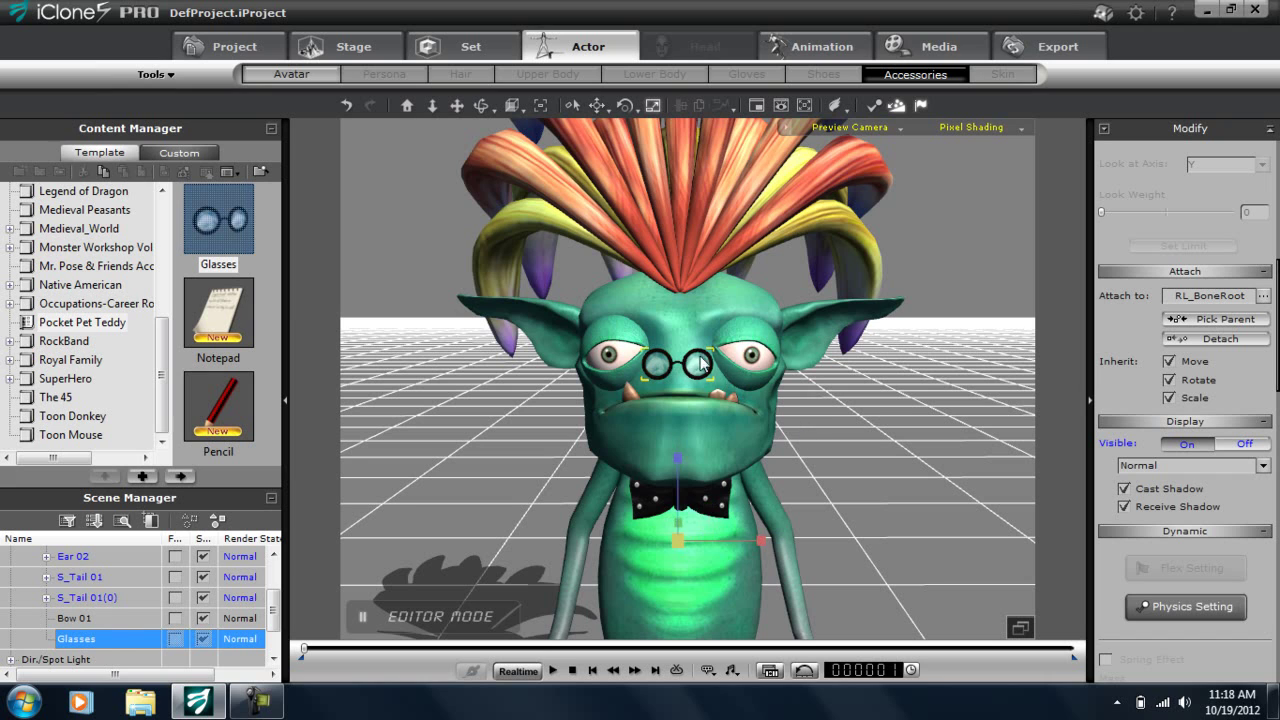
left_click_drag(674, 544, 952, 412)
key("ctrl+z")
scroll(281, 617, "down", 2)
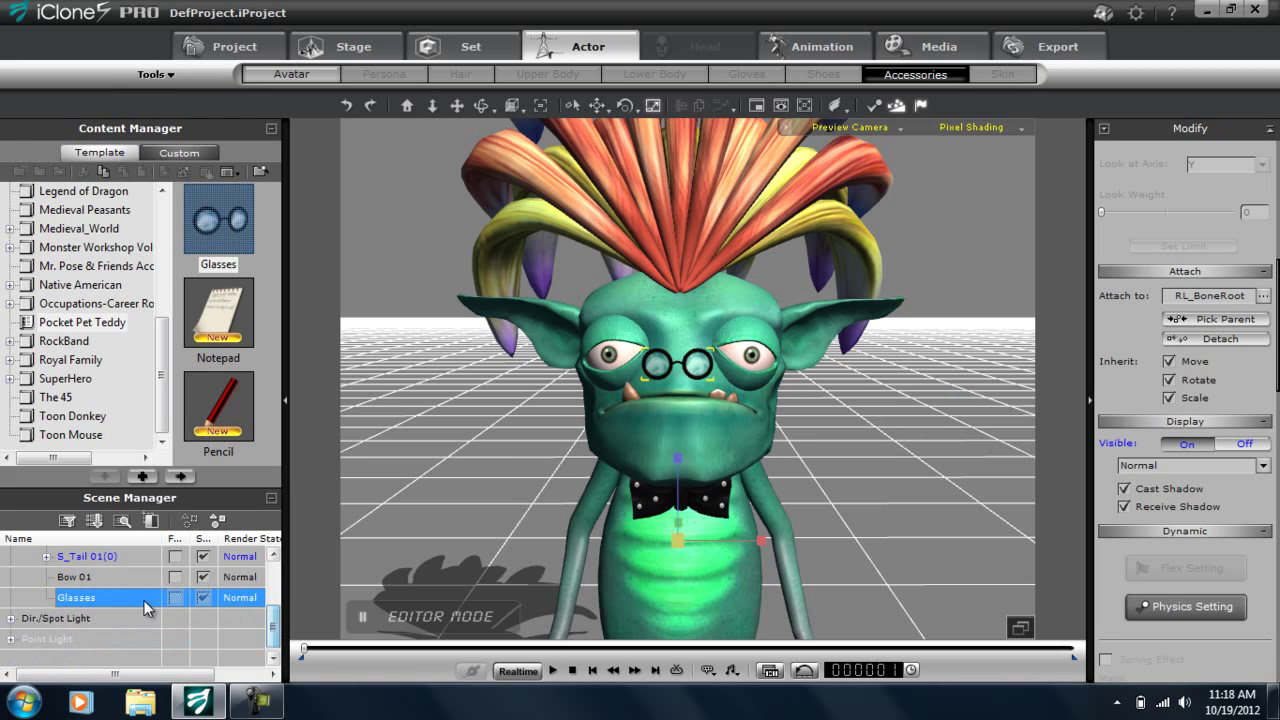
Step: Detach the glasses from the avatar and set their pivot to the centre of the model
left_click(1232, 347)
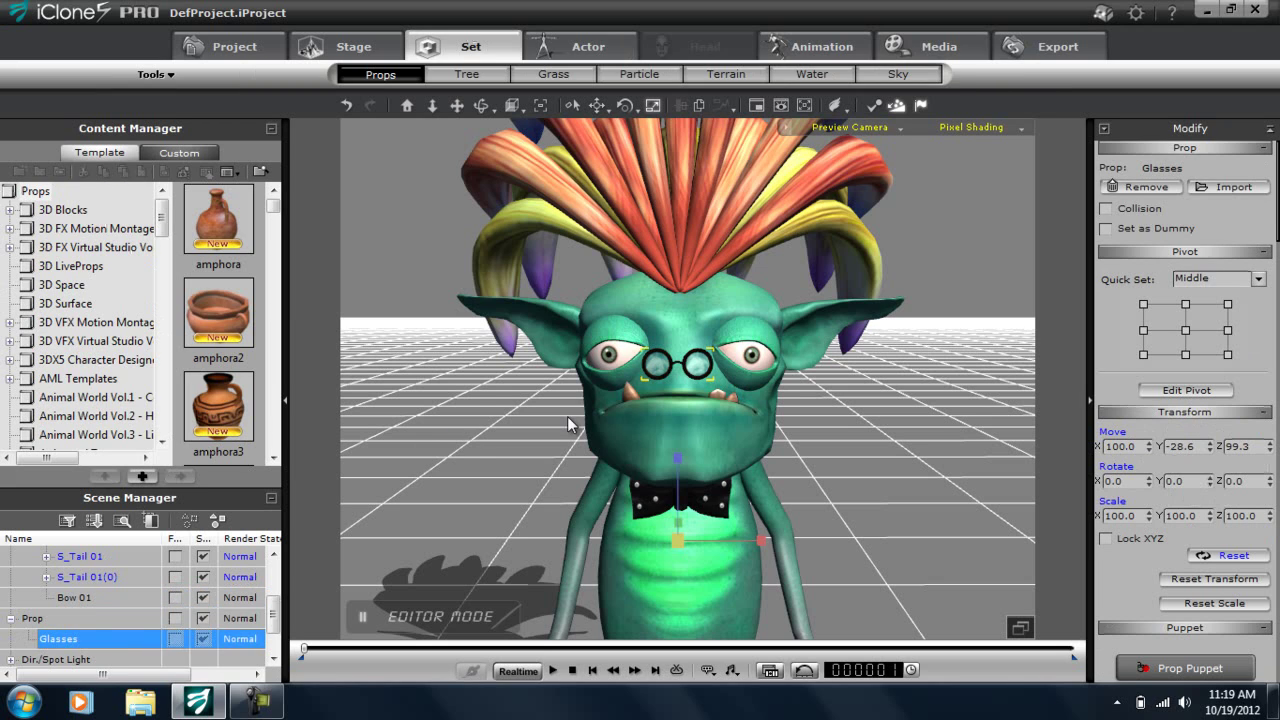
left_click(1185, 331)
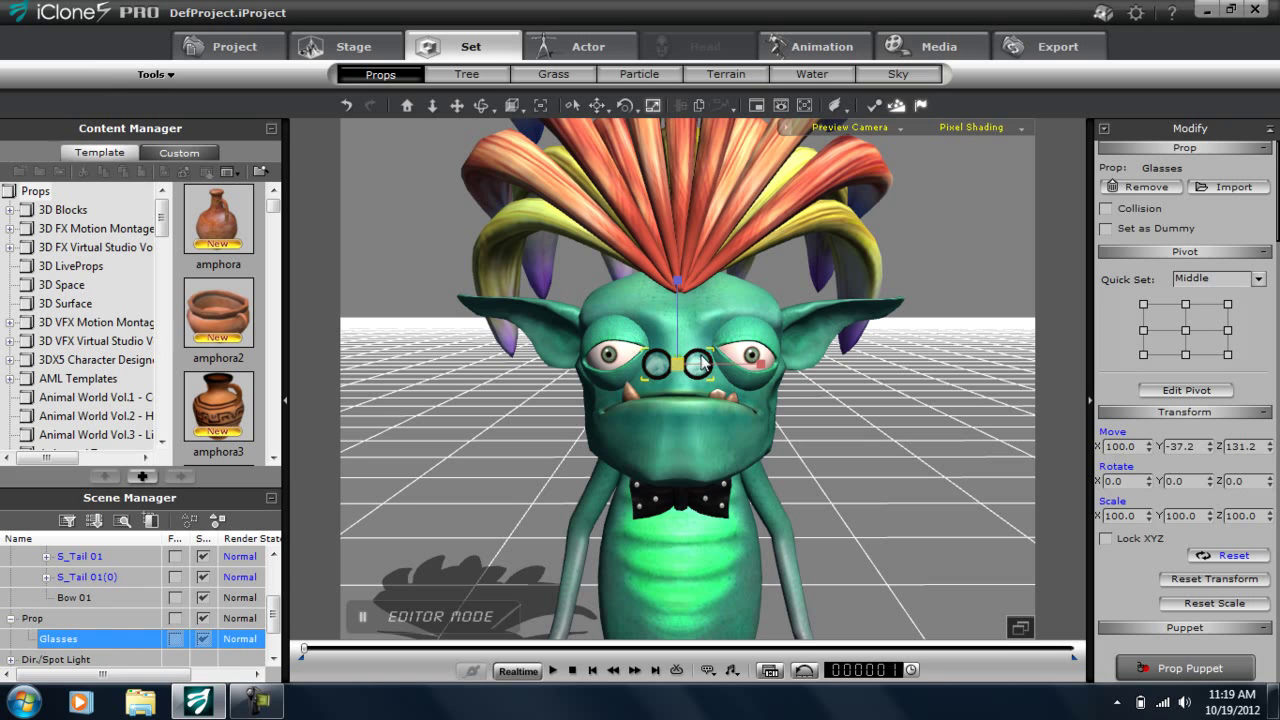
Step: Scale the glasses uniformly to about 345.7 and nudge them slightly back and up over the eyes, to about Y -36.7, Z 132.4
left_click_drag(677, 363, 772, 346)
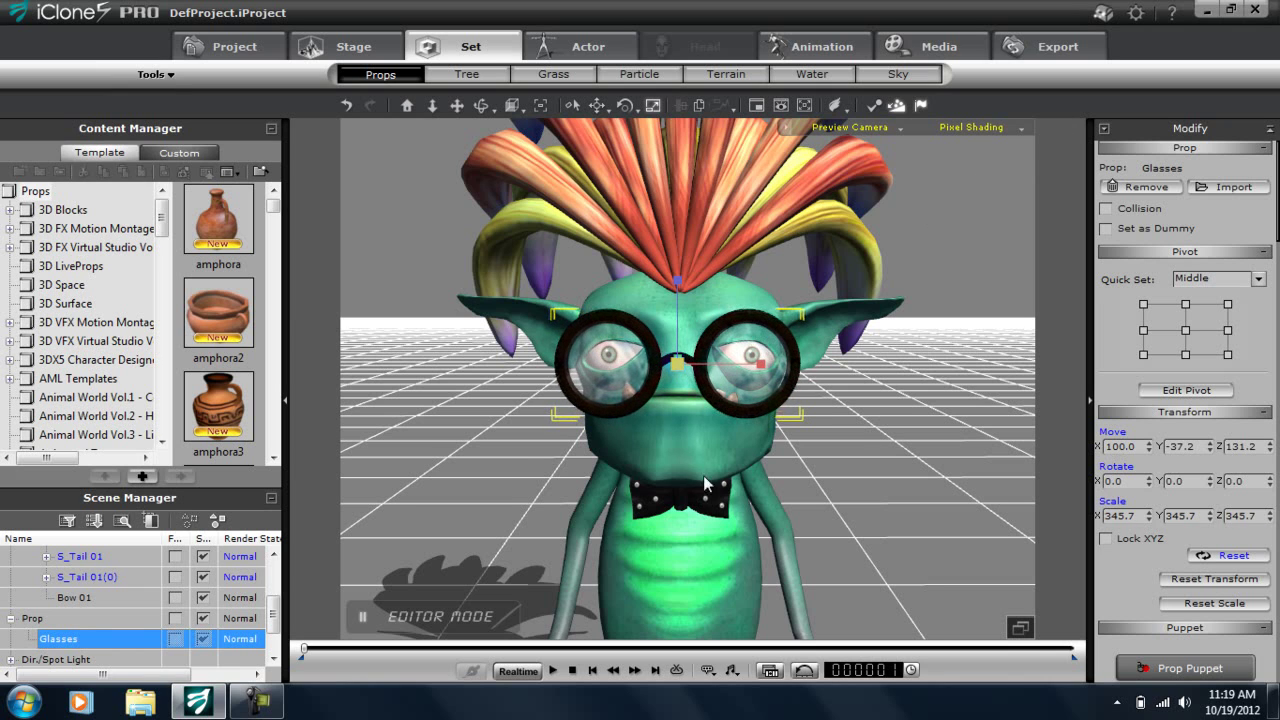
right_click_drag(703, 475, 531, 446)
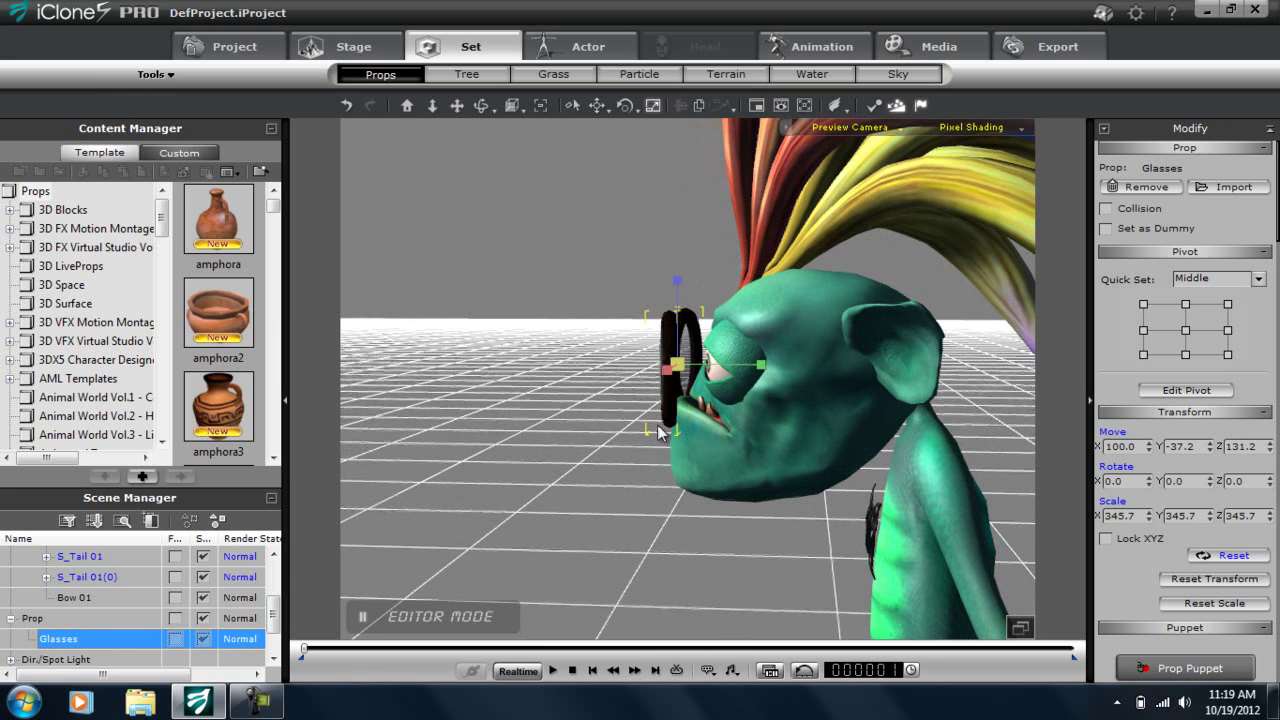
key("w")
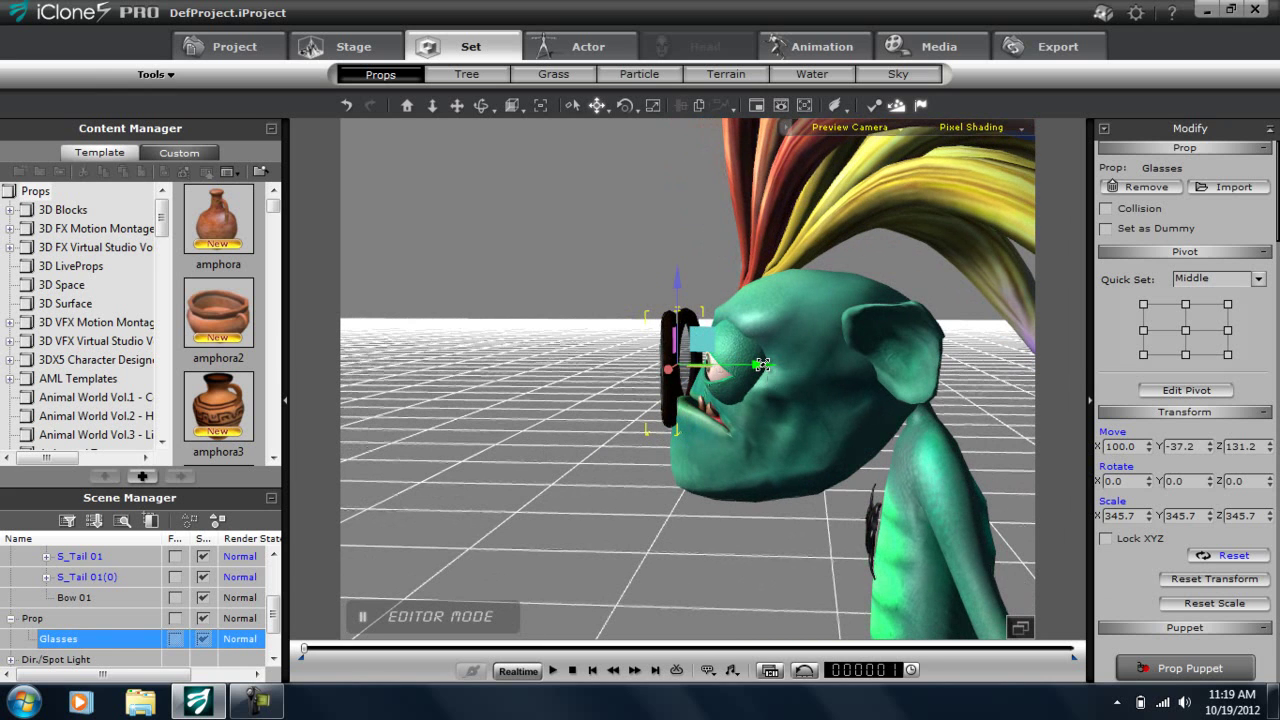
left_click_drag(769, 369, 764, 364)
left_click_drag(680, 282, 680, 272)
right_click_drag(641, 500, 830, 412)
scroll(770, 470, "down", 3)
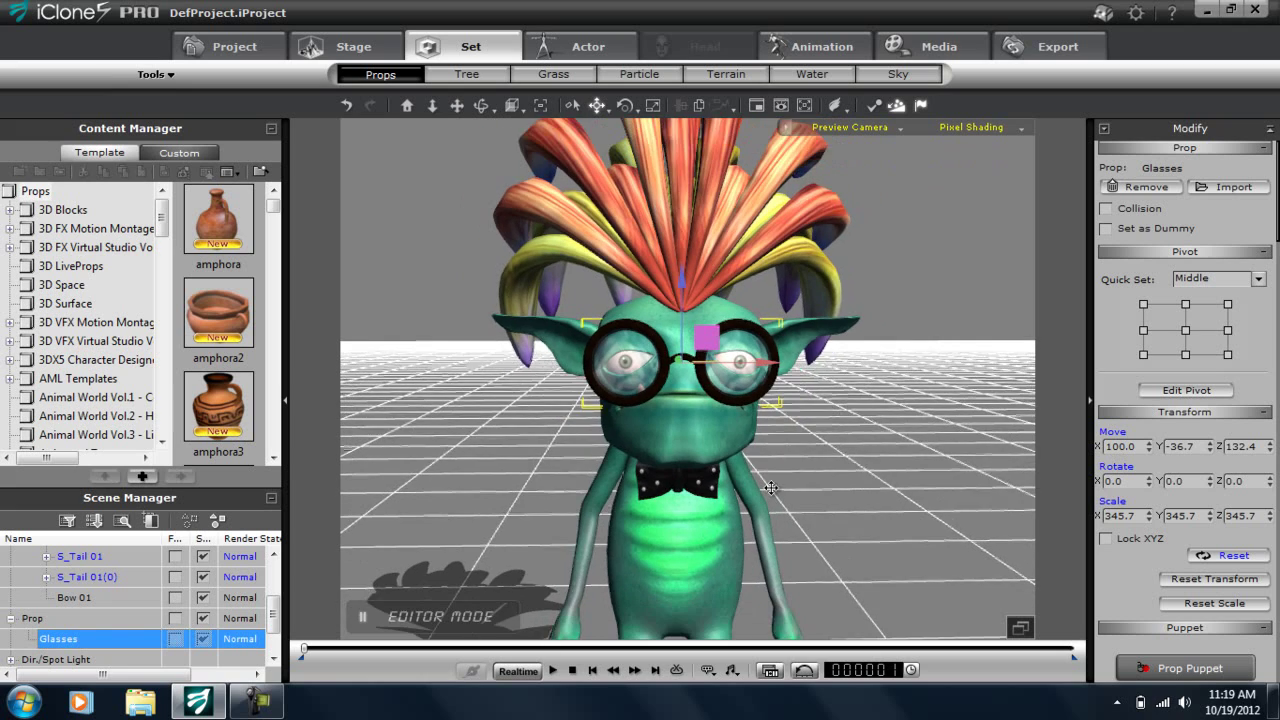
Step: Attach the enlarged glasses to the avatar's RL_Head node
scroll(771, 488, "down", 2)
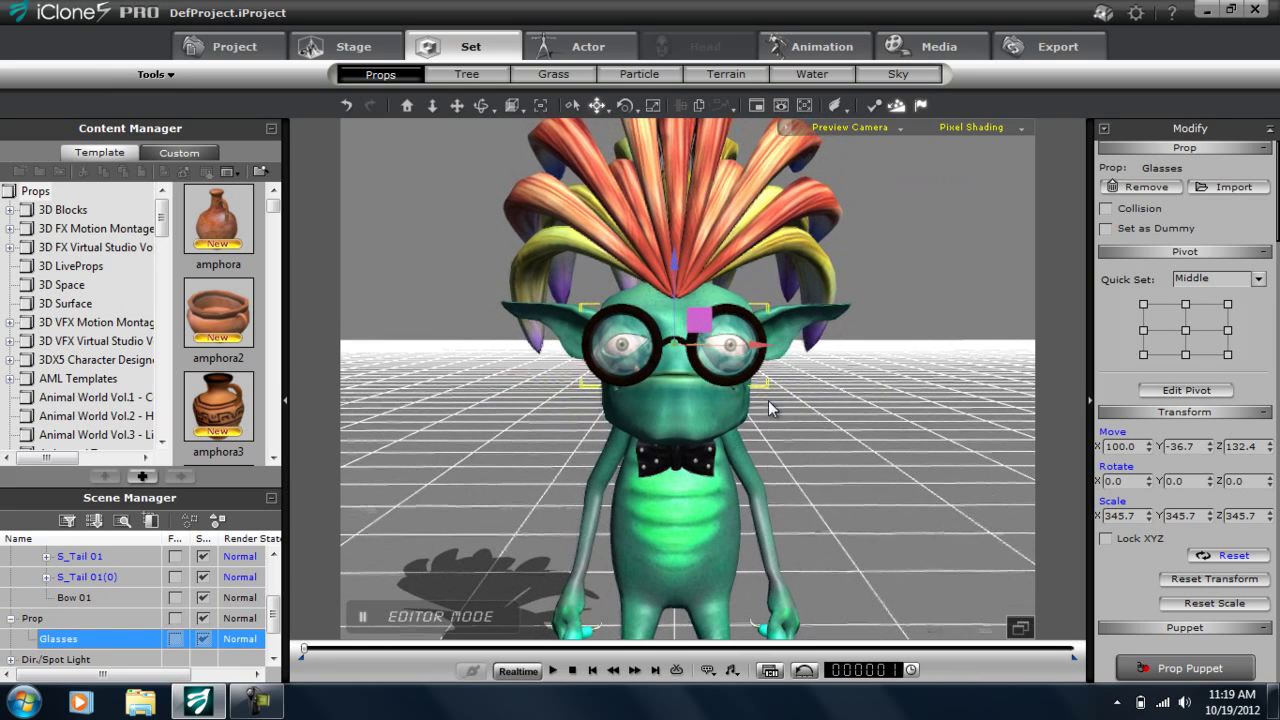
right_click_drag(768, 400, 773, 451)
right_click_drag(764, 462, 790, 493)
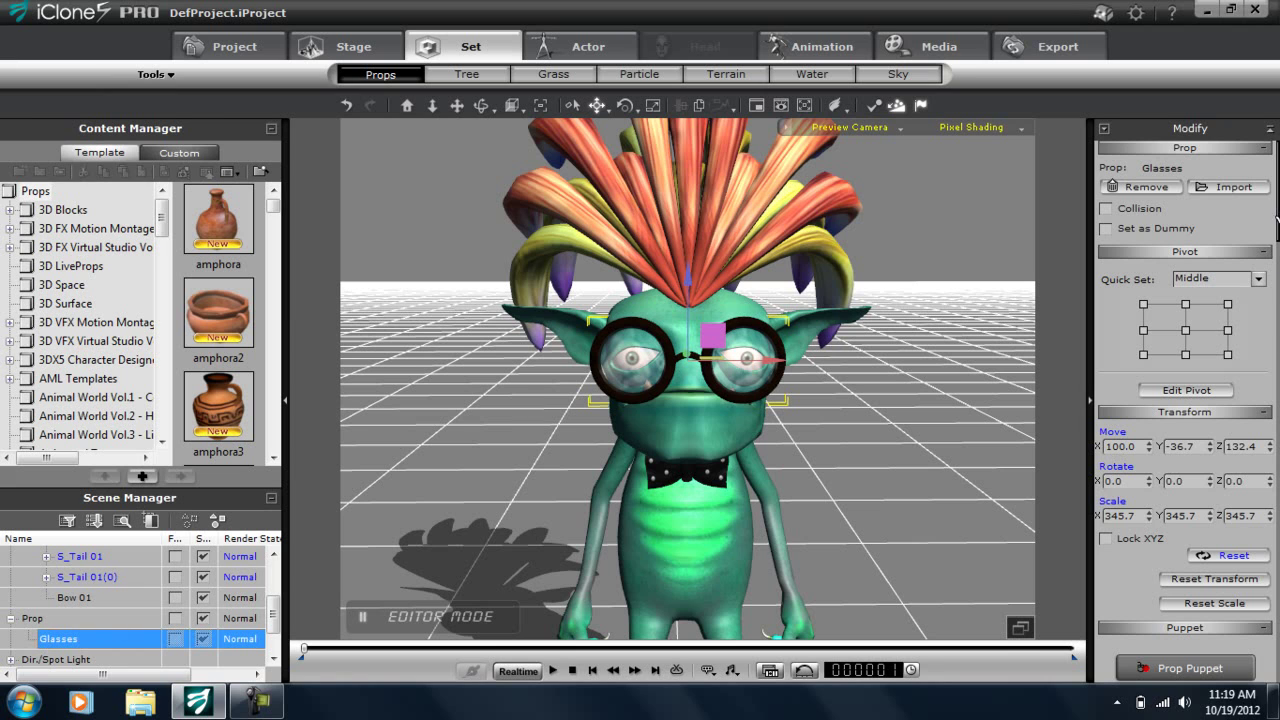
scroll(1185, 410, "down", 10)
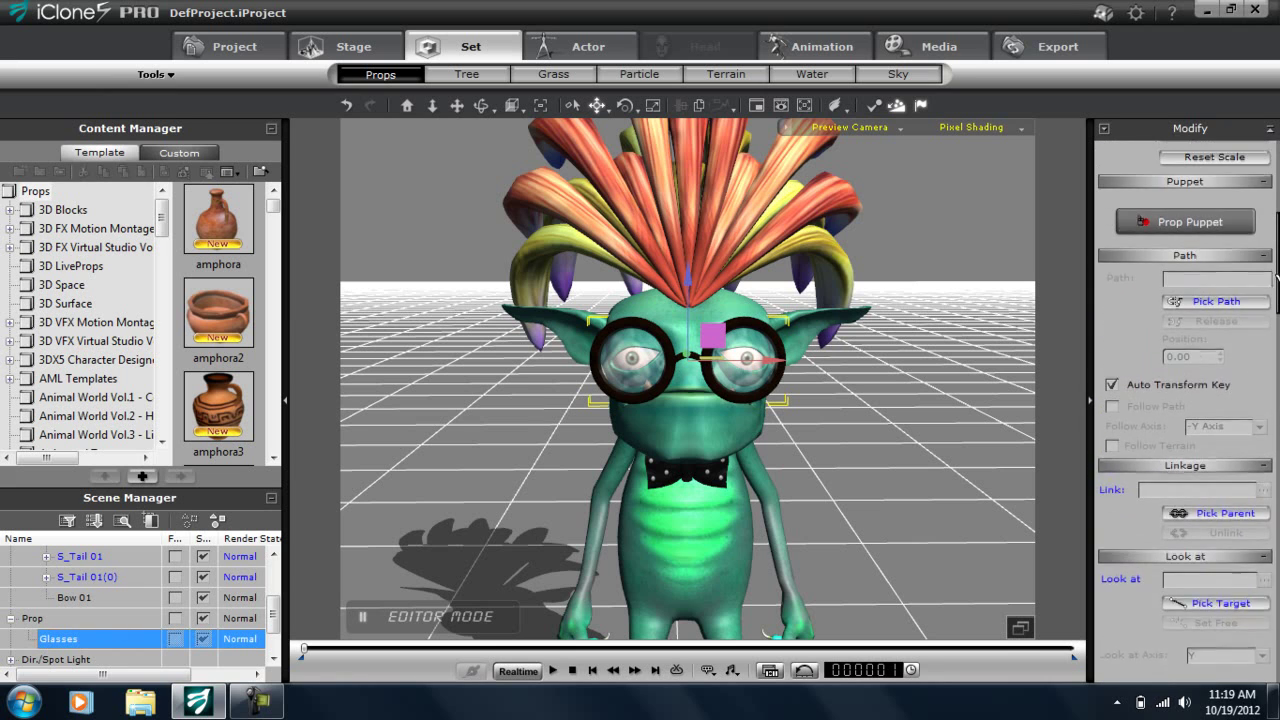
left_click_drag(1276, 278, 1277, 352)
right_click_drag(796, 444, 626, 445)
left_click_drag(812, 470, 806, 430)
right_click_drag(903, 436, 690, 448)
right_click_drag(784, 435, 729, 424)
left_click_drag(729, 424, 781, 404)
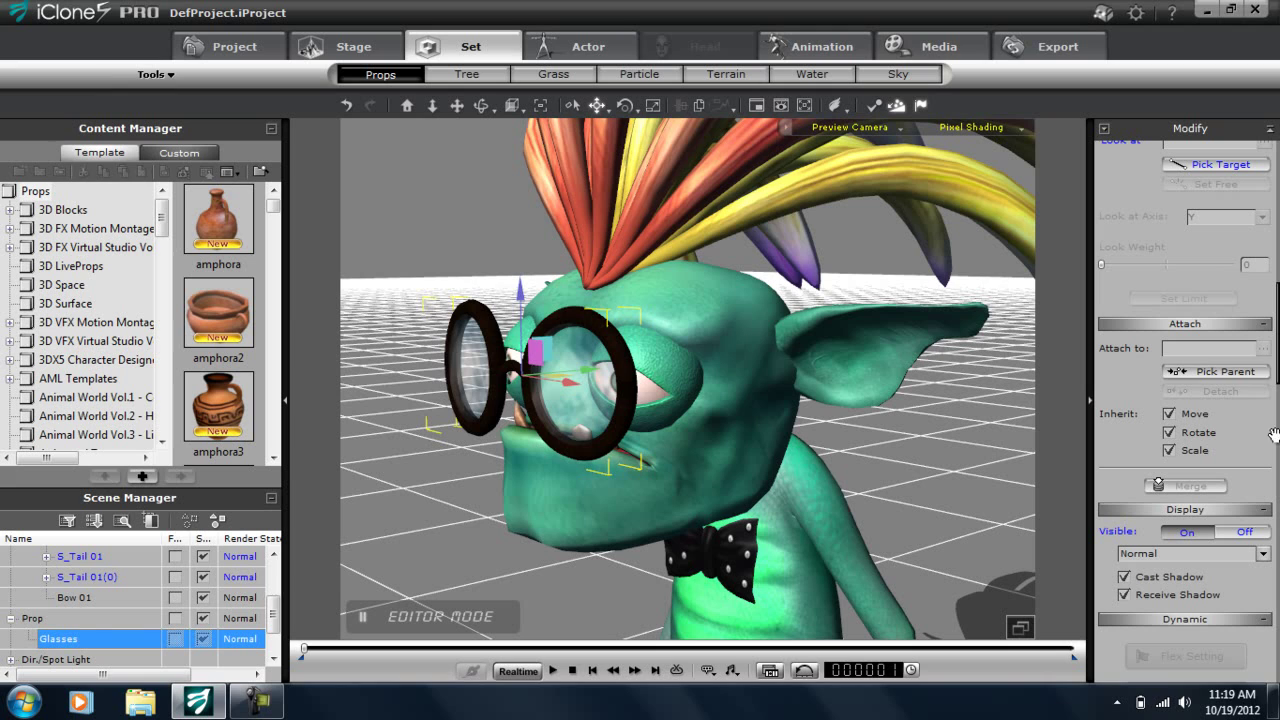
left_click(1225, 372)
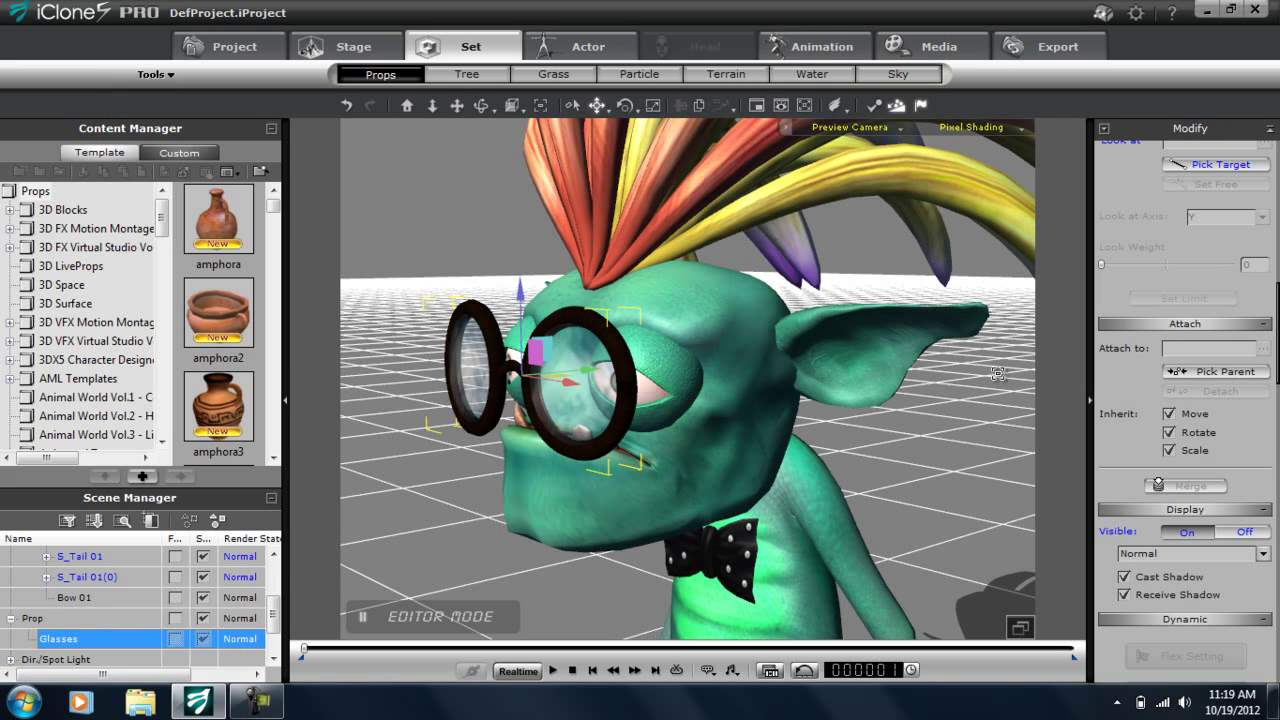
left_click(727, 357)
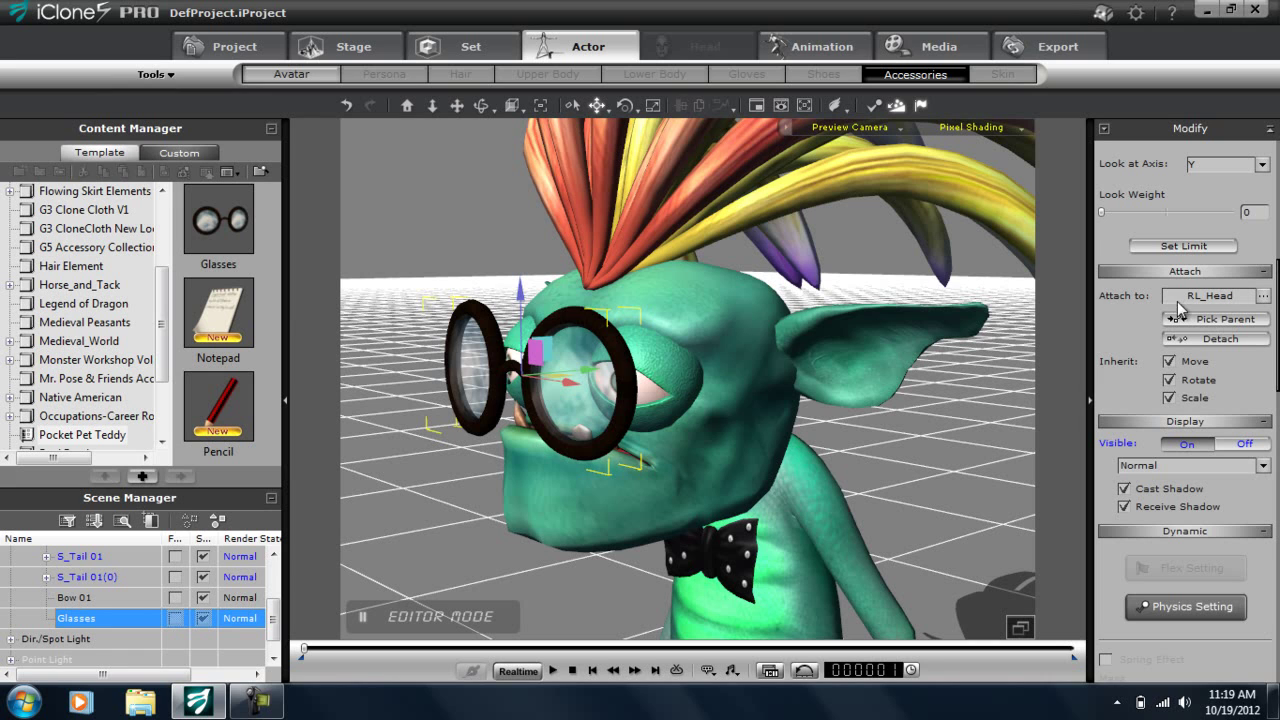
Step: Select the Indigo avatar and preview the 01_Dance2 motion in the Motion Puppet, closing it without recording
right_click_drag(558, 468, 752, 400)
scroll(755, 390, "down", 5)
middle_click_drag(757, 384, 763, 436)
scroll(762, 435, "down", 3)
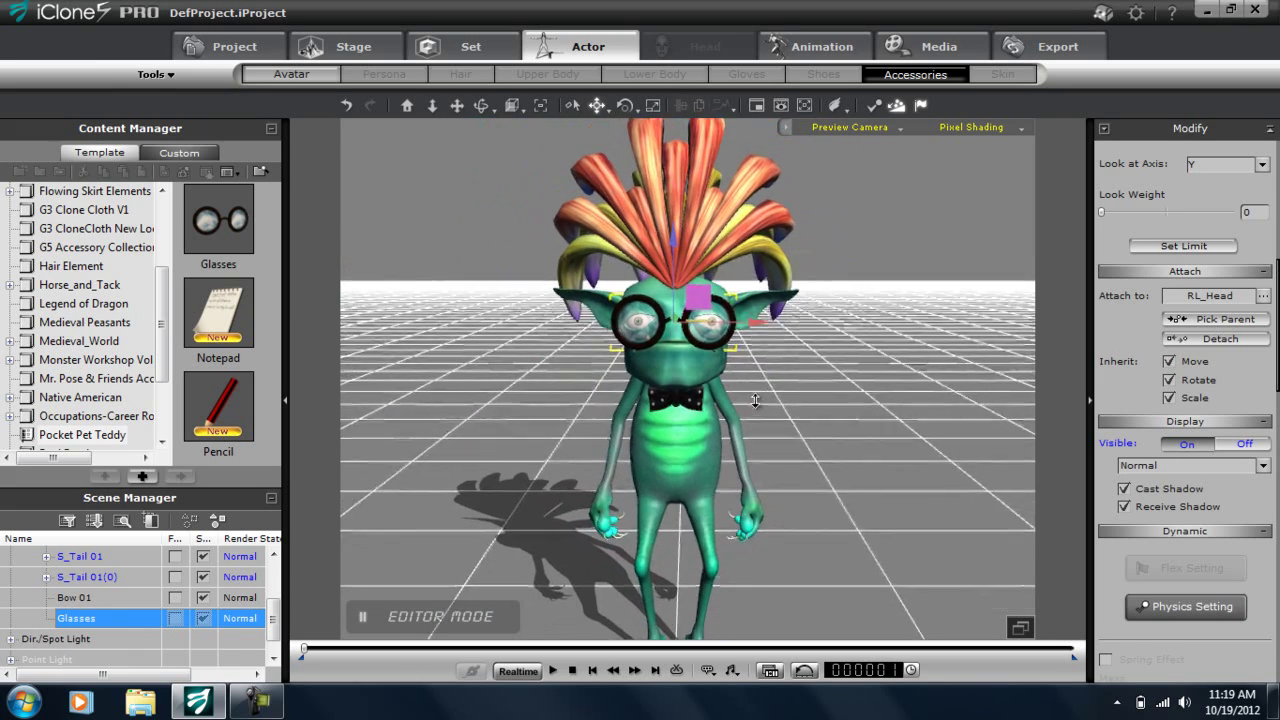
left_click(840, 47)
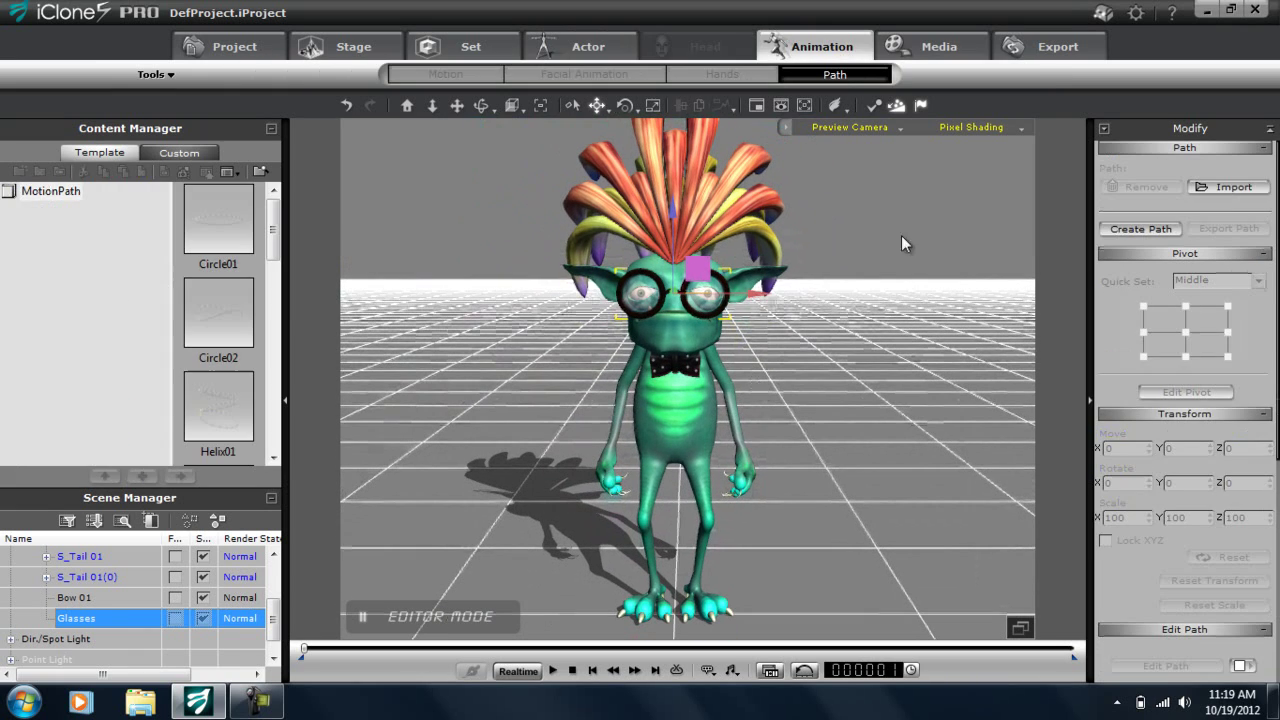
left_click(694, 401)
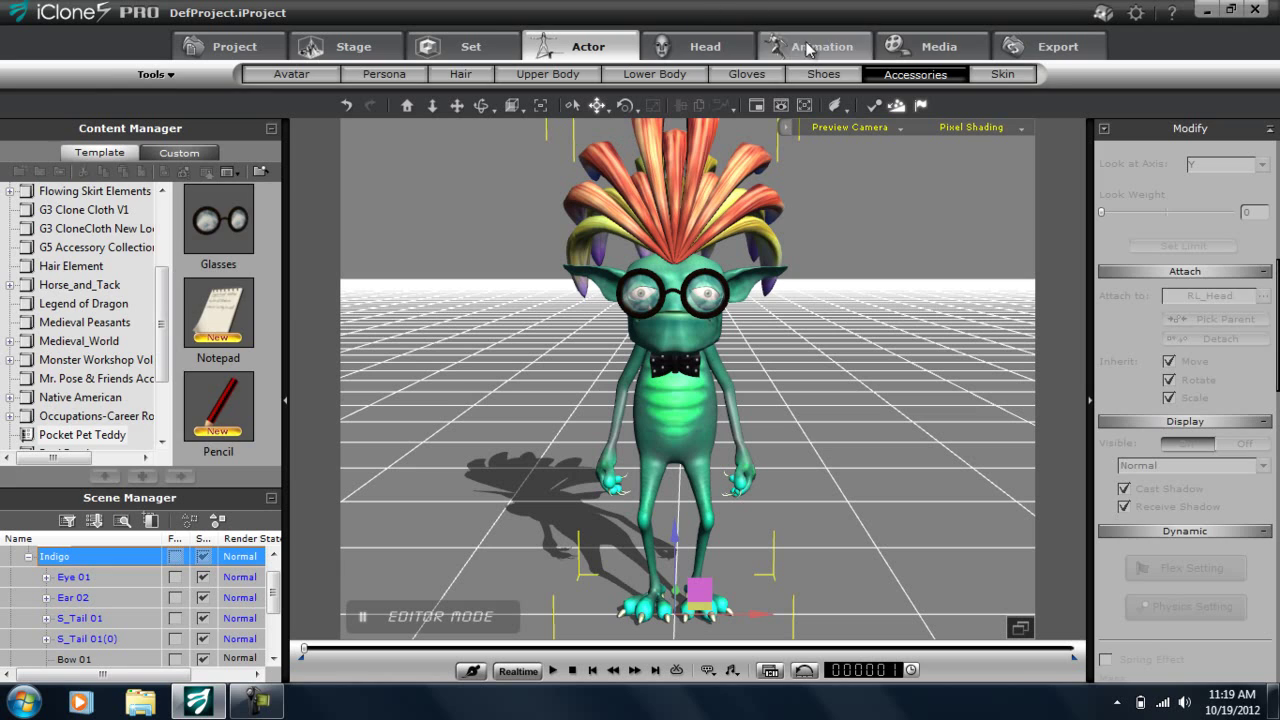
left_click(822, 47)
left_click(446, 75)
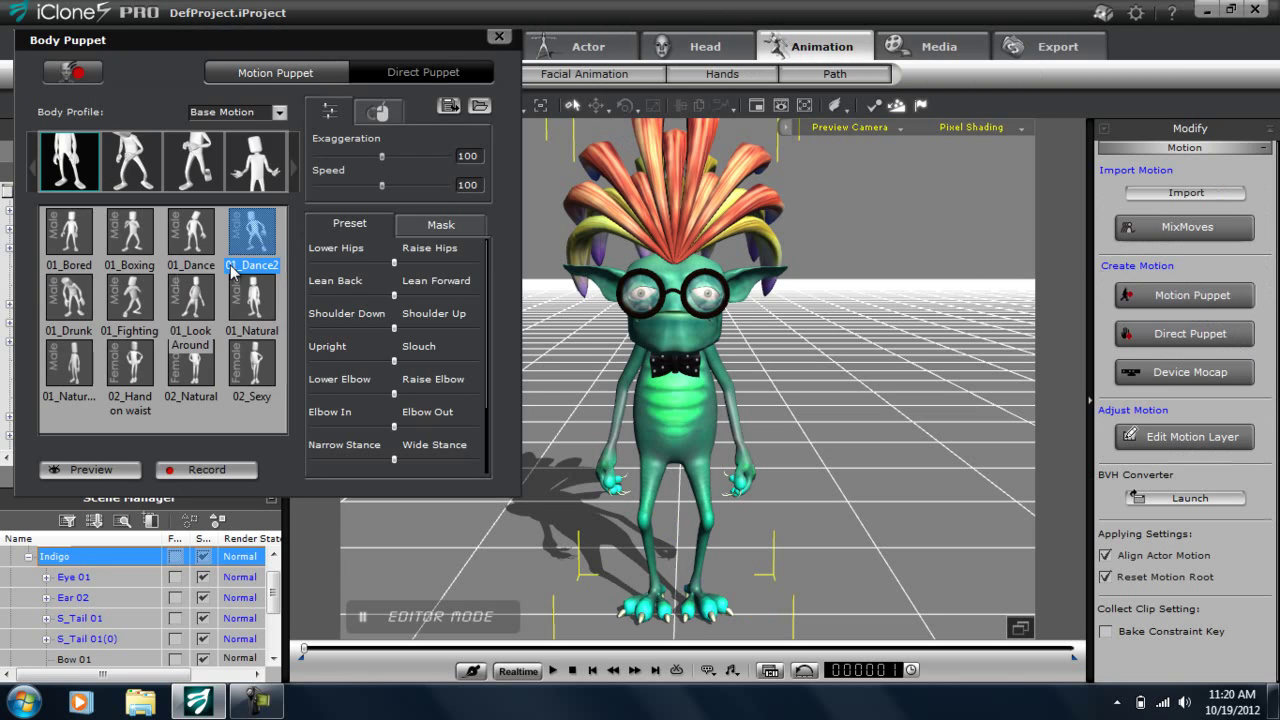
key("space")
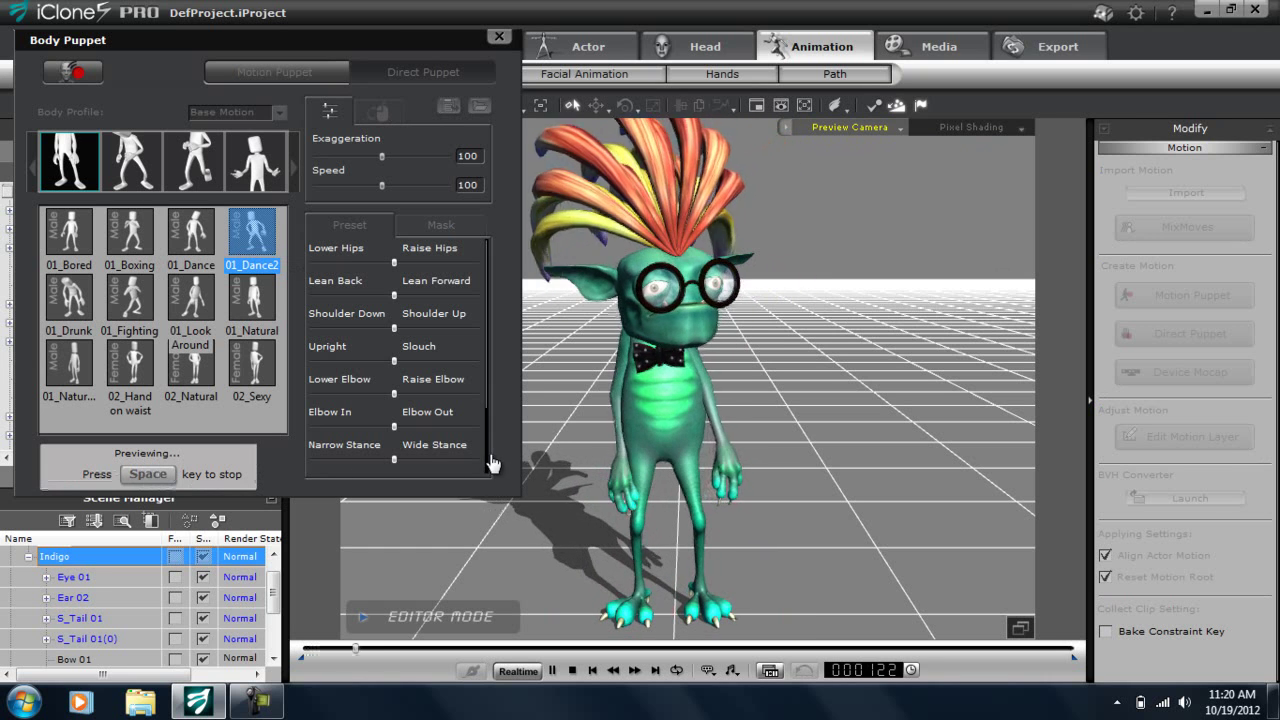
key("space")
left_click(500, 38)
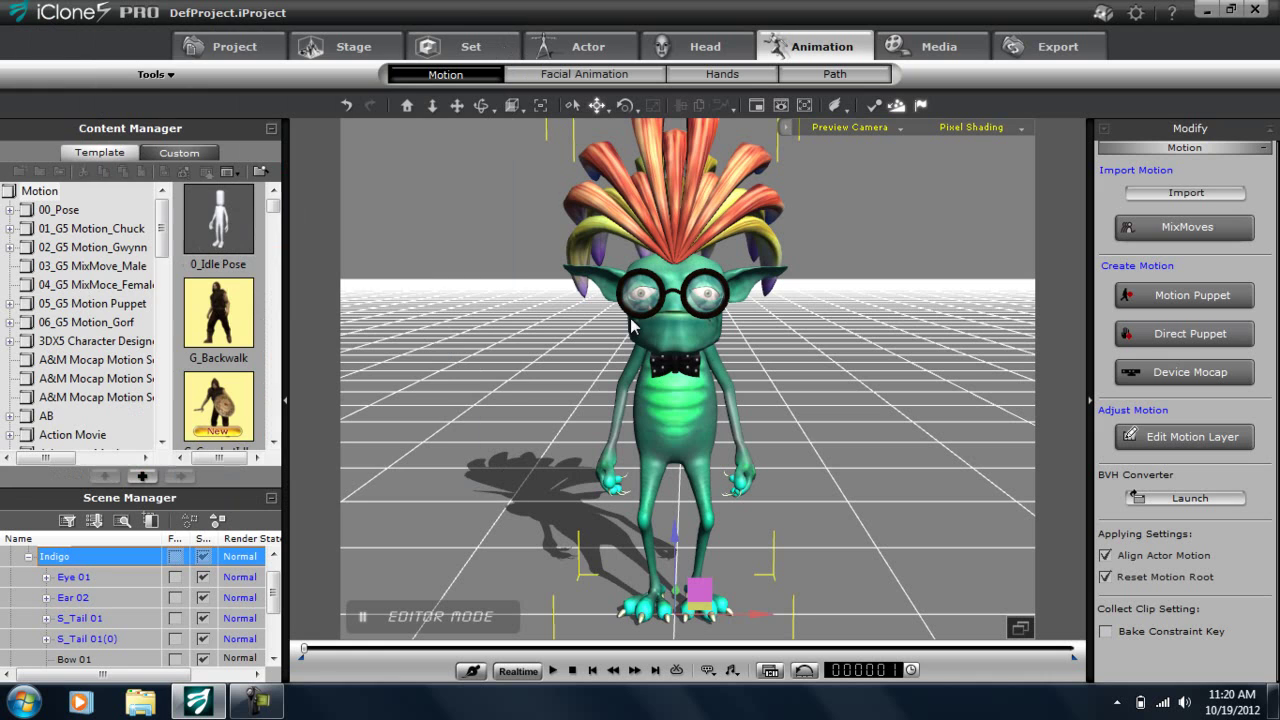
Step: Examine the finished monster from the side and the texture settings of its RL_Upper skin material
scroll(705, 411, "down", 1)
middle_click_drag(705, 411, 660, 385)
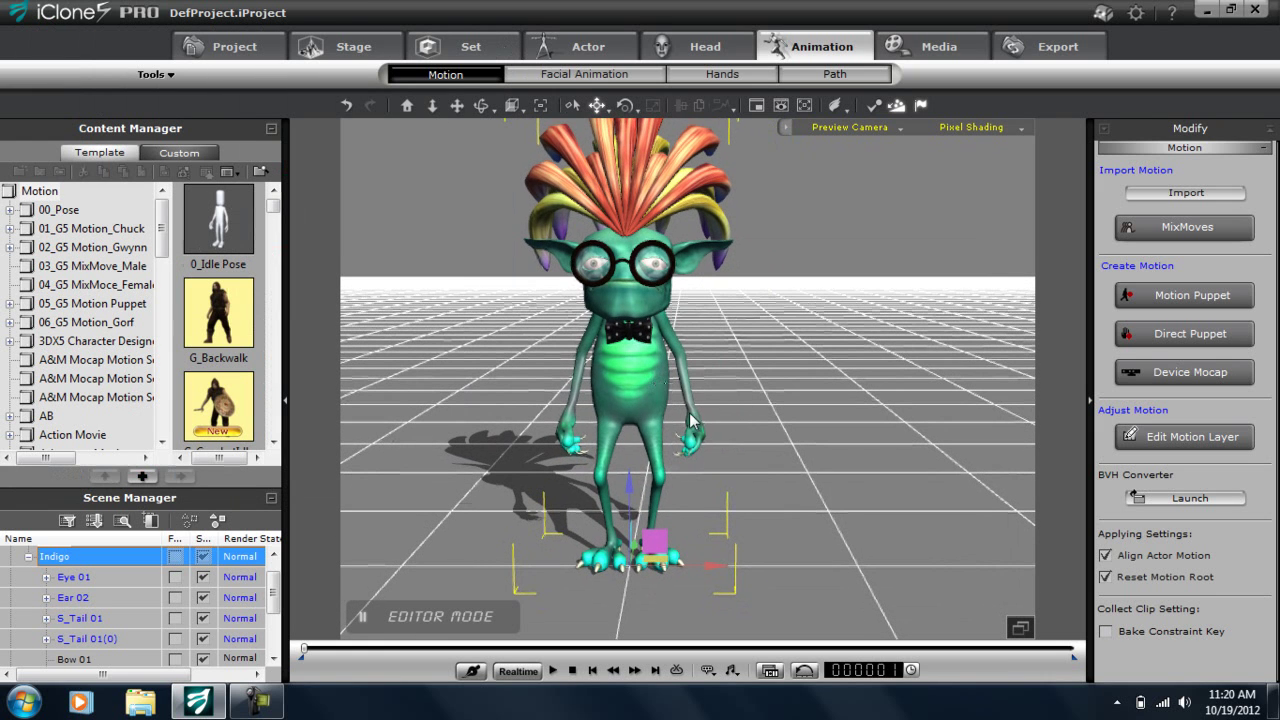
right_click_drag(824, 406, 686, 442)
right_click_drag(797, 450, 661, 433)
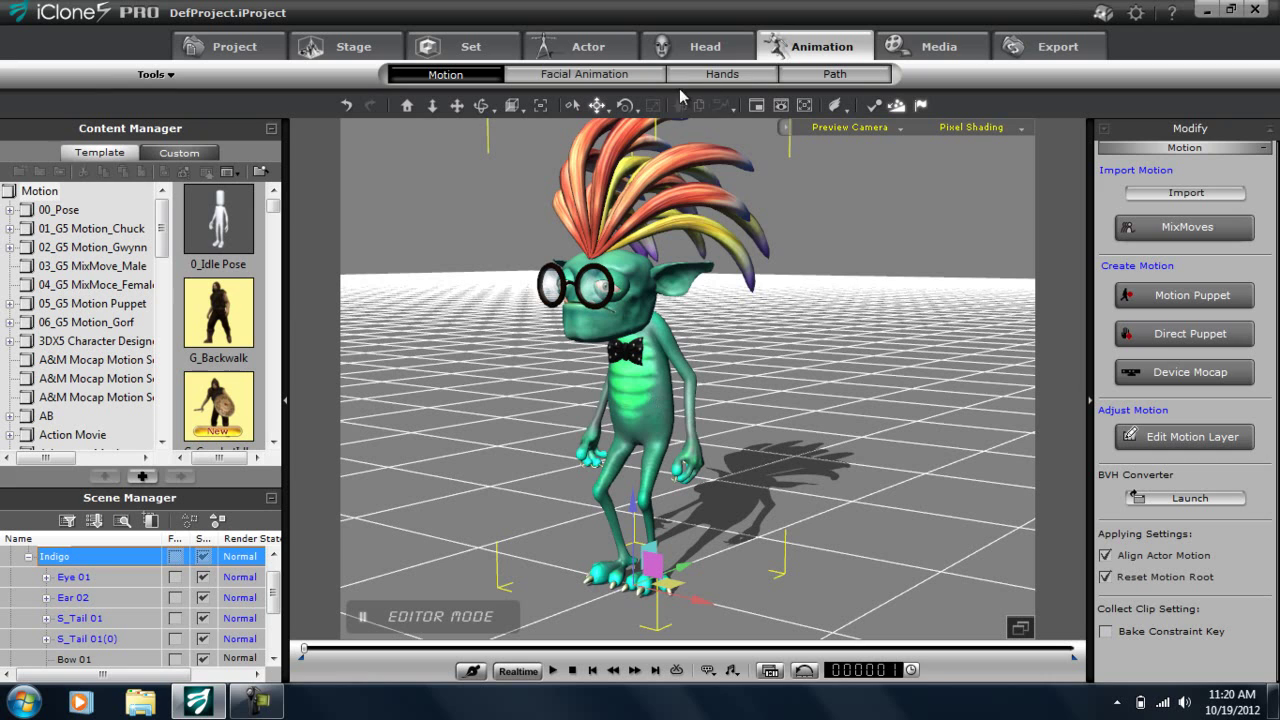
left_click(588, 46)
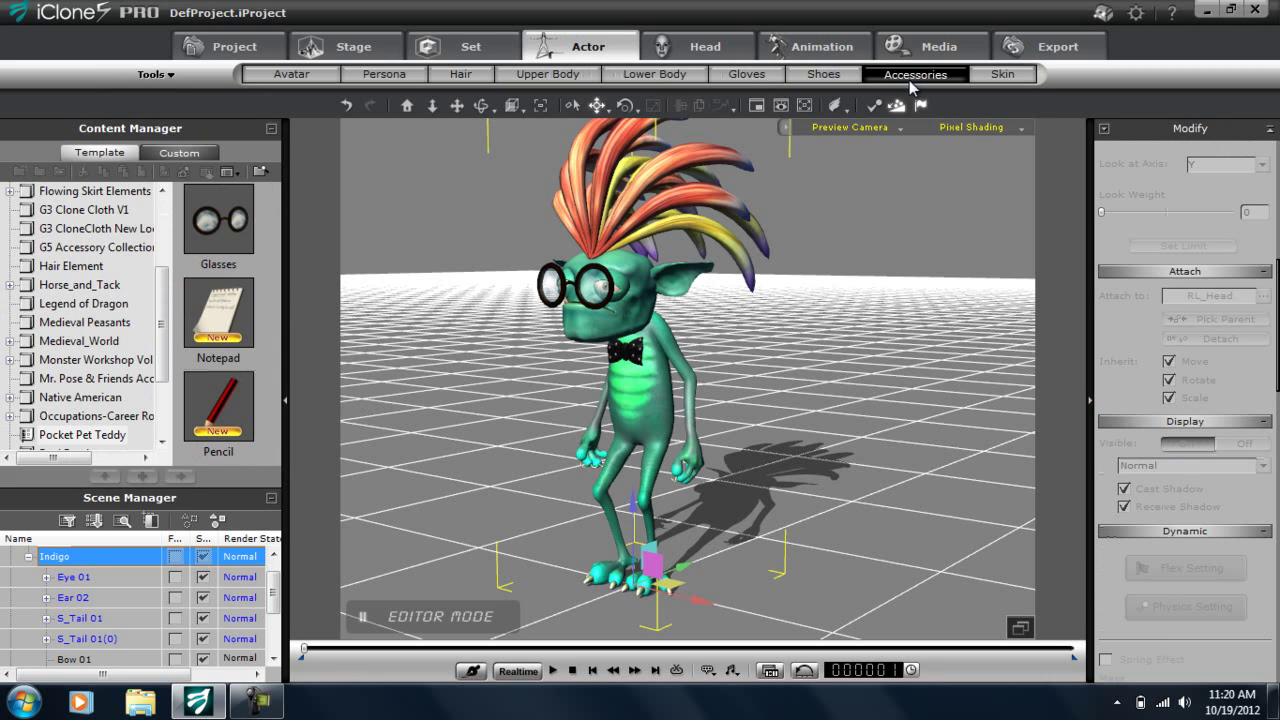
left_click(1003, 74)
scroll(1276, 540, "down", 5)
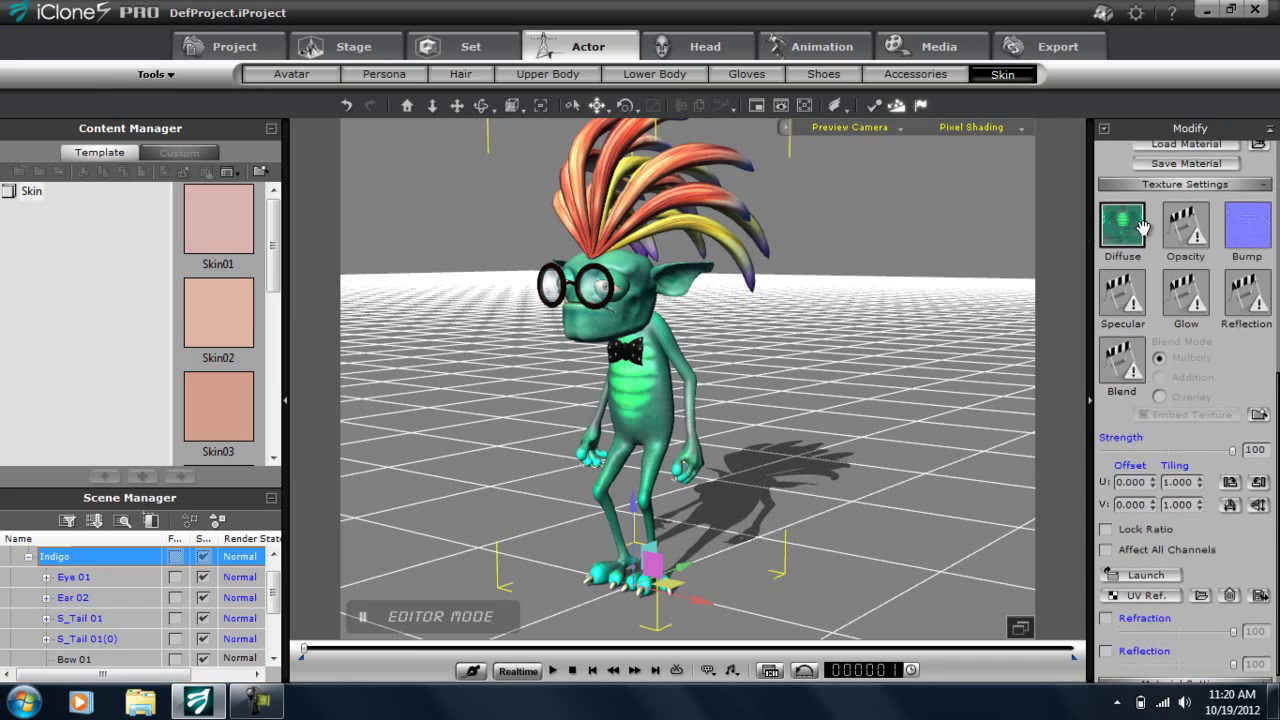
scroll(1277, 402, "up", 2)
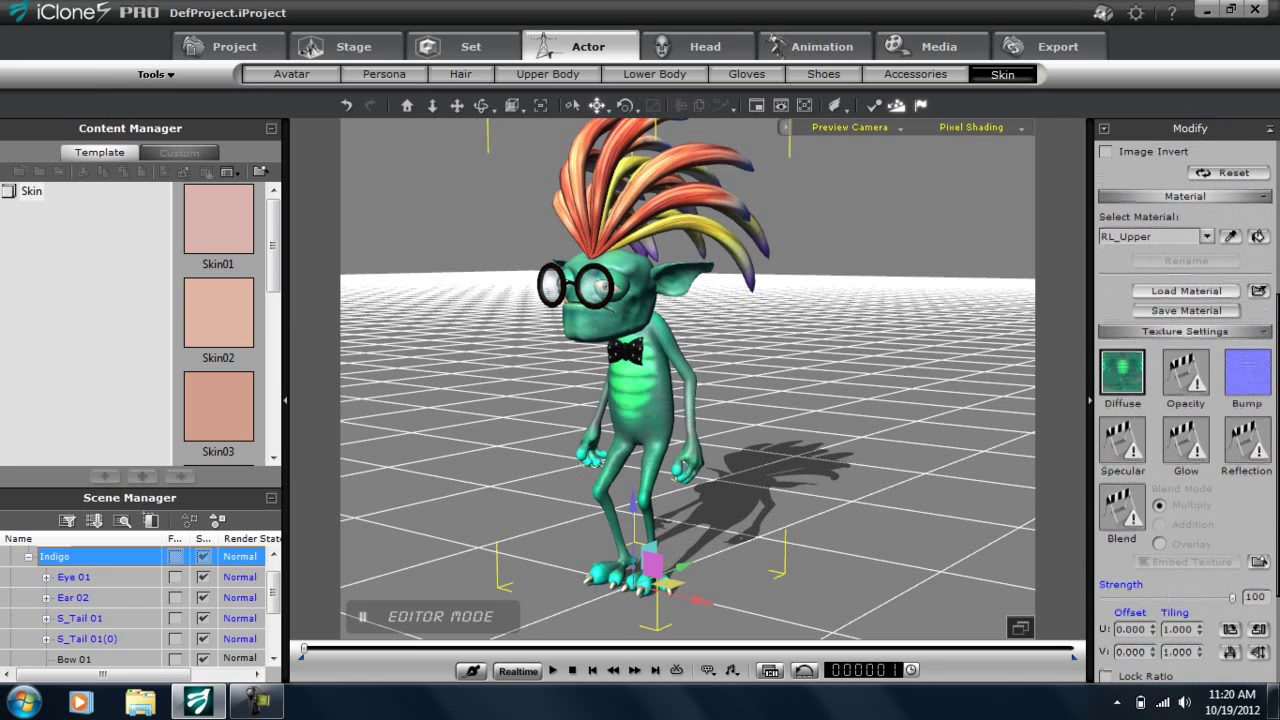
Step: Launch the RL_Upper material's diffuse texture in Photoshop for editing
scroll(1277, 452, "down", 1)
scroll(1277, 452, "down", 1)
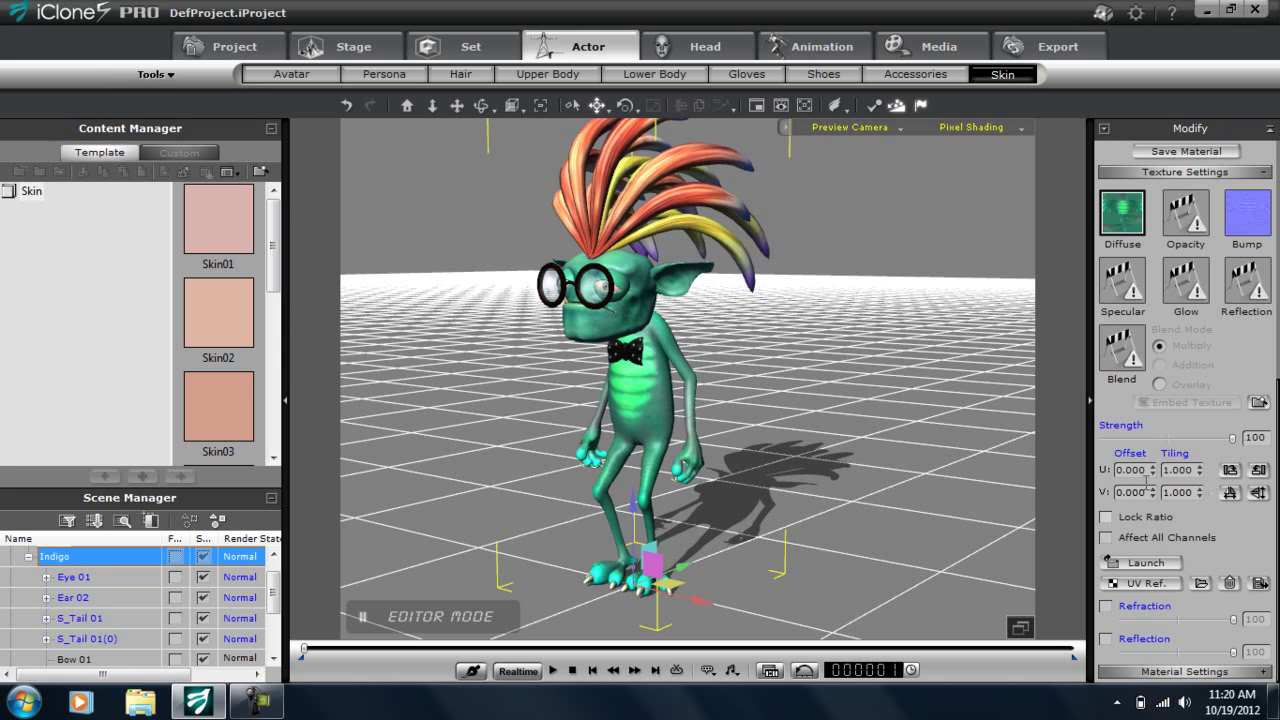
left_click(1146, 563)
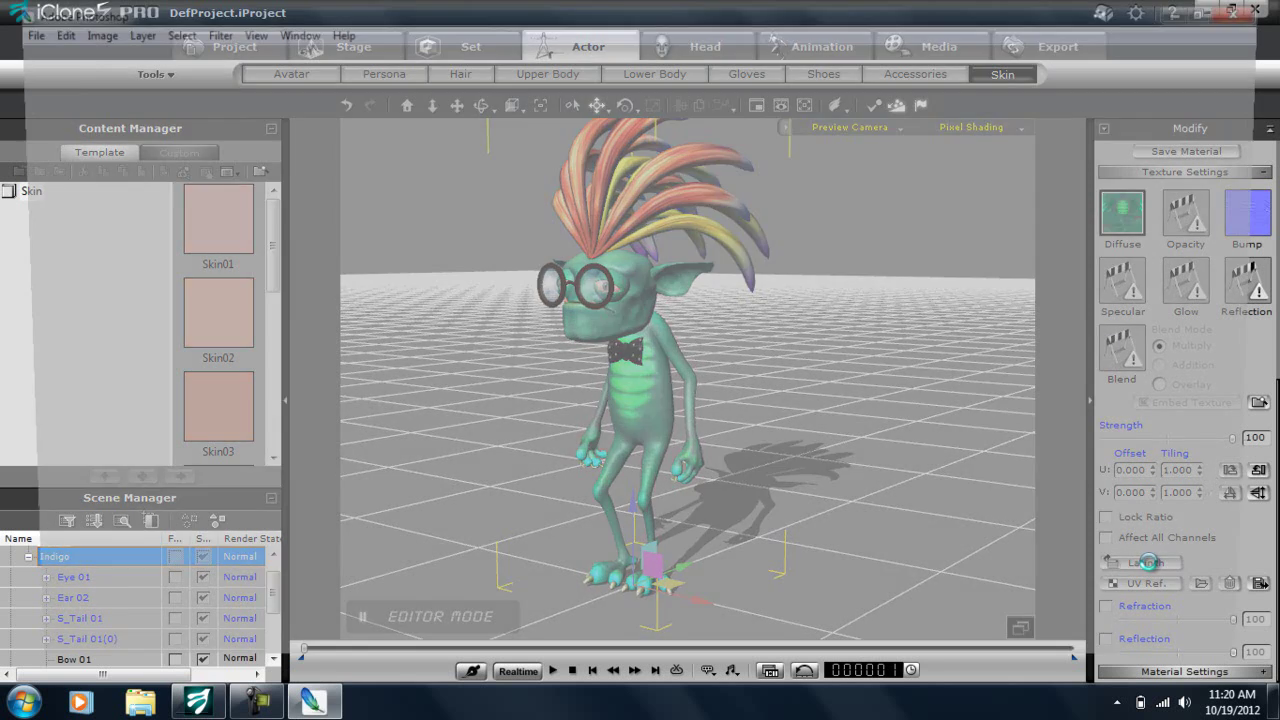
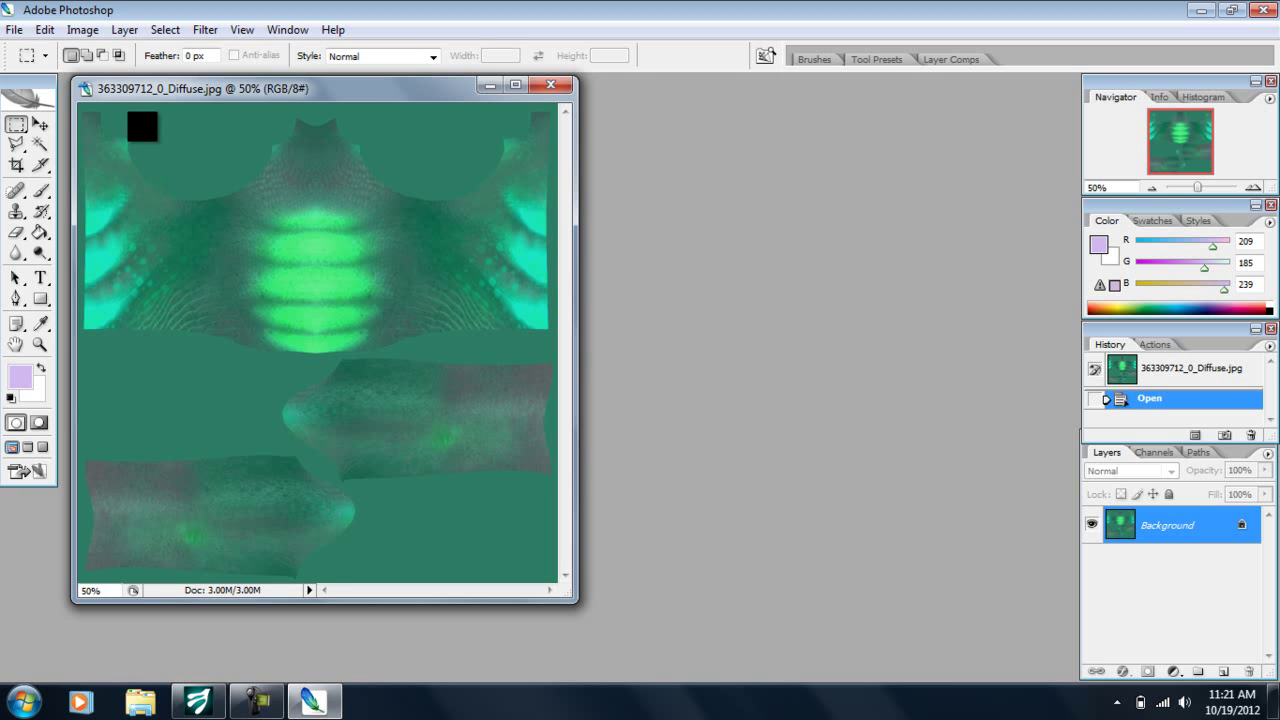
Step: Open pirate-skull-cross-bones.png from the Monster Workshop folder, using large thumbnails to find it
left_click(14, 29)
left_click(34, 67)
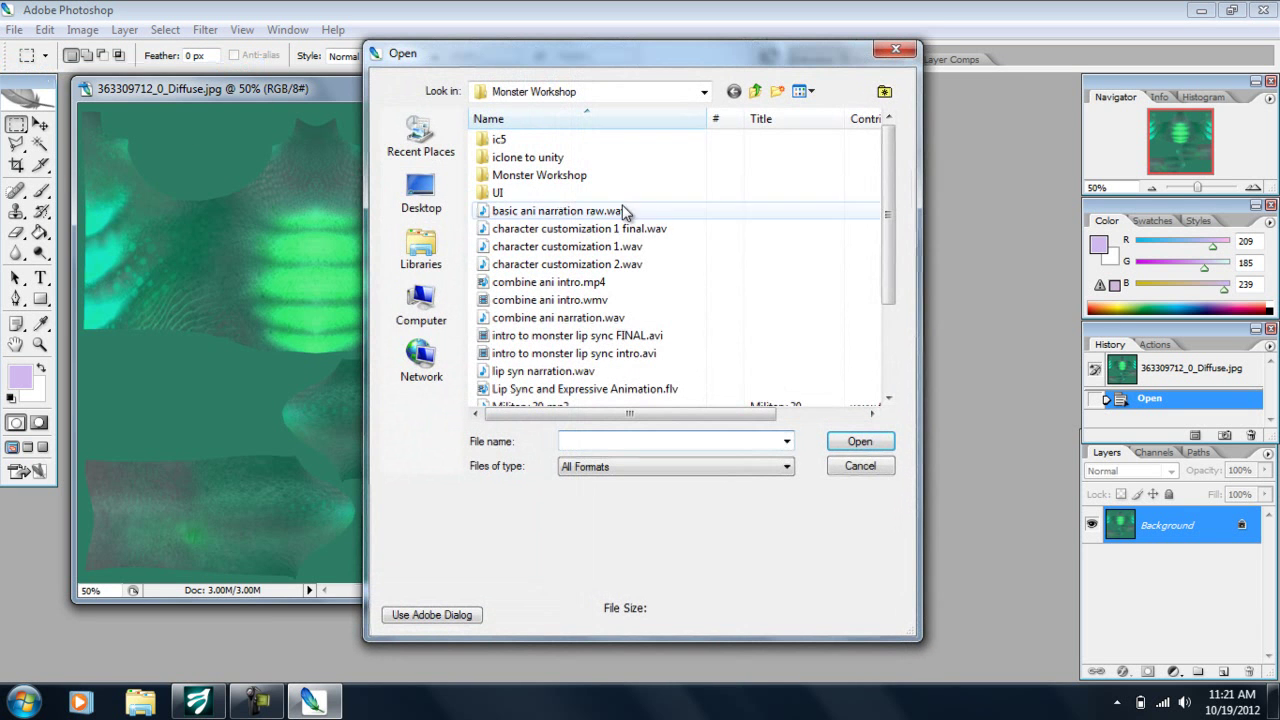
left_click_drag(892, 232, 890, 316)
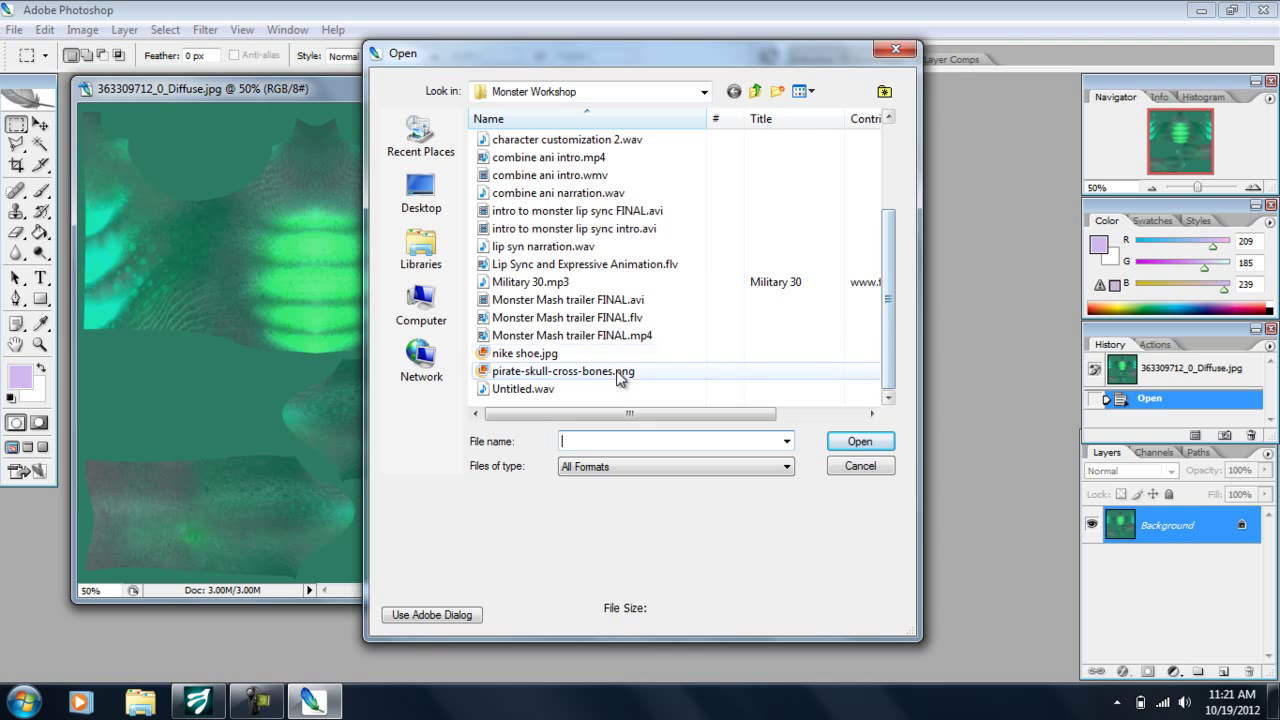
left_click(810, 92)
left_click(858, 115)
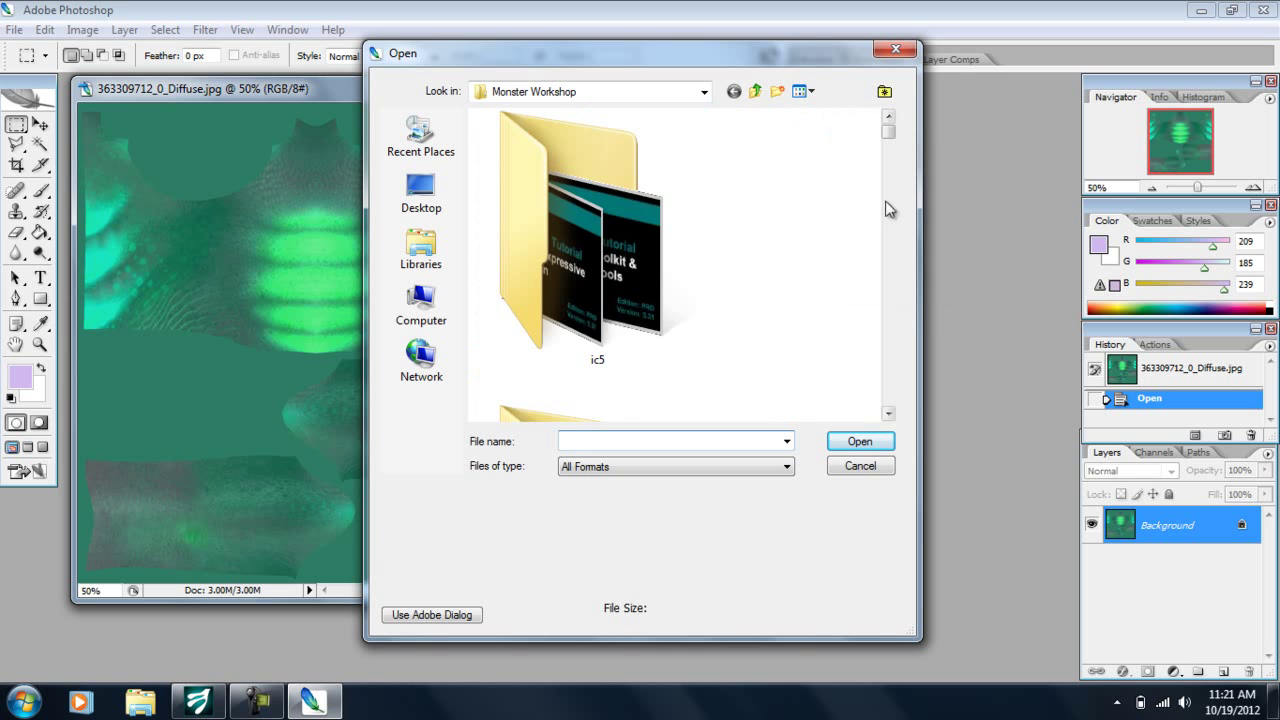
left_click_drag(886, 140, 889, 393)
left_click(700, 370)
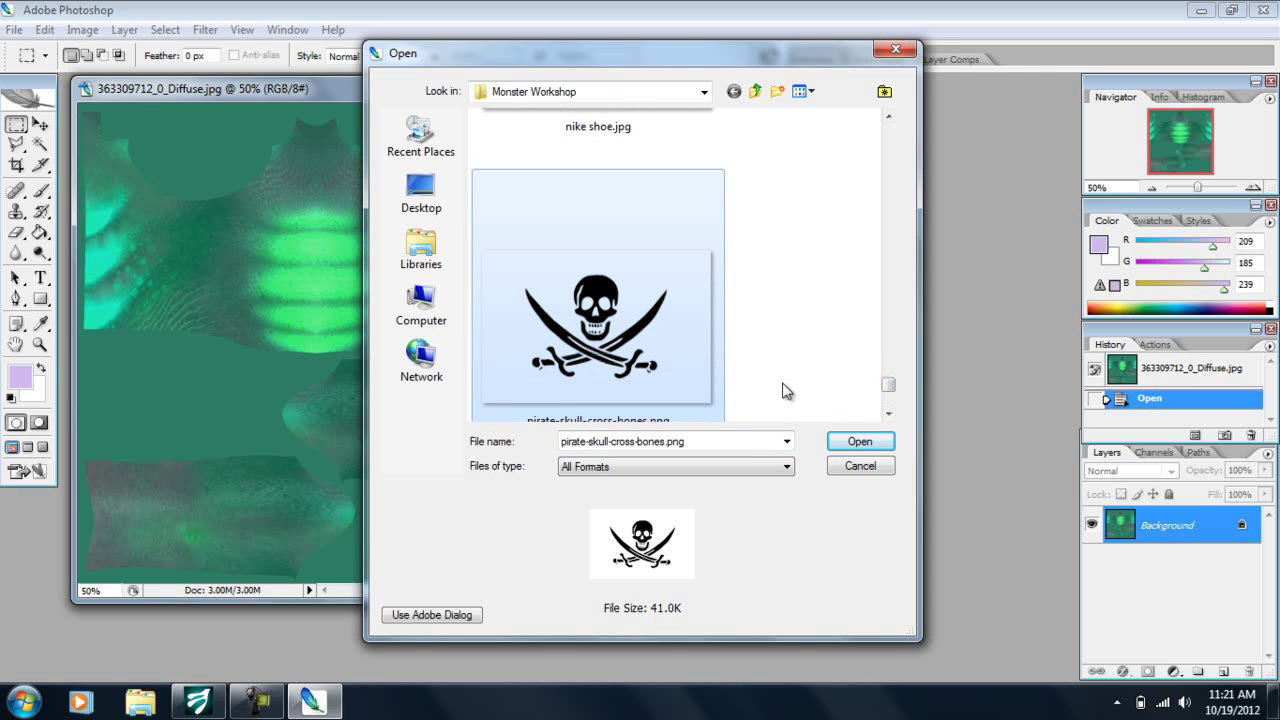
left_click(852, 441)
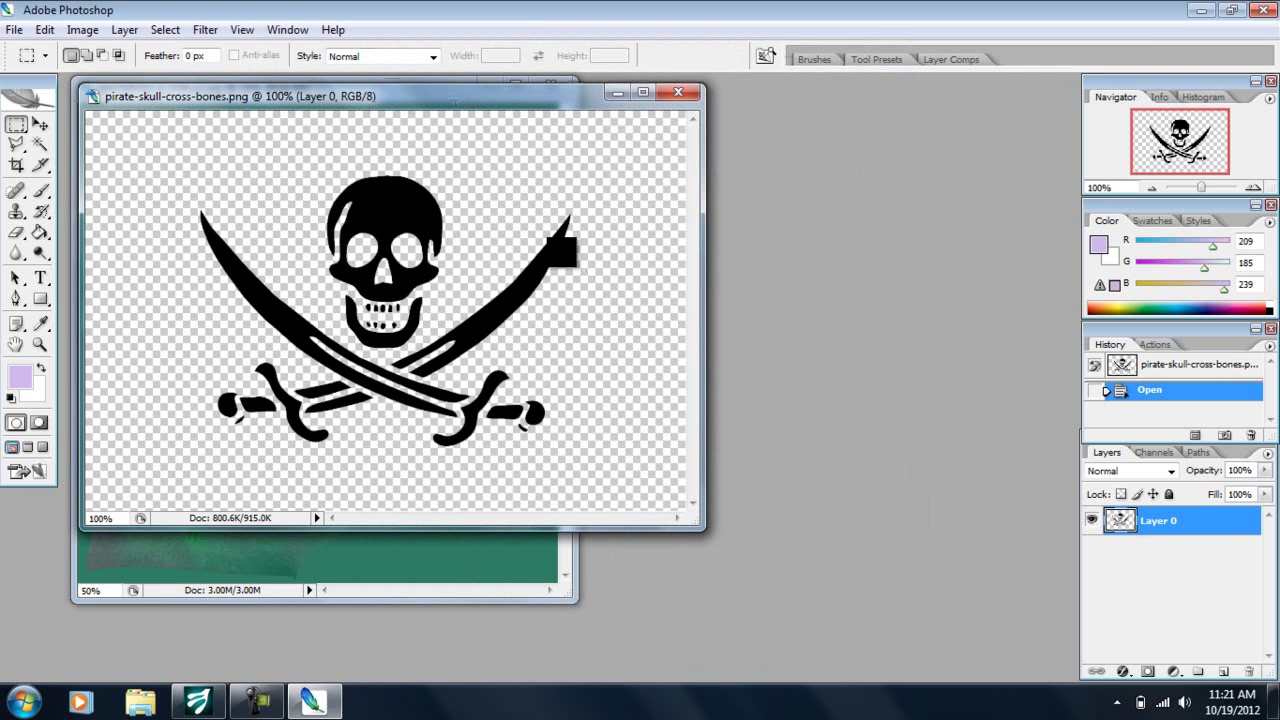
Step: Copy the entire skull image and paste it as a new layer onto the diffuse texture, minimizing the skull document
key("ctrl+a")
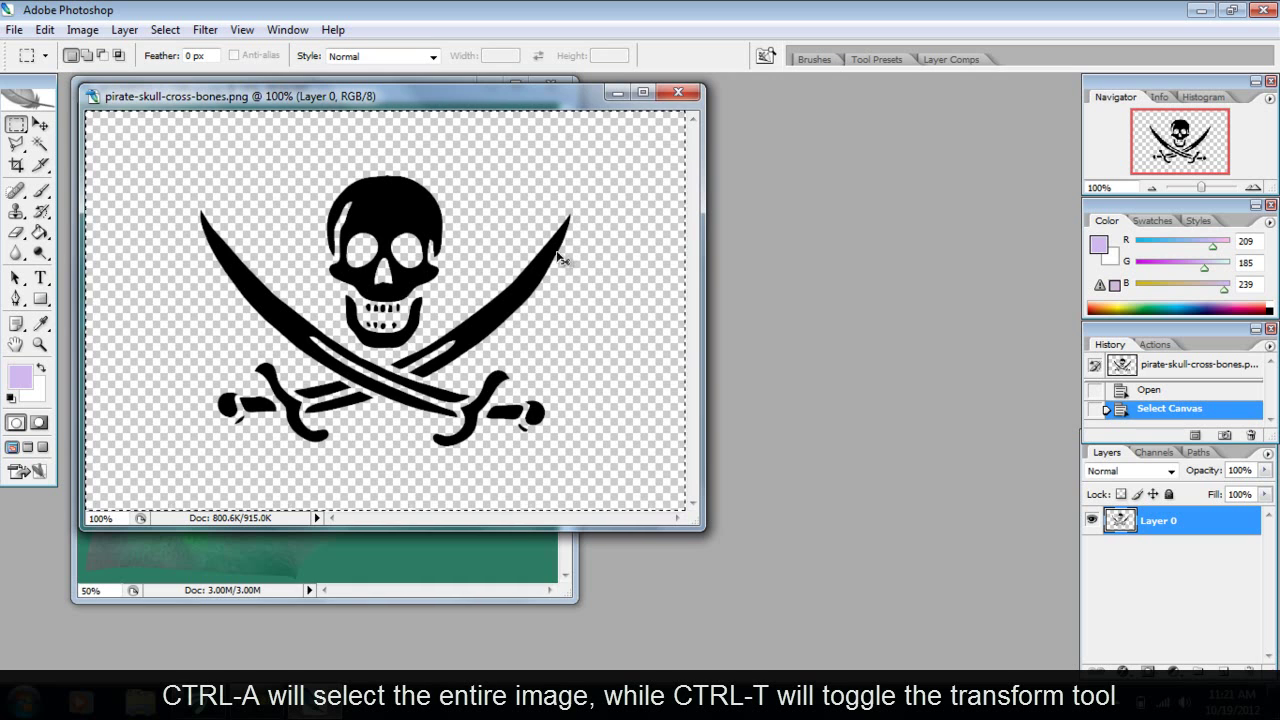
left_click(620, 95)
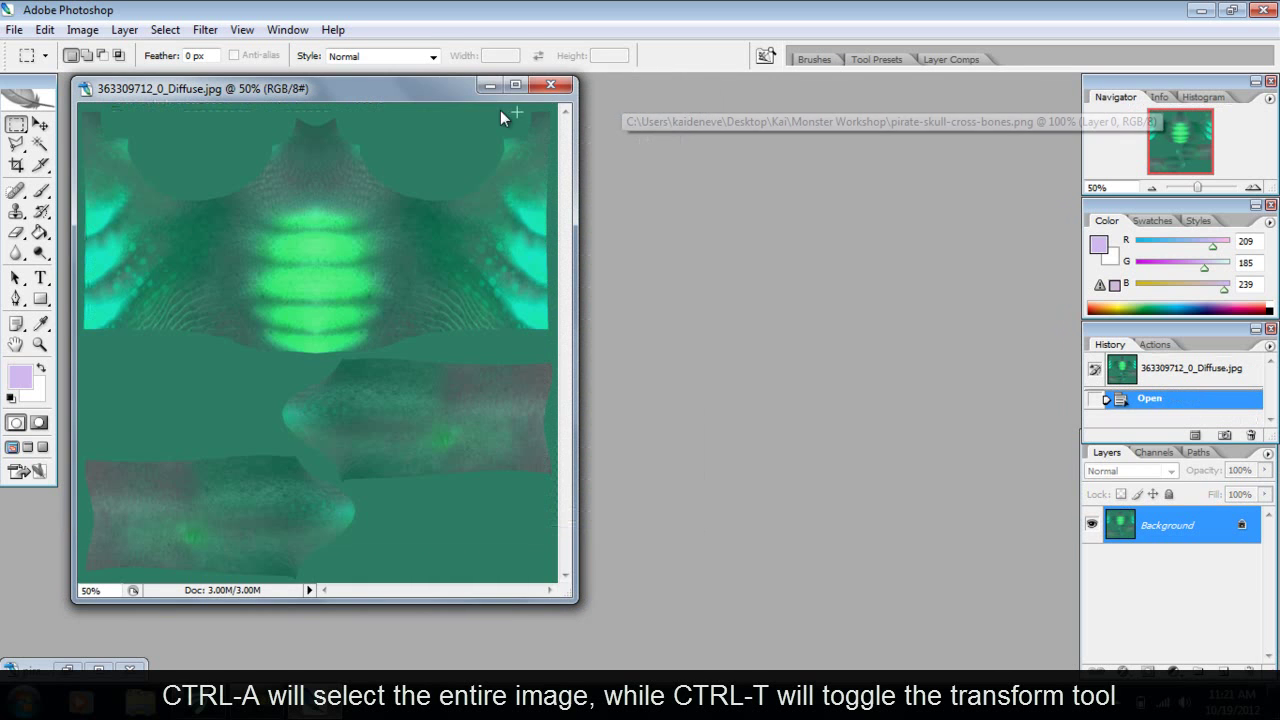
key("ctrl+v")
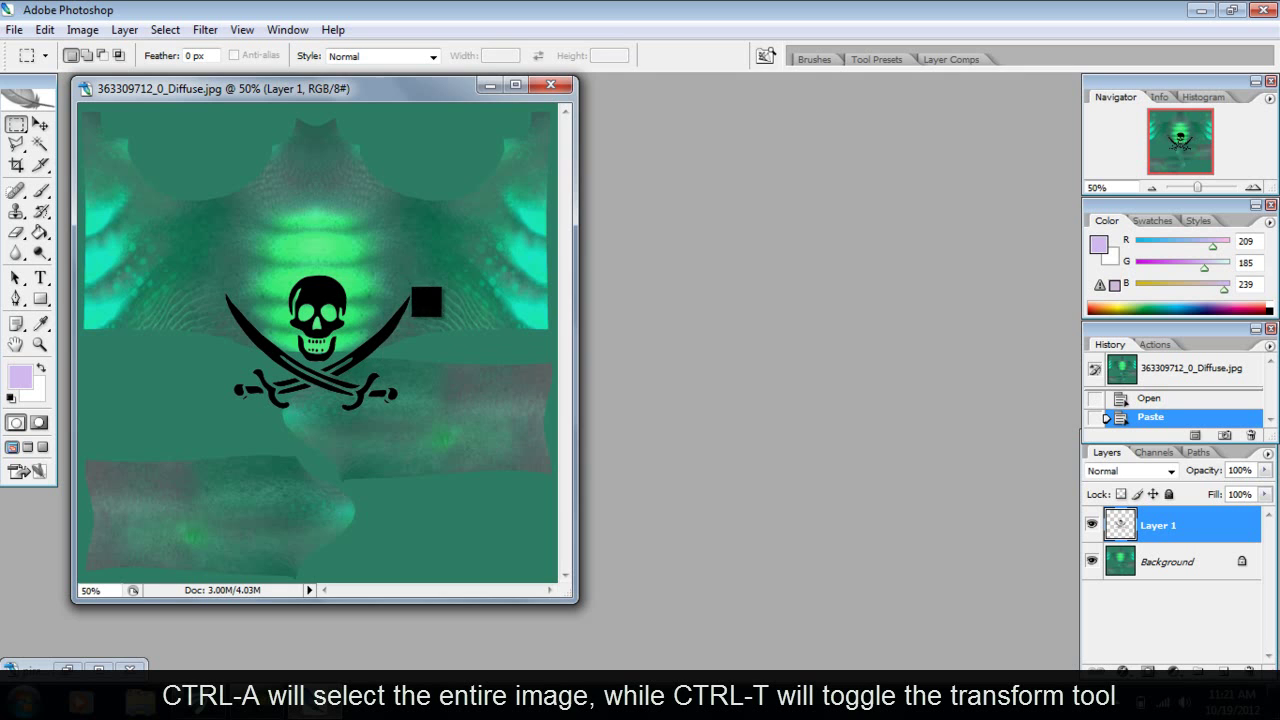
Step: Scale the pasted skull to about 42.3%, rotate it about -90.6° and place it on the upper arm section of the texture
key("ctrl+t")
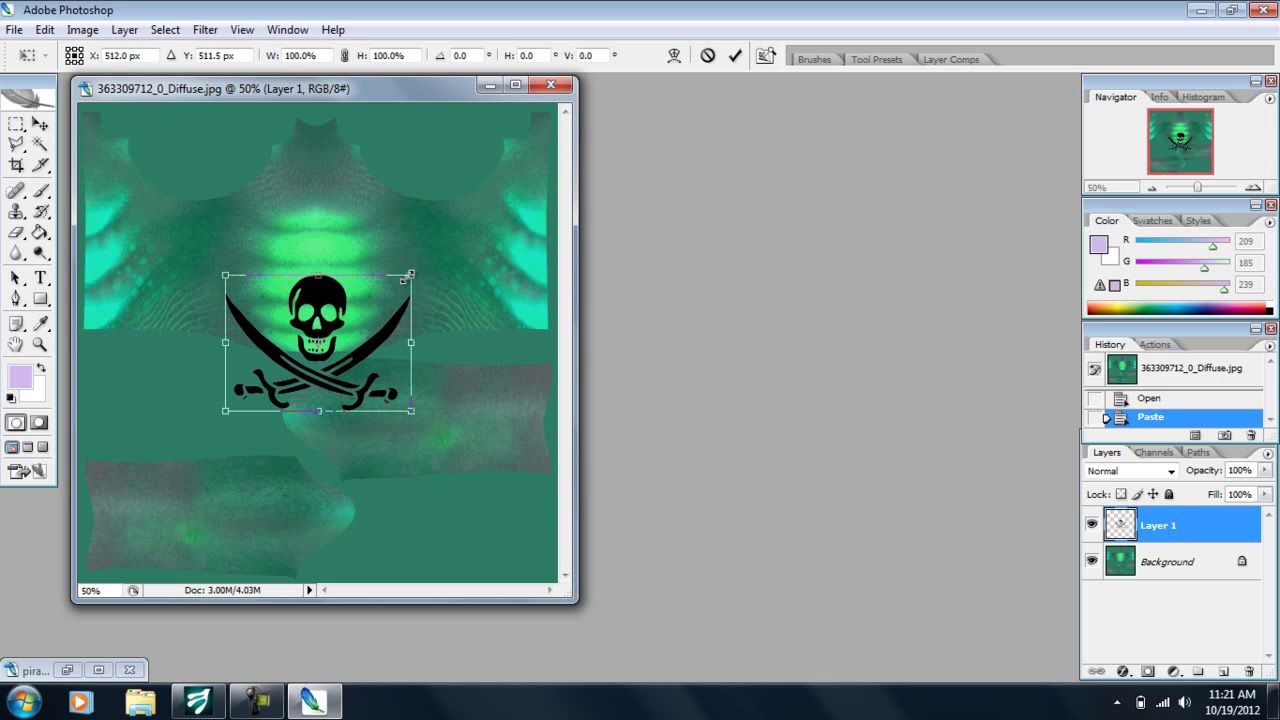
left_click_drag(413, 275, 222, 318, "shift")
left_click_drag(278, 360, 399, 390)
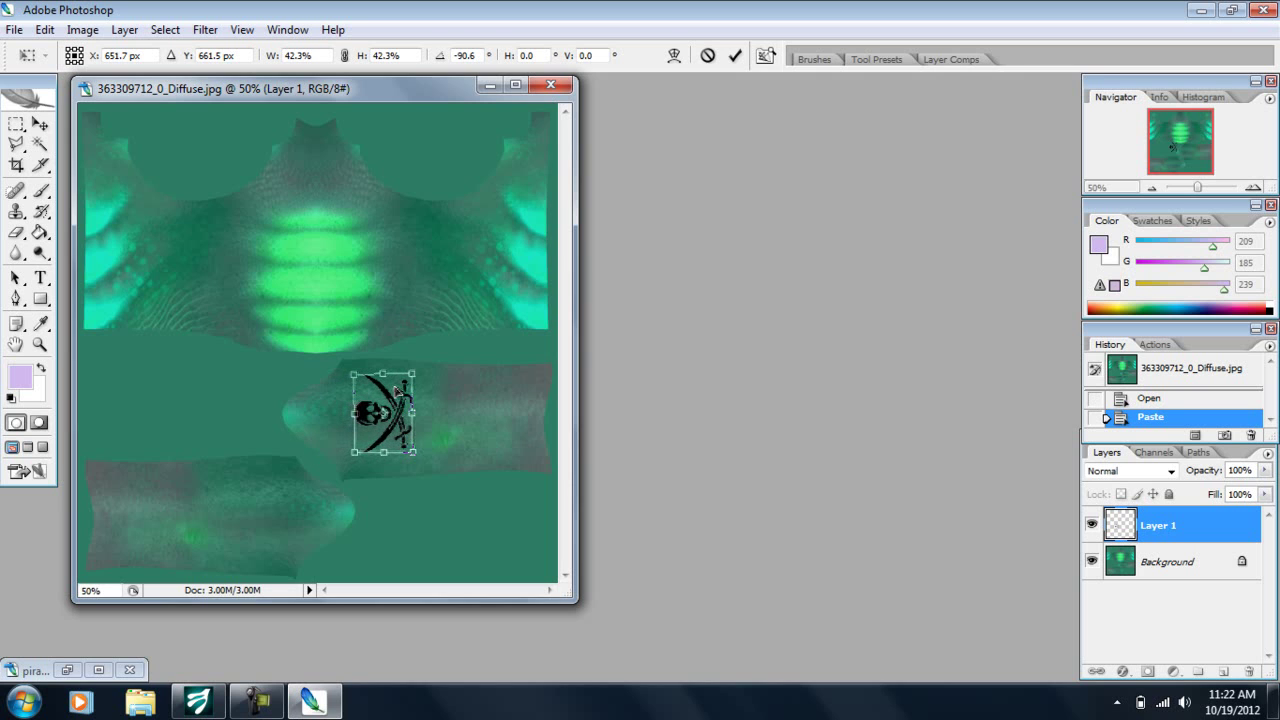
left_click(40, 124)
left_click(604, 281)
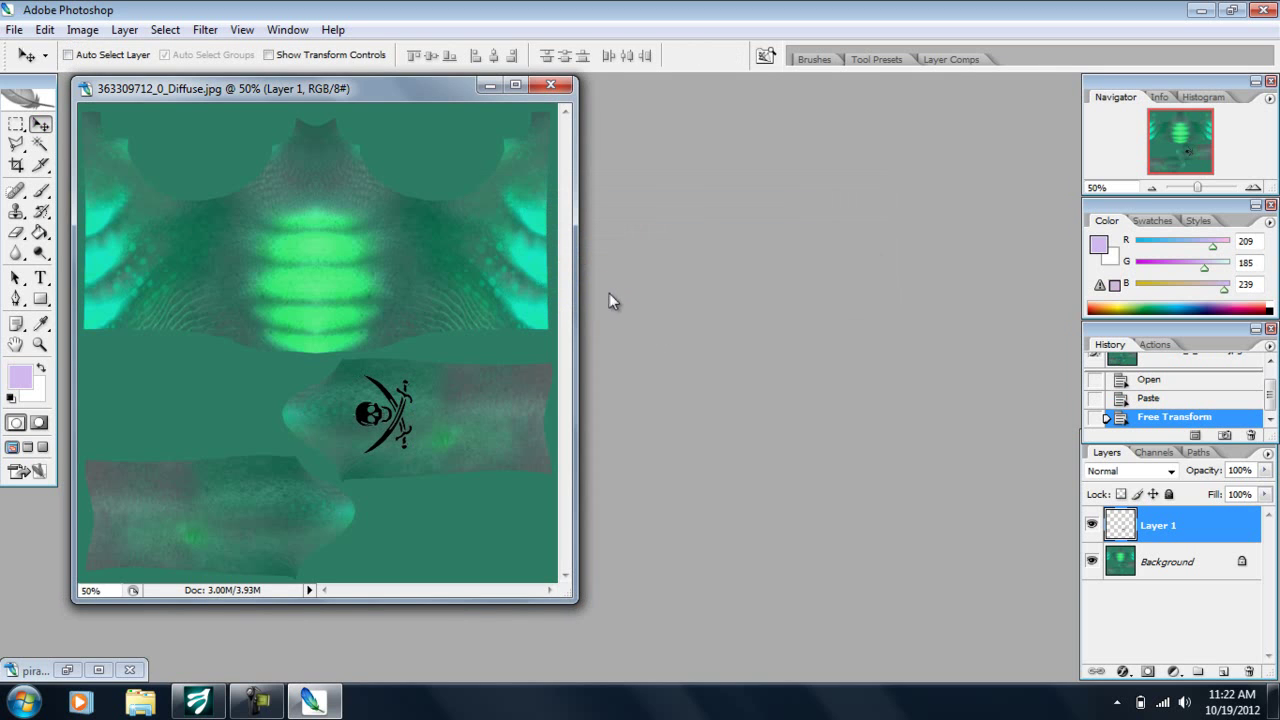
Step: Merge the skull layer down into the background and save the diffuse texture as a JPEG at quality 12 (Maximum)
right_click(1155, 532)
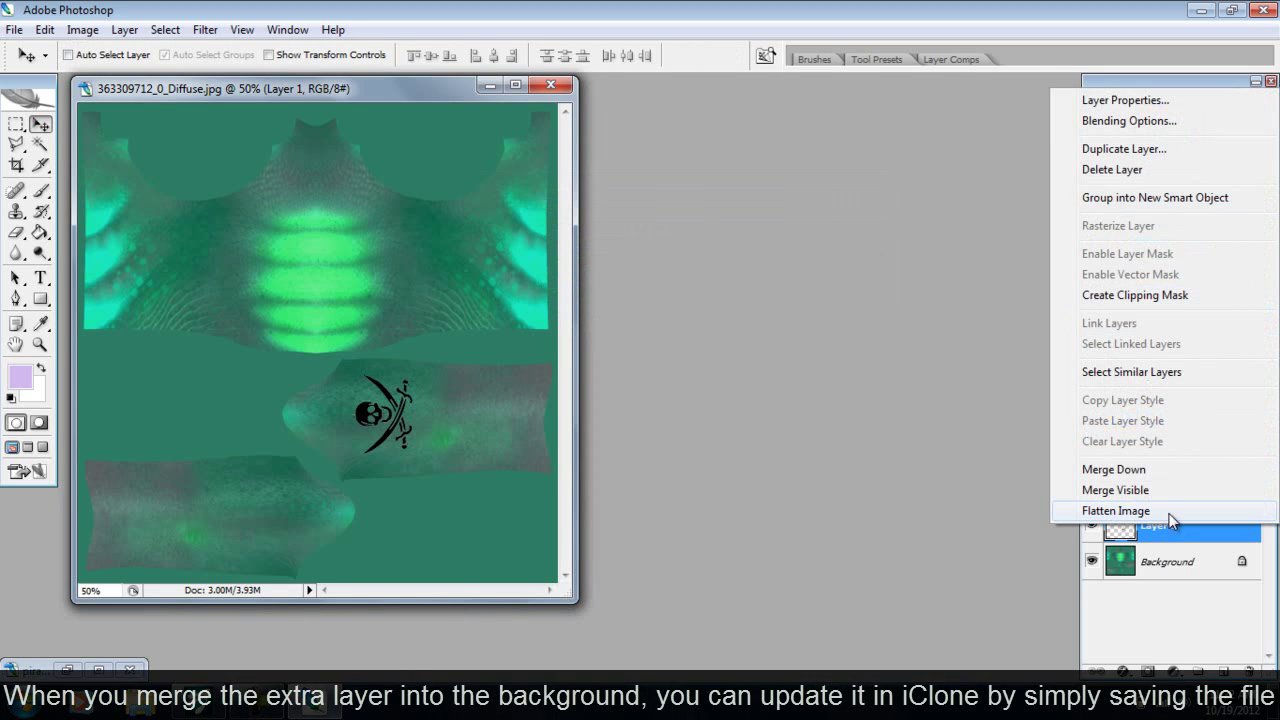
left_click(1144, 470)
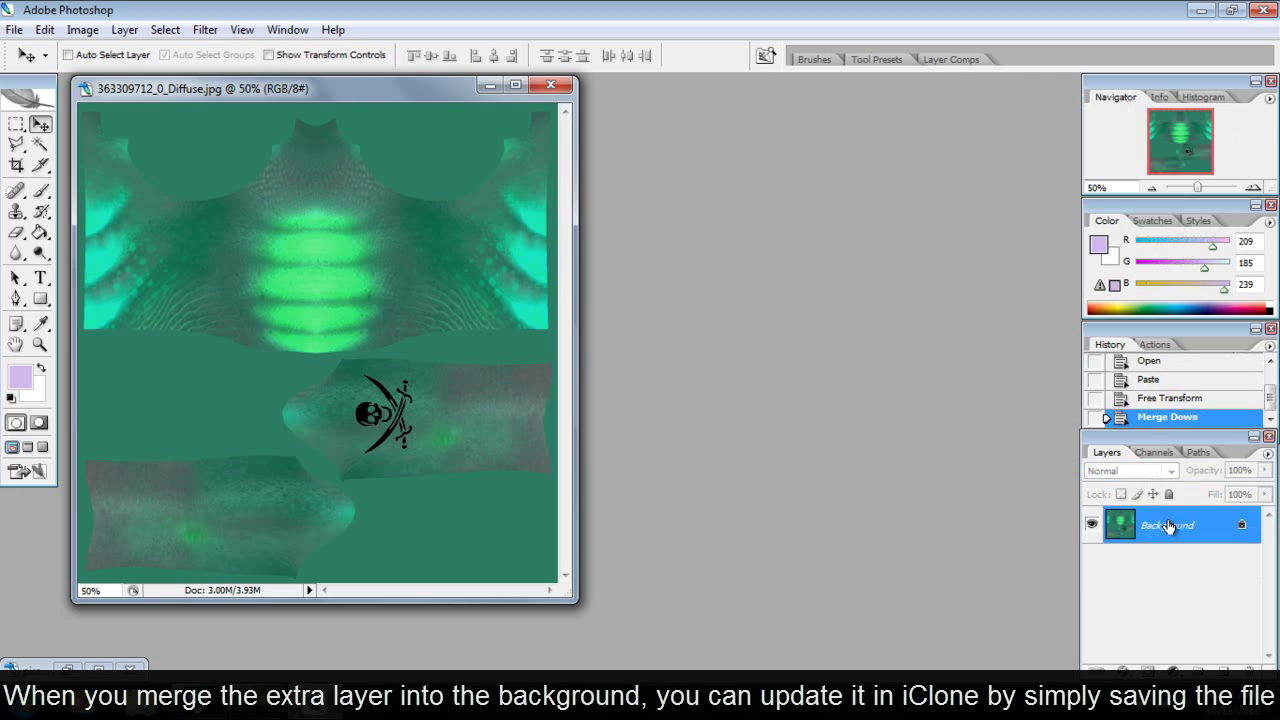
left_click(12, 30)
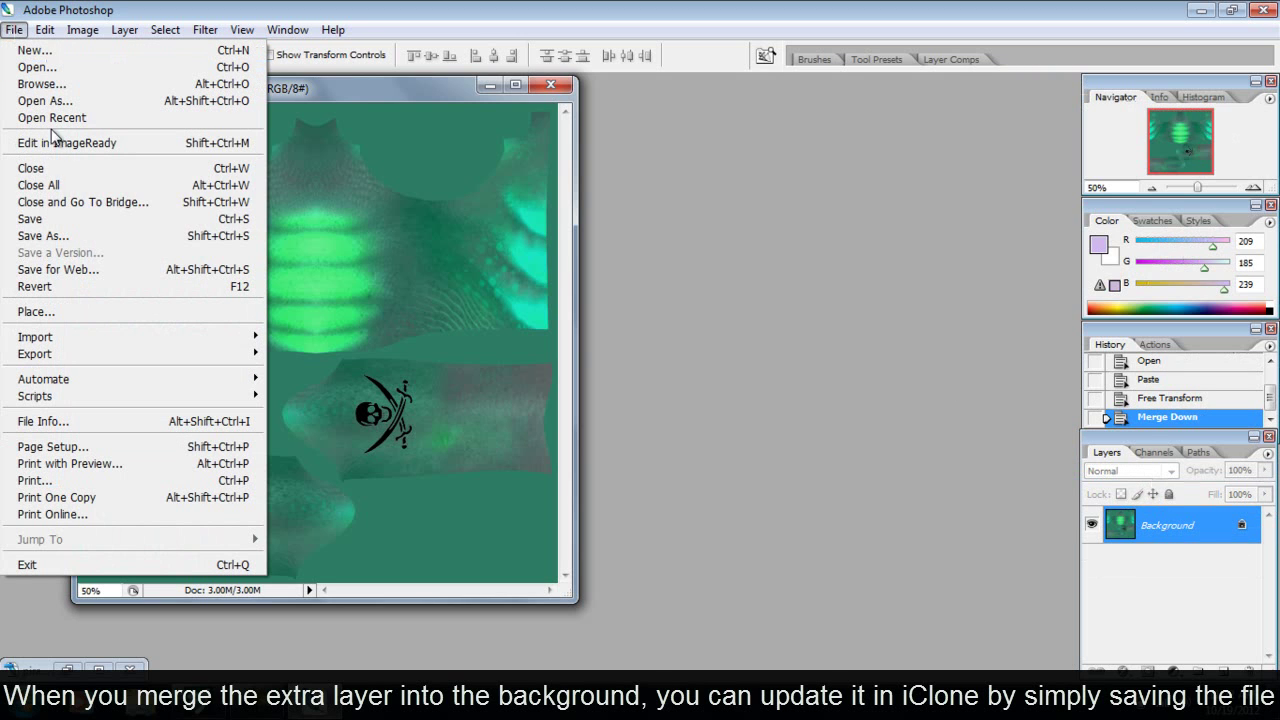
left_click(75, 221)
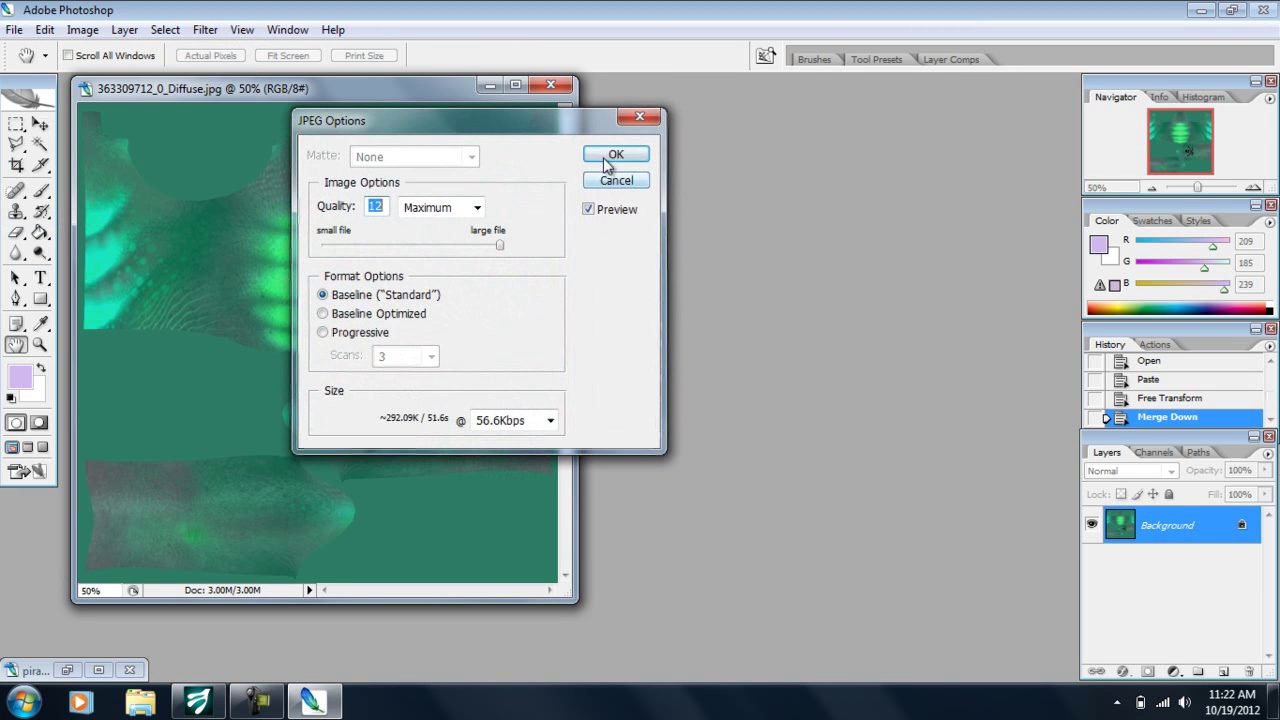
left_click(615, 155)
key("v")
Step: Switch back to iClone and examine the skull tattoo on the monster's arm up close, then the whole figure from the front
left_click(198, 701)
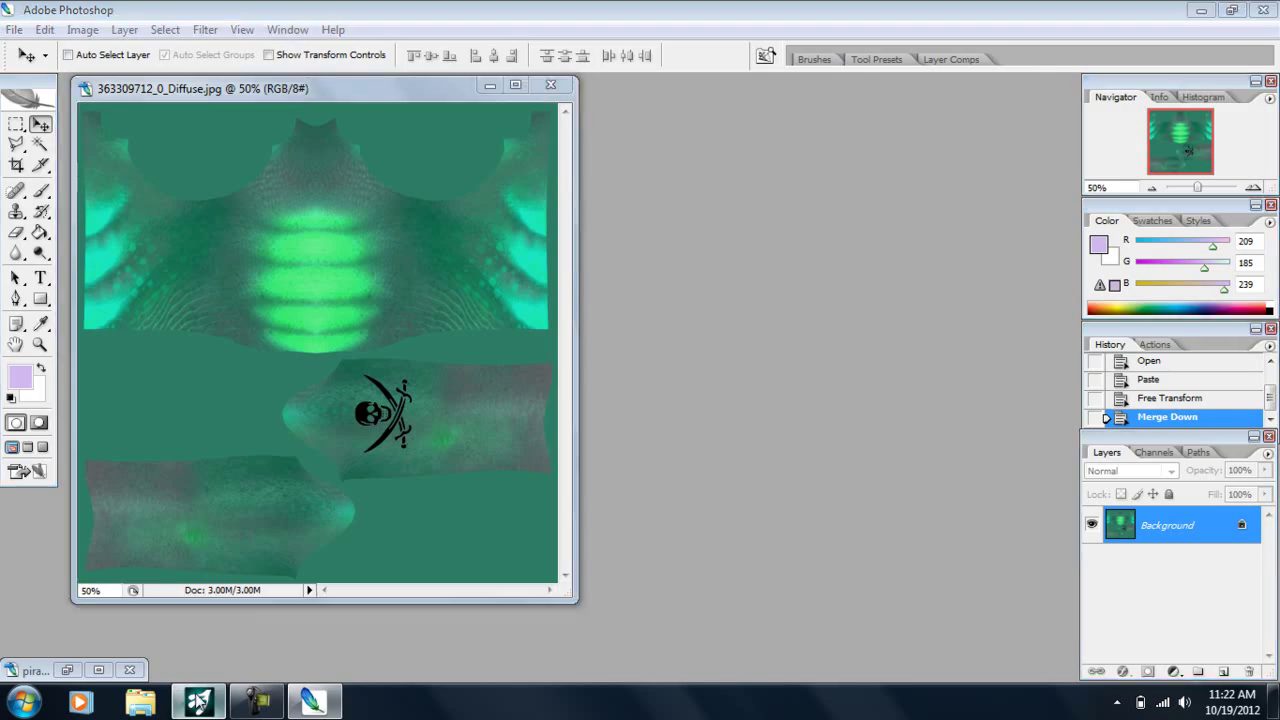
scroll(640, 380, "up", 10)
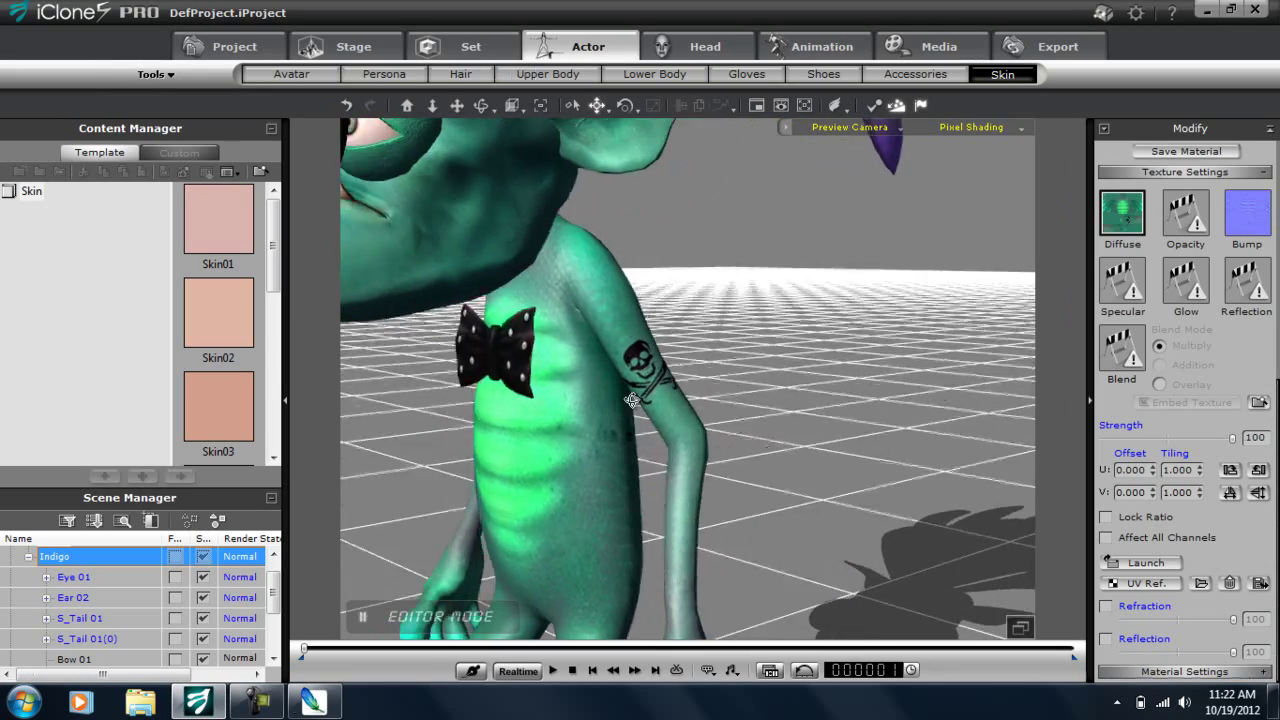
right_click_drag(632, 400, 692, 405)
scroll(662, 377, "down", 7)
scroll(692, 404, "down", 4)
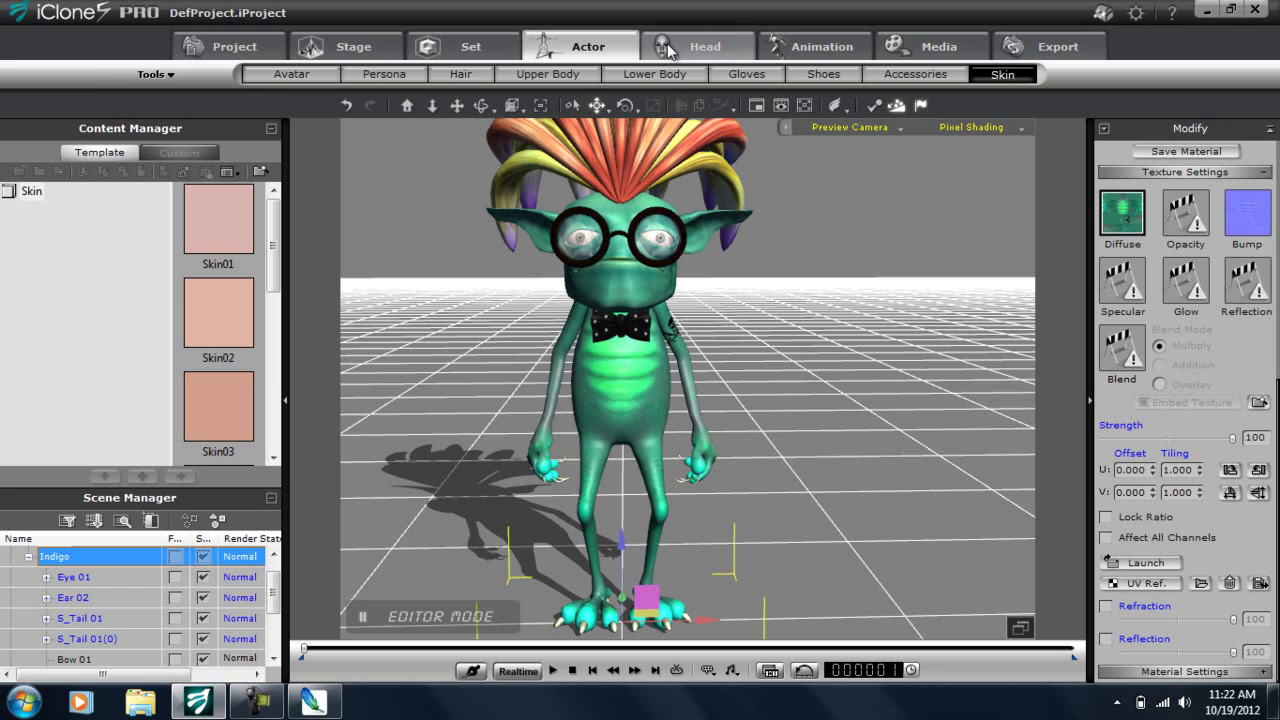
Step: Put Shoes A from the Monster Workshop Vol.1 shoes on the Indigo avatar
left_click(830, 78)
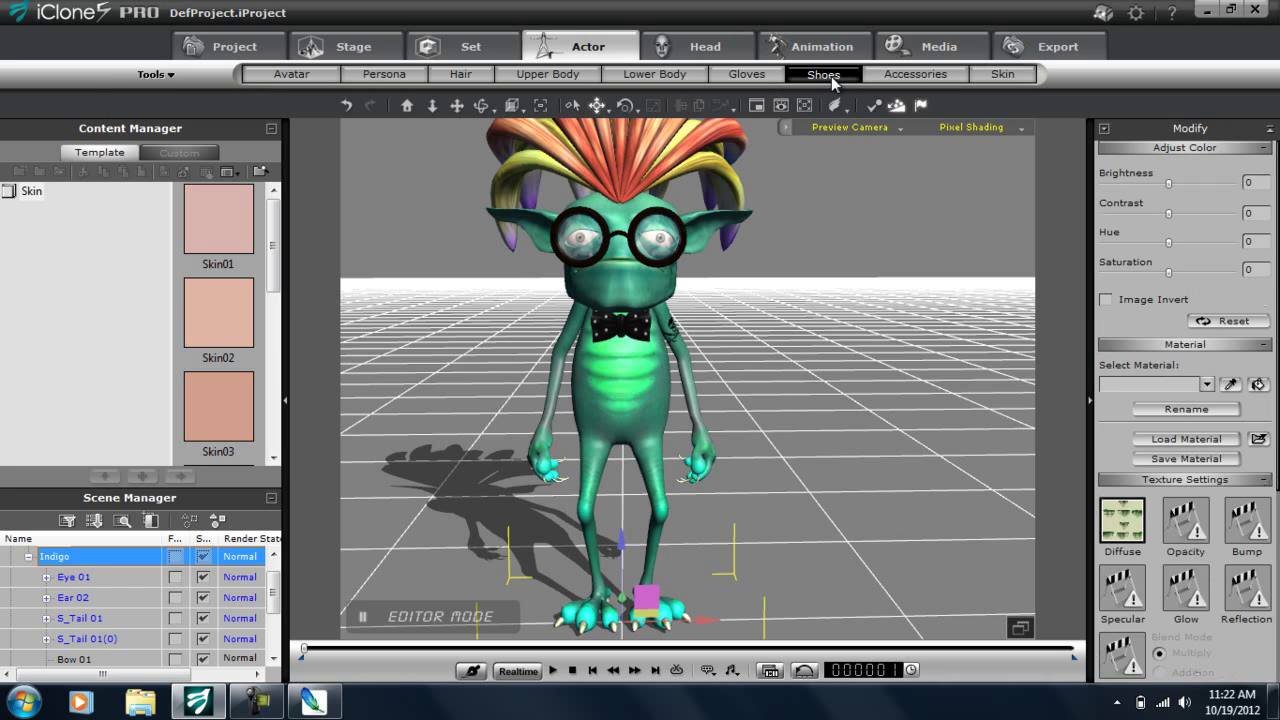
left_click(75, 341)
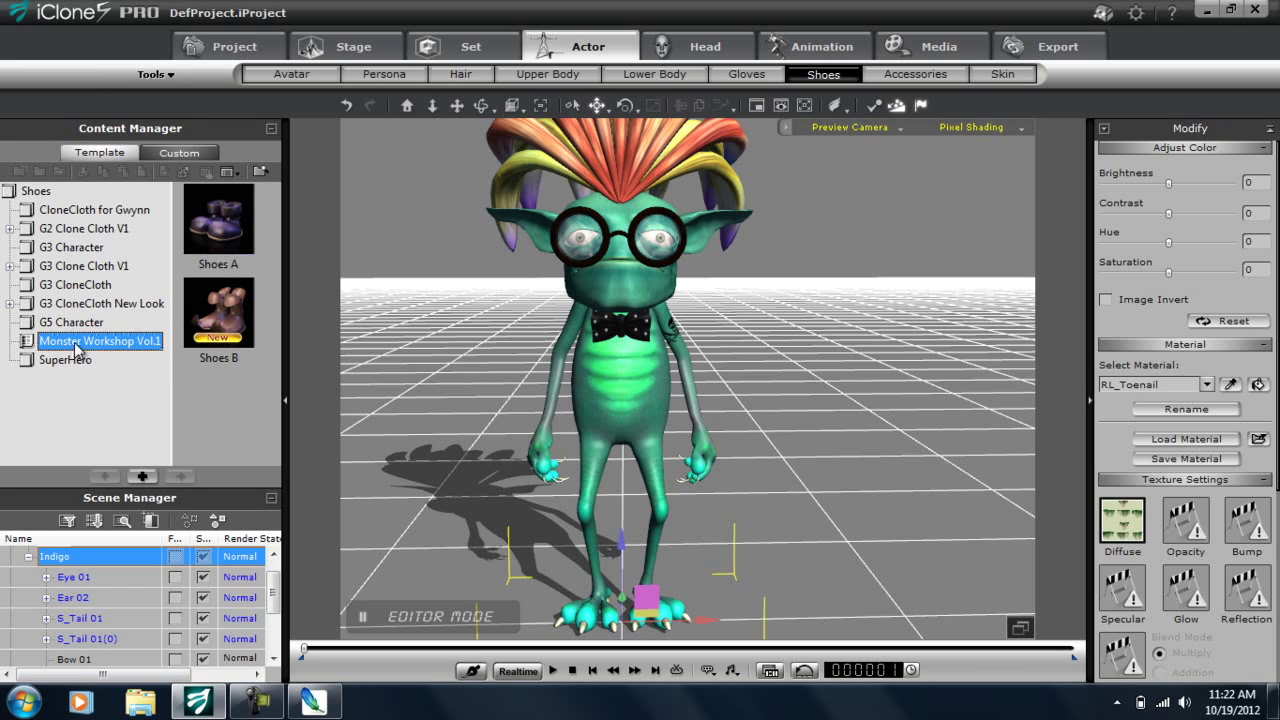
double_click(220, 228)
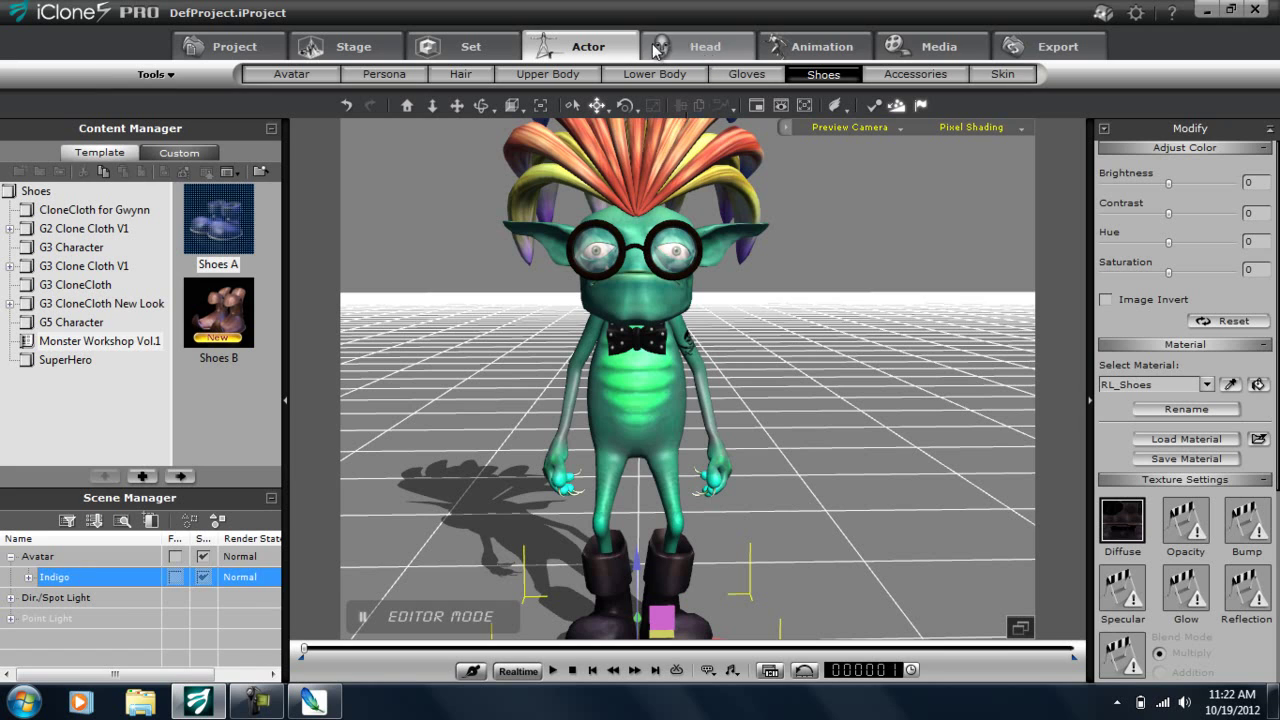
Step: Preview the 01_Basic Walk motion on the avatar in the Motion Puppet, closing it without recording
left_click(812, 48)
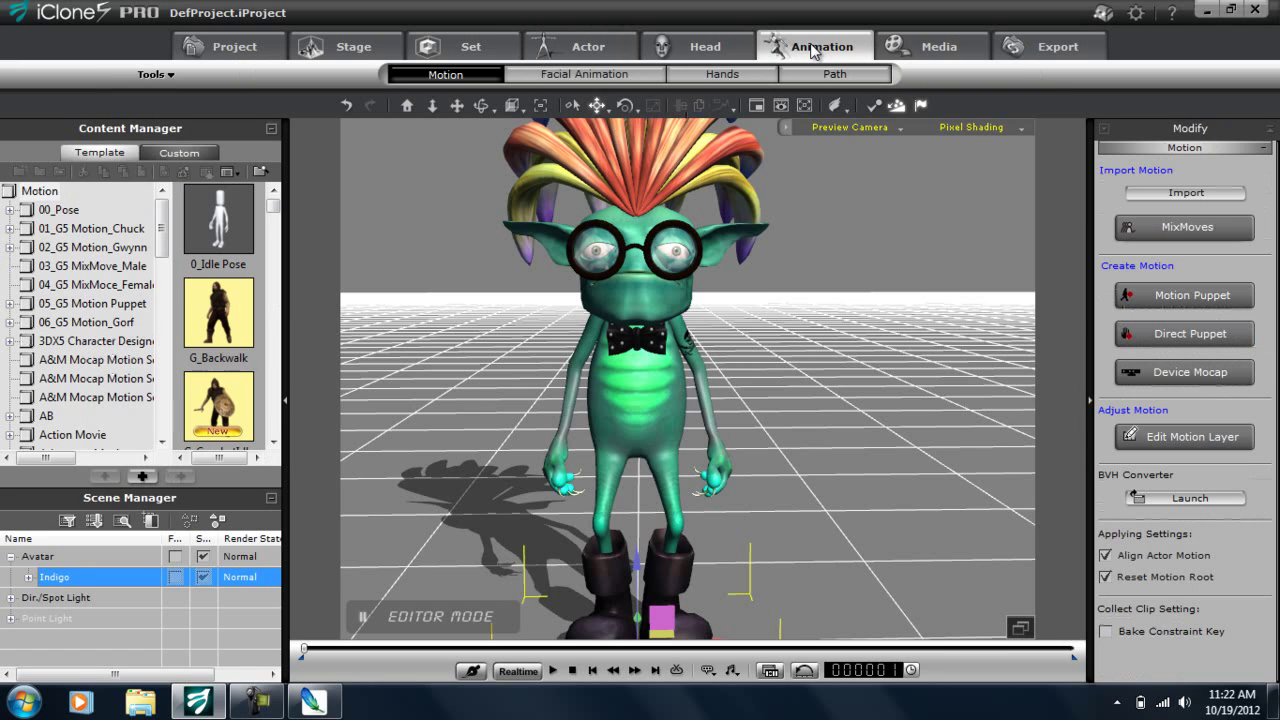
left_click(1204, 295)
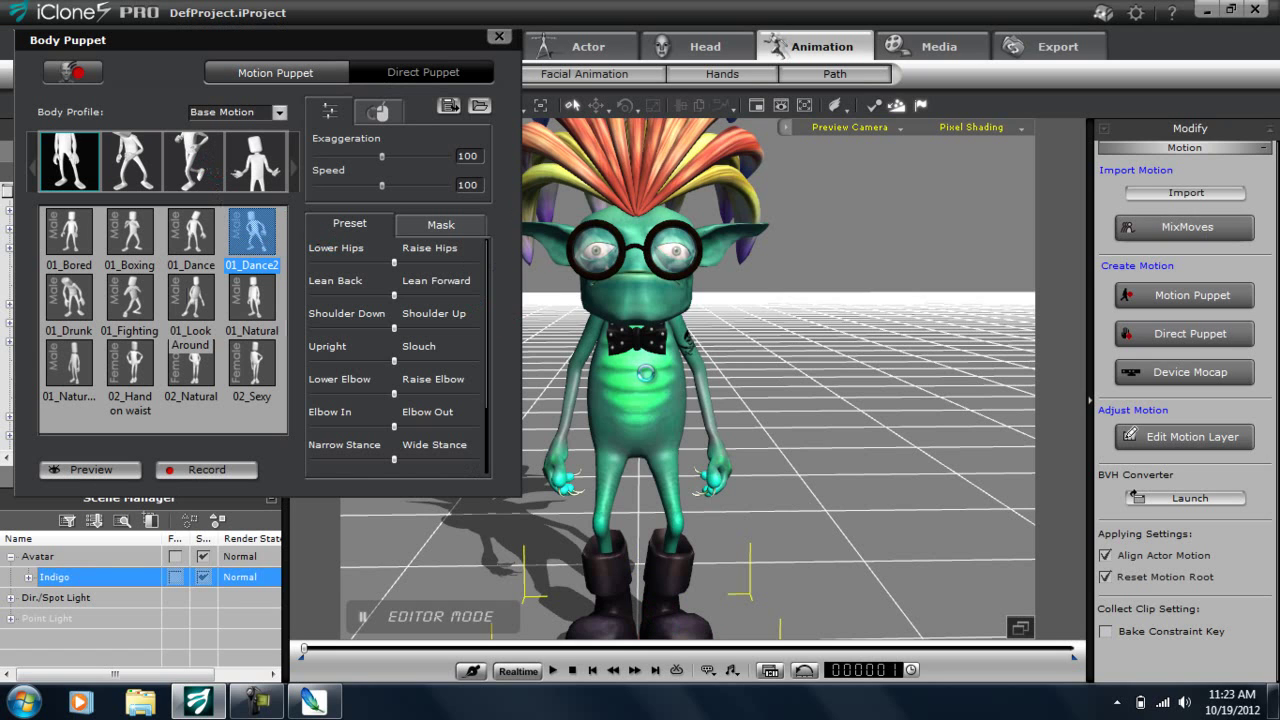
left_click(205, 174)
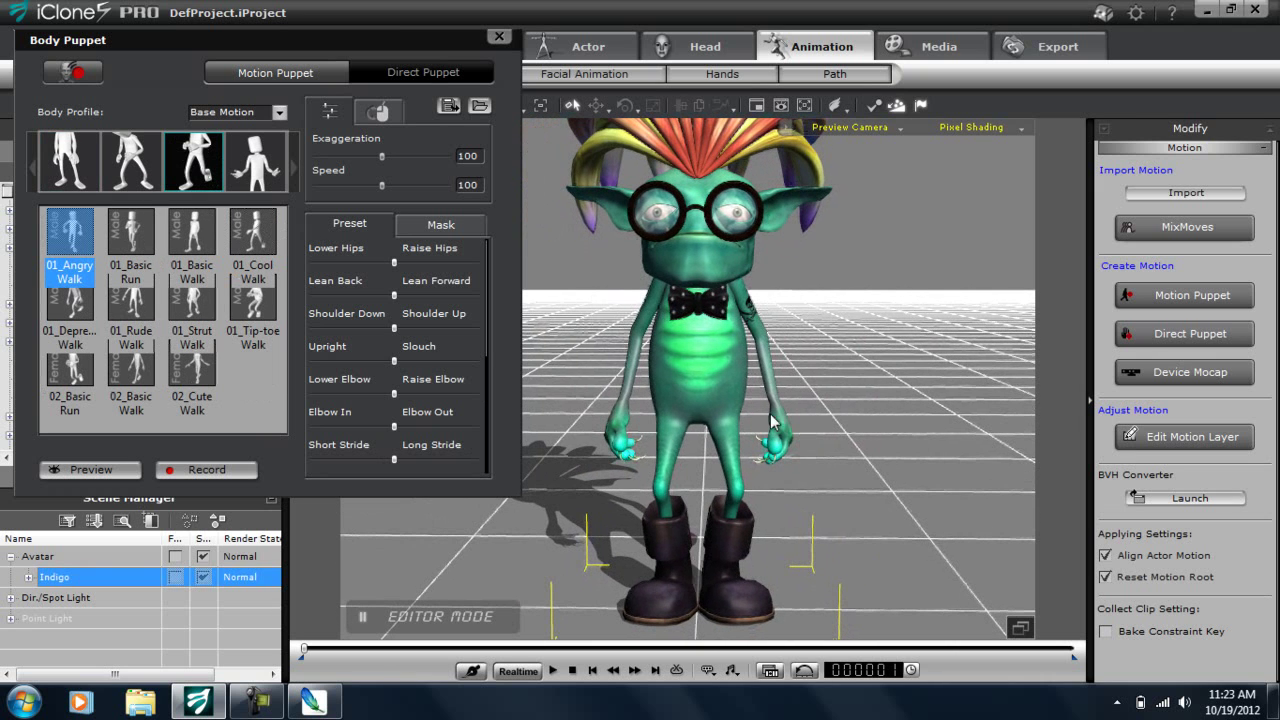
left_click(195, 240)
left_click(90, 469)
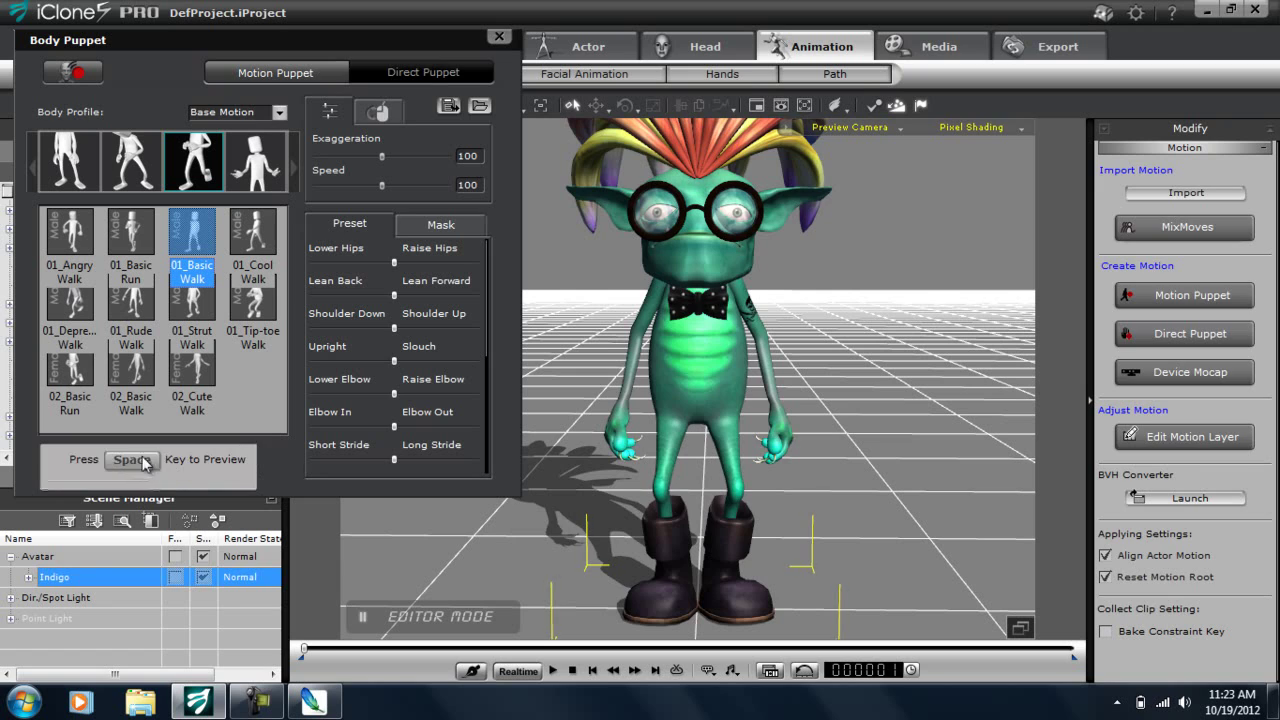
key("space")
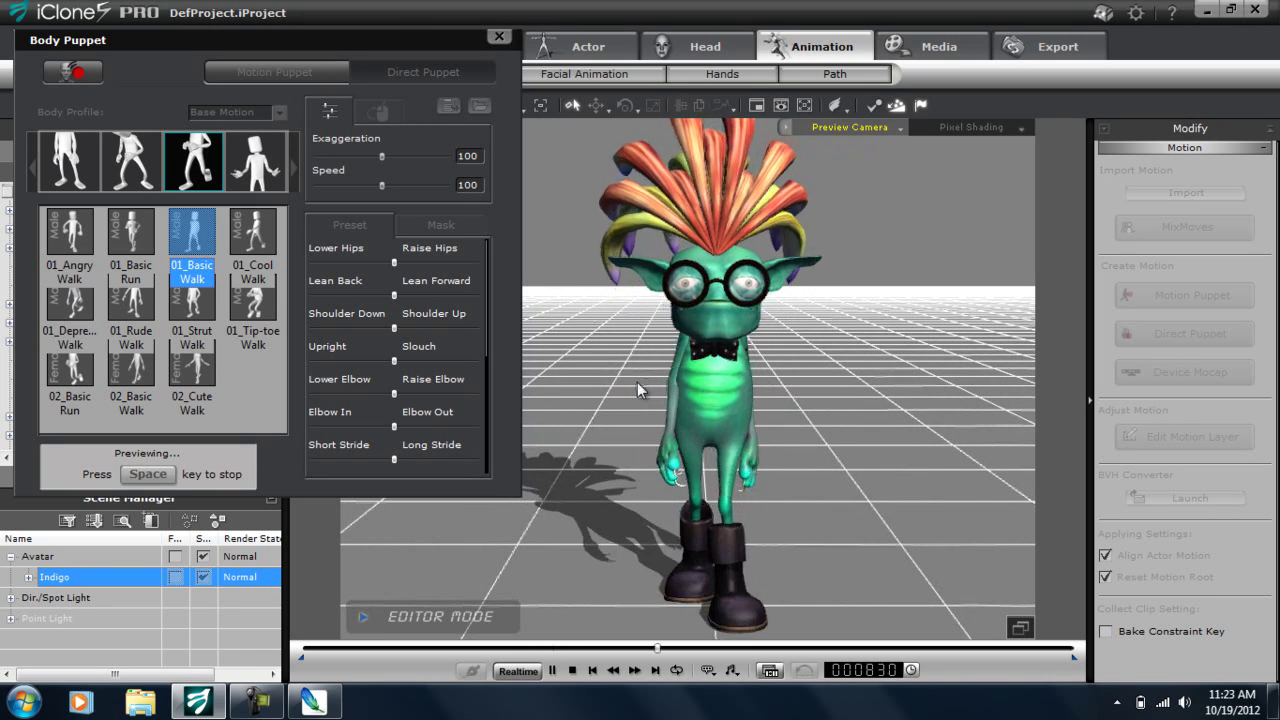
key("space")
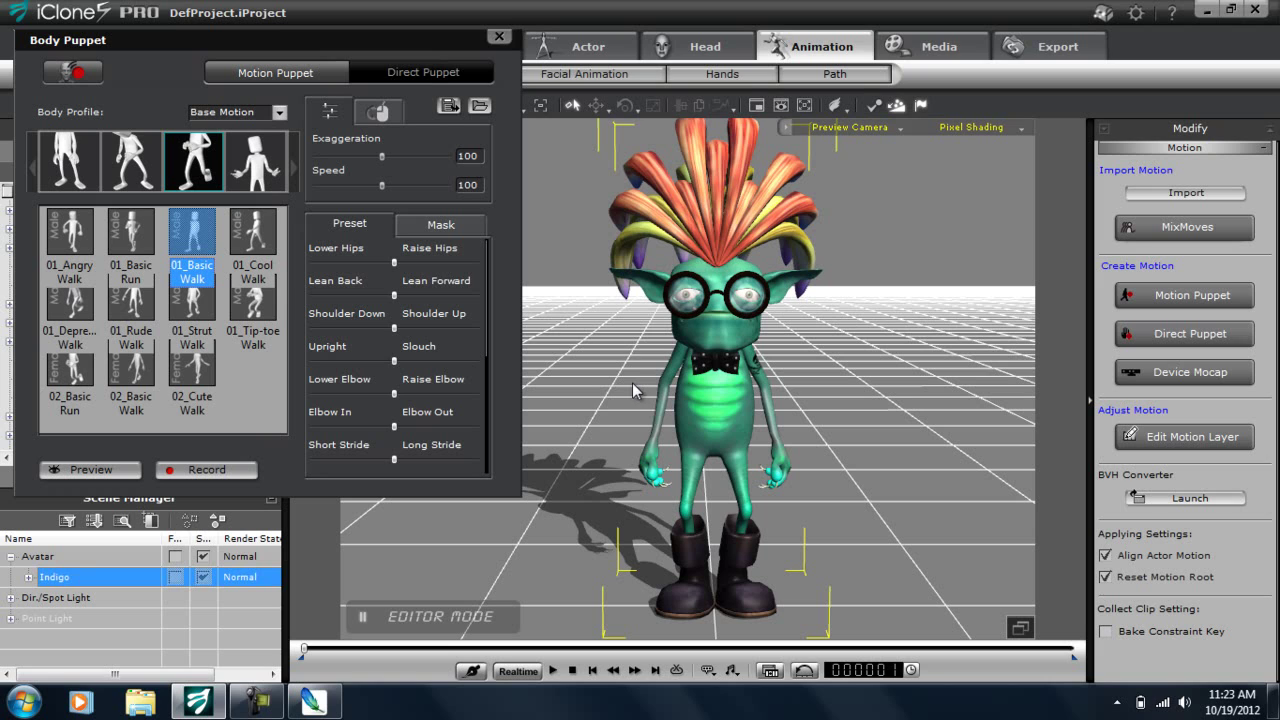
left_click(499, 37)
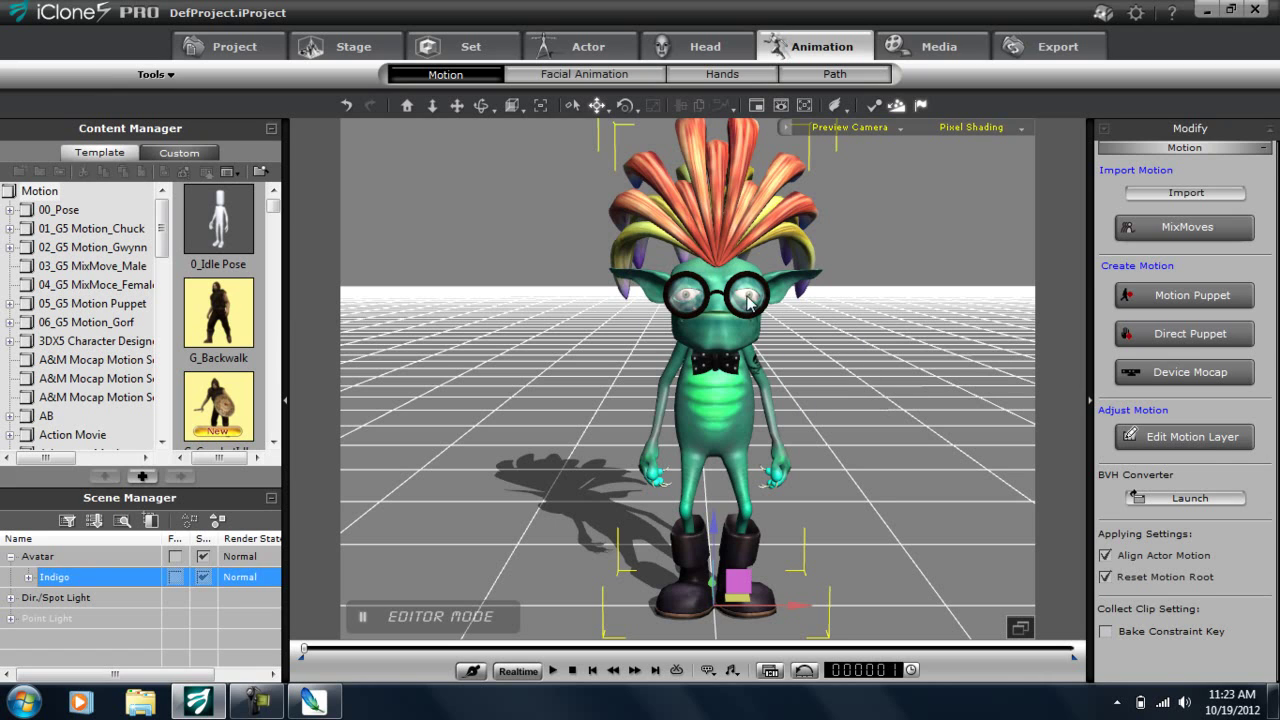
Step: Send the Indigo avatar to 3DXchange for editing and dismiss the welcome screen
left_click(572, 48)
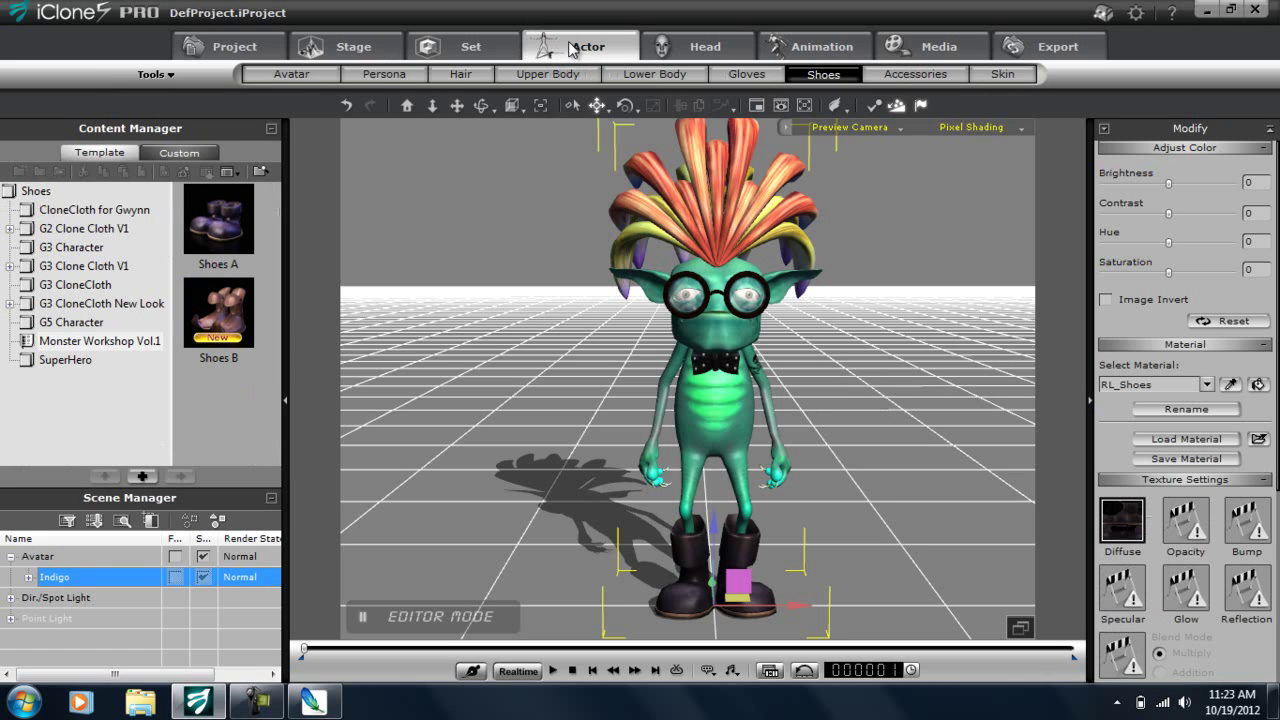
left_click(286, 75)
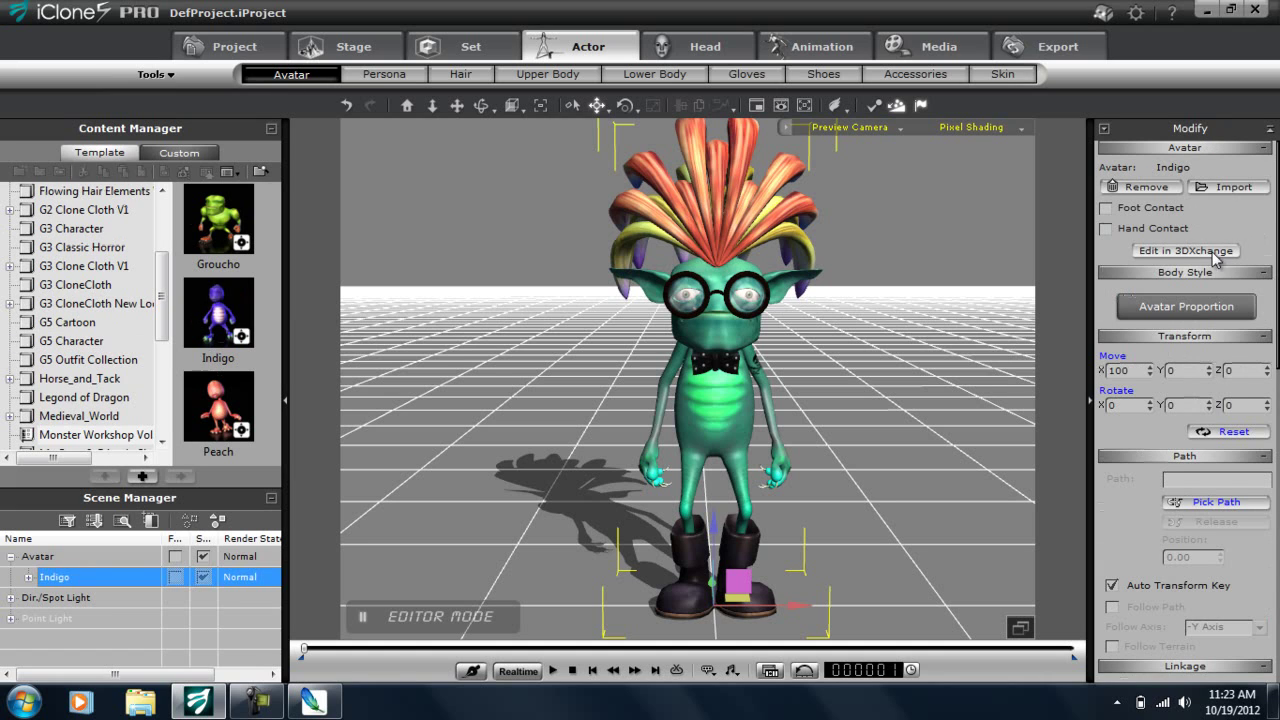
left_click(1195, 252)
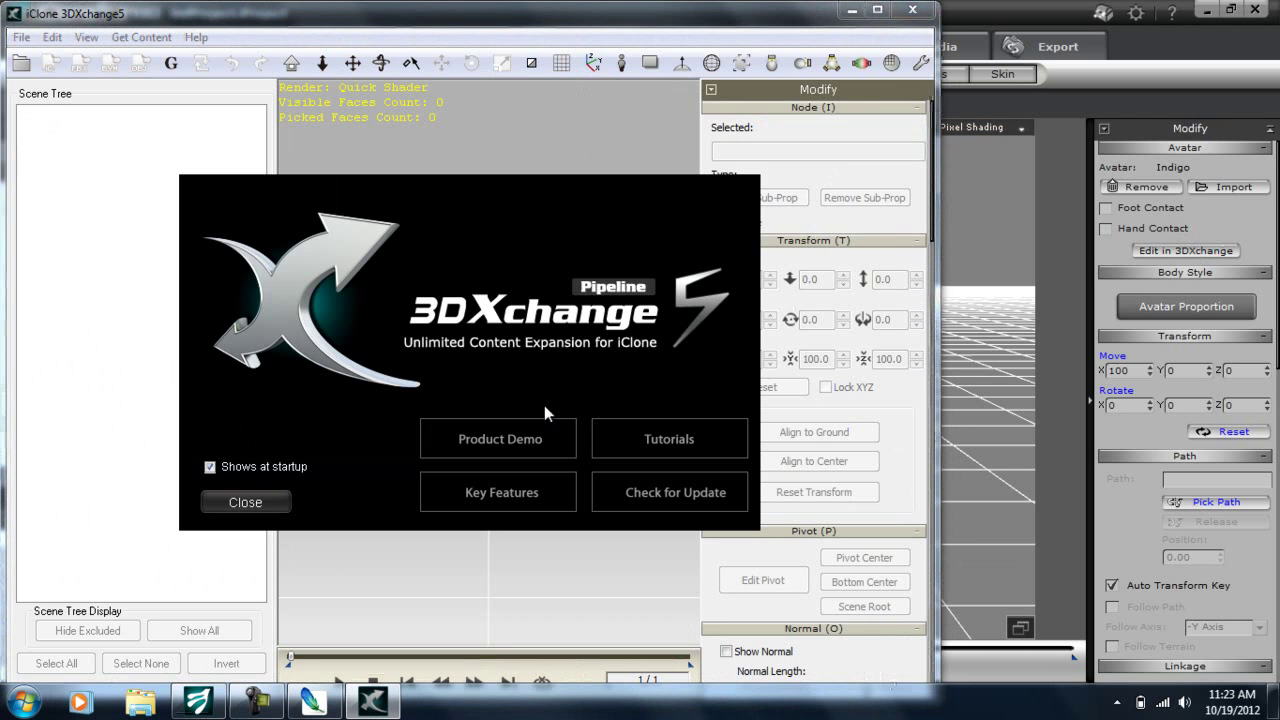
left_click(258, 505)
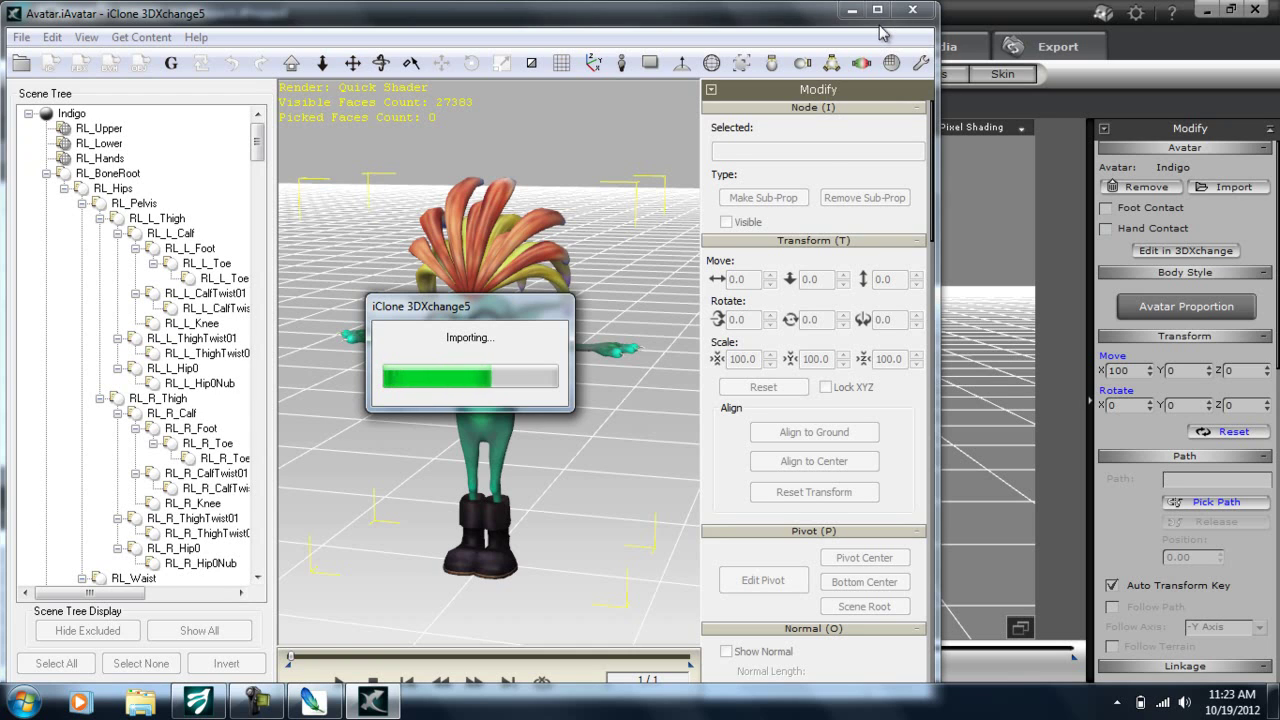
Step: Maximize the 3DXchange window and start adjusting the Indigo character's standard bones
left_click(877, 10)
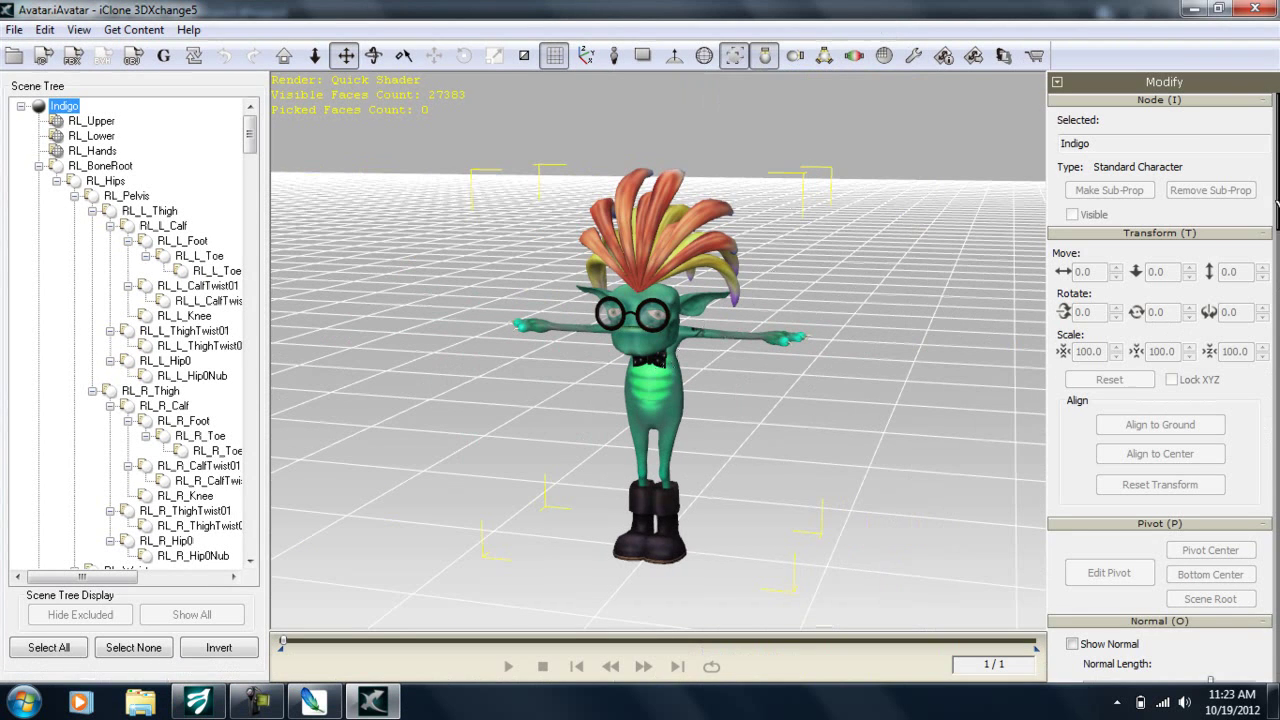
left_click_drag(1276, 206, 1276, 456)
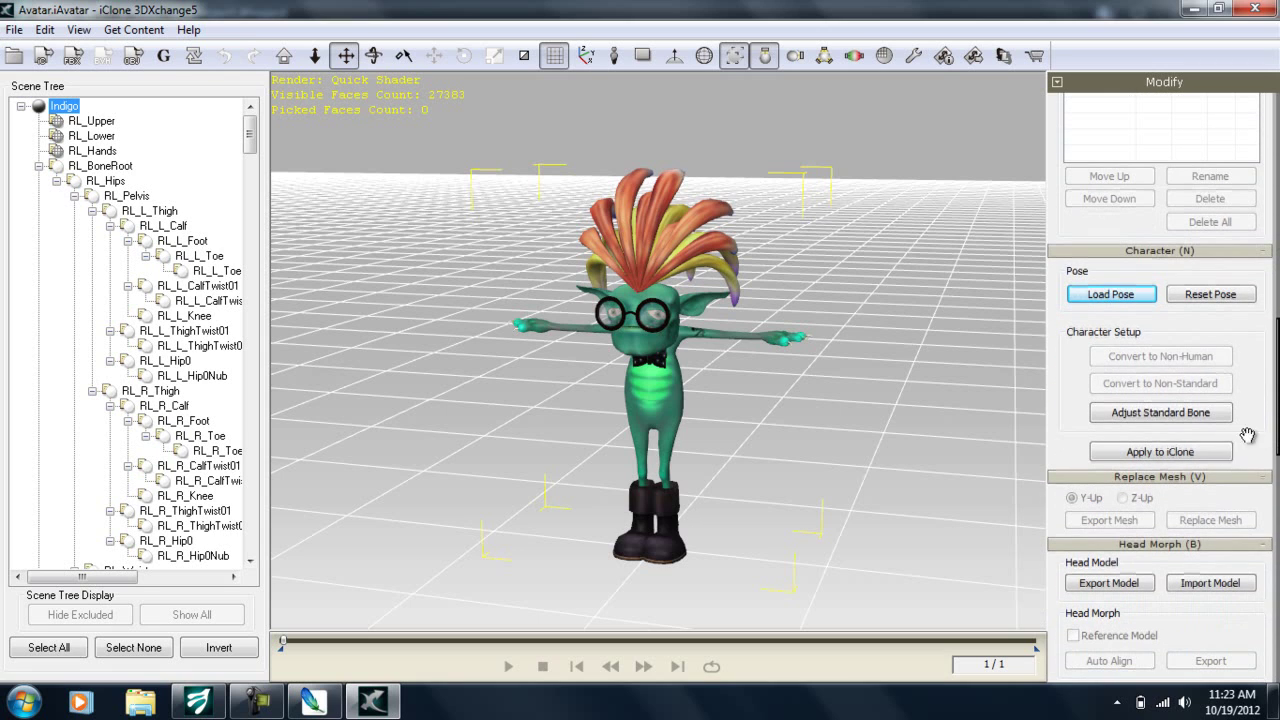
left_click(1170, 413)
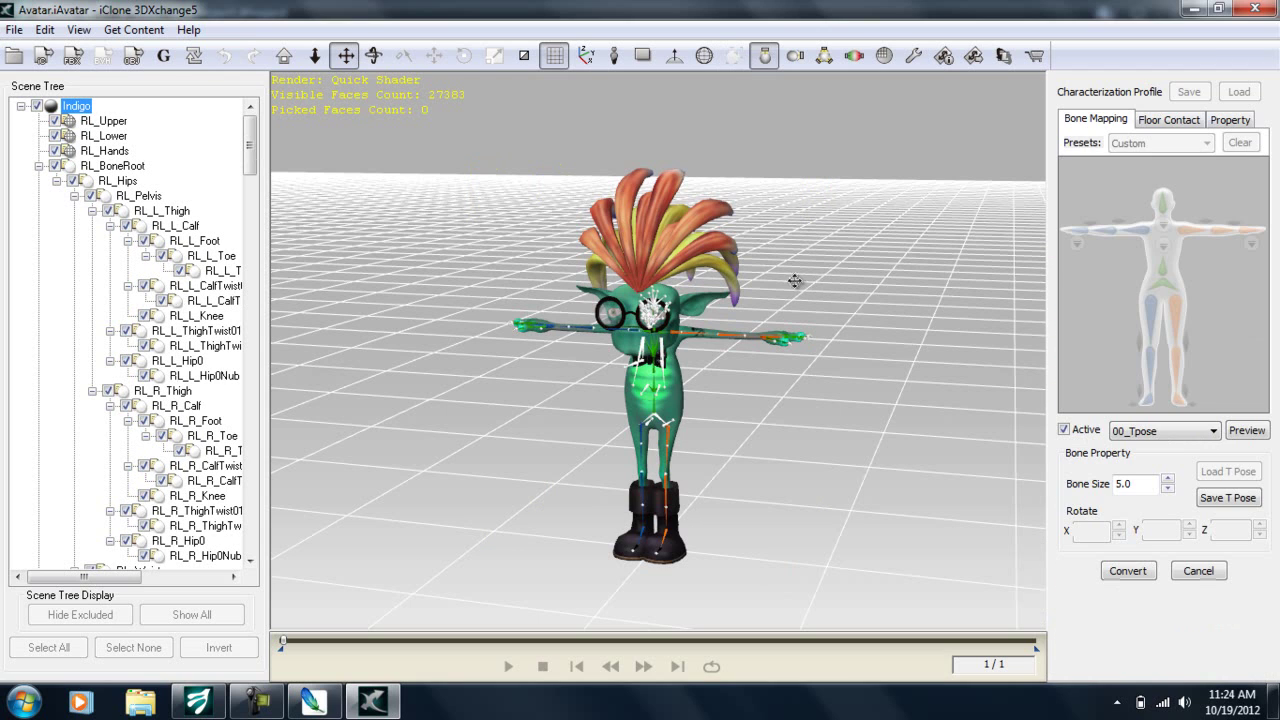
Step: Preview the 10_Dance motion on the character with a close view of its head and torso, and stop playback
scroll(738, 430, "up", 6)
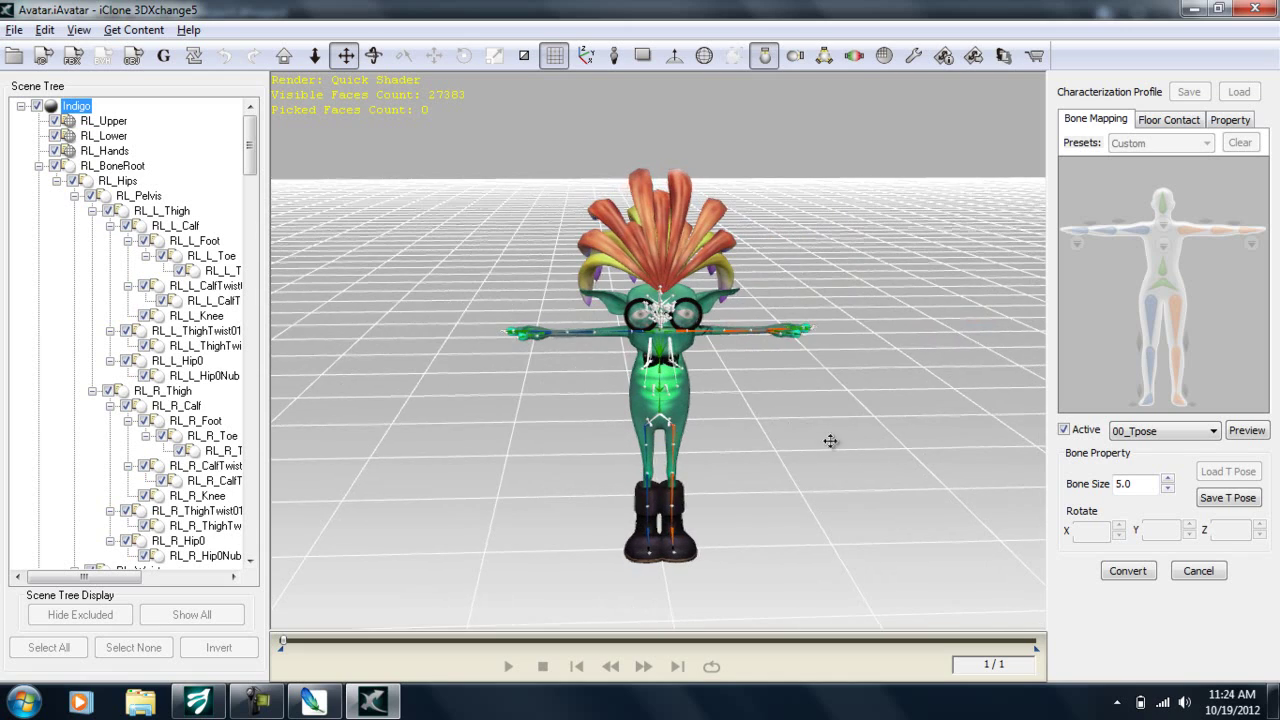
right_click_drag(774, 414, 746, 334)
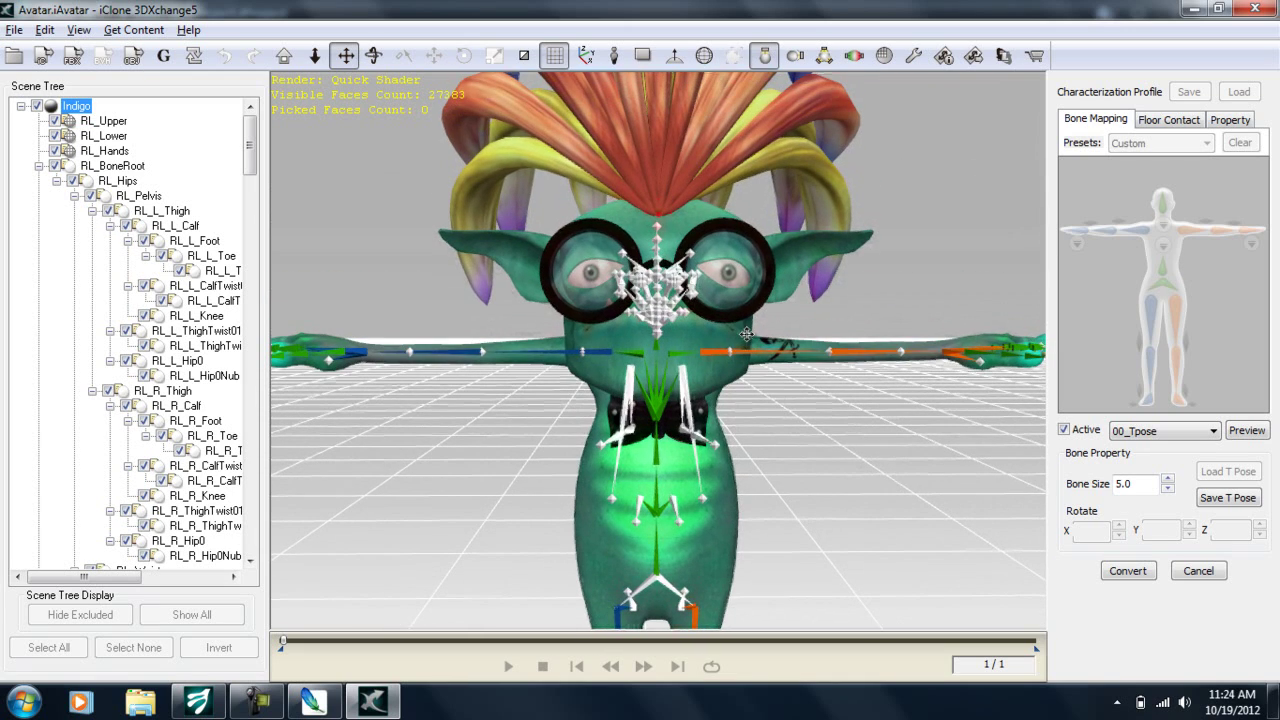
left_click(1210, 433)
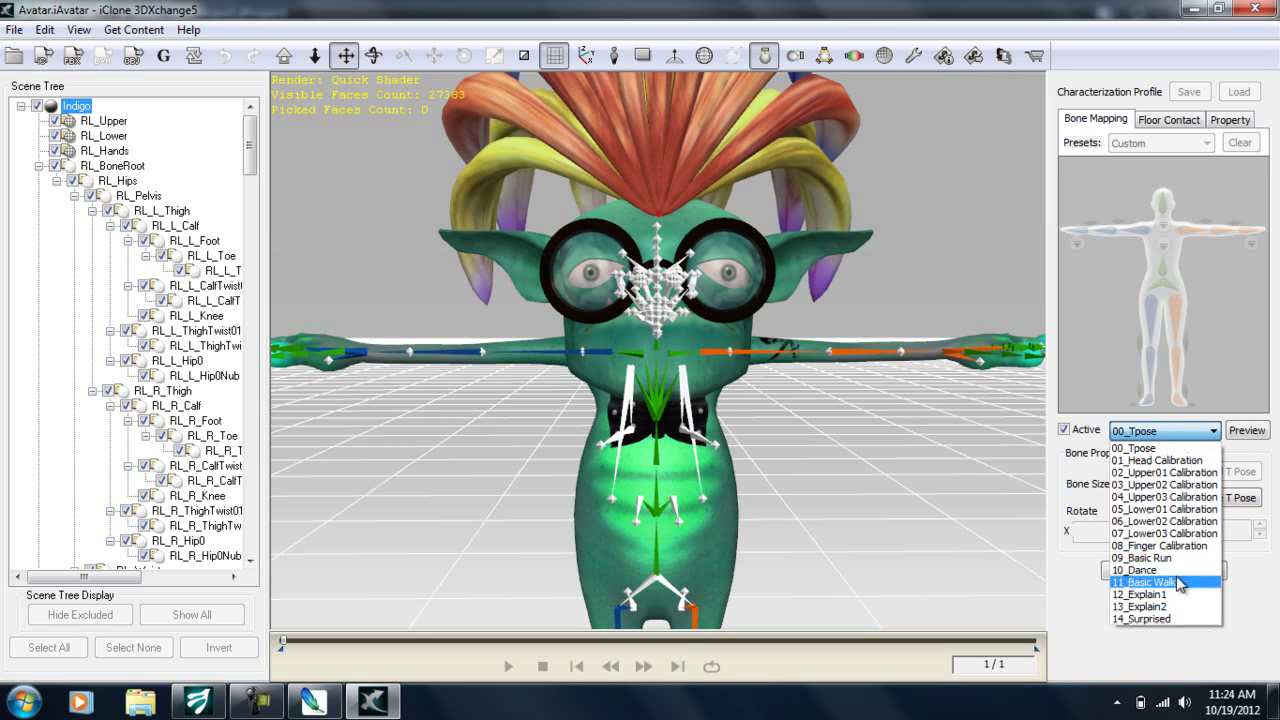
left_click(1170, 570)
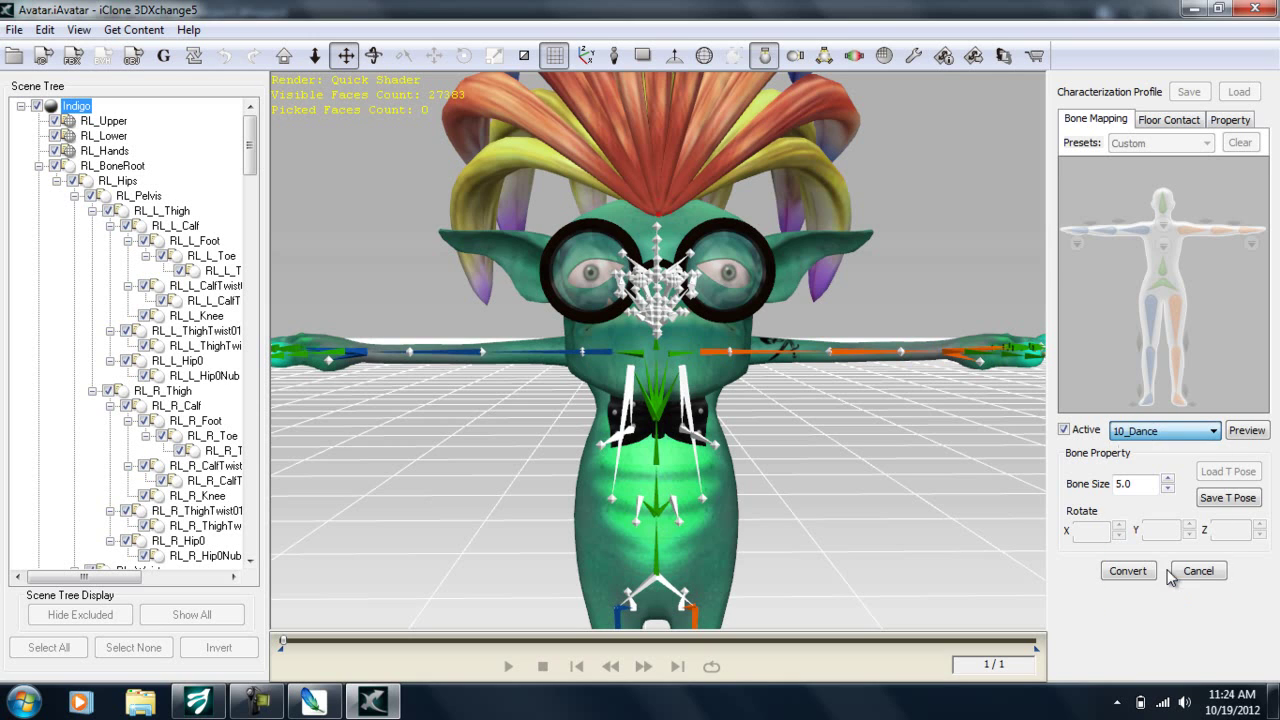
left_click(1246, 431)
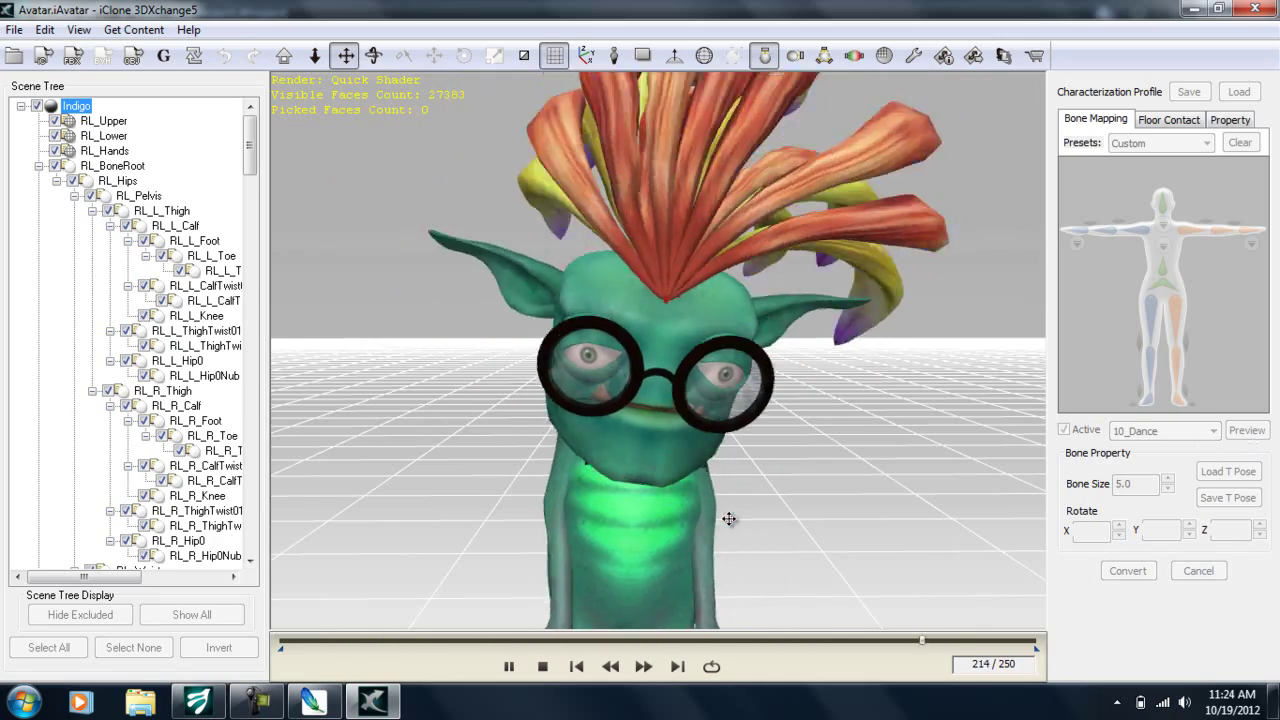
key("space")
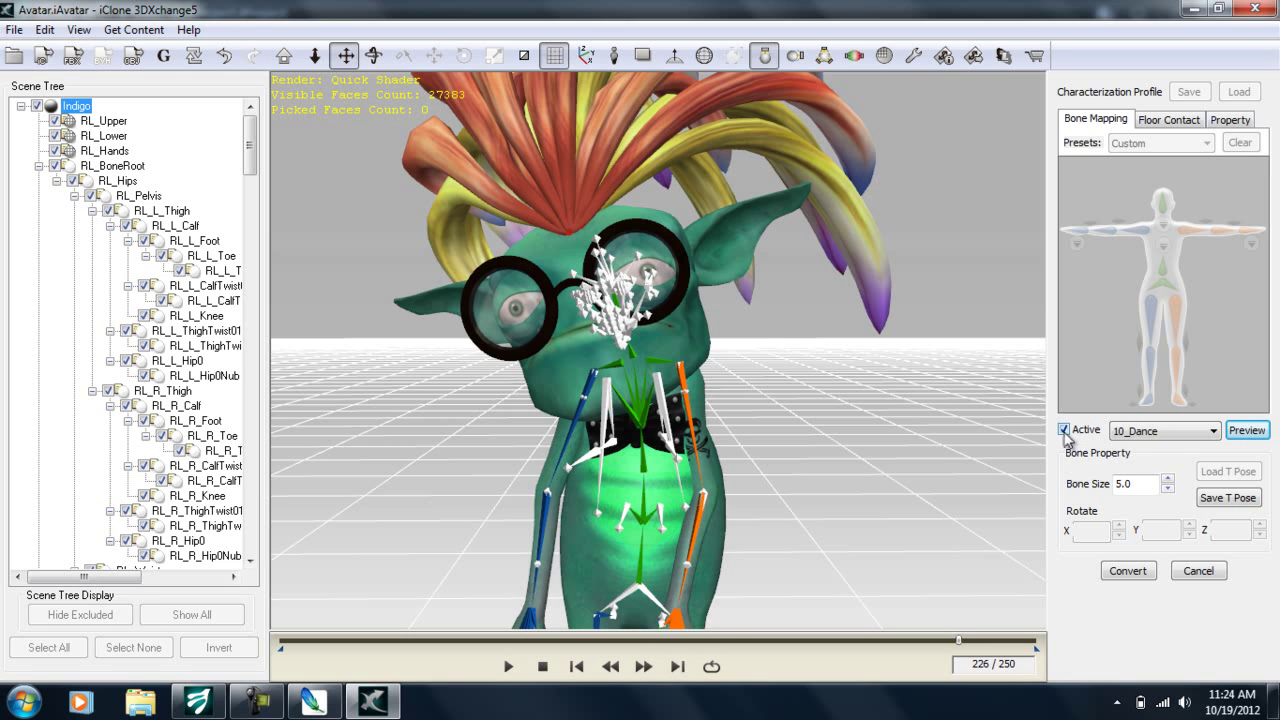
Step: Deactivate the motion and rotate the left and right clavicle bones upward about 15 degrees each
left_click(1064, 430)
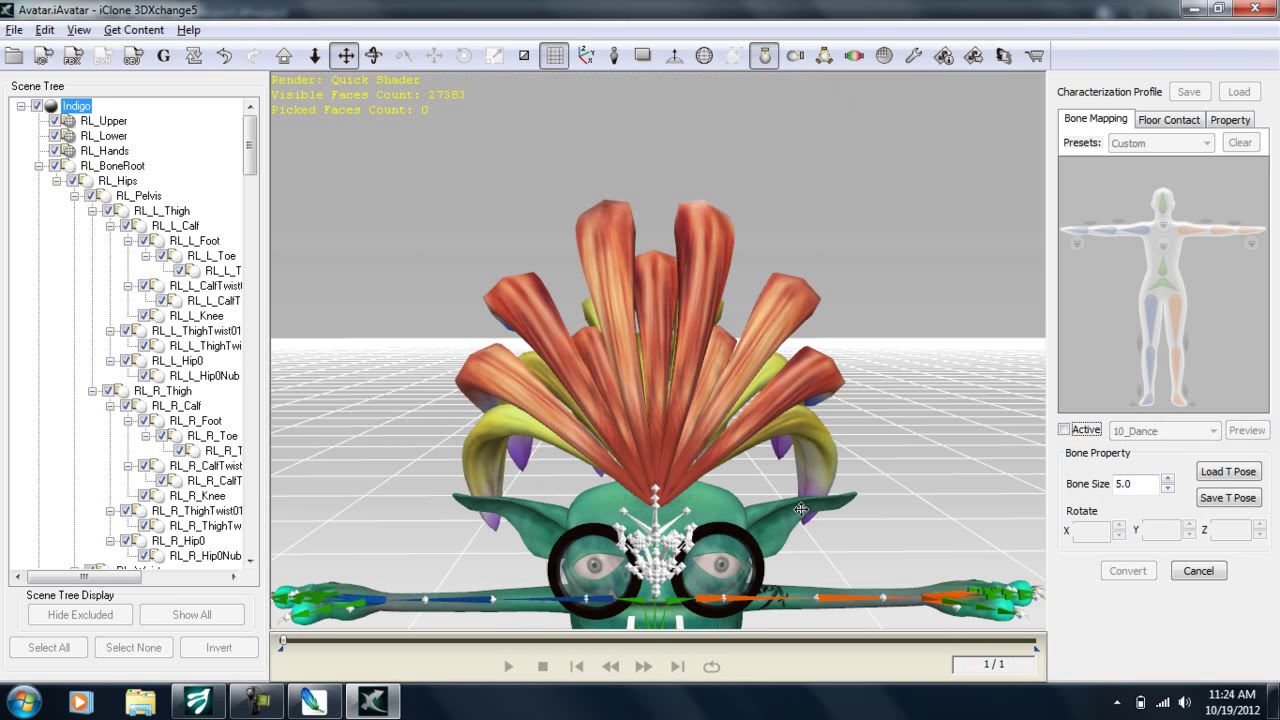
middle_click_drag(801, 510, 788, 266)
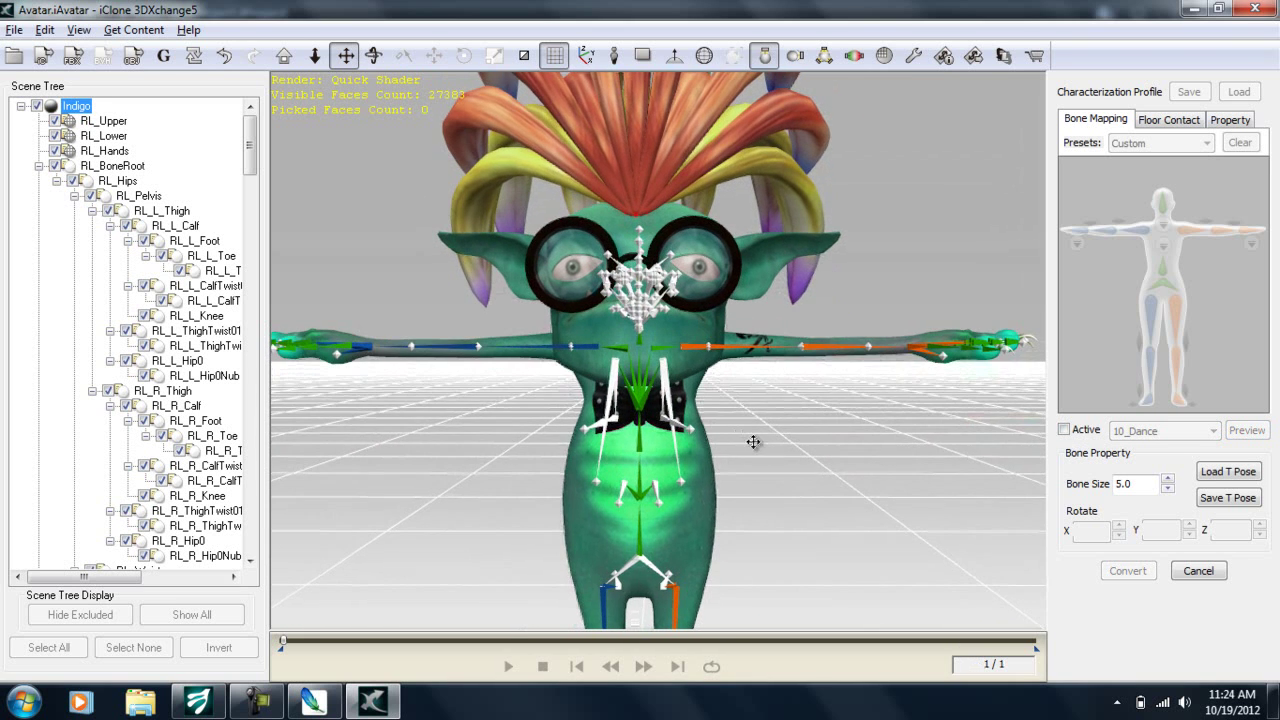
scroll(754, 420, "up", 5)
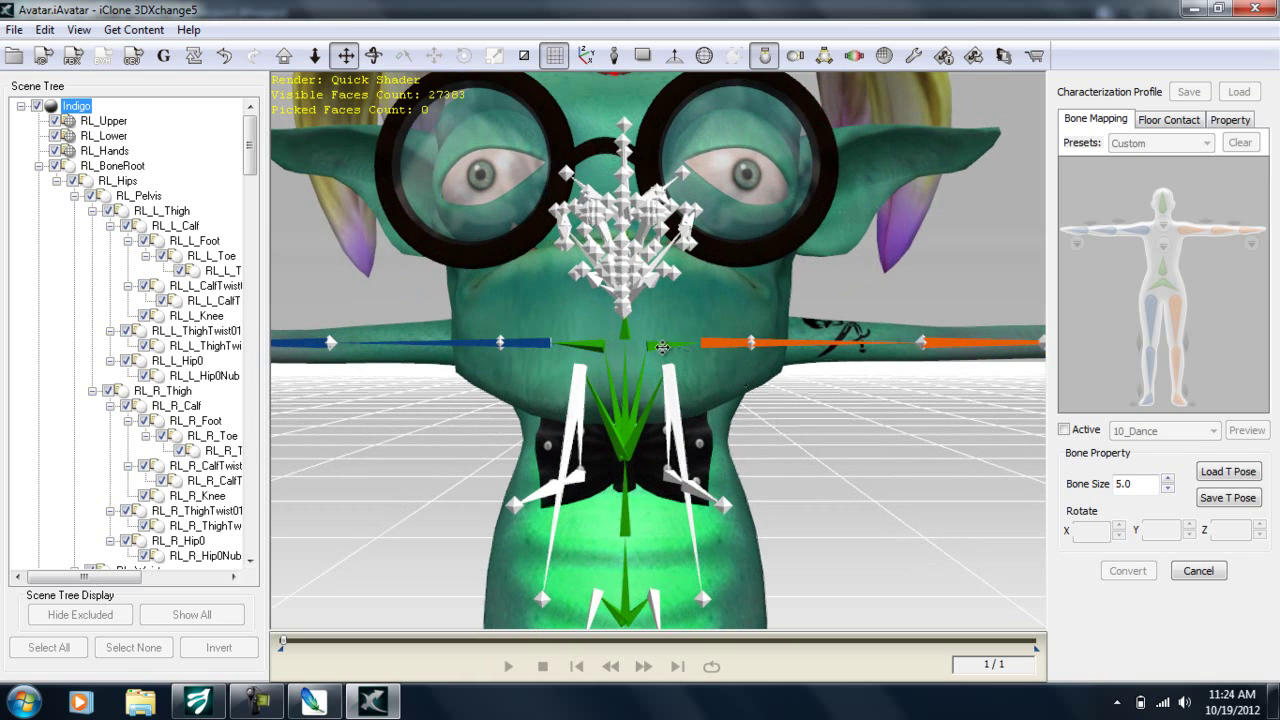
left_click(661, 346)
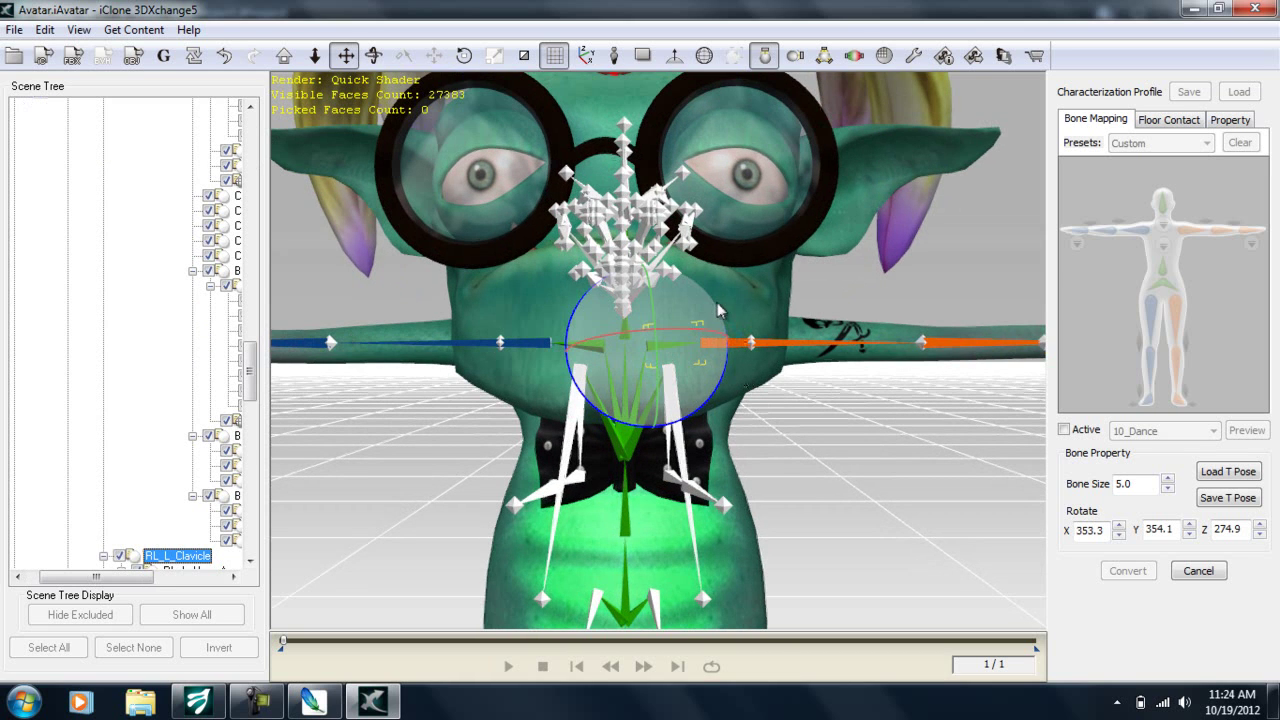
key("e")
left_click_drag(725, 373, 735, 368)
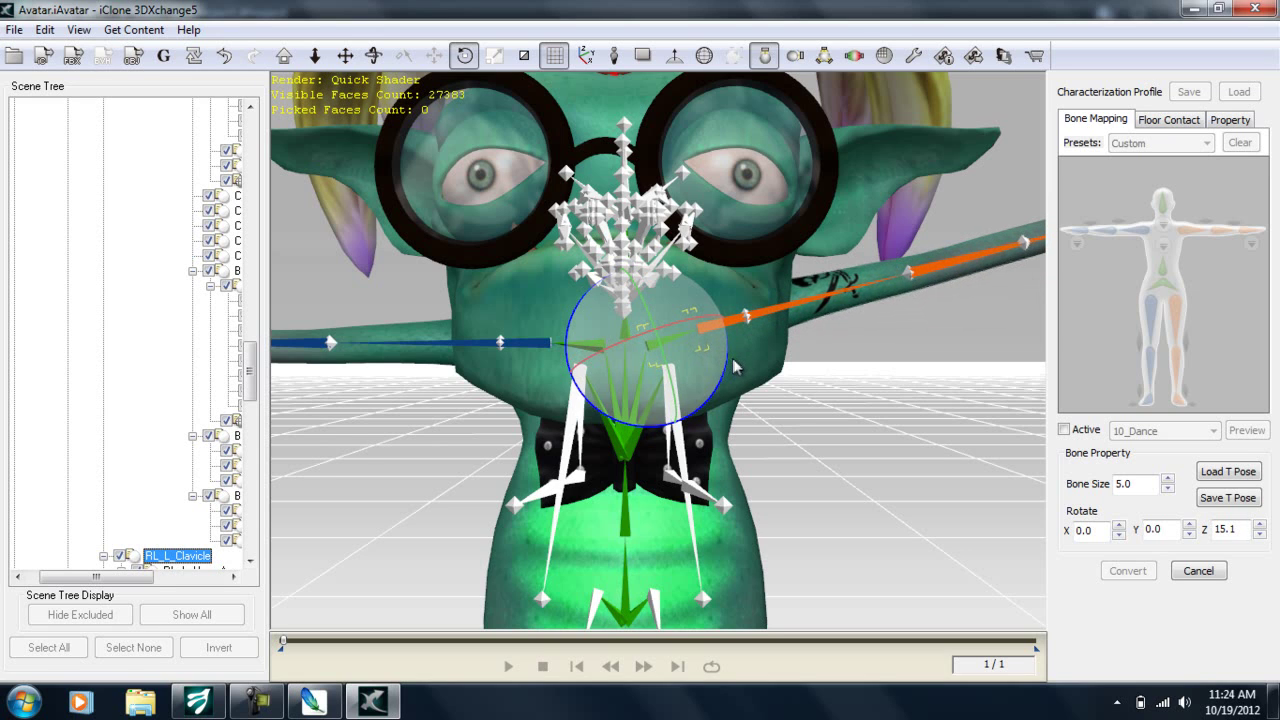
left_click(593, 349)
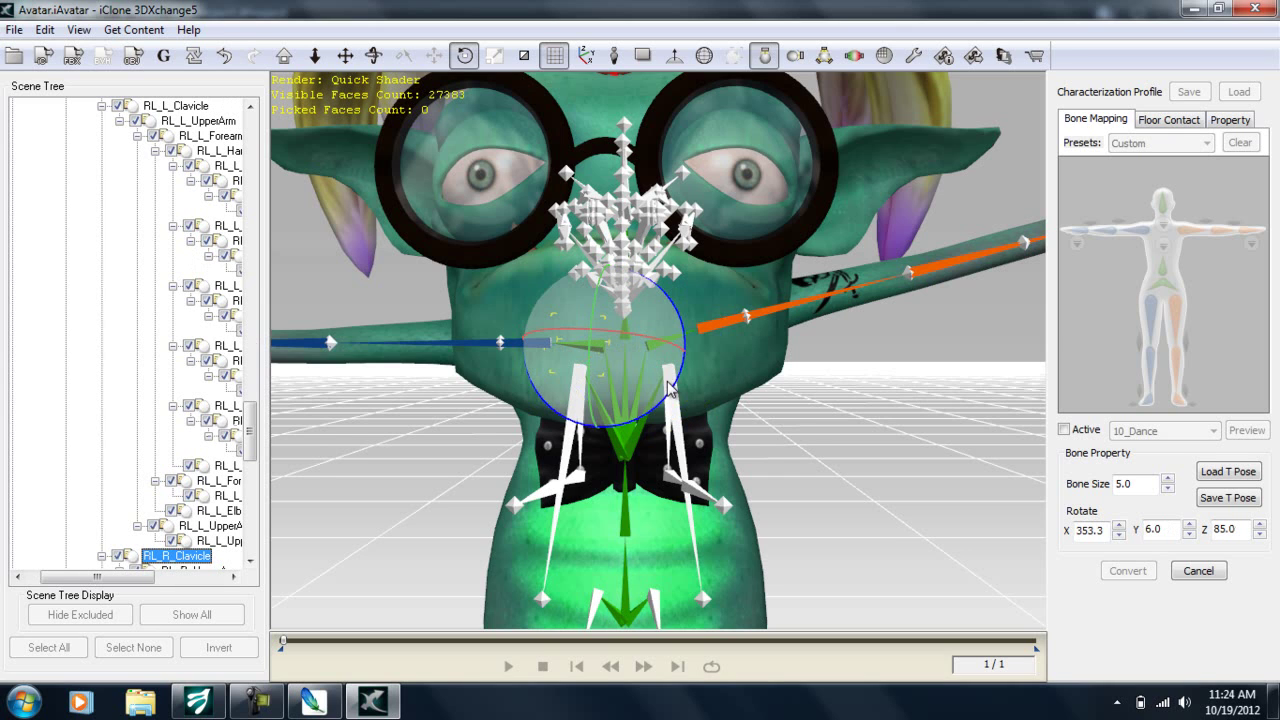
left_click_drag(668, 378, 663, 401)
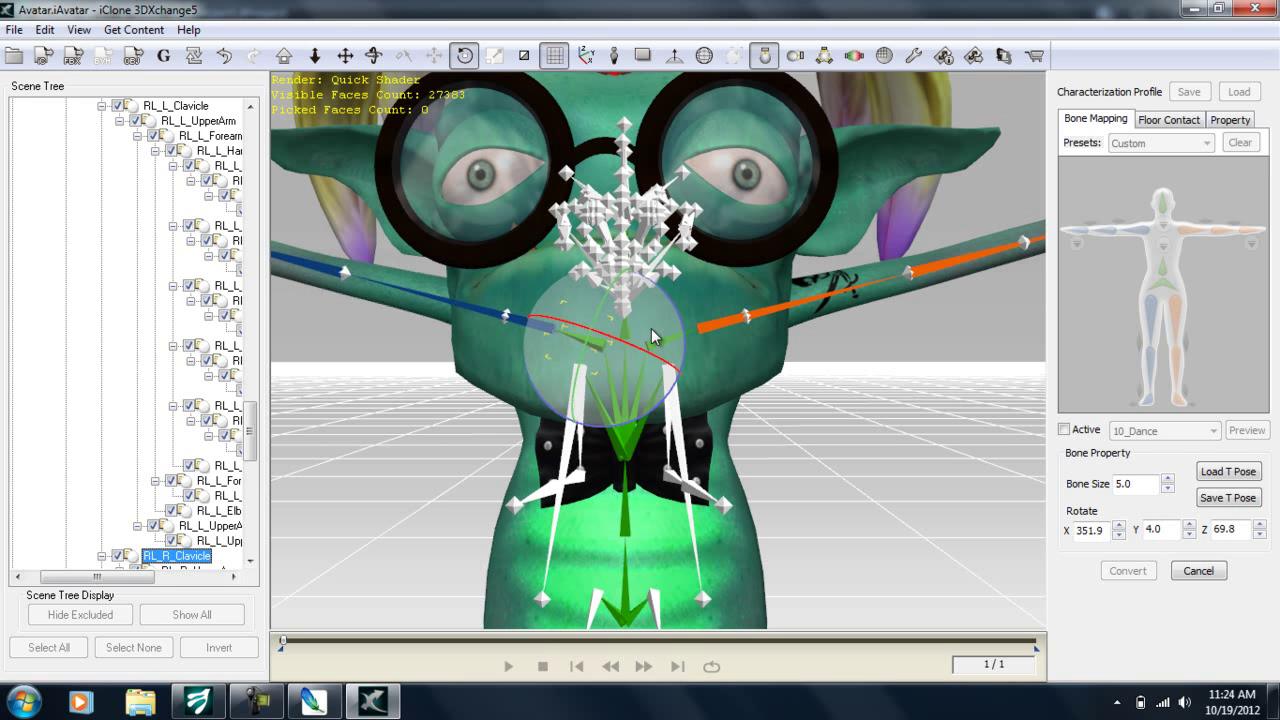
Step: Rotate the right and left forearm bones downward about 14.5 degrees each to level the forearms
scroll(652, 336, "down", 5)
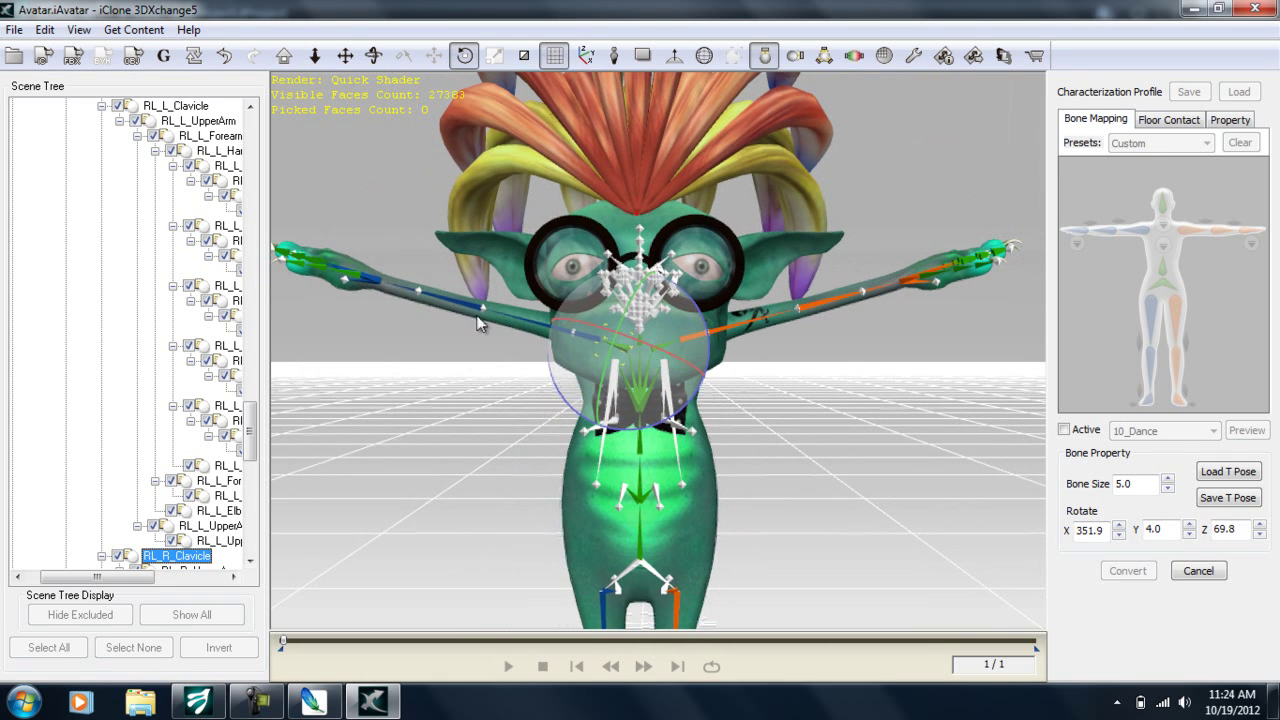
left_click(468, 306)
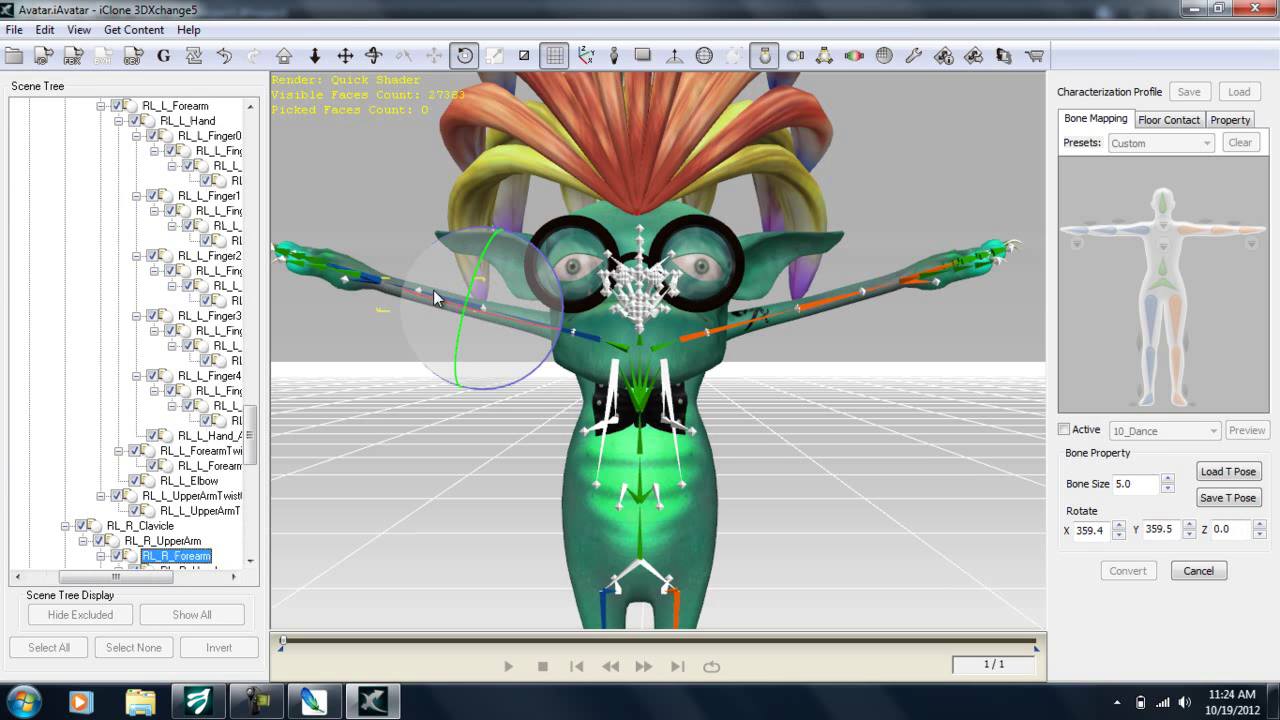
left_click_drag(507, 393, 521, 390)
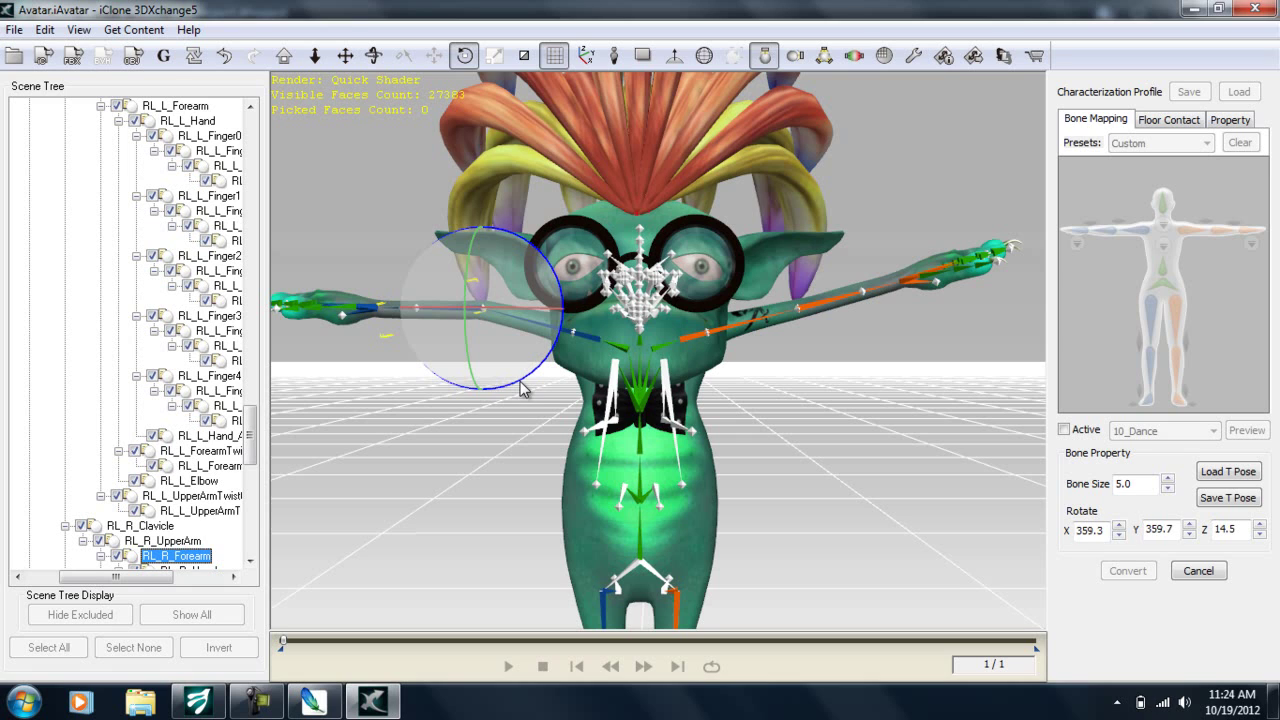
left_click(814, 304)
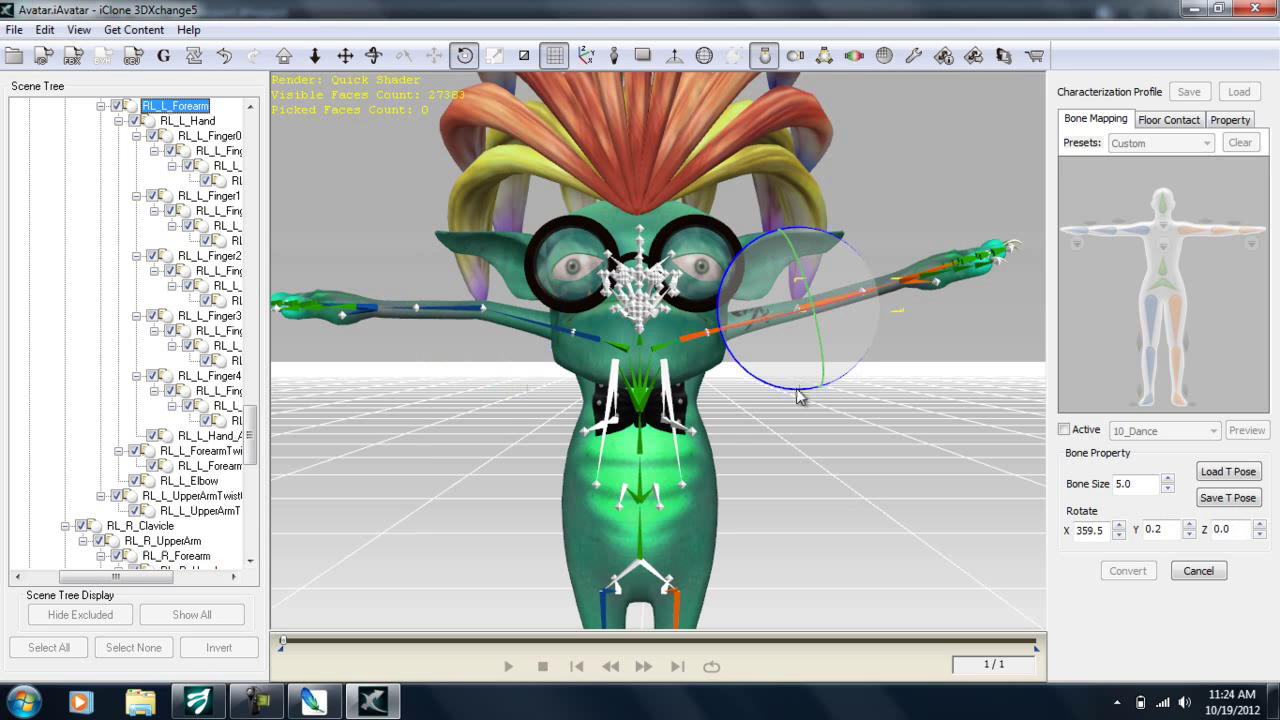
left_click_drag(797, 396, 785, 405)
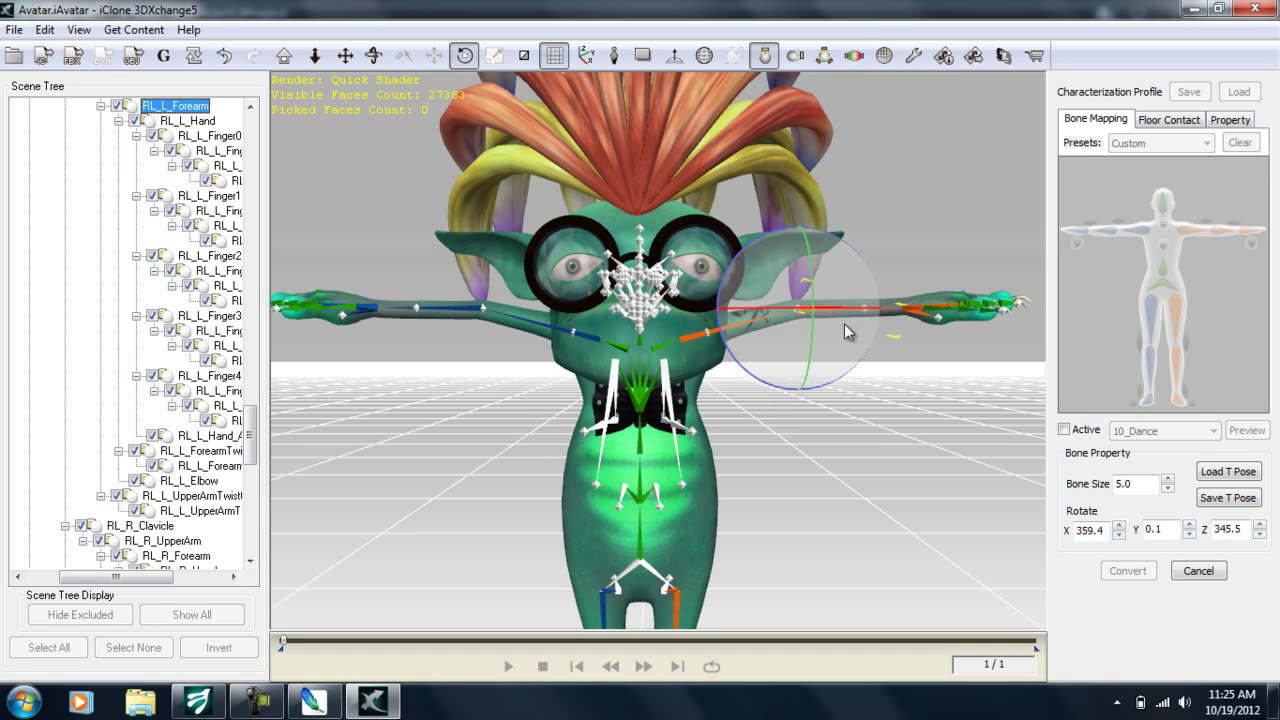
Step: Reactivate the motion and preview 10_Dance with the adjusted arm bones, stopping playback
scroll(822, 371, "down", 1)
middle_click_drag(822, 371, 838, 326)
right_click_drag(815, 342, 818, 380)
left_click(1065, 430)
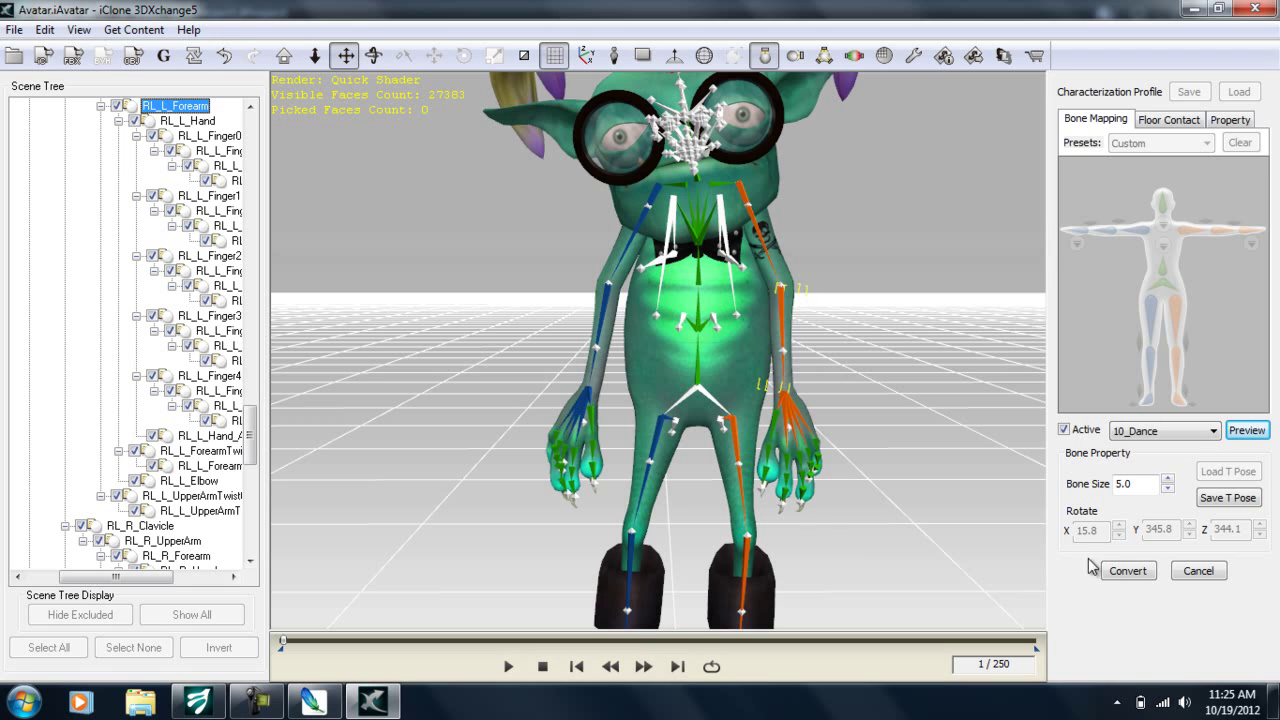
left_click(1246, 430)
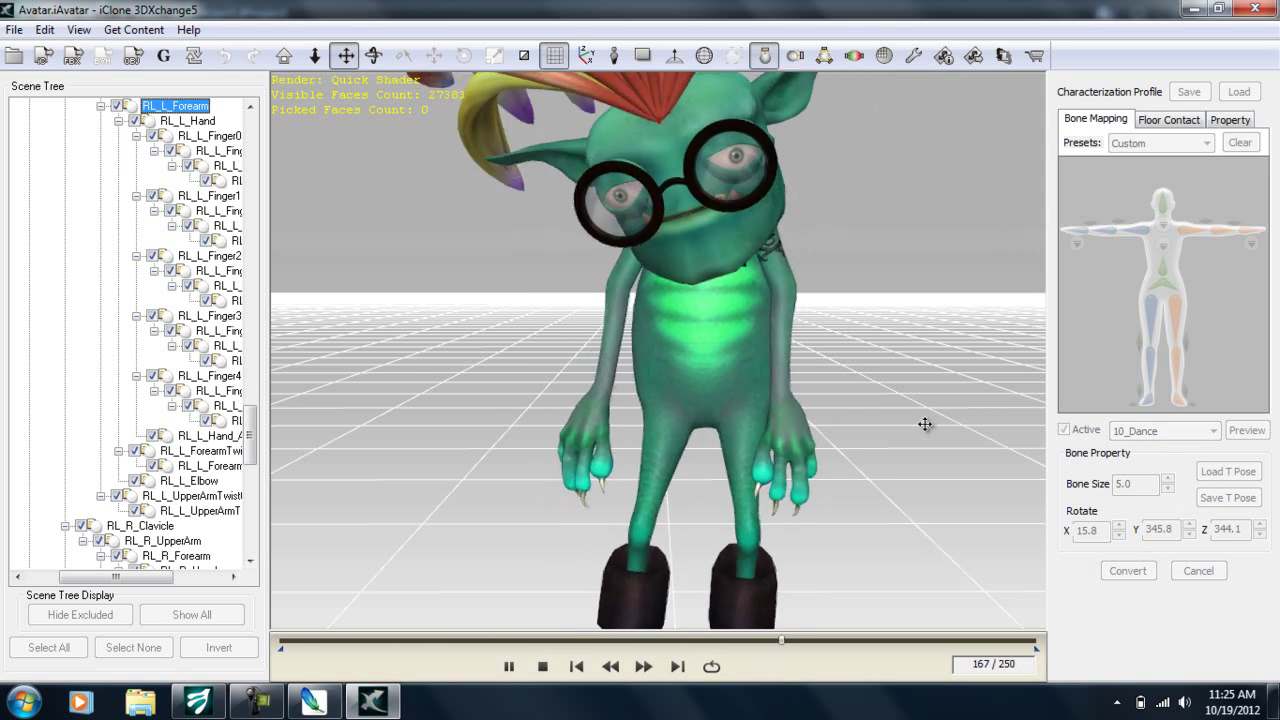
key("space")
Step: Preview the 11_Basic Walk motion on the adjusted character
left_click(1198, 431)
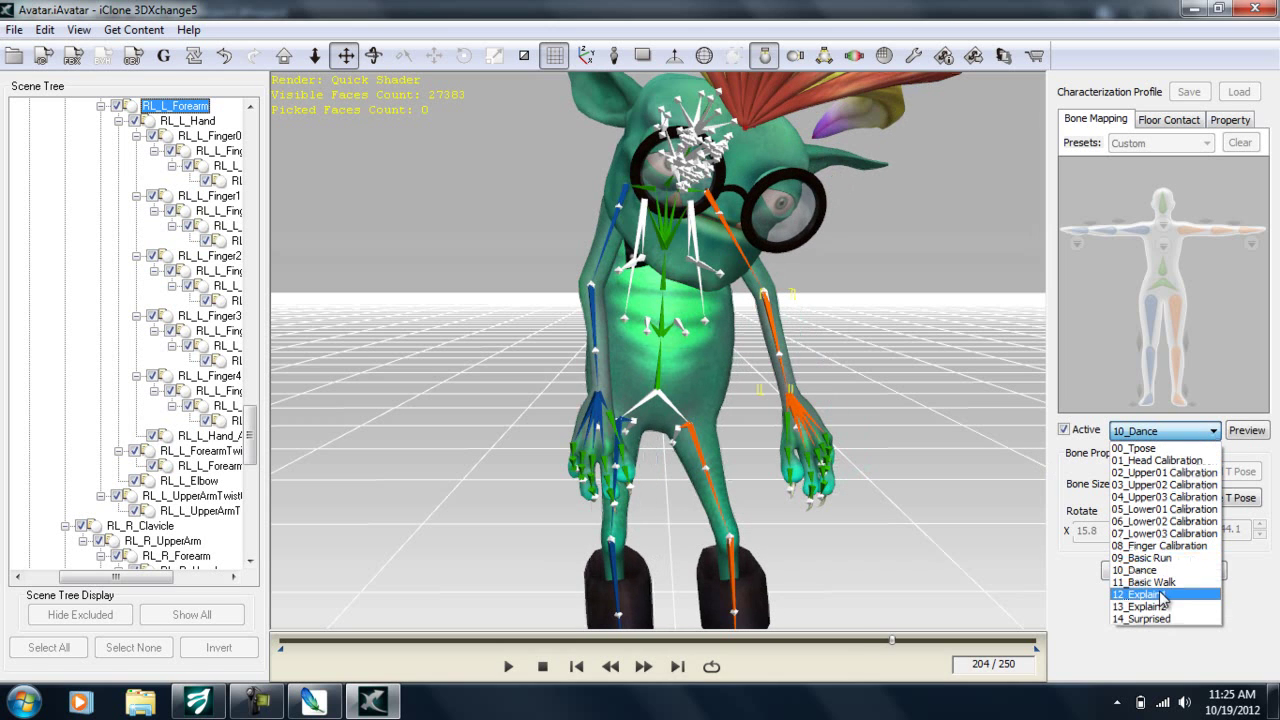
left_click(1162, 584)
left_click(1246, 430)
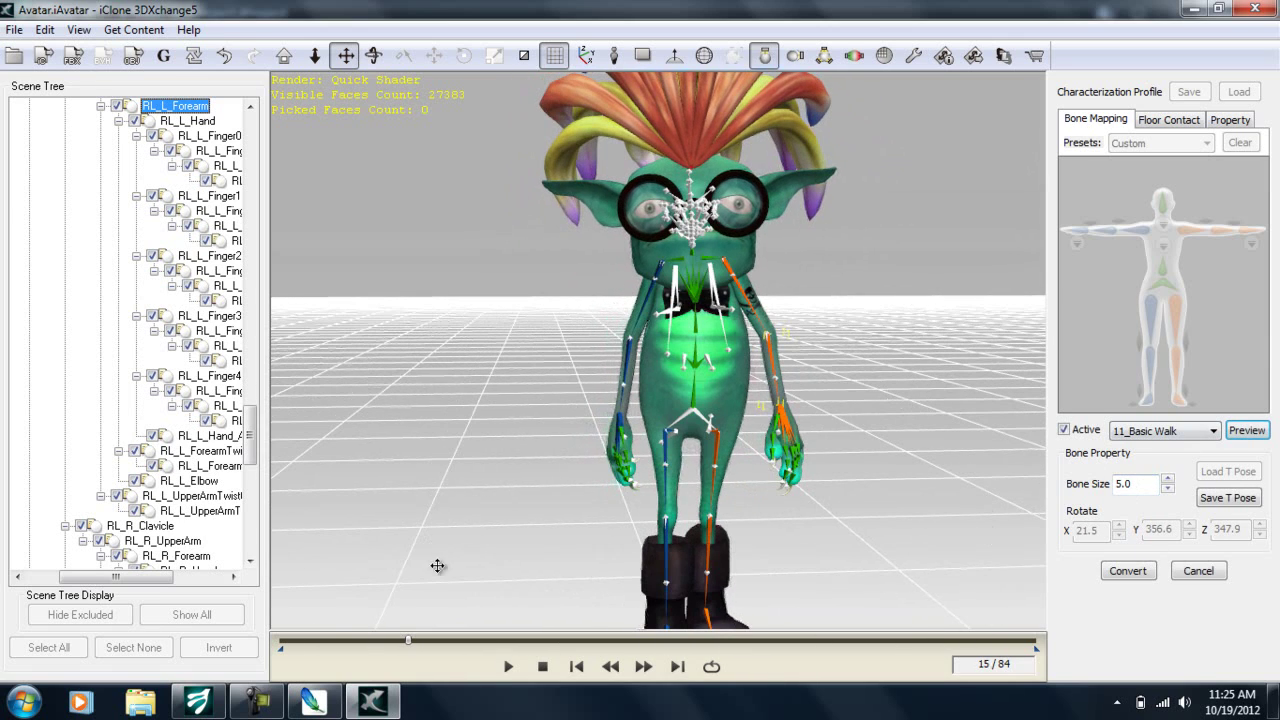
Step: Convert the adjusted character, apply it to iClone, and look over the updated avatar there
left_click(1130, 571)
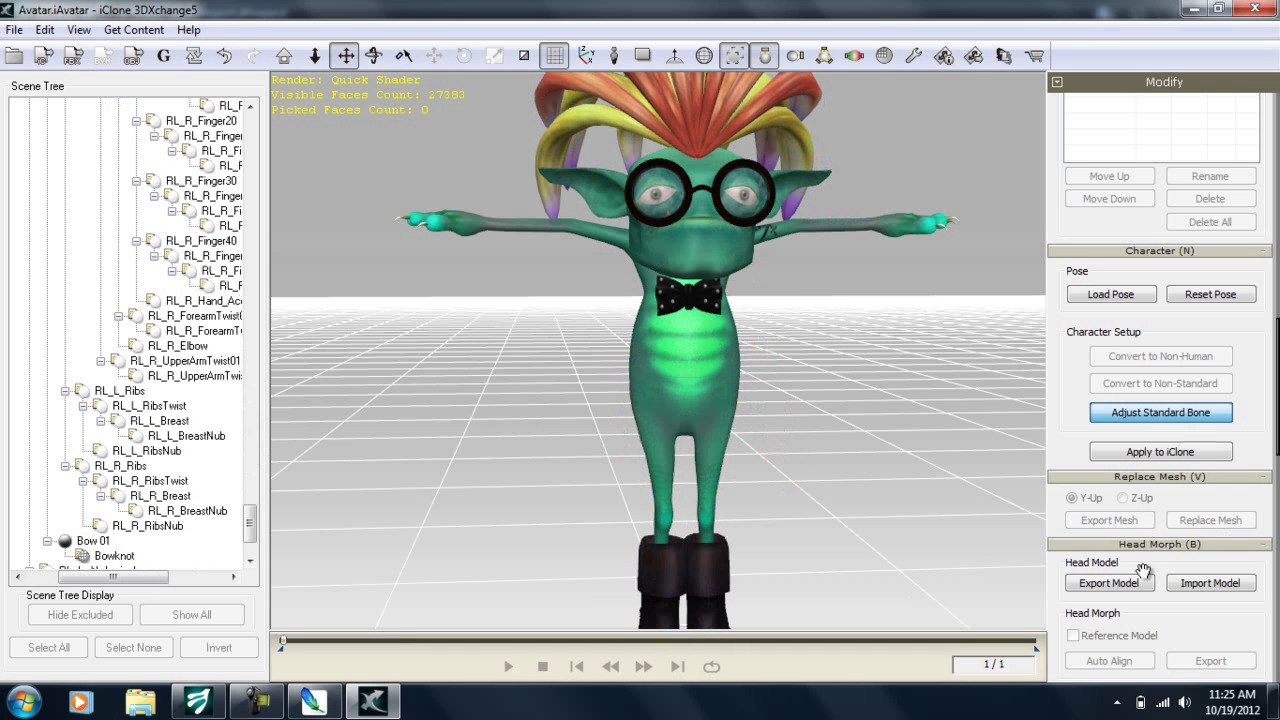
left_click(1175, 455)
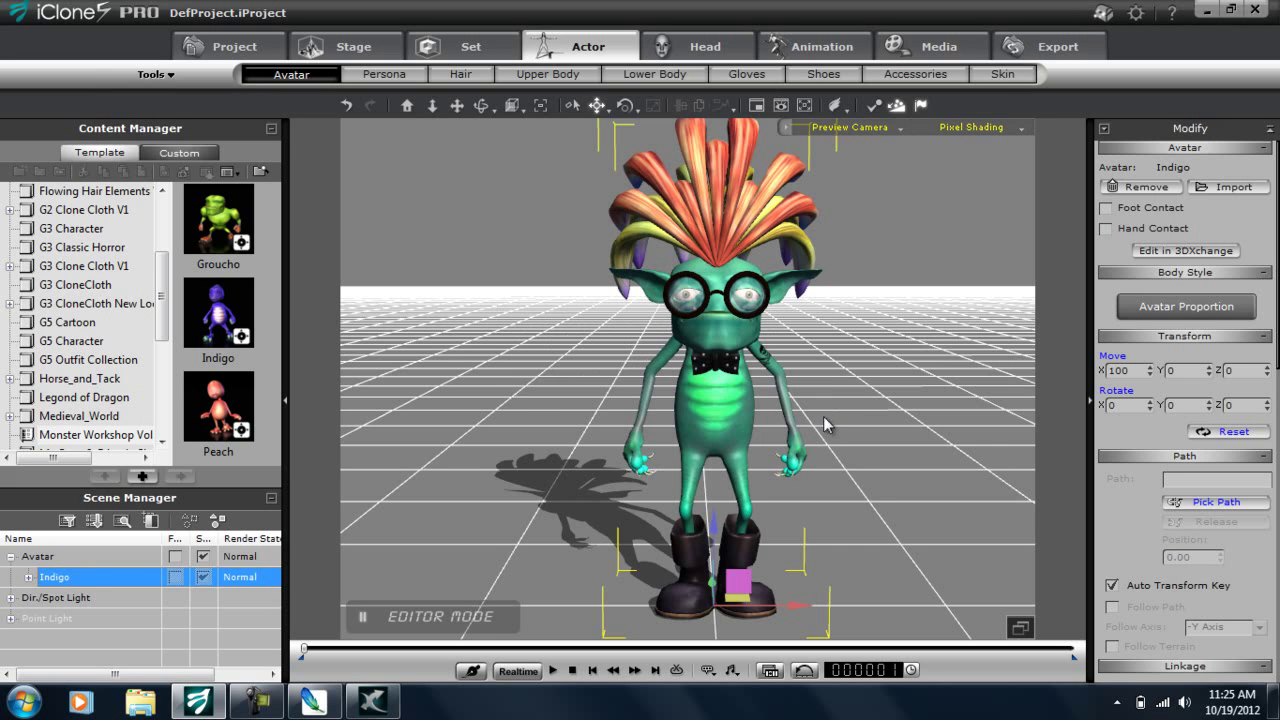
scroll(815, 435, "up", 3)
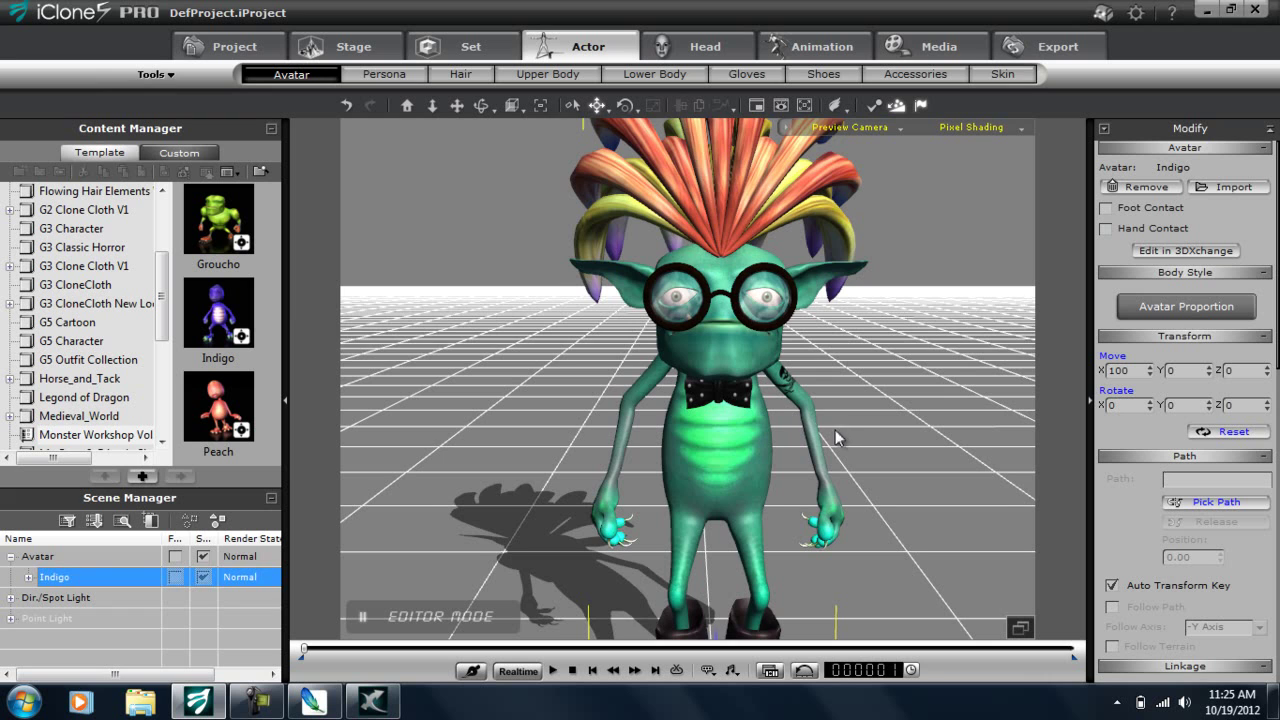
scroll(837, 438, "up", 2)
scroll(827, 445, "down", 4)
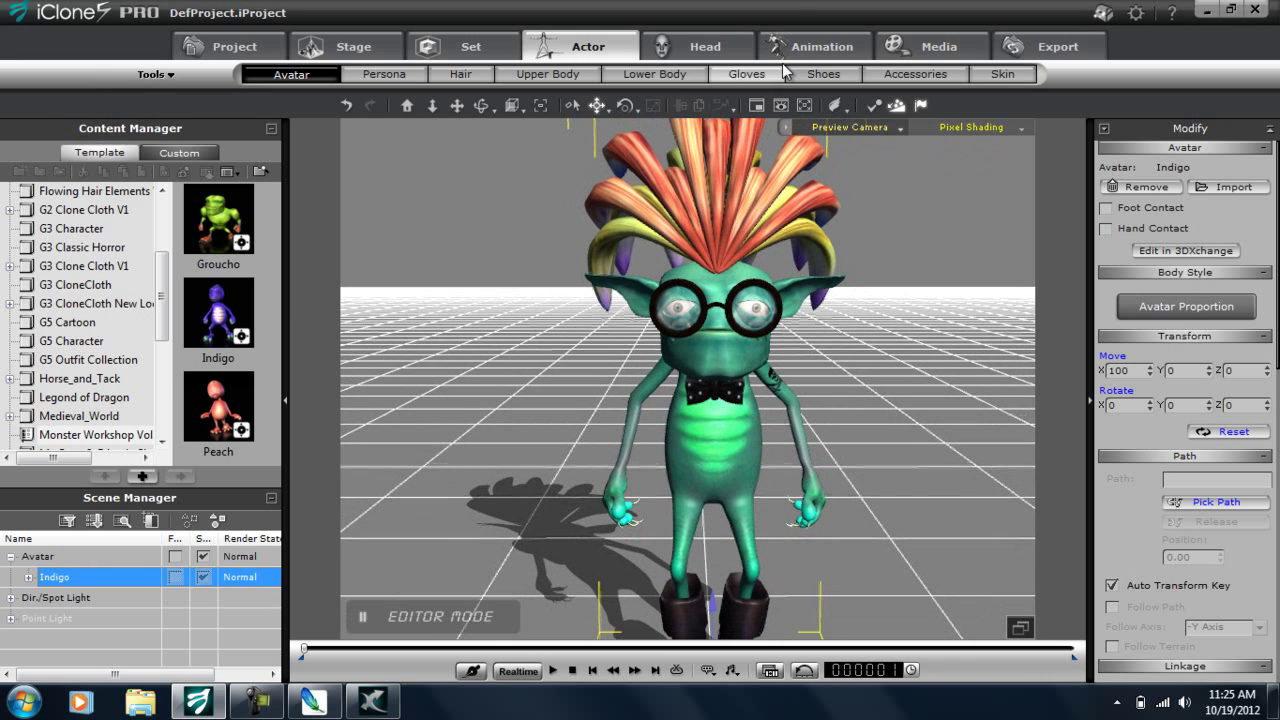
Step: Preview the 01_Cool Walk motion on the Indigo avatar in the Motion Puppet, viewing the figure from the front
left_click(812, 46)
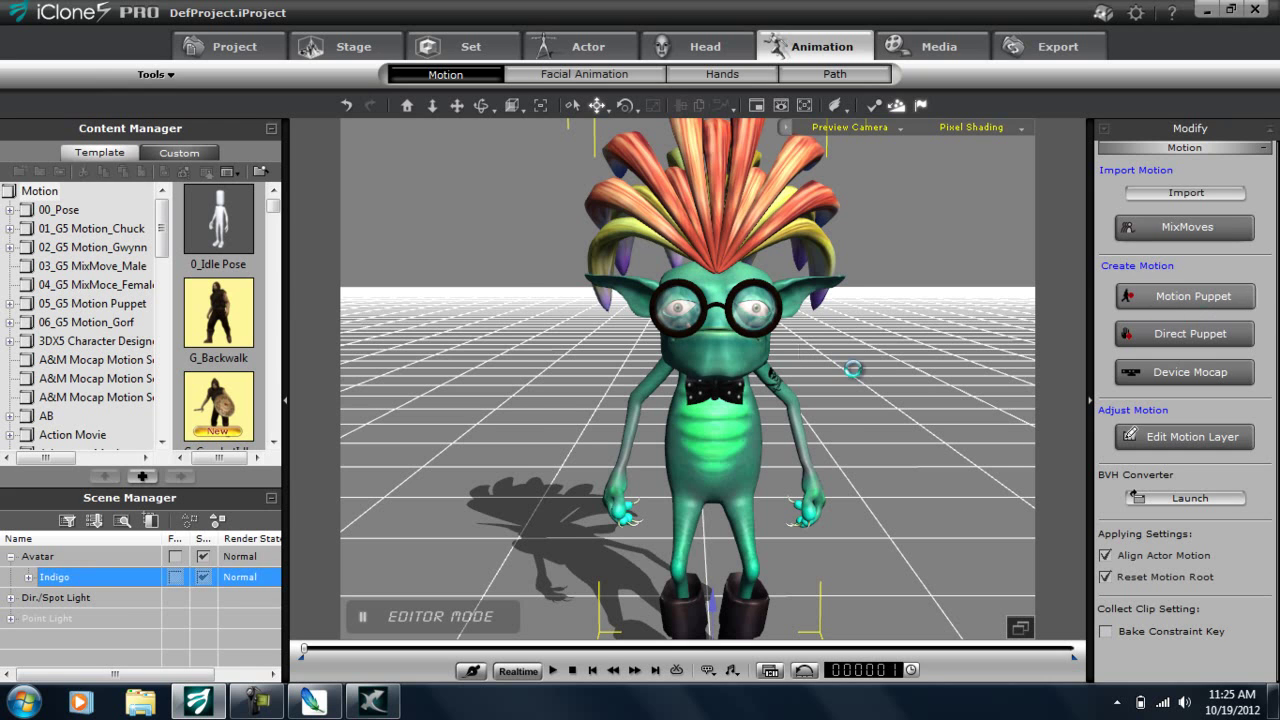
left_click(1185, 295)
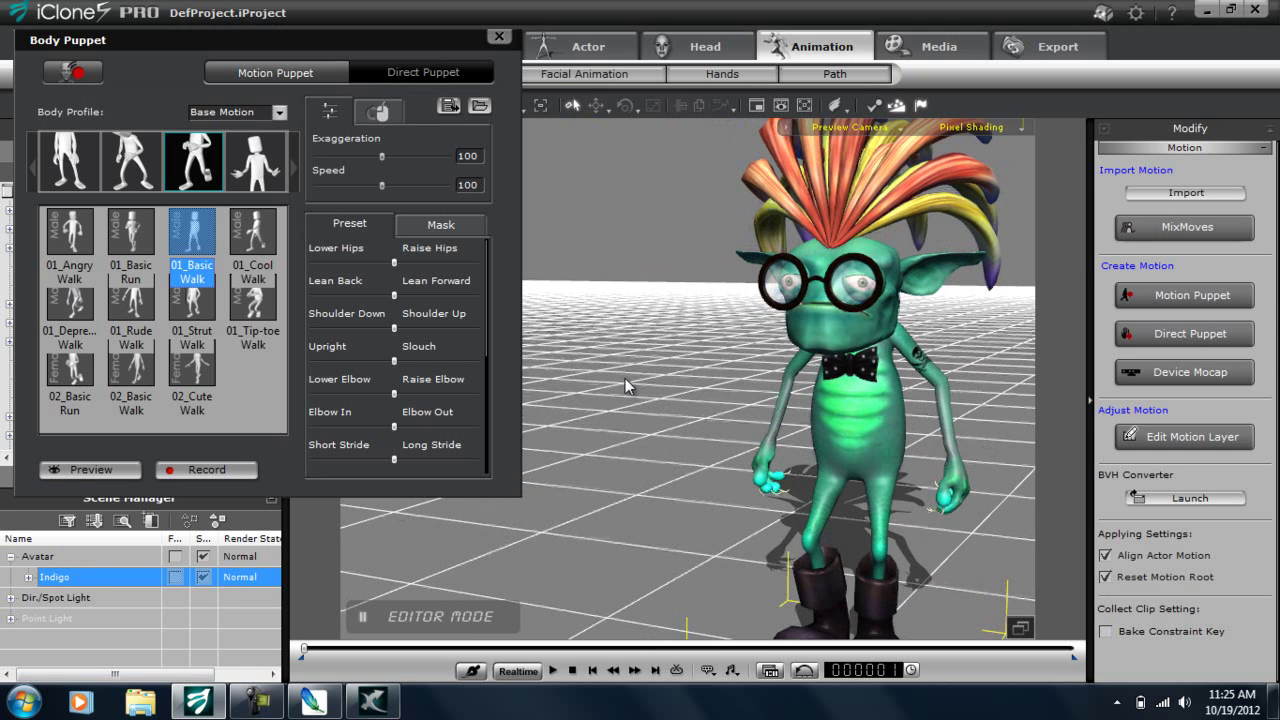
left_click(247, 263)
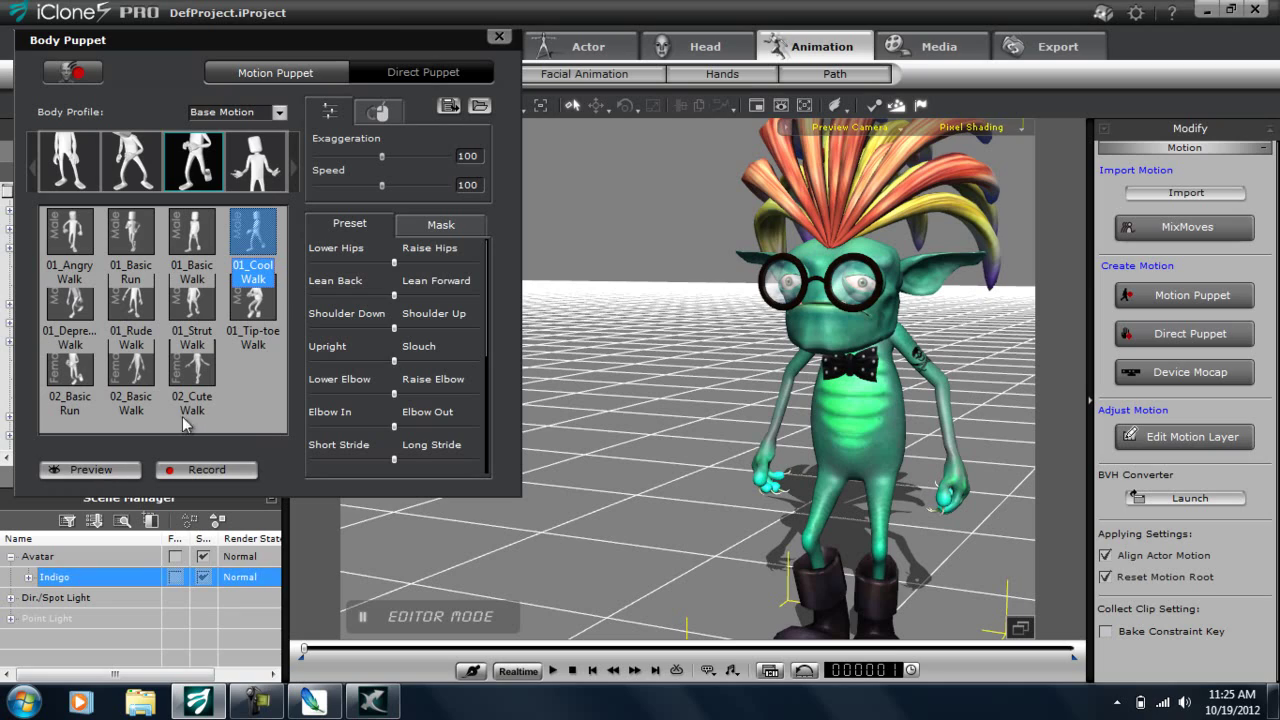
left_click(90, 469)
key("space")
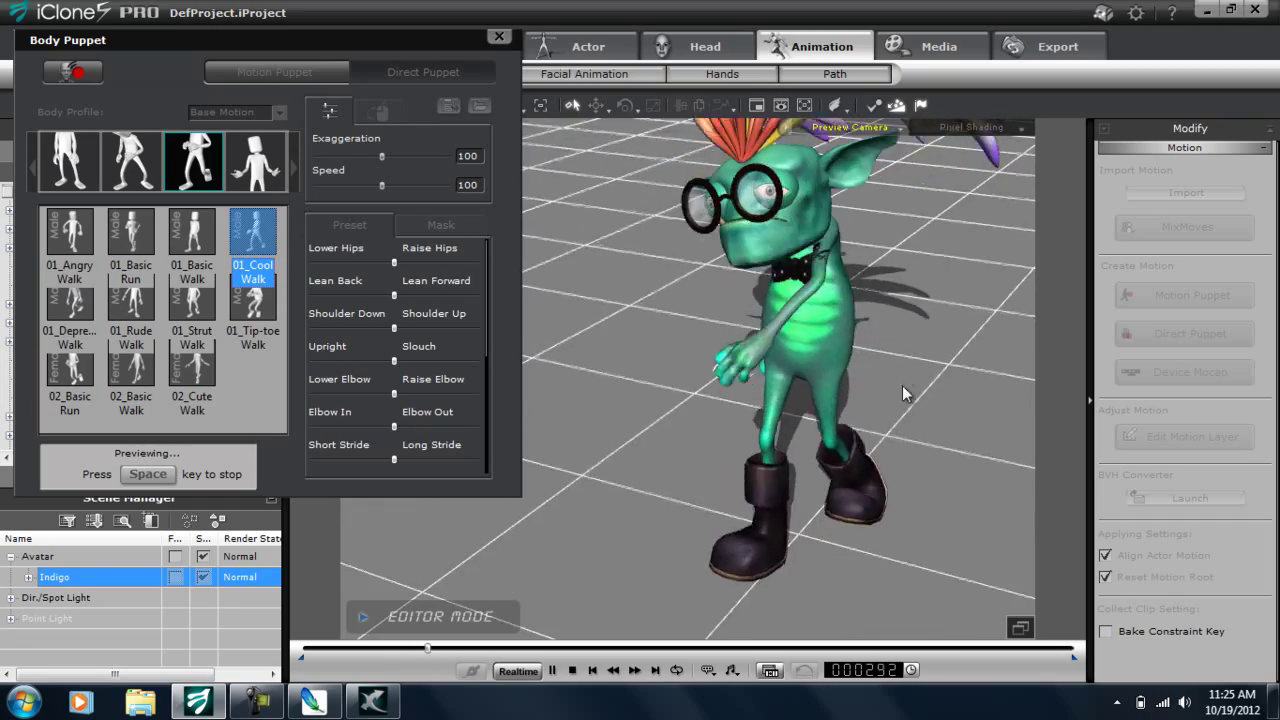
right_click_drag(895, 395, 790, 337)
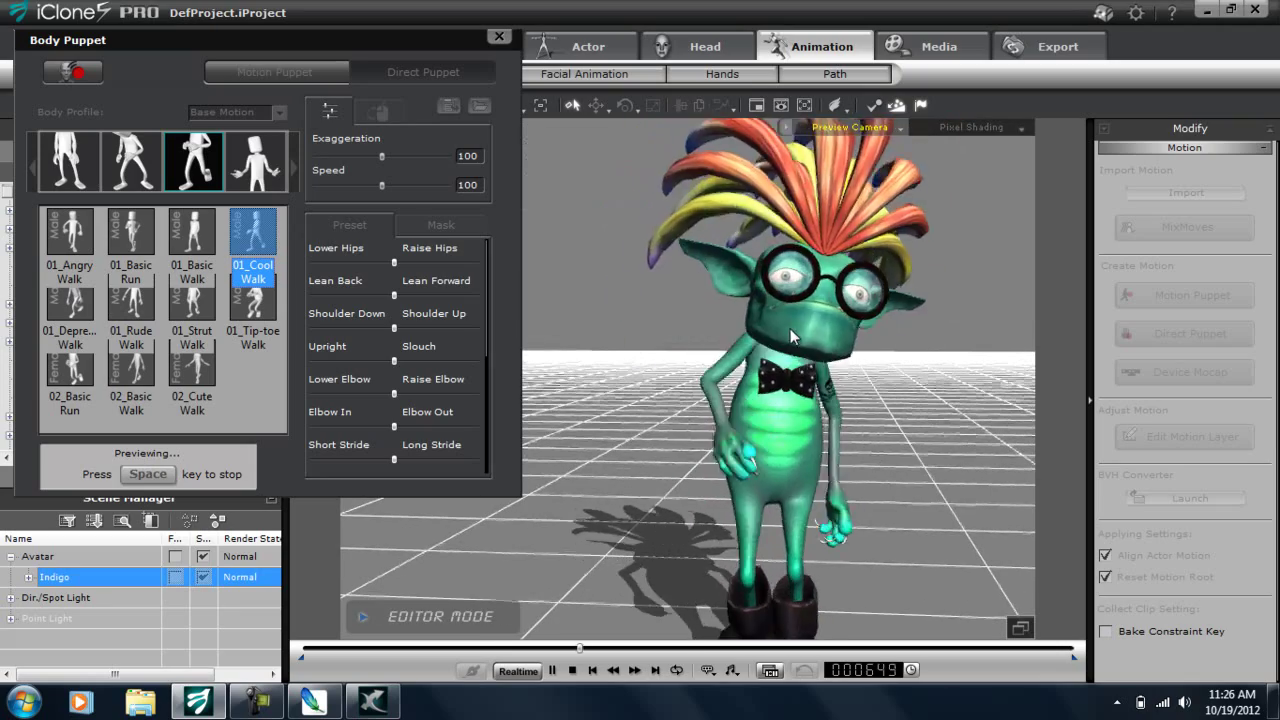